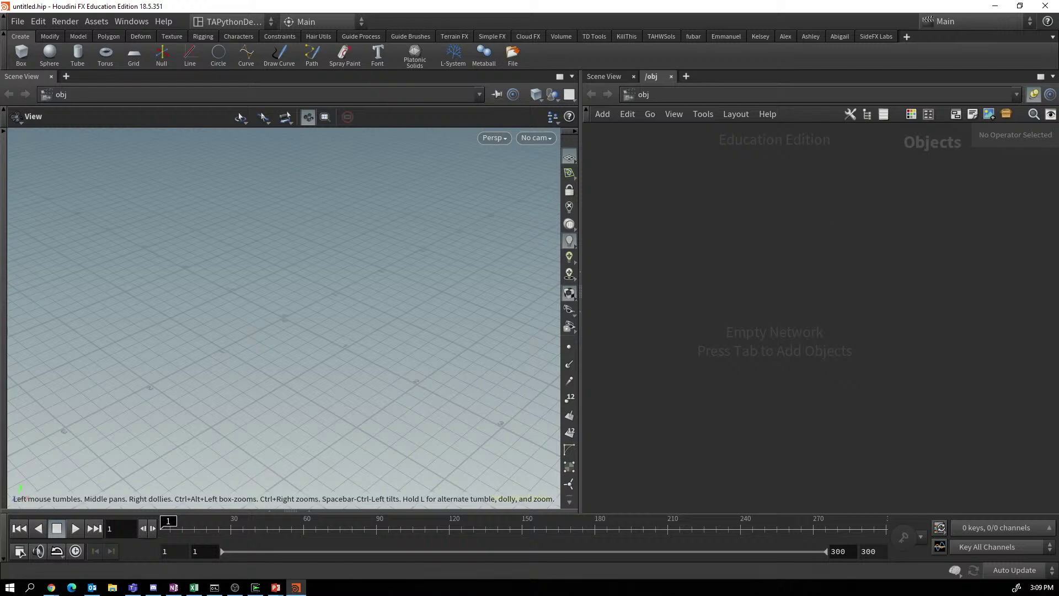
# Set the current project to the recent project D:/TechArtEDU/HoudiniSecrets/HSL_25_12_04_20/KineFXploration.
pyautogui.hotkey('alt', 'Tab')
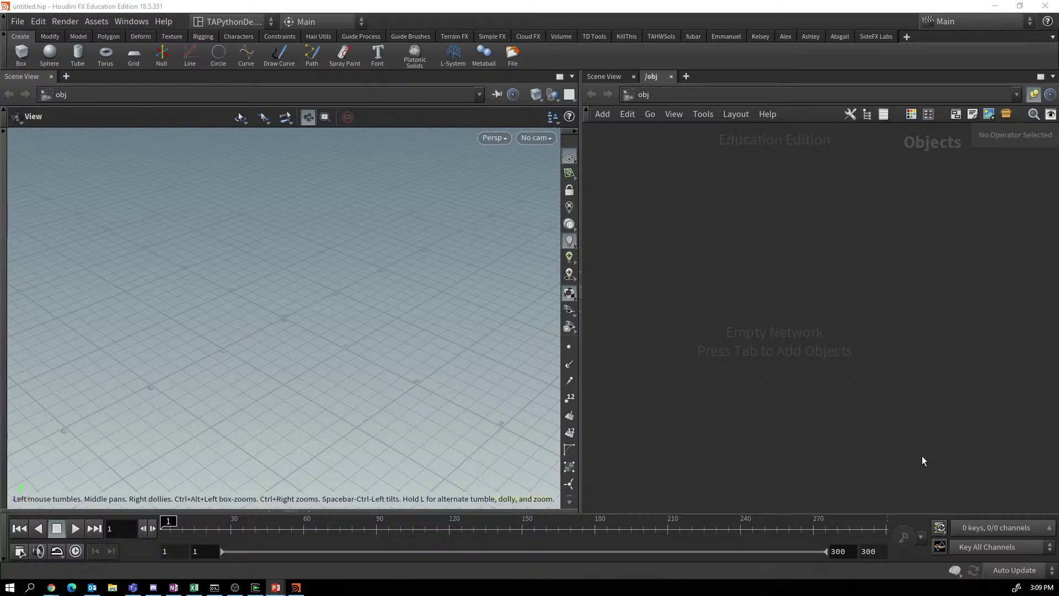
pyautogui.click(18, 21)
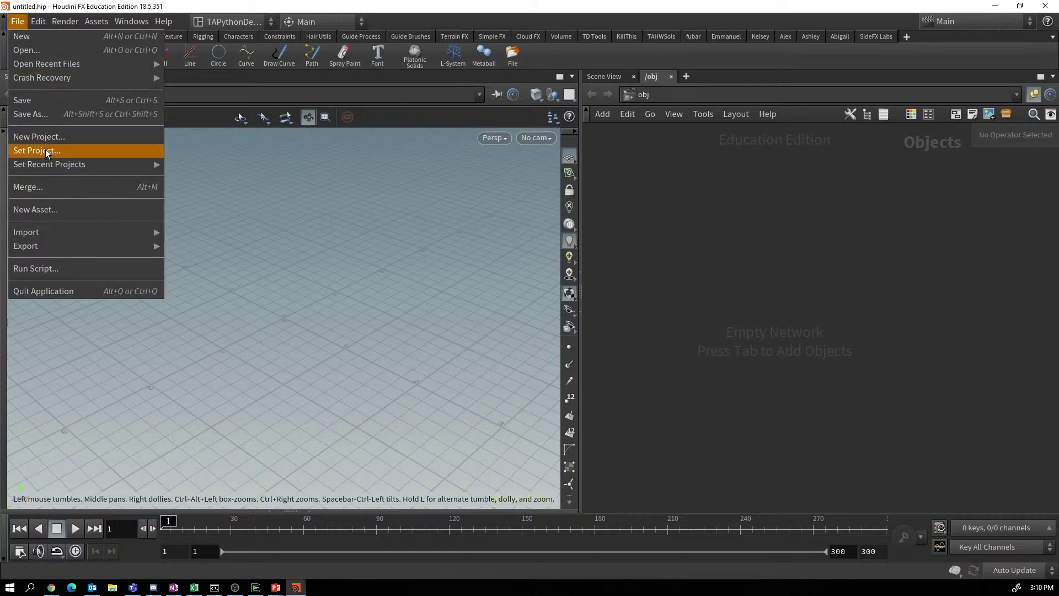
pyautogui.moveTo(46, 168)
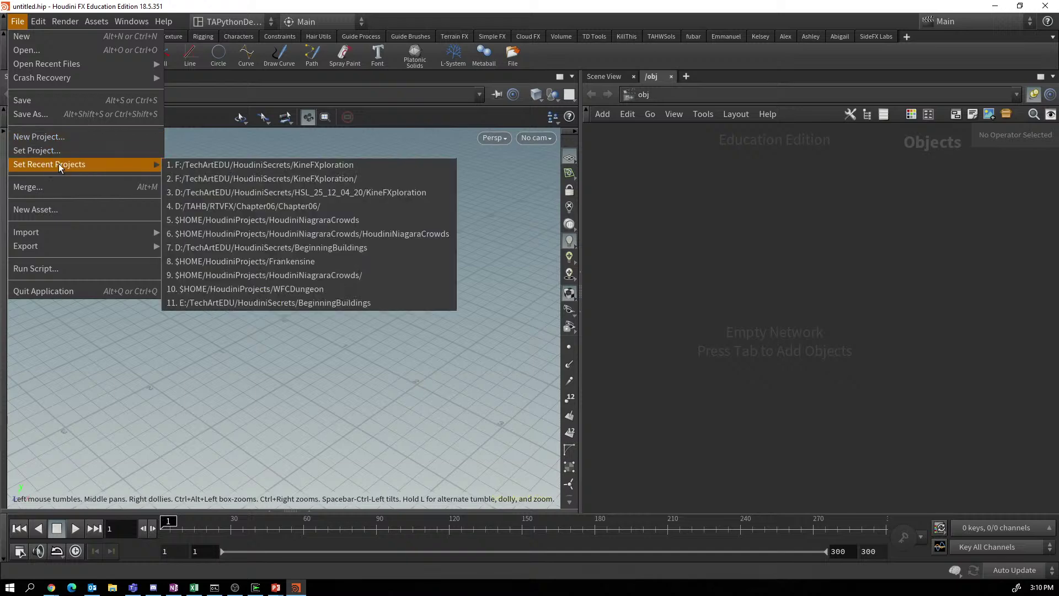
pyautogui.click(248, 193)
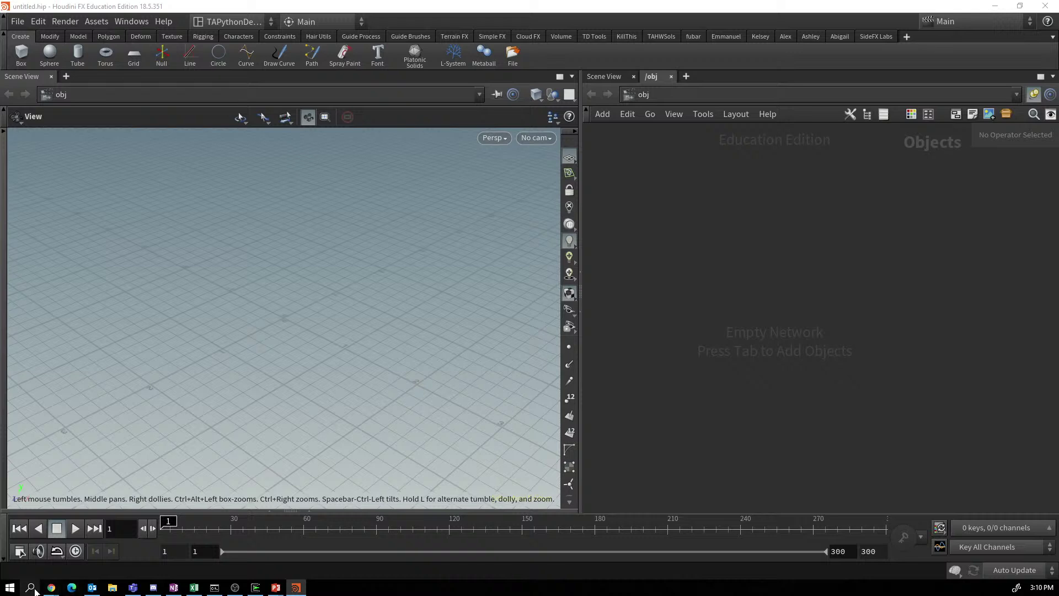
# Switch to the JupyterLab Chrome window and open sidefx.com in a new browser tab.
pyautogui.moveTo(50, 590)
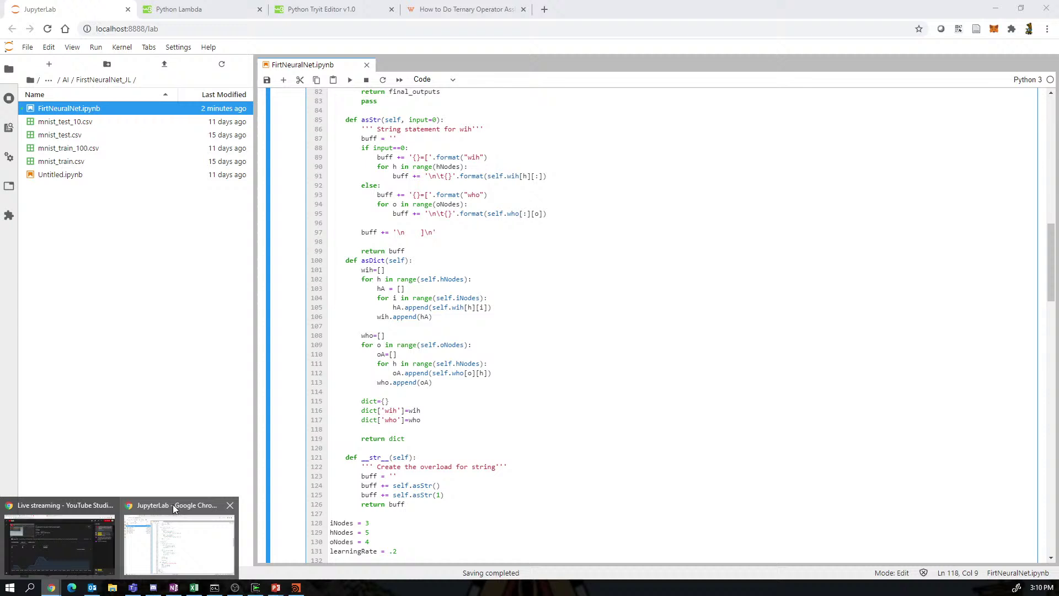
pyautogui.click(171, 504)
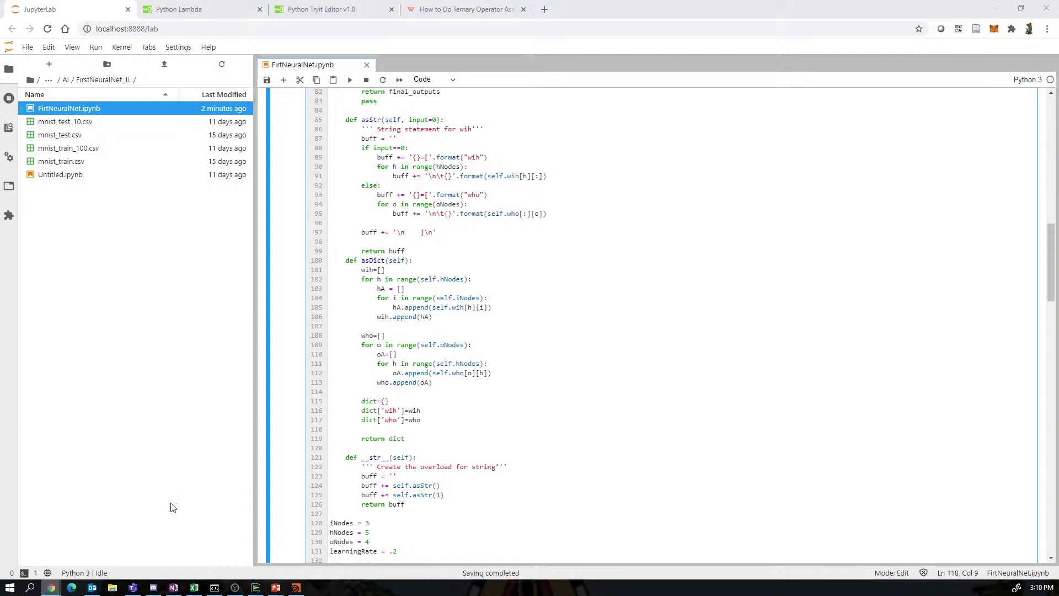
pyautogui.click(543, 9)
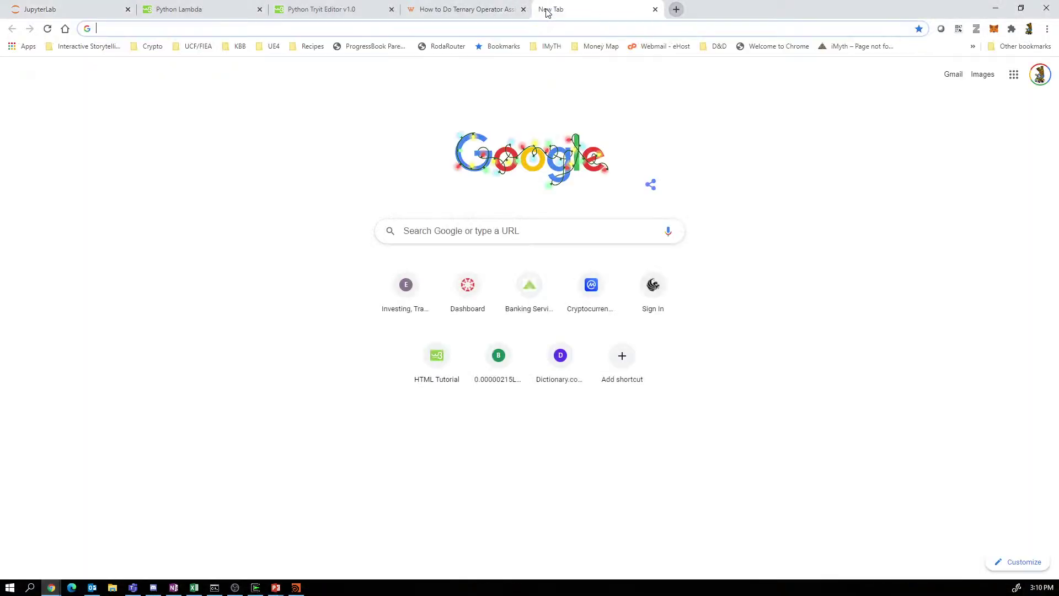
pyautogui.click(462, 28)
pyautogui.write('sidefx')
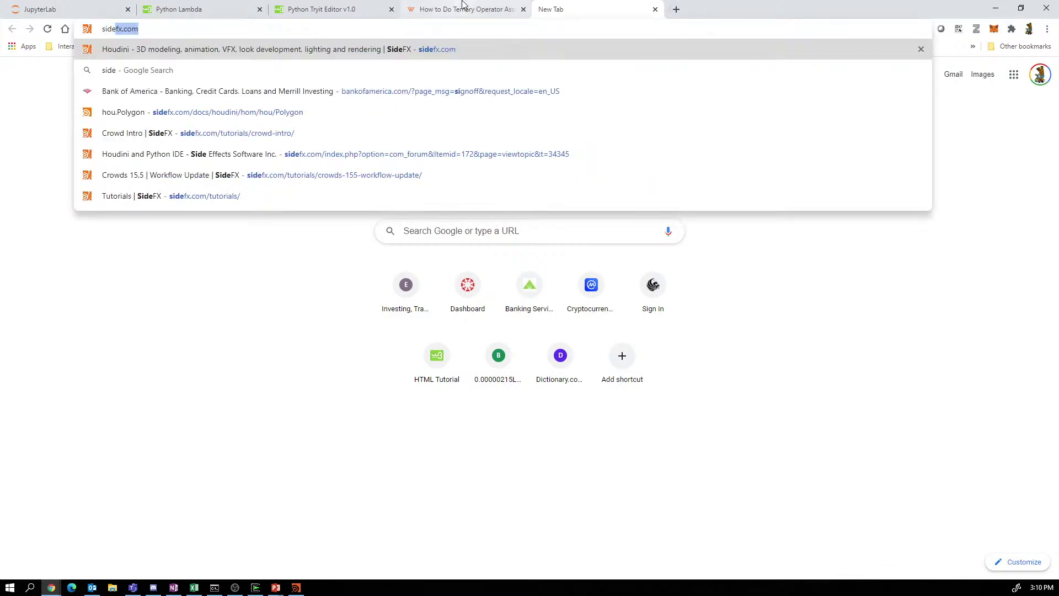
pyautogui.write('.com')
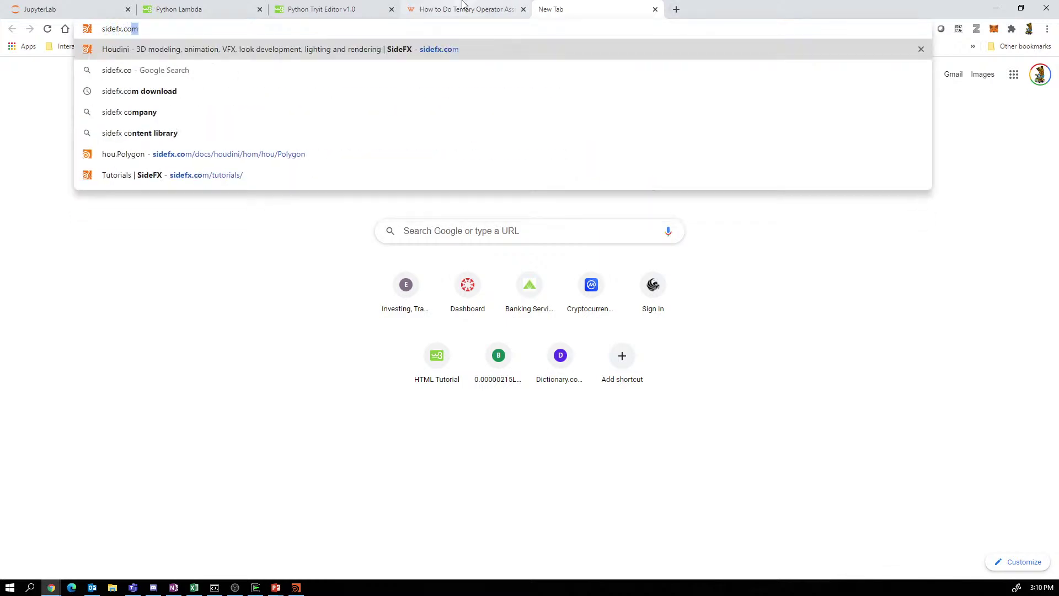
pyautogui.press('Return')
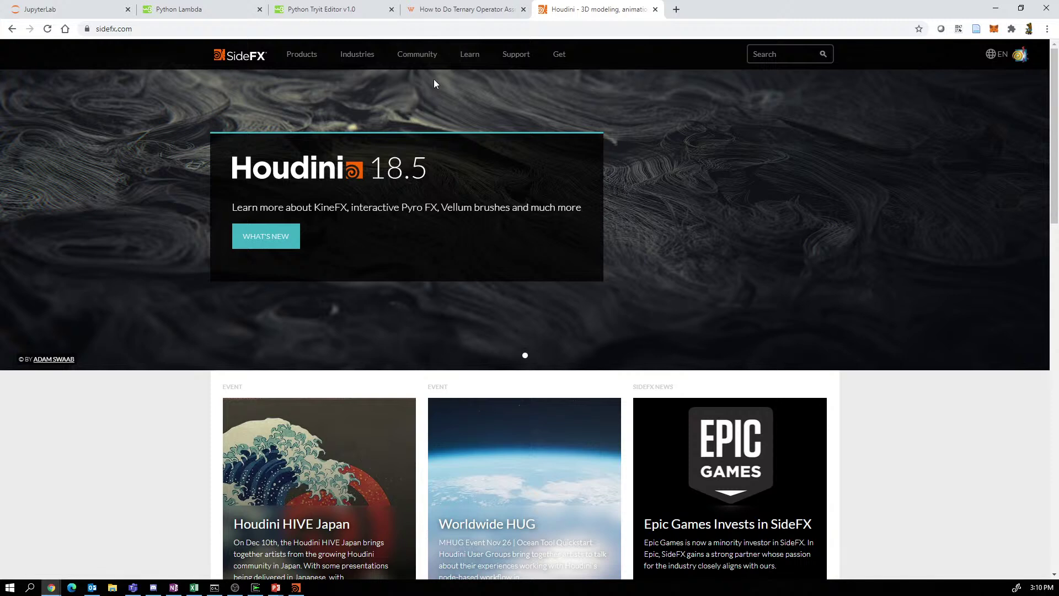
# Download the Erik Rig from the SideFX Content Library and look through the files in the downloaded zip archive.
pyautogui.moveTo(515, 53)
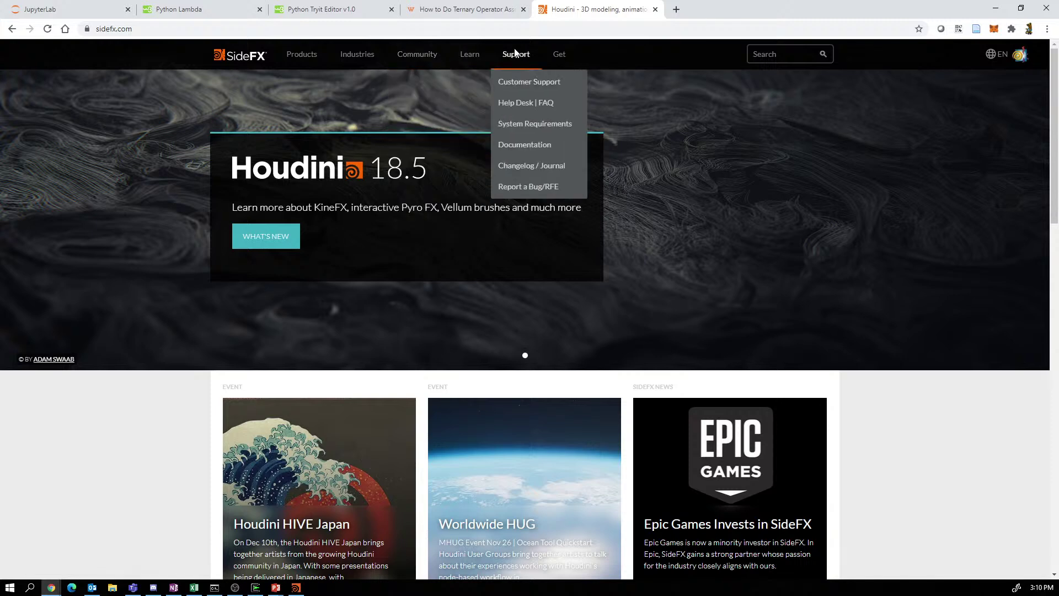
pyautogui.moveTo(559, 54)
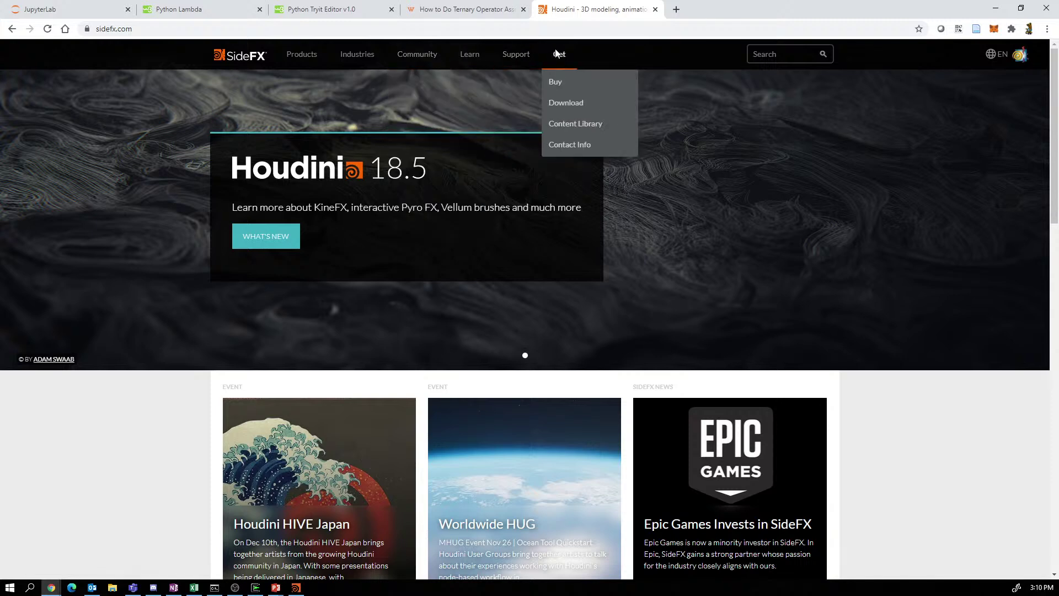
pyautogui.click(561, 126)
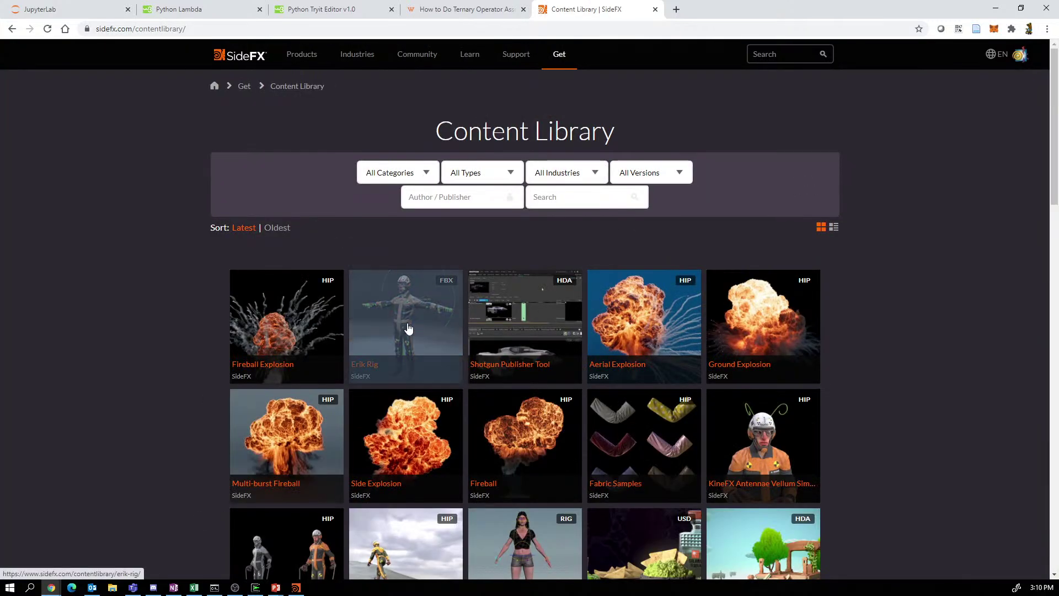
pyautogui.click(416, 320)
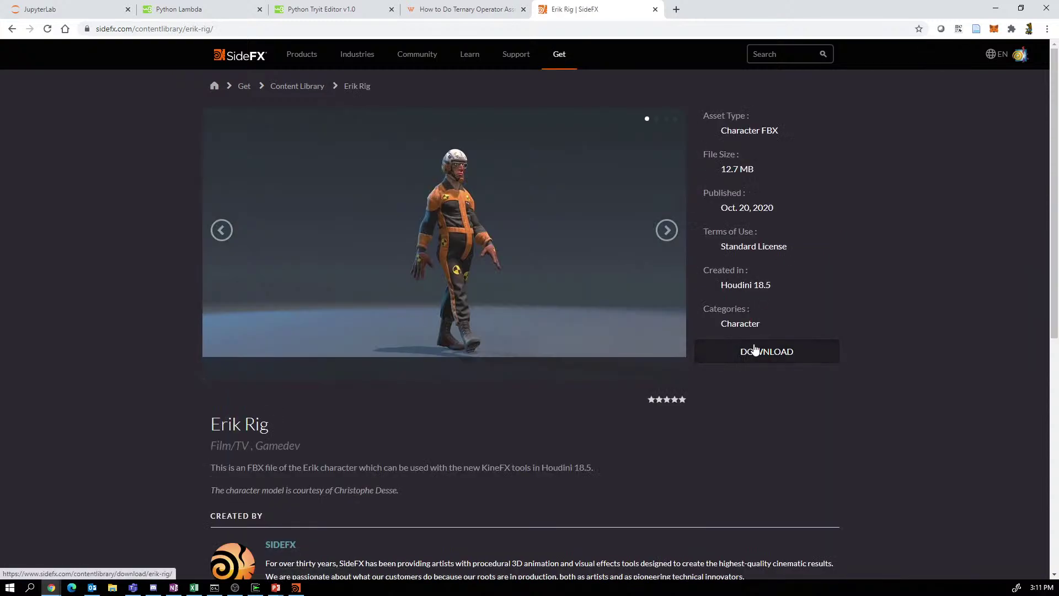
pyautogui.click(751, 355)
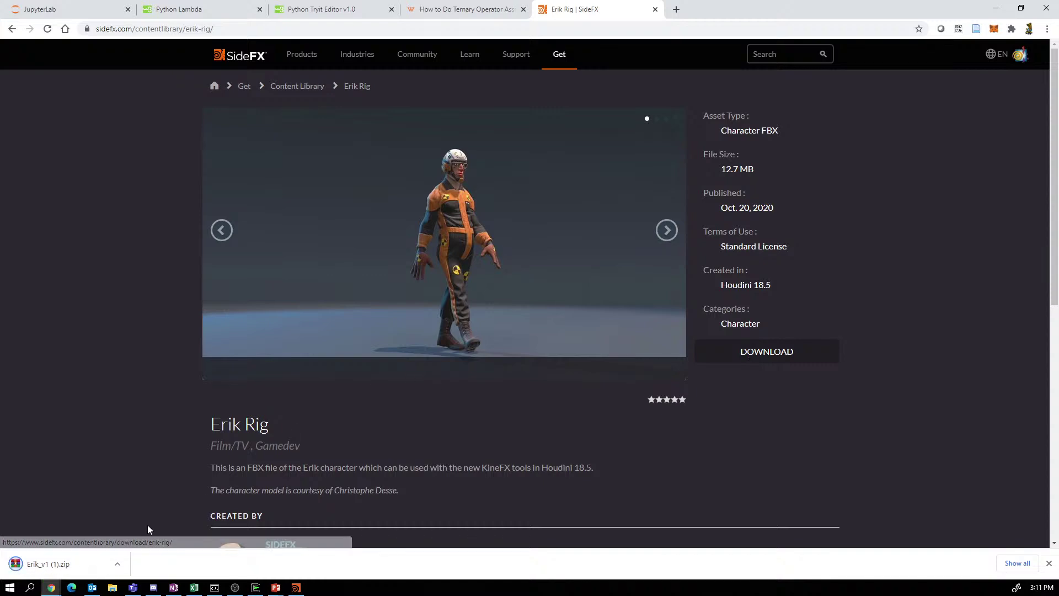
pyautogui.click(20, 566)
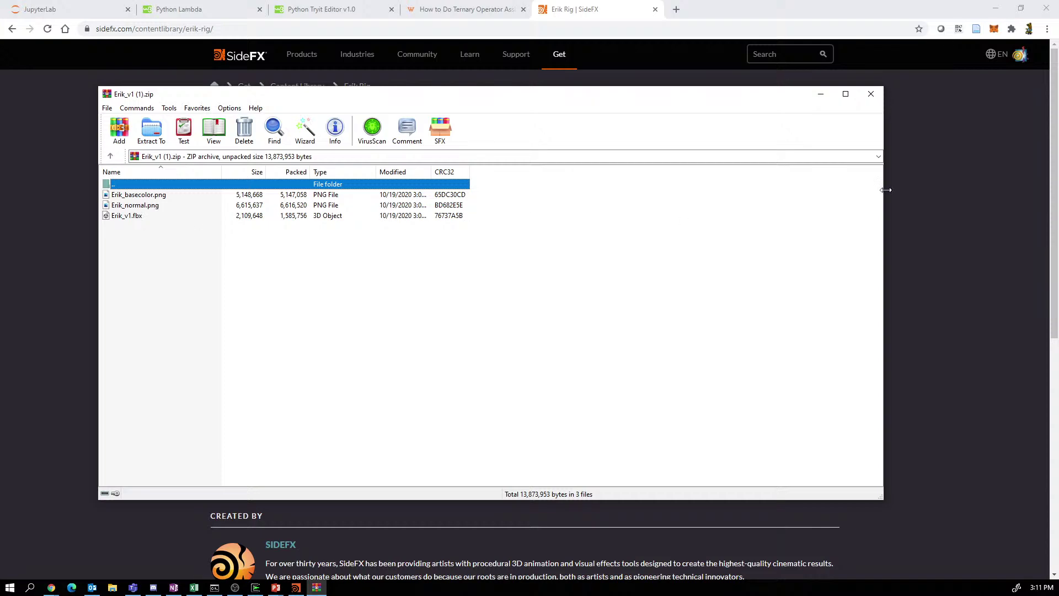
pyautogui.click(871, 95)
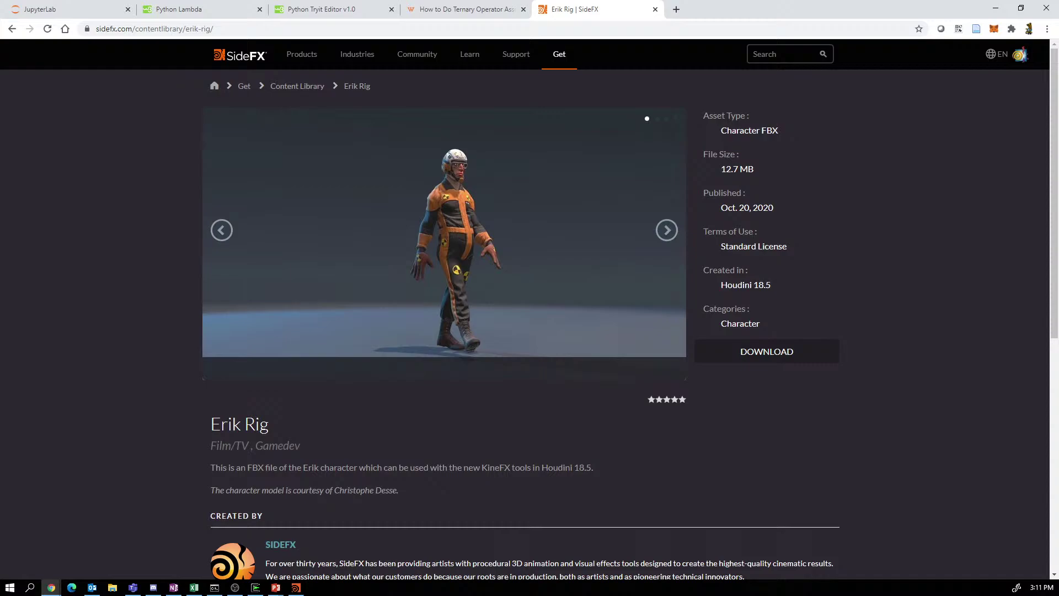
# Switch back to Houdini, widen the network editor and add a Geometry object named ErikRig.
pyautogui.click(297, 588)
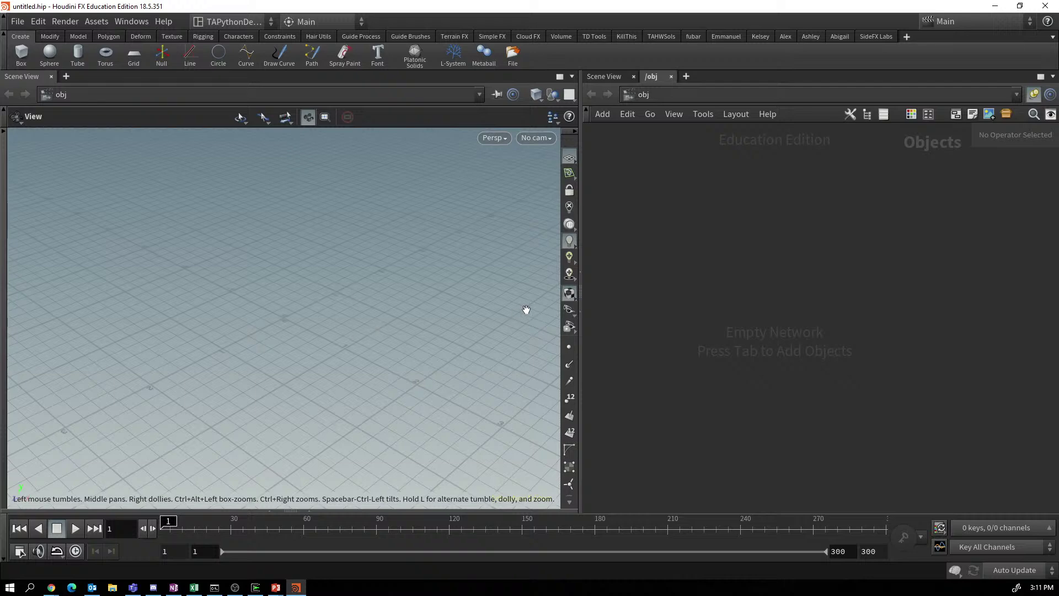
pyautogui.moveTo(580, 349); pyautogui.dragTo(421, 353)
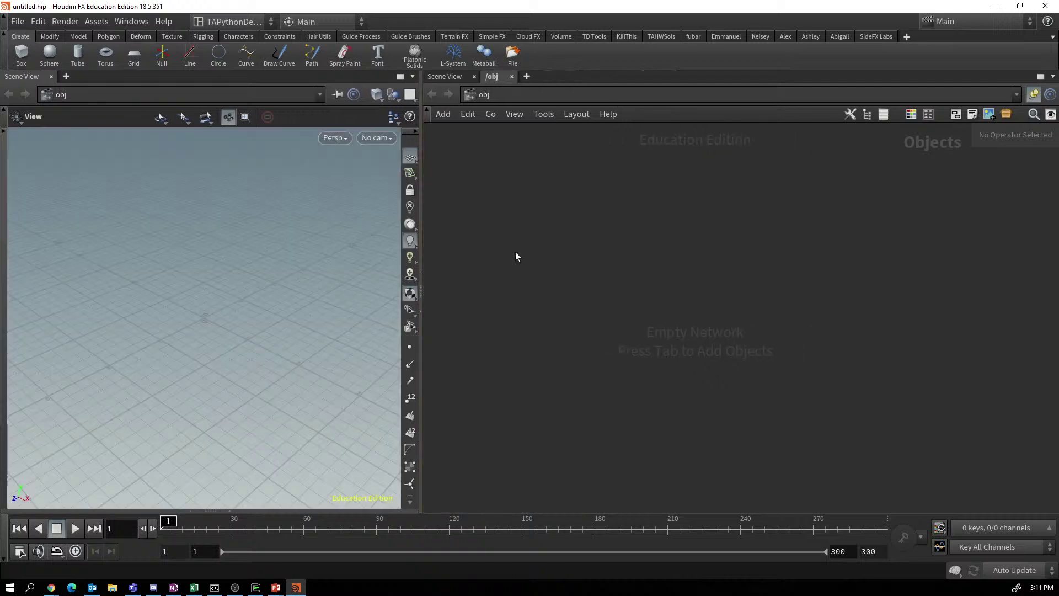
pyautogui.press('Tab')
pyautogui.write('geo')
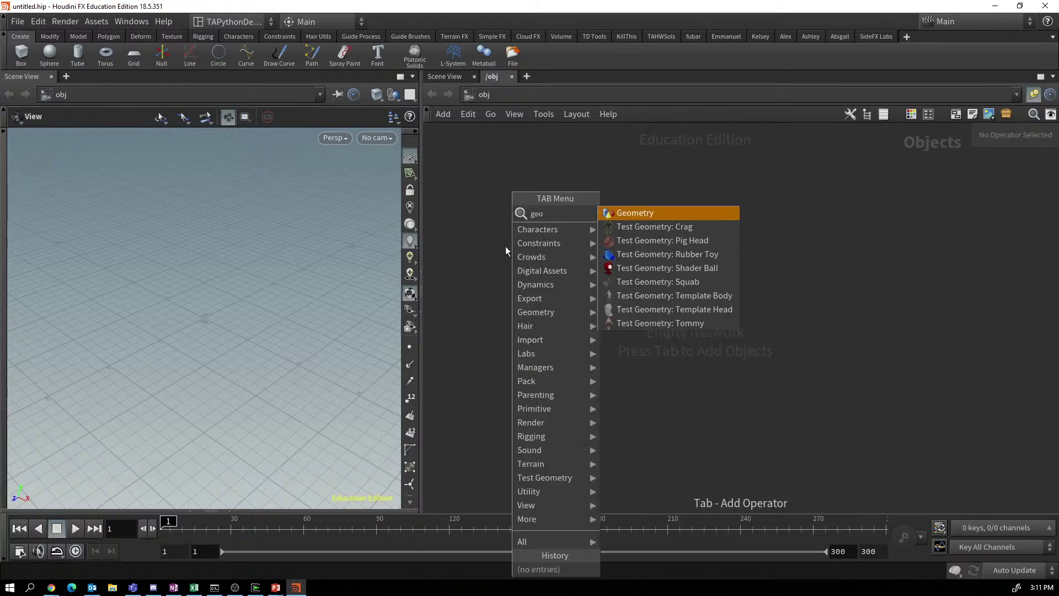
pyautogui.click(621, 215)
pyautogui.click(577, 245)
pyautogui.doubleClick(622, 248)
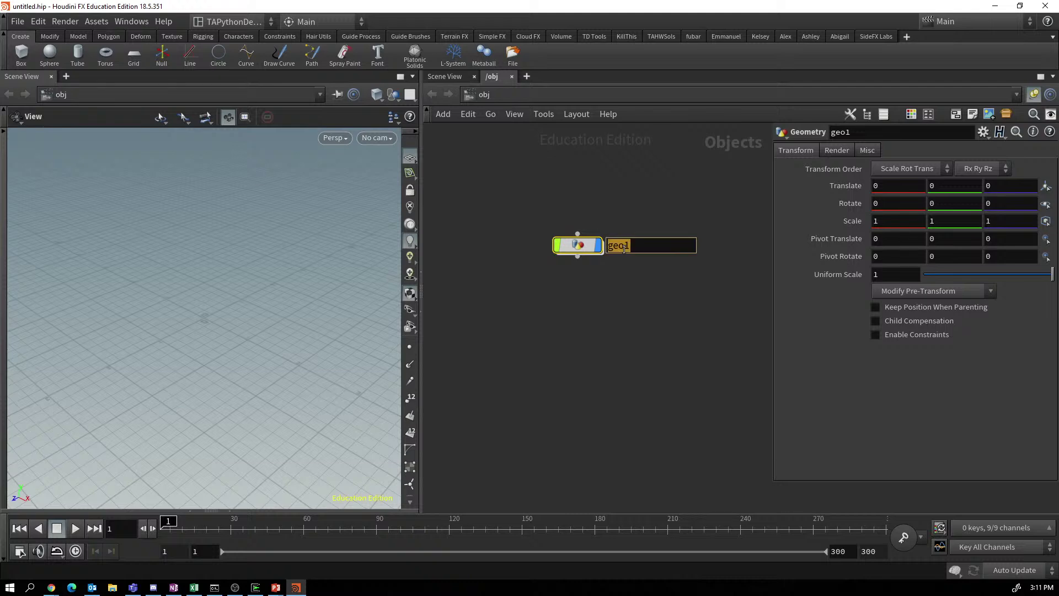
pyautogui.write('ErikRig')
pyautogui.press('Return')
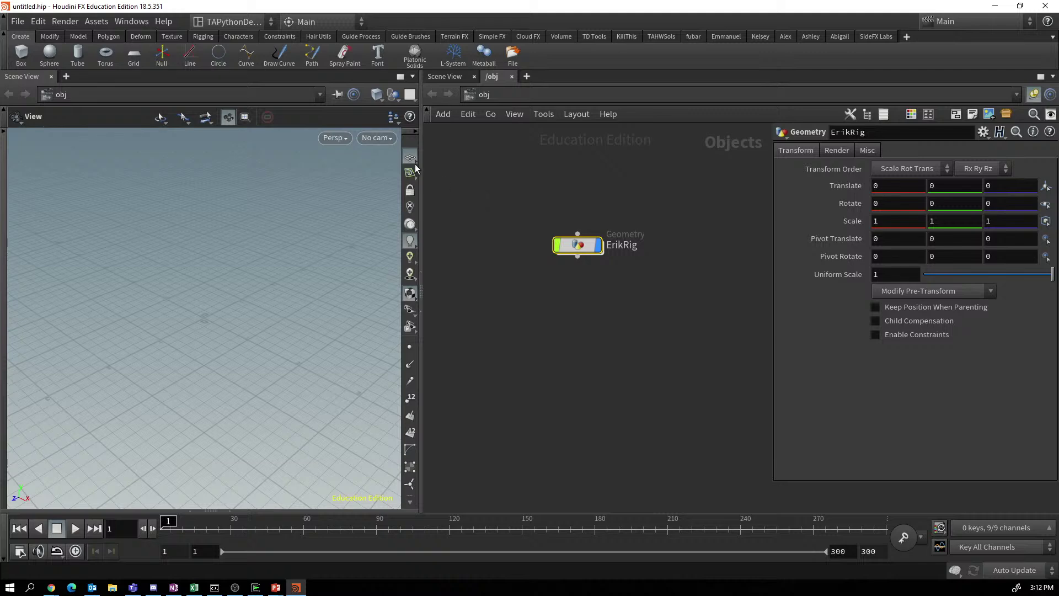
# Add an FBX Character Import node inside the ErikRig geometry network.
pyautogui.doubleClick(585, 247)
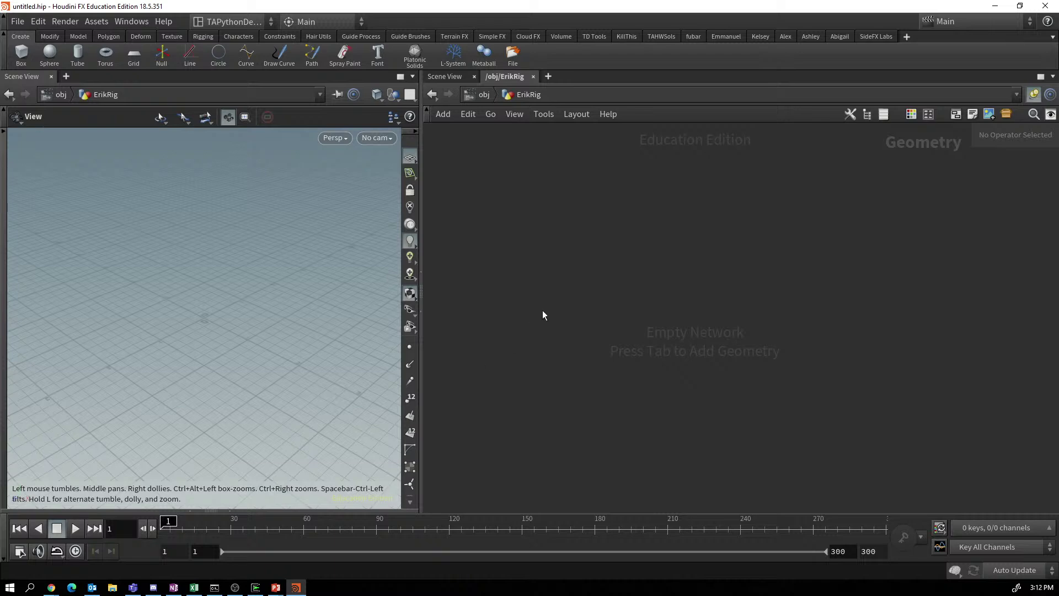
pyautogui.press('Tab')
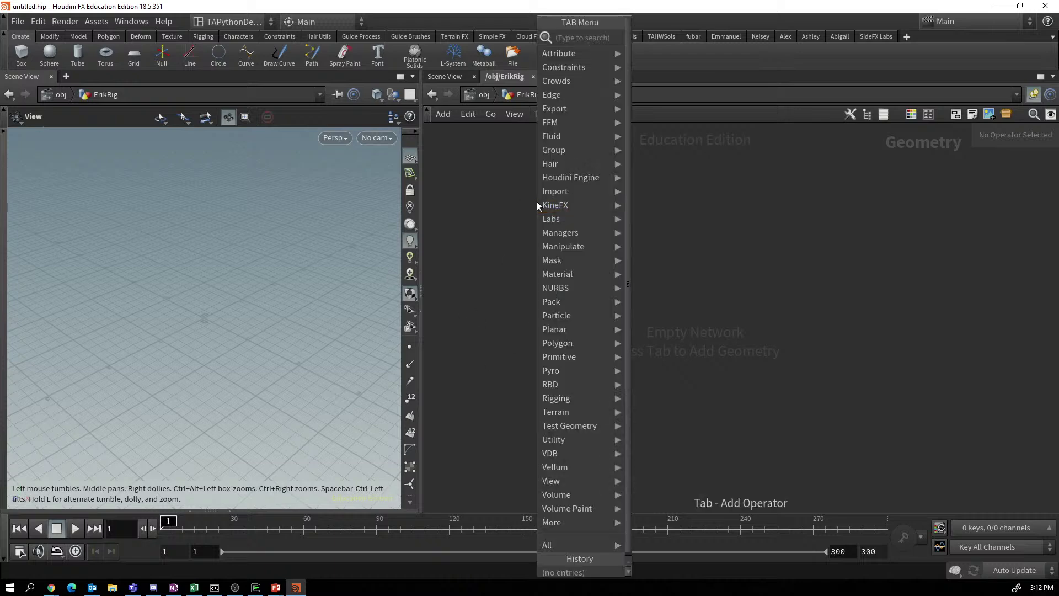
pyautogui.write('fbx')
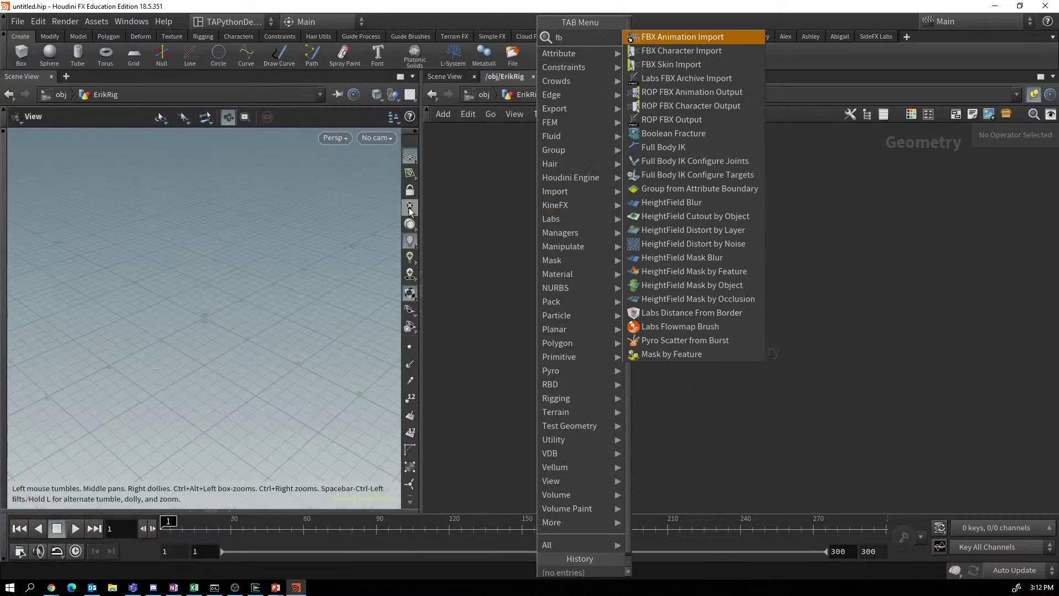
pyautogui.click(691, 53)
pyautogui.click(597, 252)
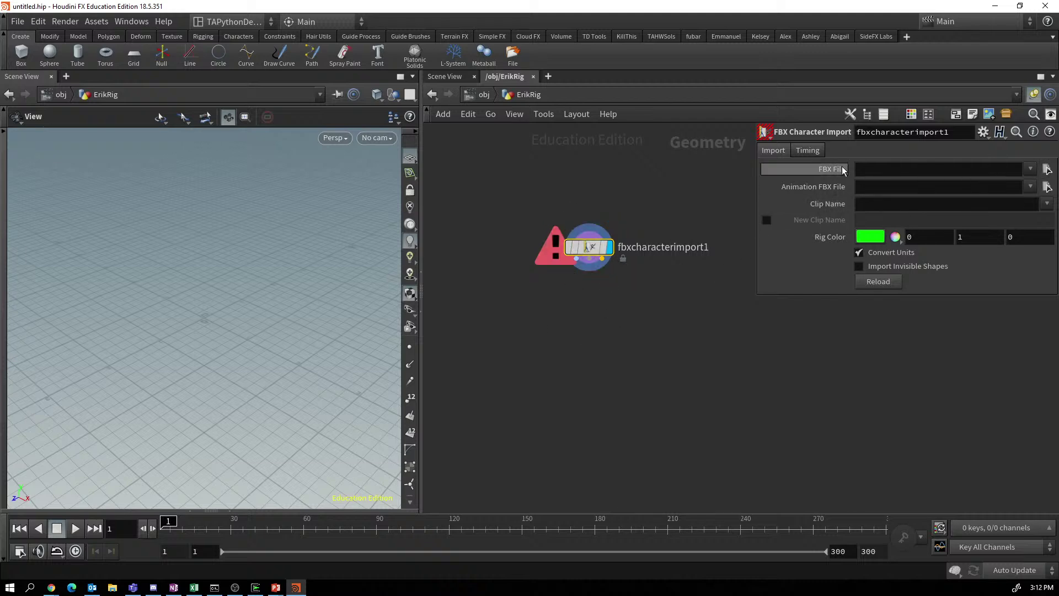
# Load $JOB/Characters/Erik/Erik_v1.fbx as the FBX file of the character import node and frame the character in the viewport.
pyautogui.click(1046, 170)
pyautogui.click(571, 204)
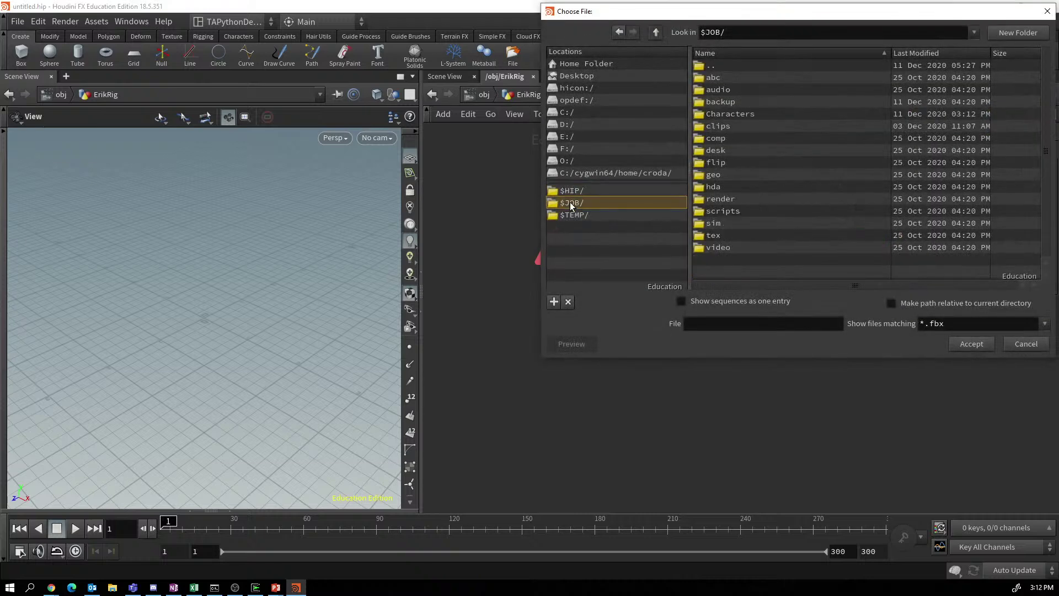
pyautogui.doubleClick(736, 111)
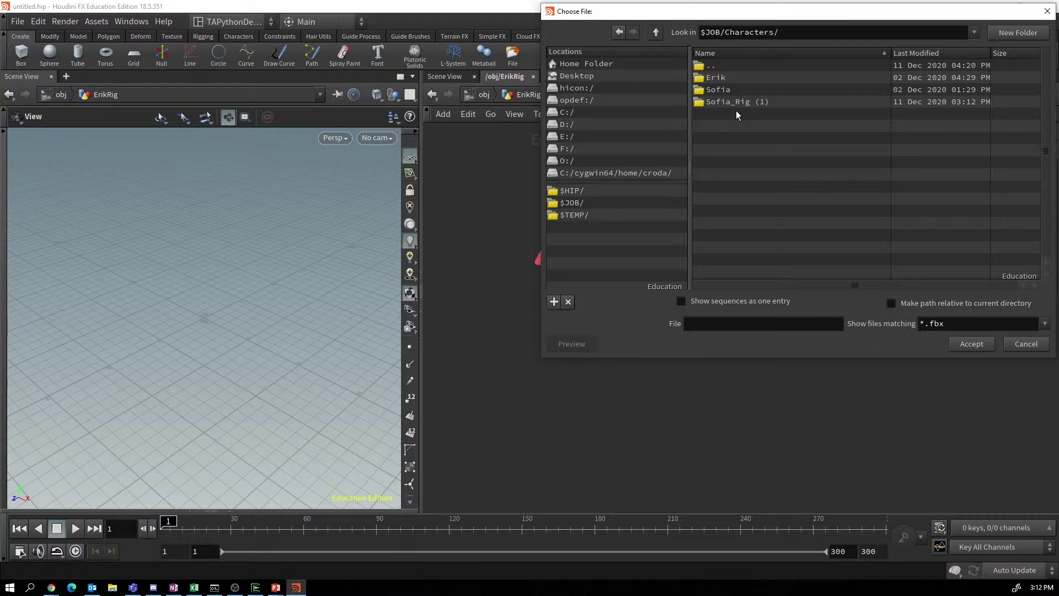
pyautogui.doubleClick(722, 77)
pyautogui.click(724, 79)
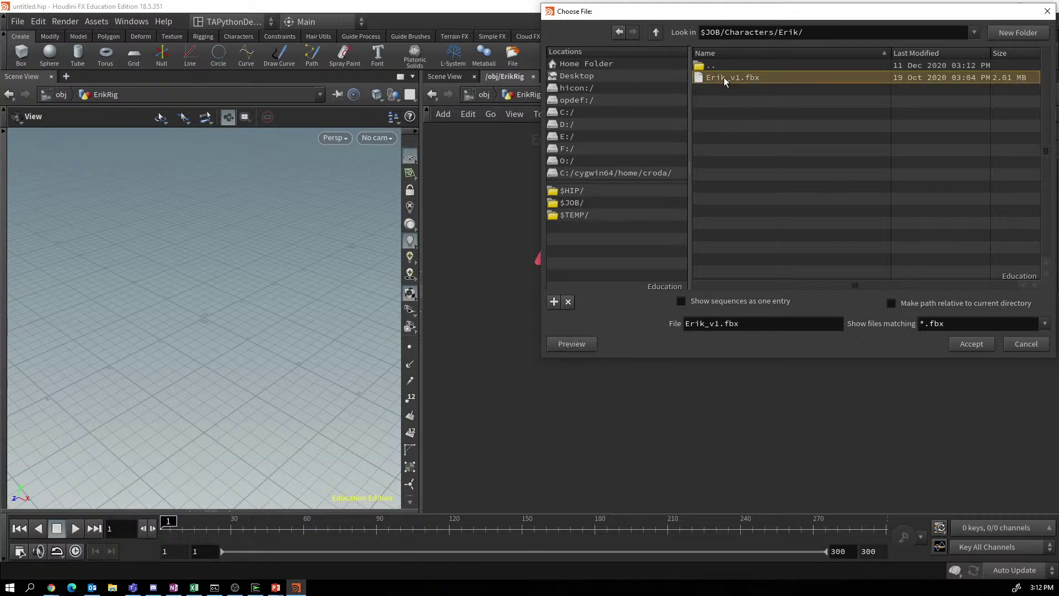
pyautogui.click(981, 346)
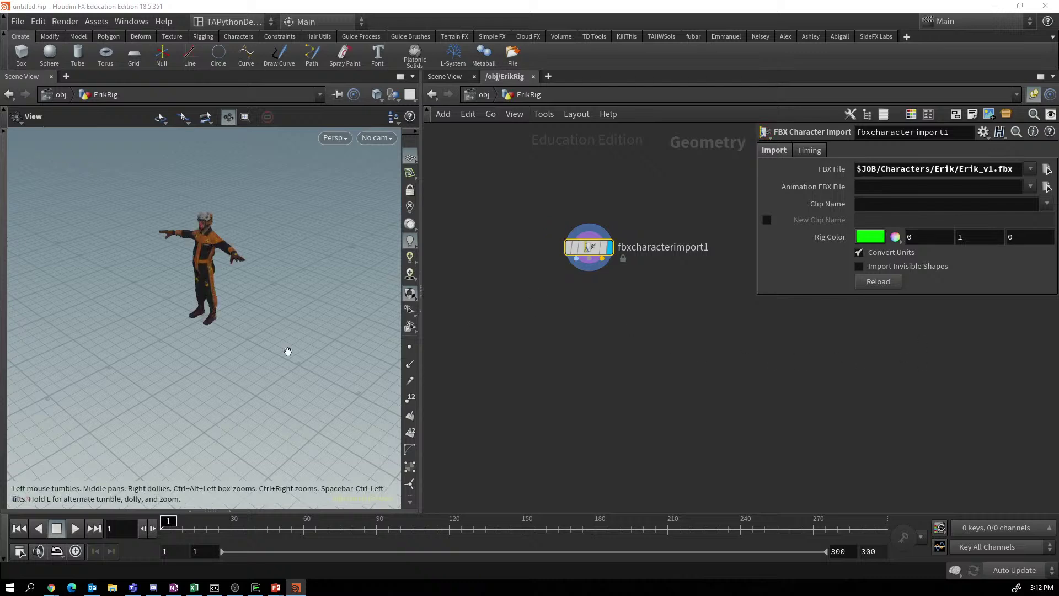
pyautogui.press('f')
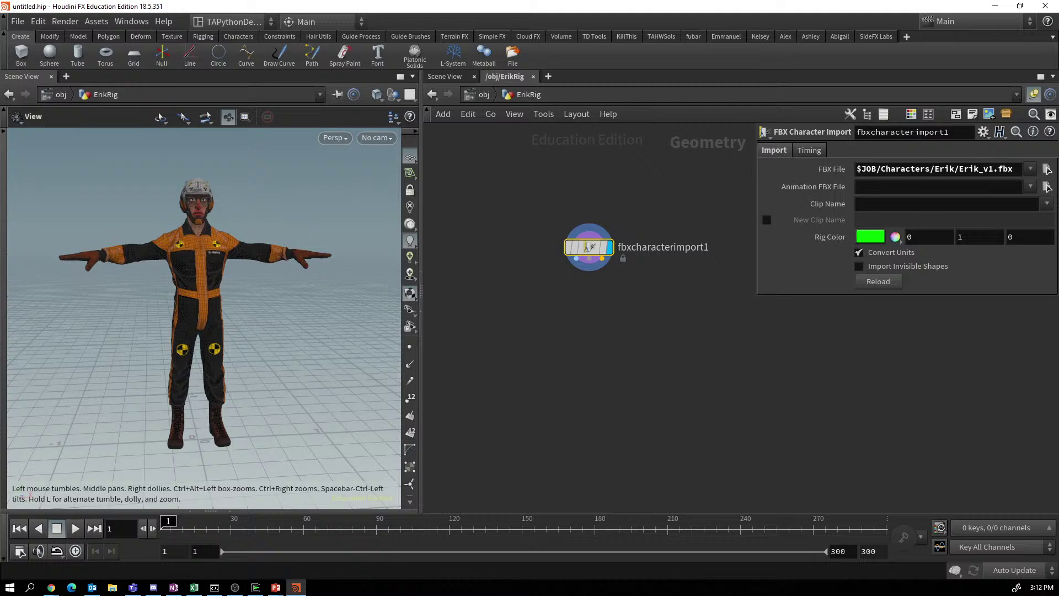
pyautogui.hotkey('alt', 'Tab')
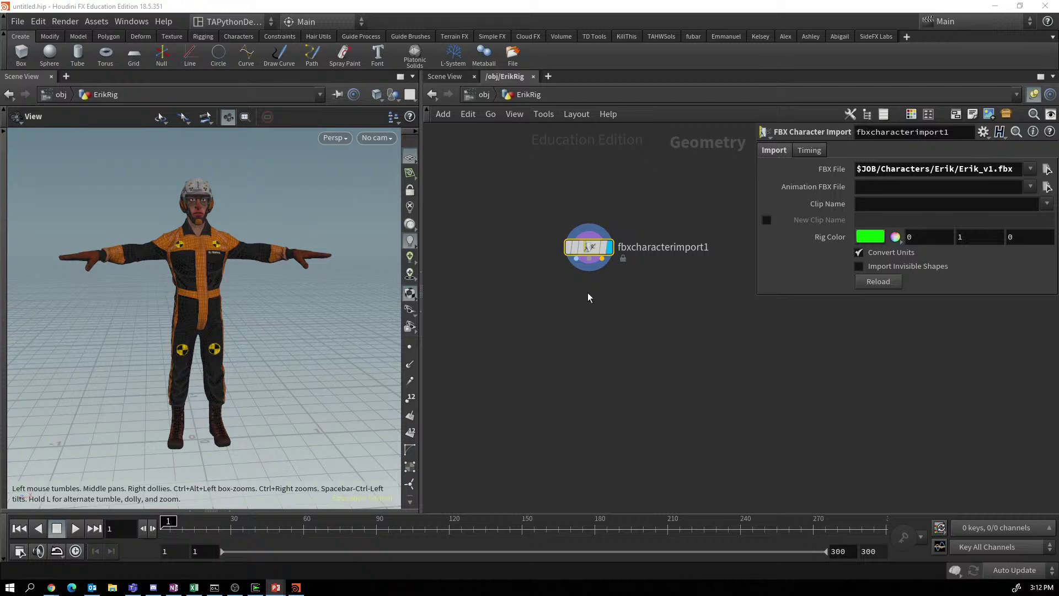
pyautogui.moveTo(594, 252)
pyautogui.moveTo(581, 252)
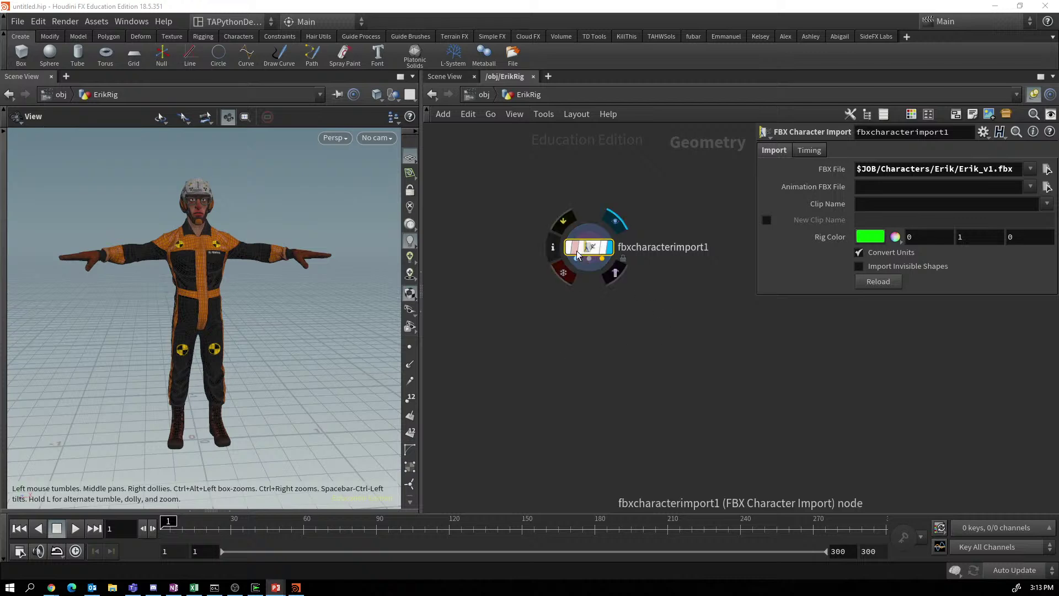
pyautogui.keyDown('ctrl'); pyautogui.click(577, 255); pyautogui.keyUp('ctrl')
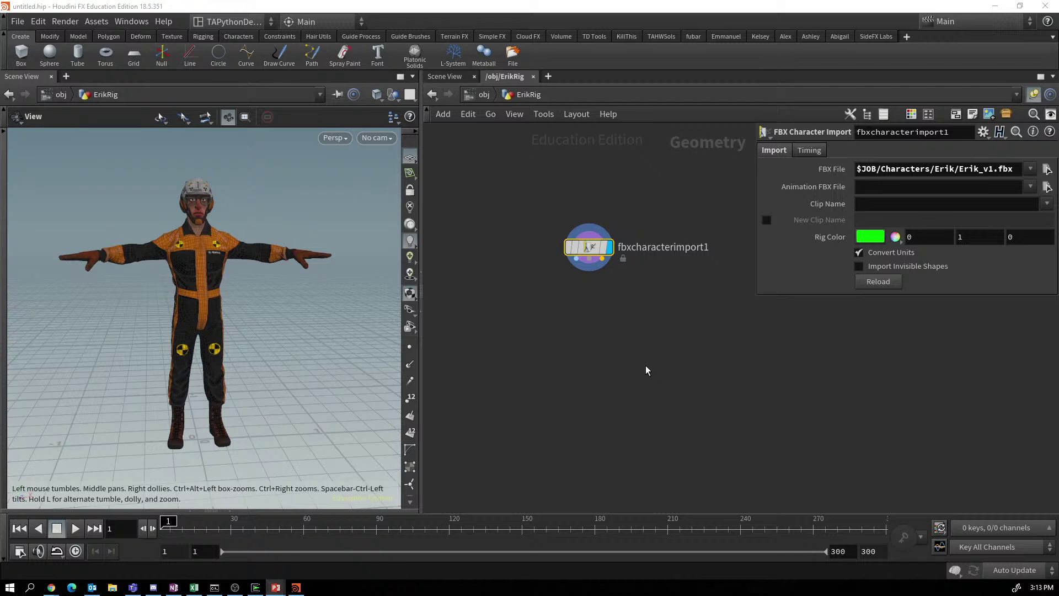
pyautogui.scroll(-2, 646, 366)
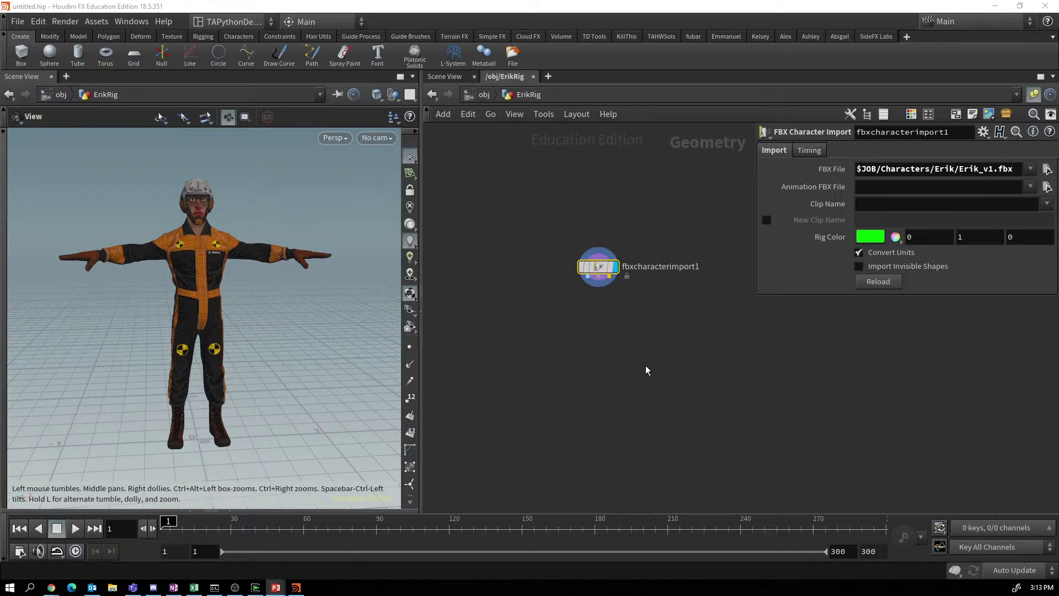
# Open a Geometry Spreadsheet beside the ErikRig network to inspect the FBX Character Import node.
pyautogui.scroll(3, 646, 367)
pyautogui.moveTo(619, 323); pyautogui.dragTo(570, 342, button='middle')
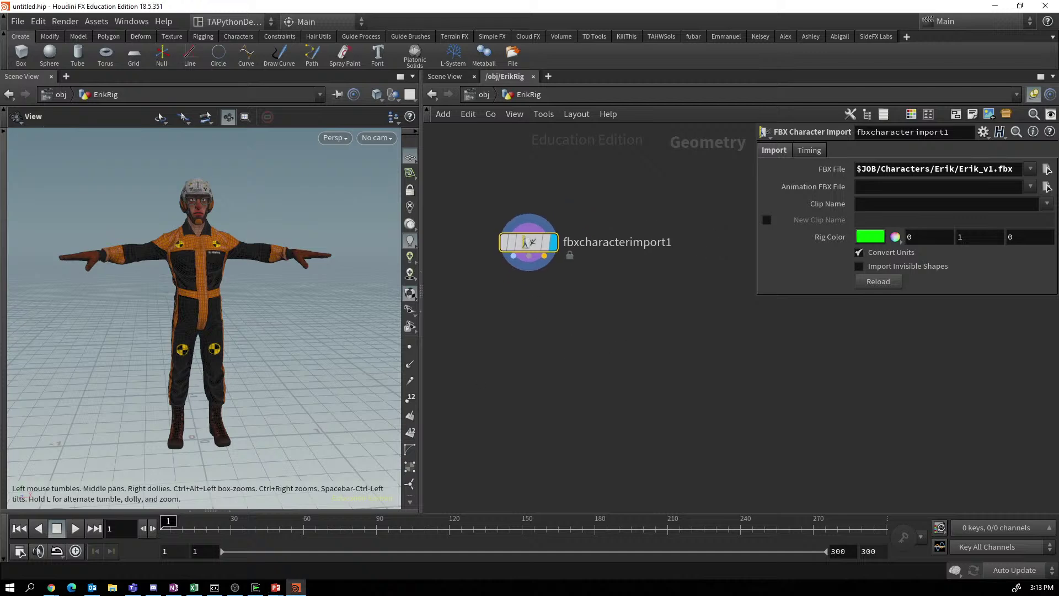
pyautogui.hotkey('alt', 'Tab')
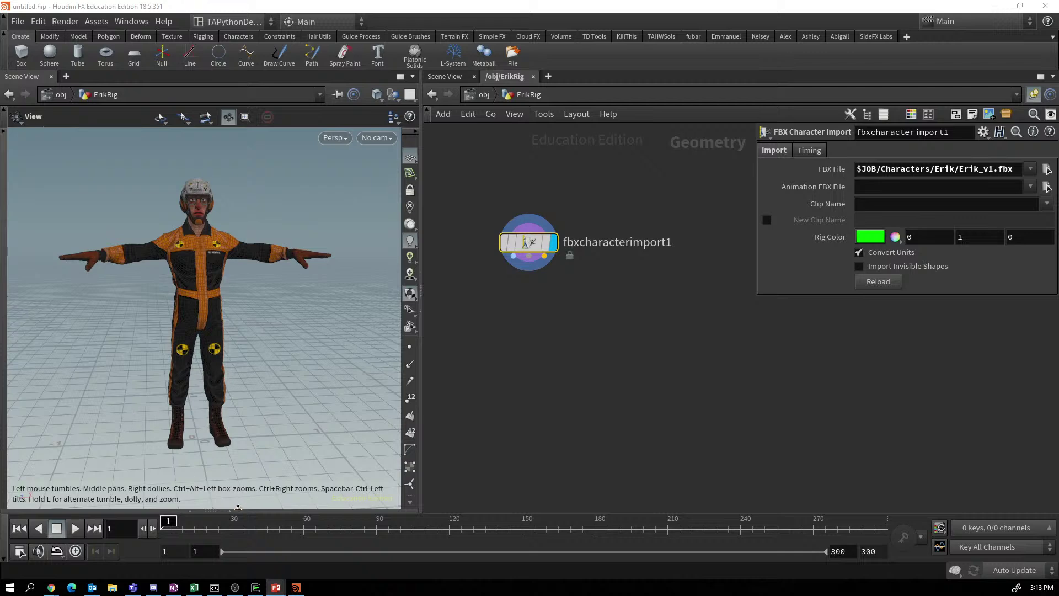
pyautogui.moveTo(534, 244)
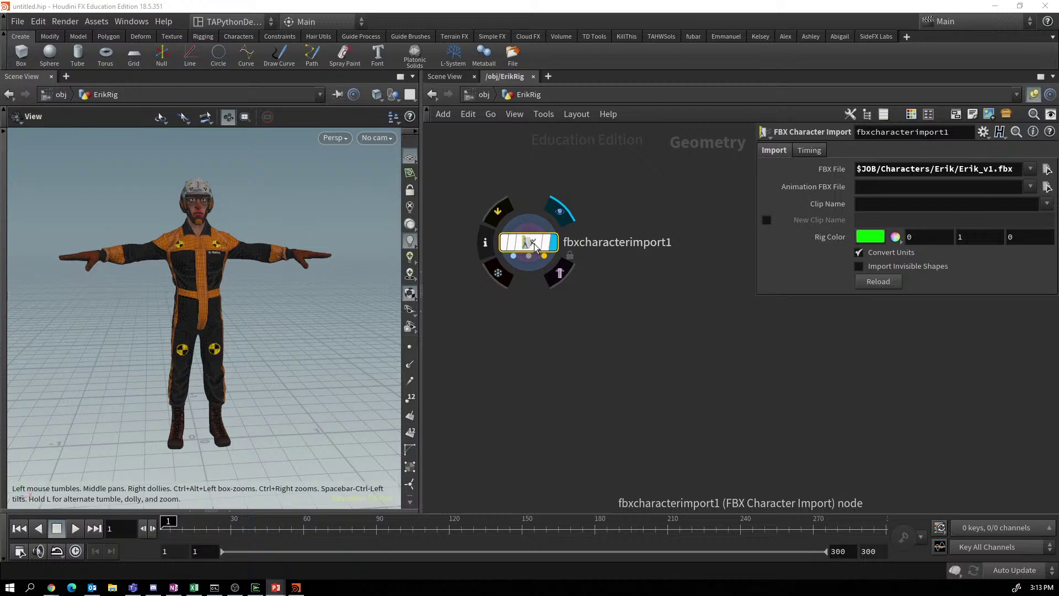
pyautogui.click(533, 245)
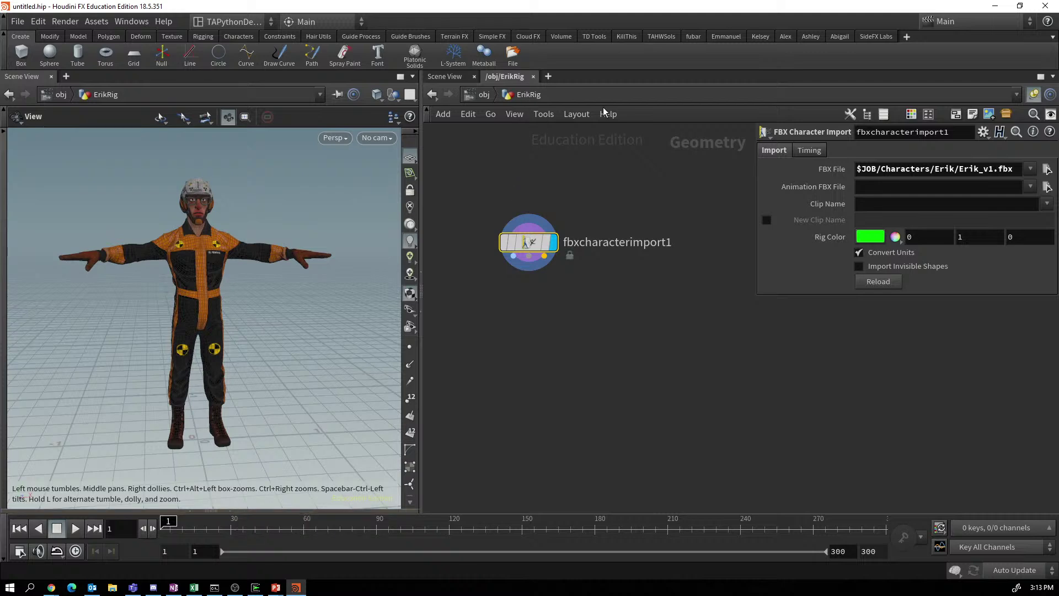
pyautogui.click(550, 78)
pyautogui.moveTo(606, 103)
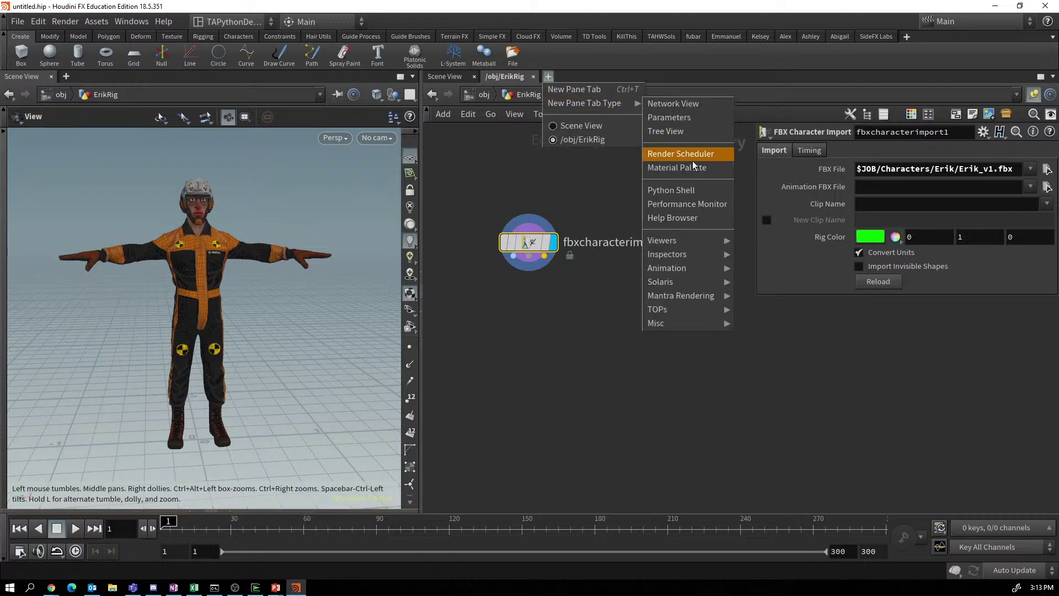
pyautogui.moveTo(670, 247)
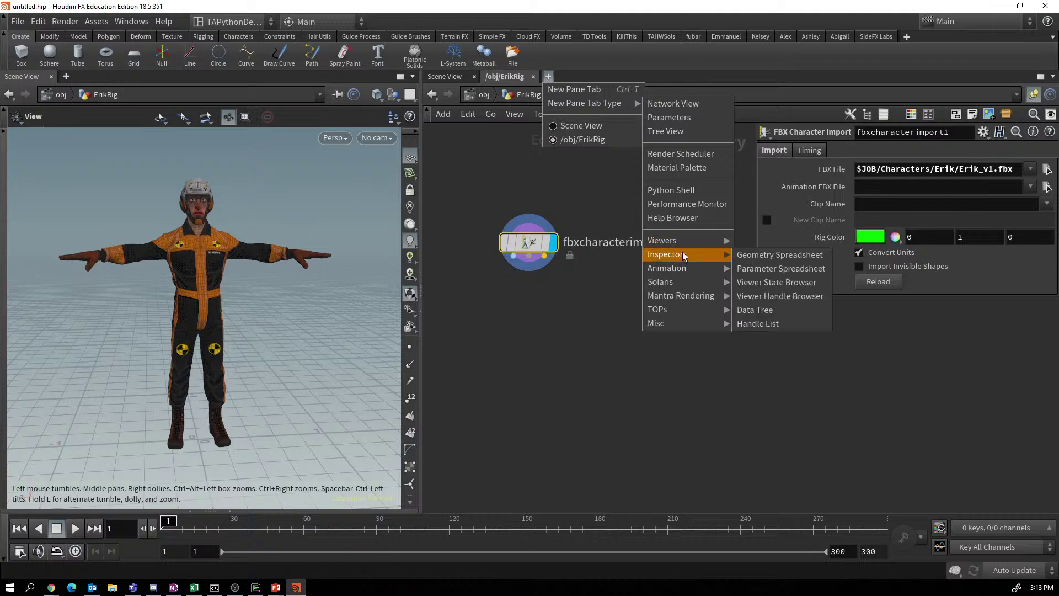
pyautogui.click(755, 255)
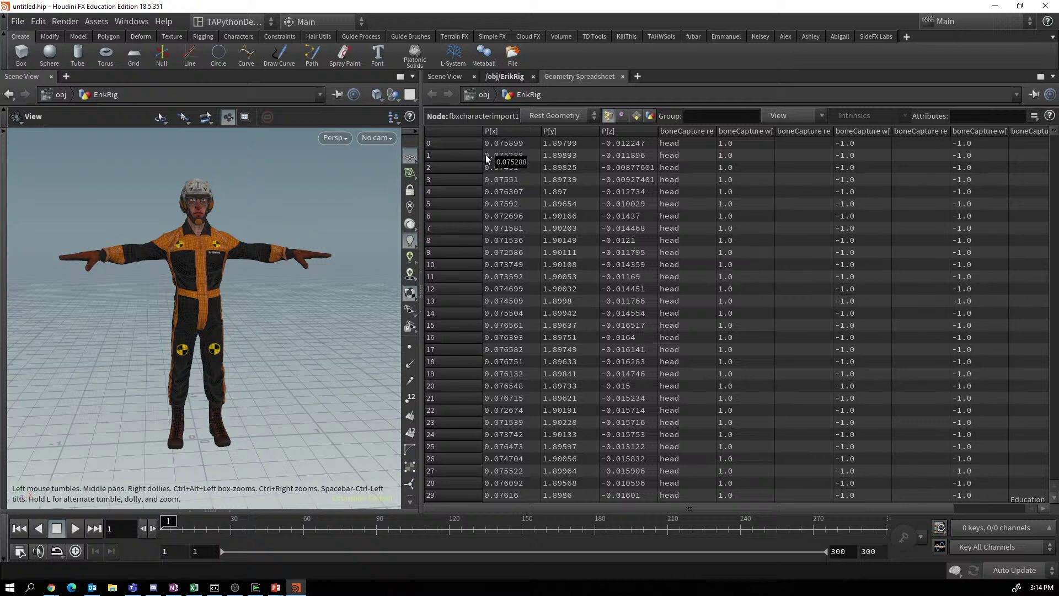
# Compare the point attributes of the character import's Rest Geometry, Capture Pose and Animated Pose outputs in the spreadsheet.
pyautogui.click(595, 116)
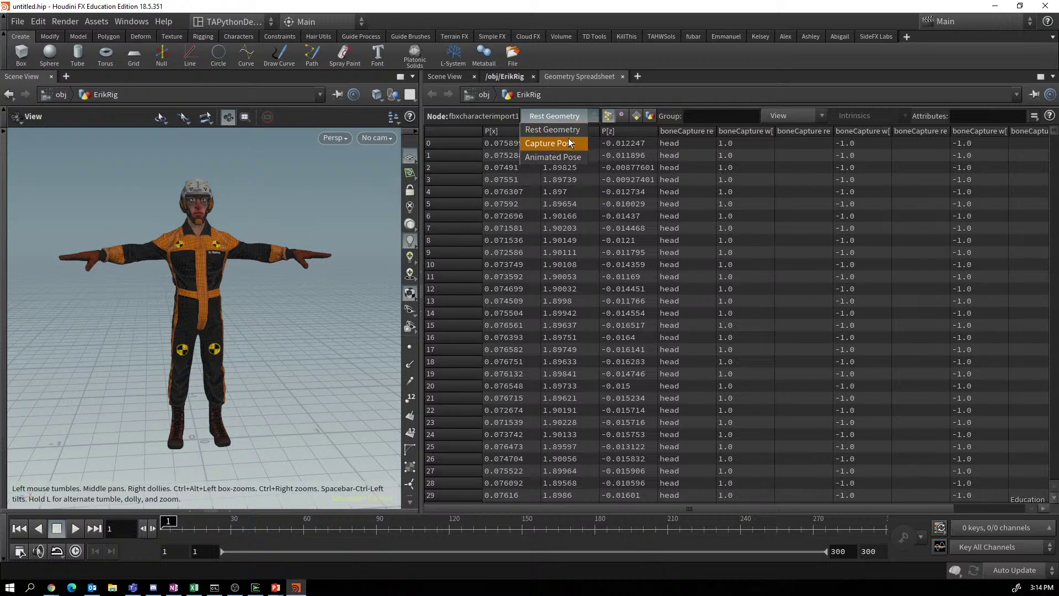
pyautogui.click(569, 139)
pyautogui.click(594, 115)
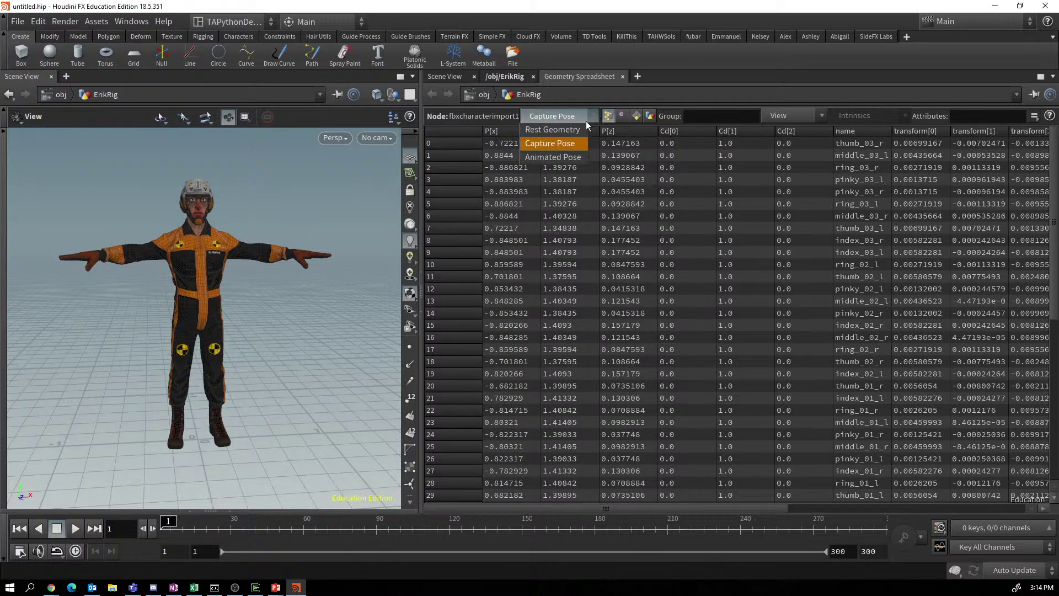
pyautogui.click(565, 152)
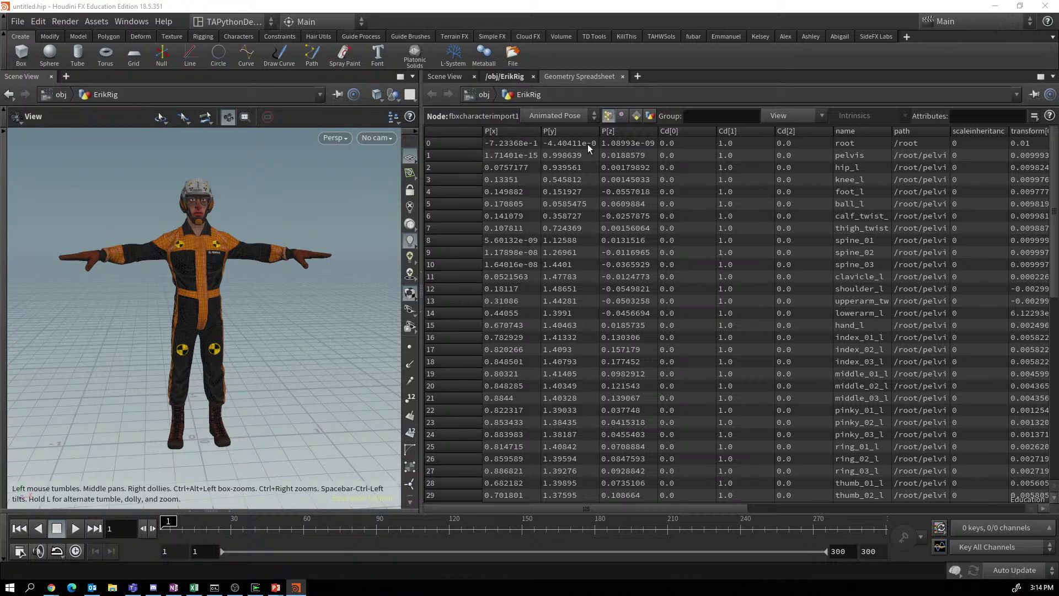
pyautogui.click(560, 116)
pyautogui.click(567, 131)
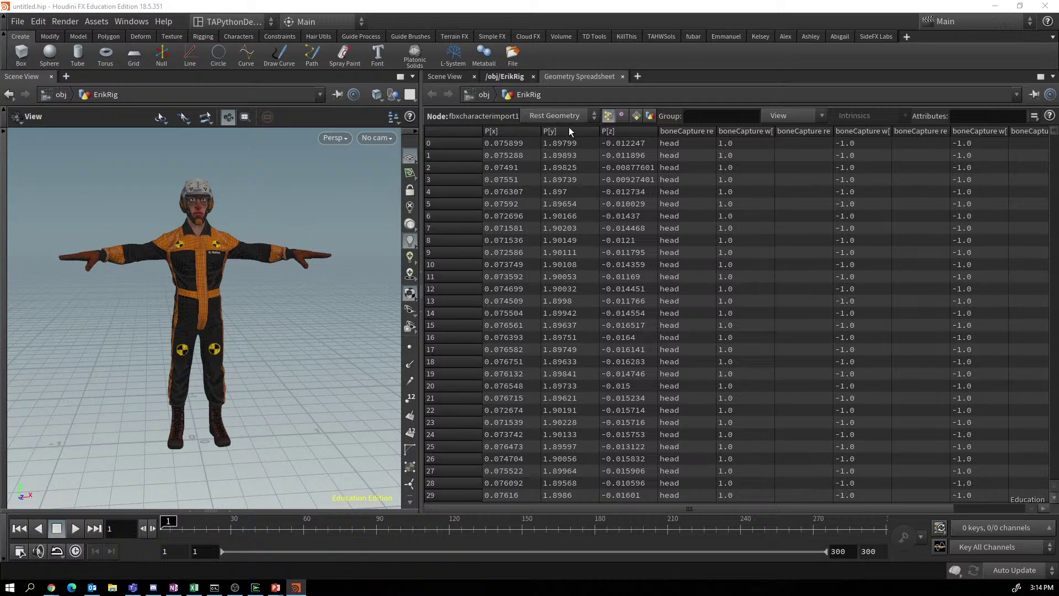
pyautogui.click(560, 116)
pyautogui.click(565, 143)
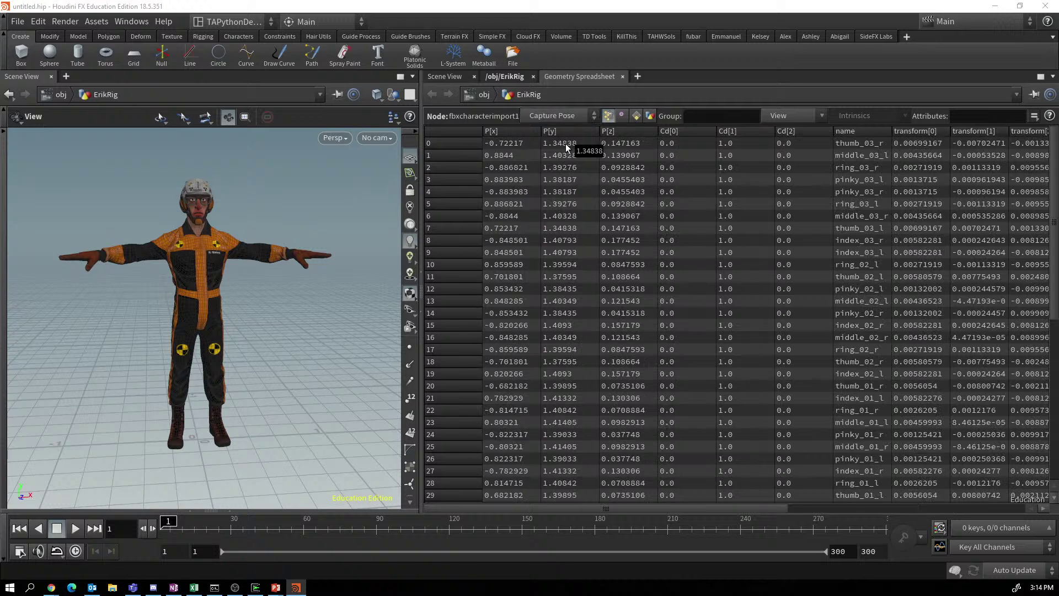
pyautogui.click(594, 117)
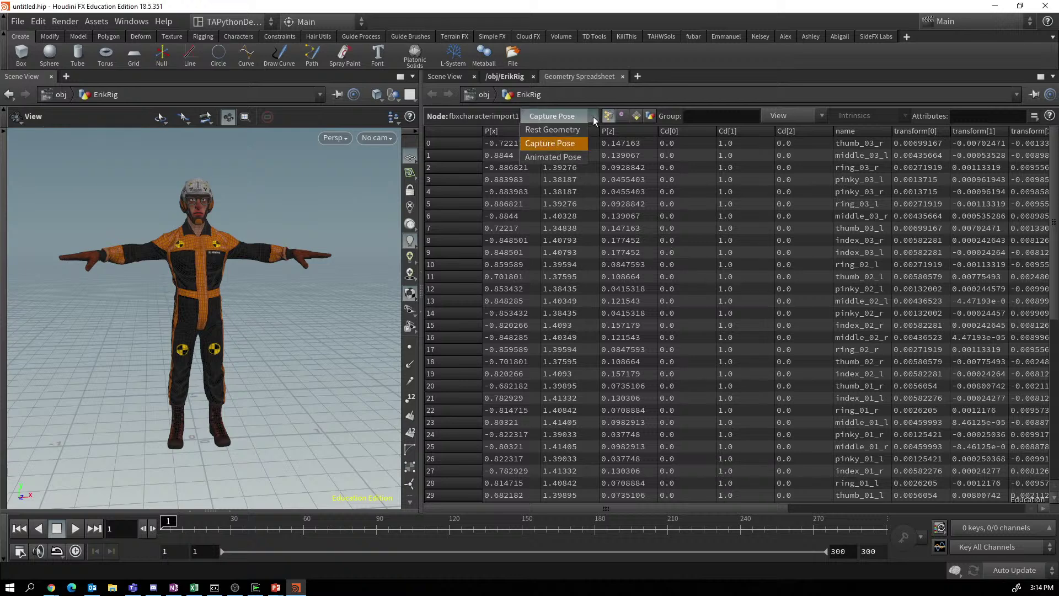
pyautogui.click(562, 157)
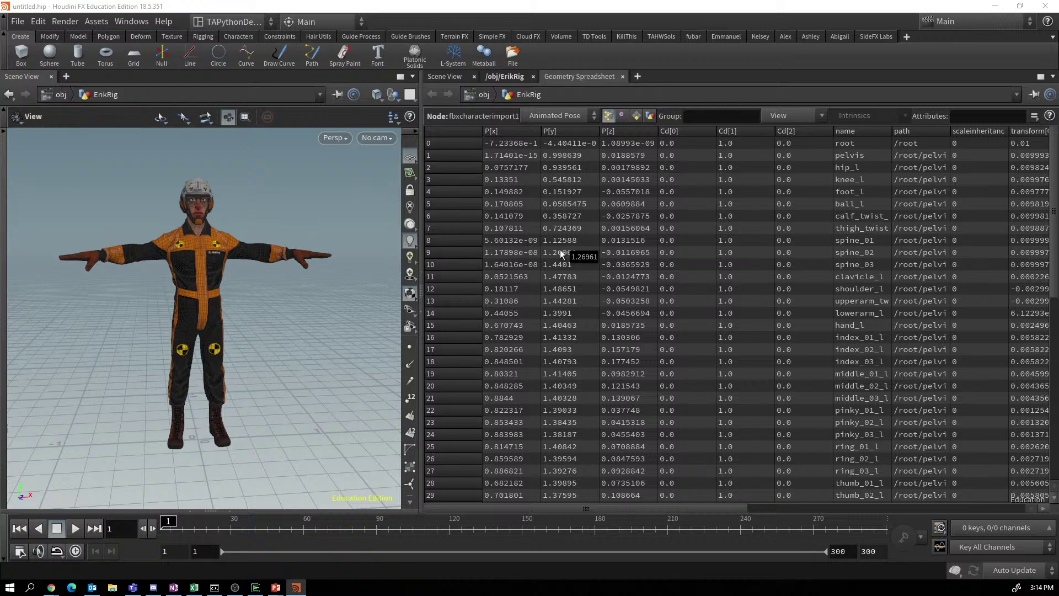
# Examine the Rest Geometry's point, vertex, primitive and detail attributes, widening the material_override and shop_materialpath columns.
pyautogui.click(592, 115)
pyautogui.click(555, 133)
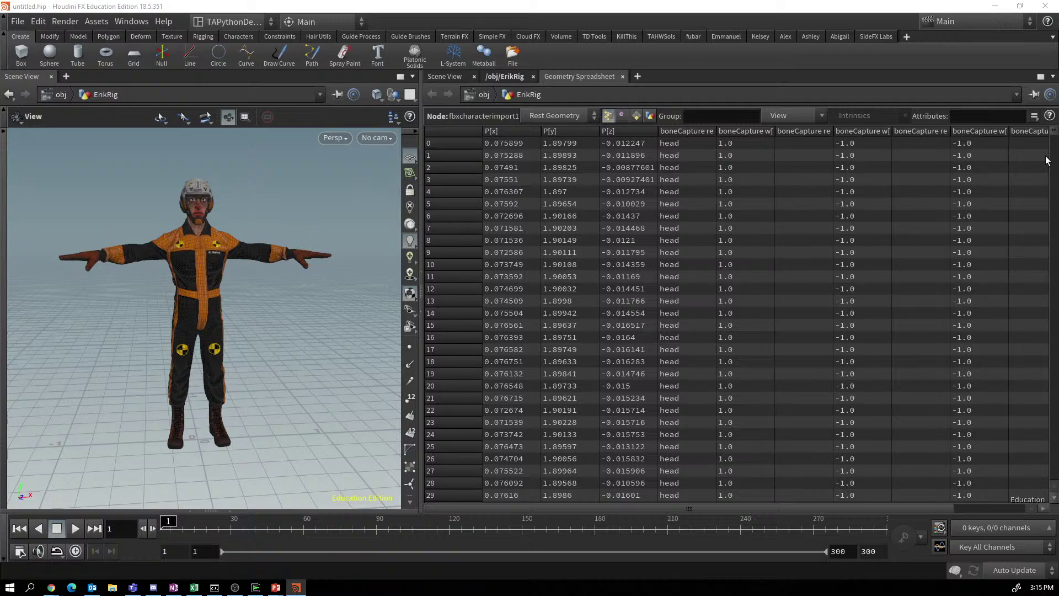
pyautogui.moveTo(1054, 130)
pyautogui.mouseDown()
pyautogui.moveTo(1046, 158)
pyautogui.moveTo(1050, 123)
pyautogui.mouseUp()
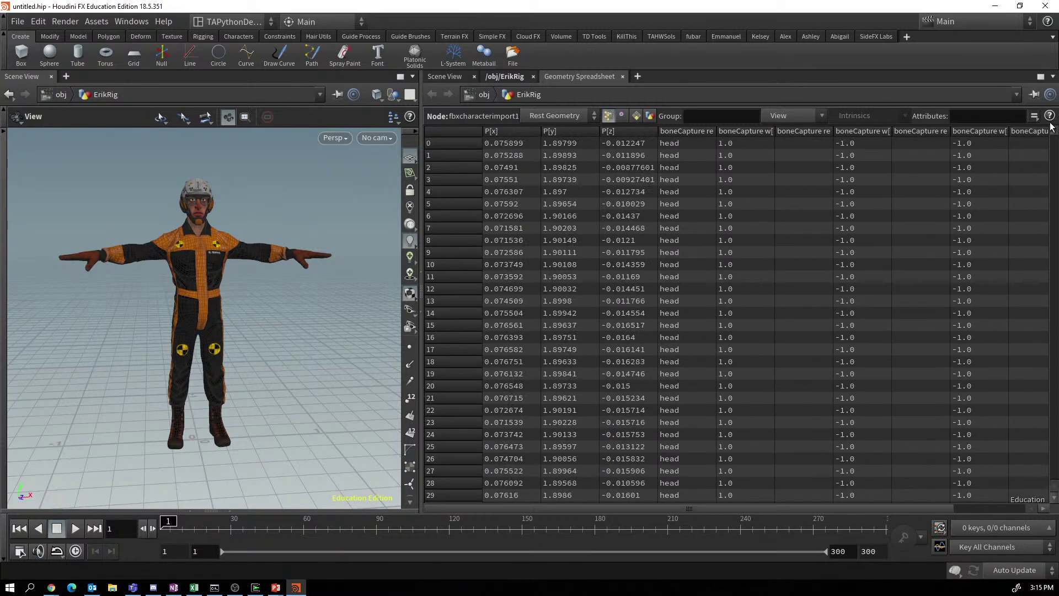
pyautogui.moveTo(775, 509); pyautogui.dragTo(716, 487)
pyautogui.click(622, 118)
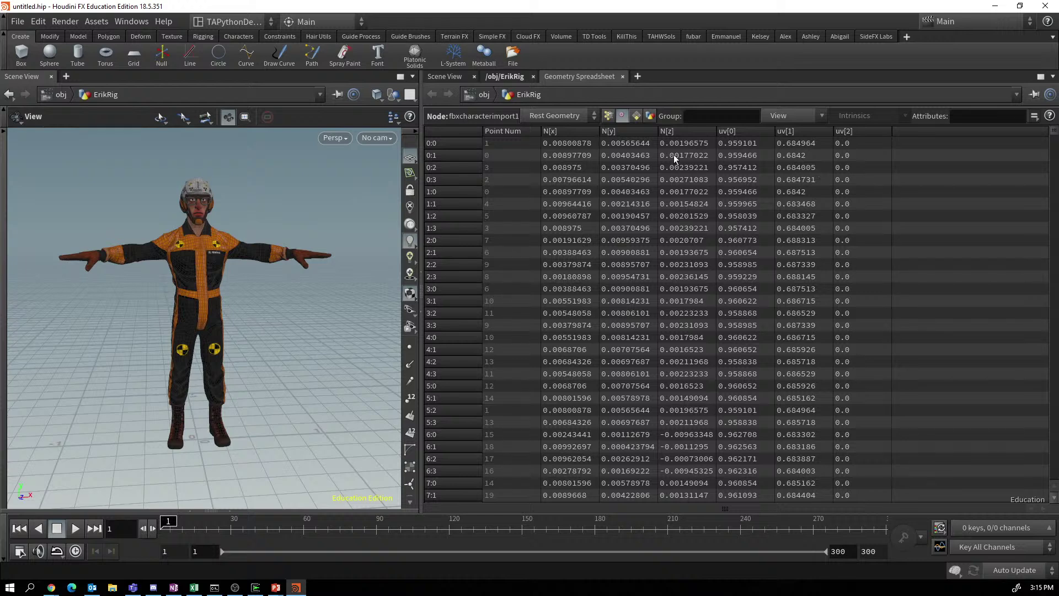
pyautogui.click(636, 118)
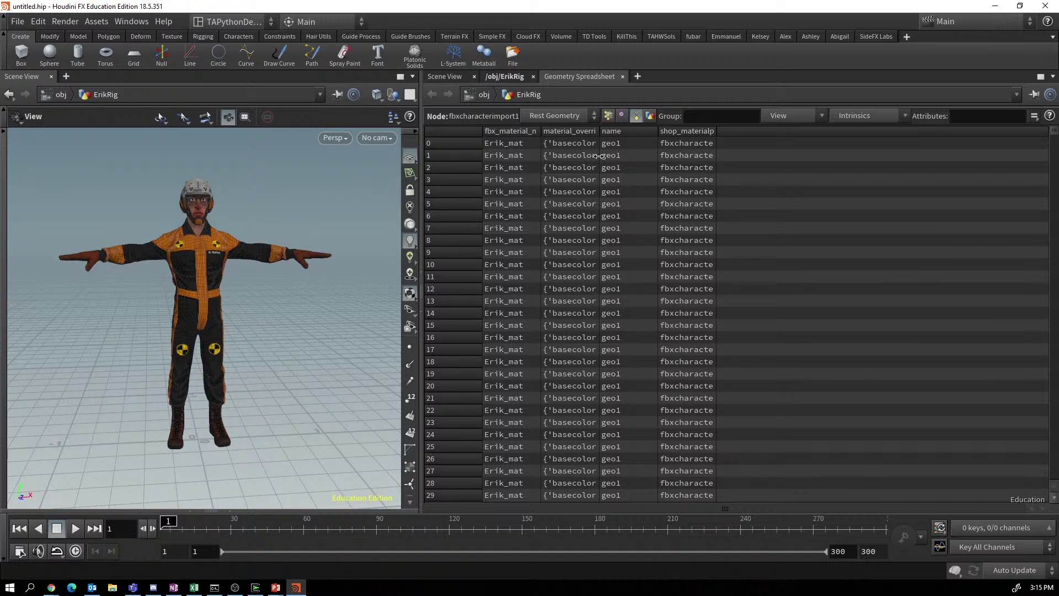
pyautogui.moveTo(598, 156); pyautogui.dragTo(657, 151)
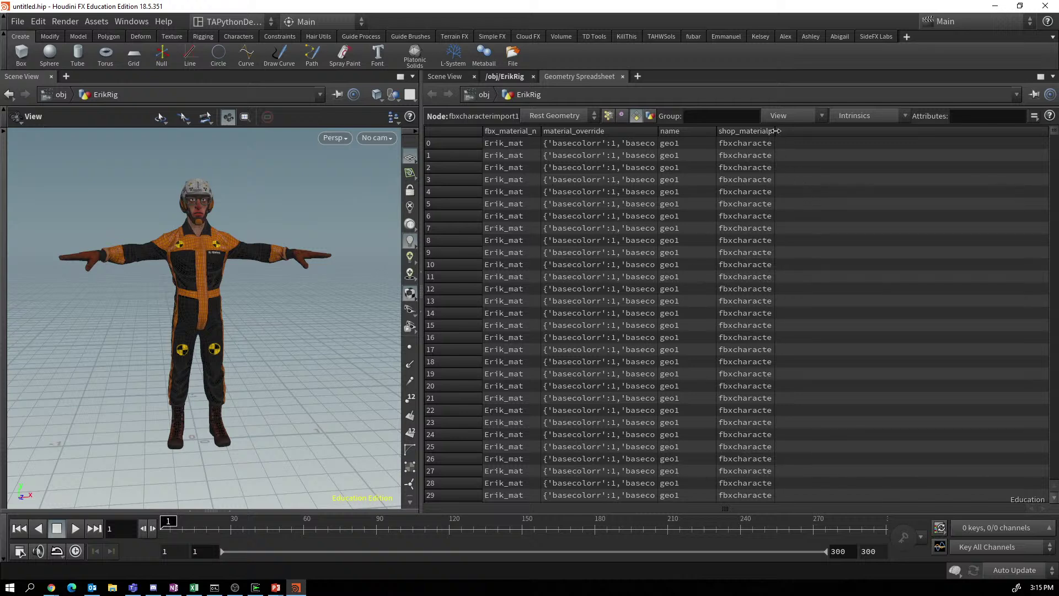
pyautogui.moveTo(776, 131); pyautogui.dragTo(969, 142)
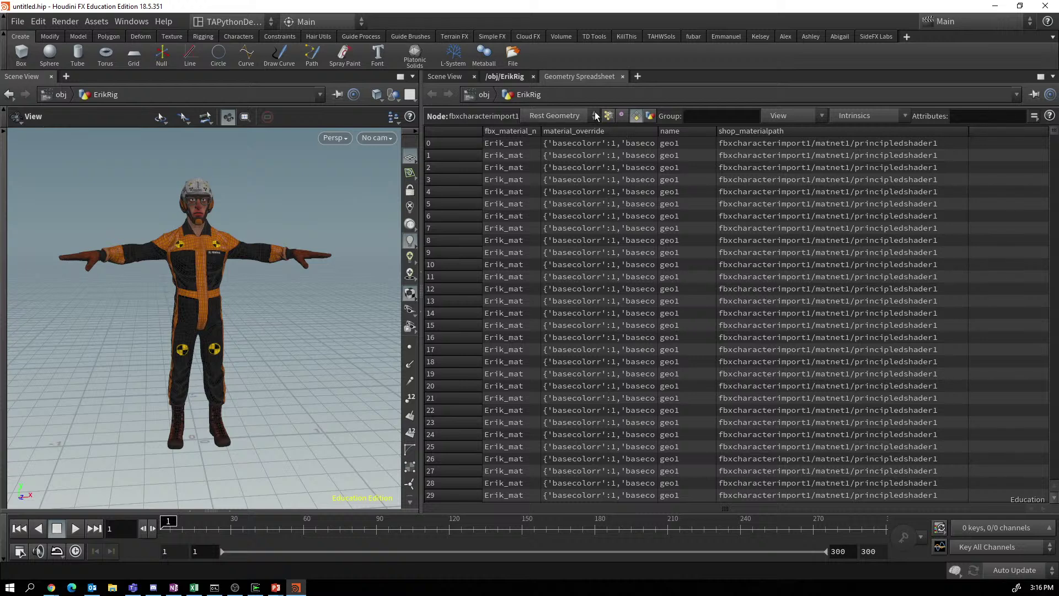
pyautogui.click(654, 115)
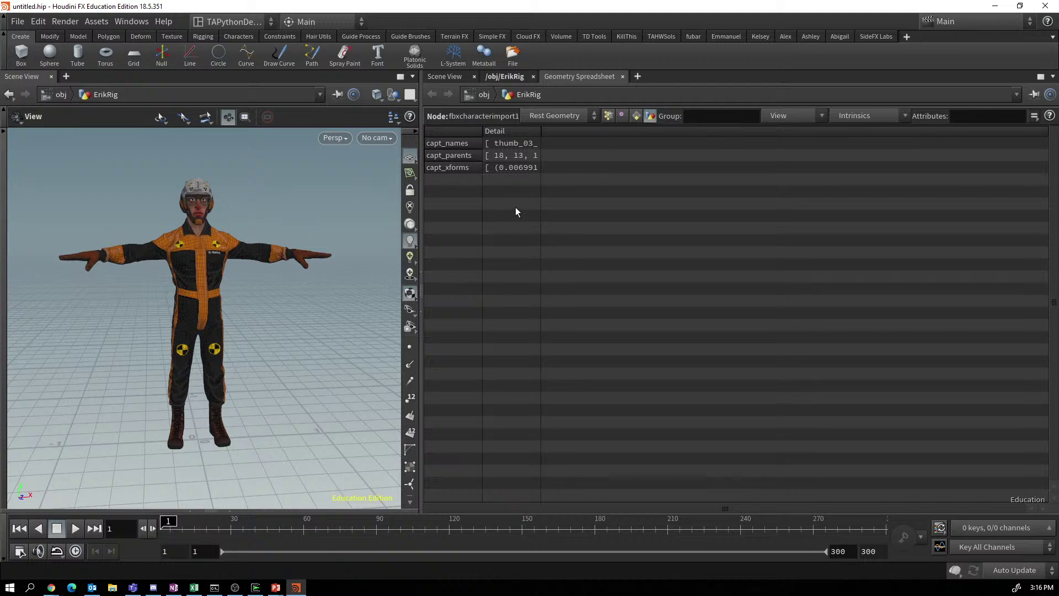
pyautogui.moveTo(541, 144)
pyautogui.mouseDown()
pyautogui.moveTo(922, 145)
pyautogui.moveTo(539, 145)
pyautogui.mouseUp()
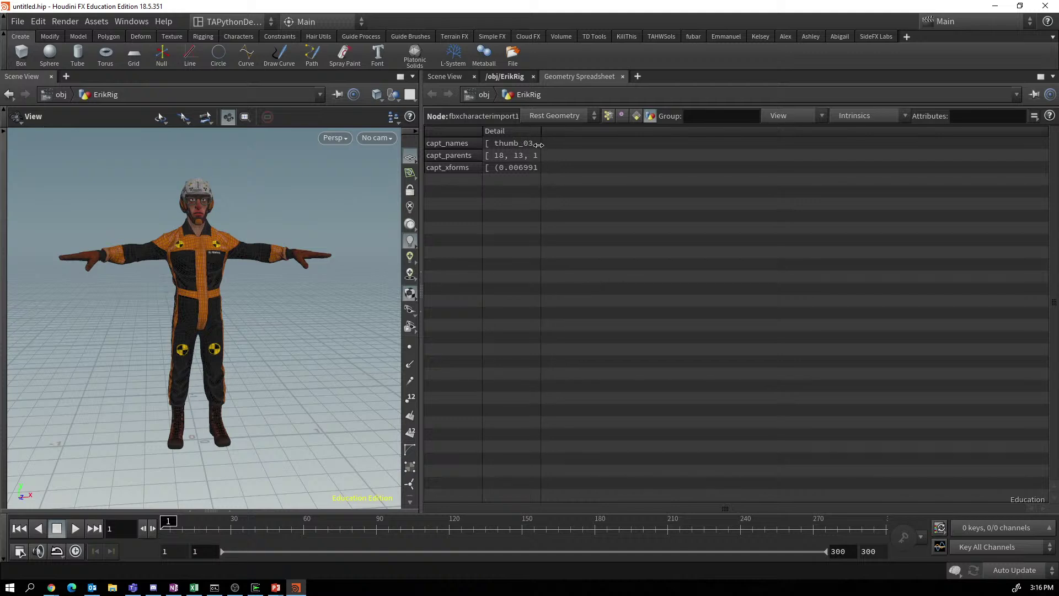
# Examine the detail, point, vertex and primitive attributes of the Capture Pose output.
pyautogui.click(596, 115)
pyautogui.click(558, 144)
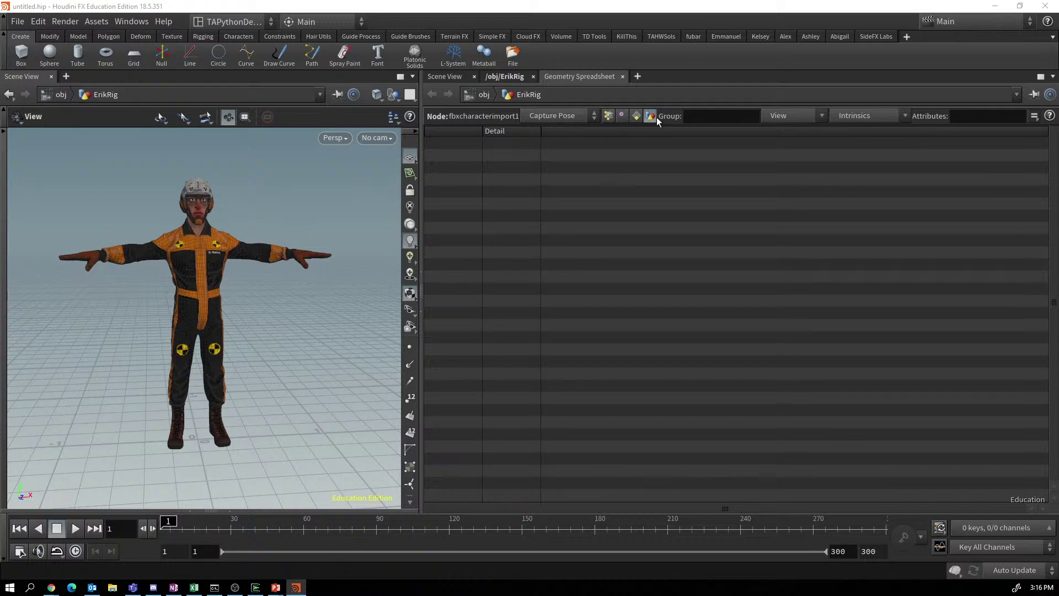
pyautogui.click(608, 115)
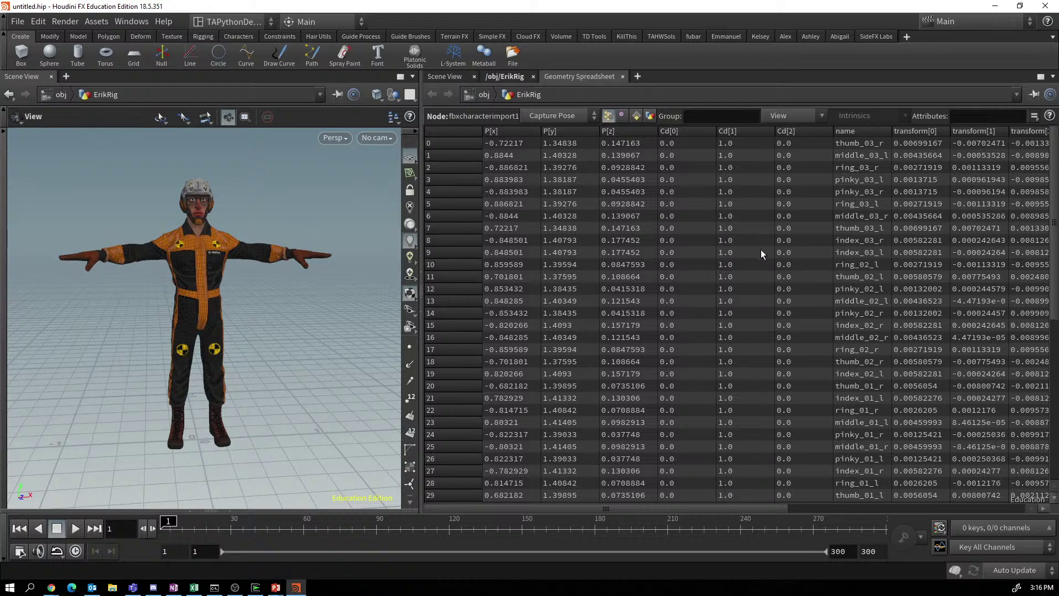
pyautogui.moveTo(1054, 194)
pyautogui.mouseDown()
pyautogui.moveTo(1054, 405)
pyautogui.moveTo(1054, 194)
pyautogui.mouseUp()
pyautogui.moveTo(676, 508); pyautogui.dragTo(707, 442)
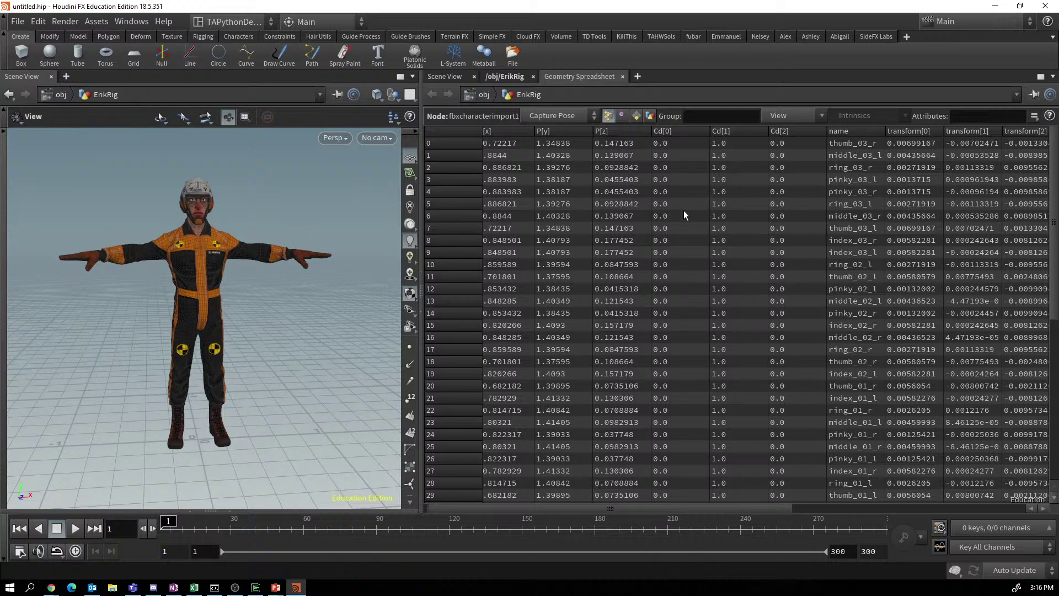
pyautogui.click(622, 117)
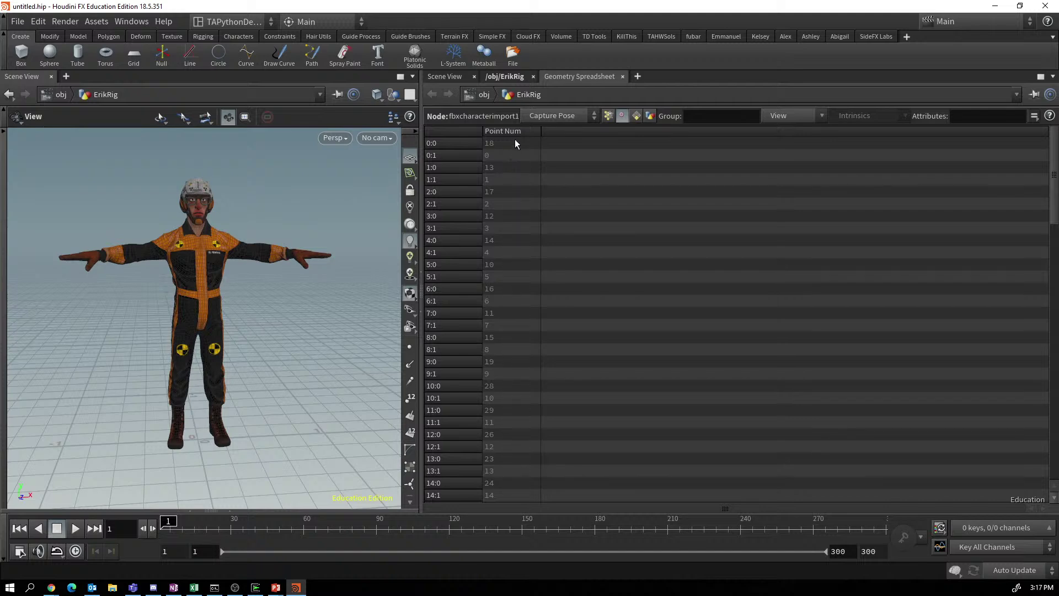
pyautogui.click(635, 115)
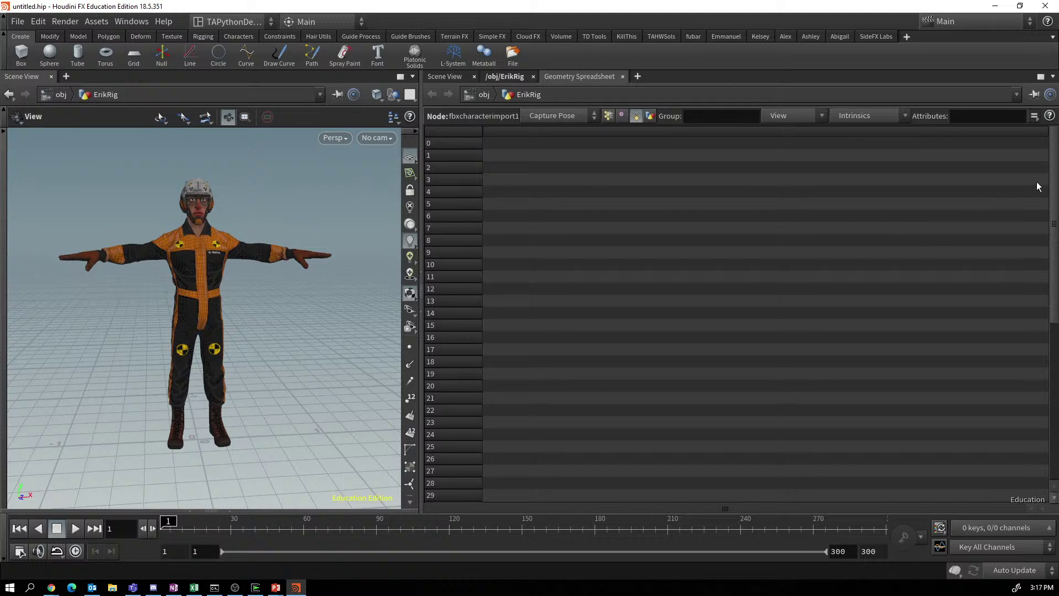
pyautogui.moveTo(1054, 160); pyautogui.dragTo(1031, 353)
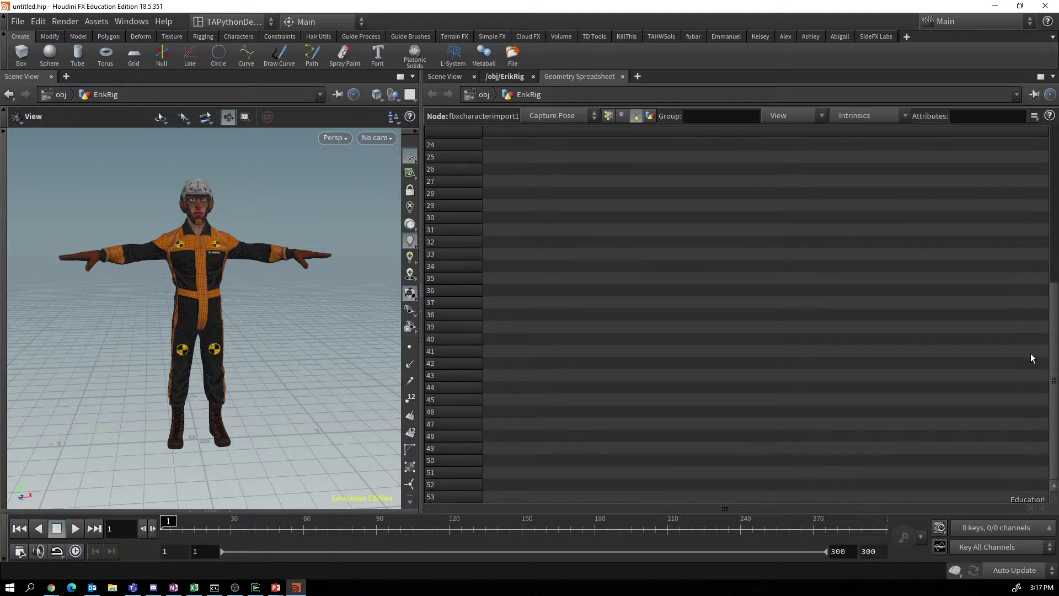
pyautogui.moveTo(1024, 455); pyautogui.dragTo(1024, 154)
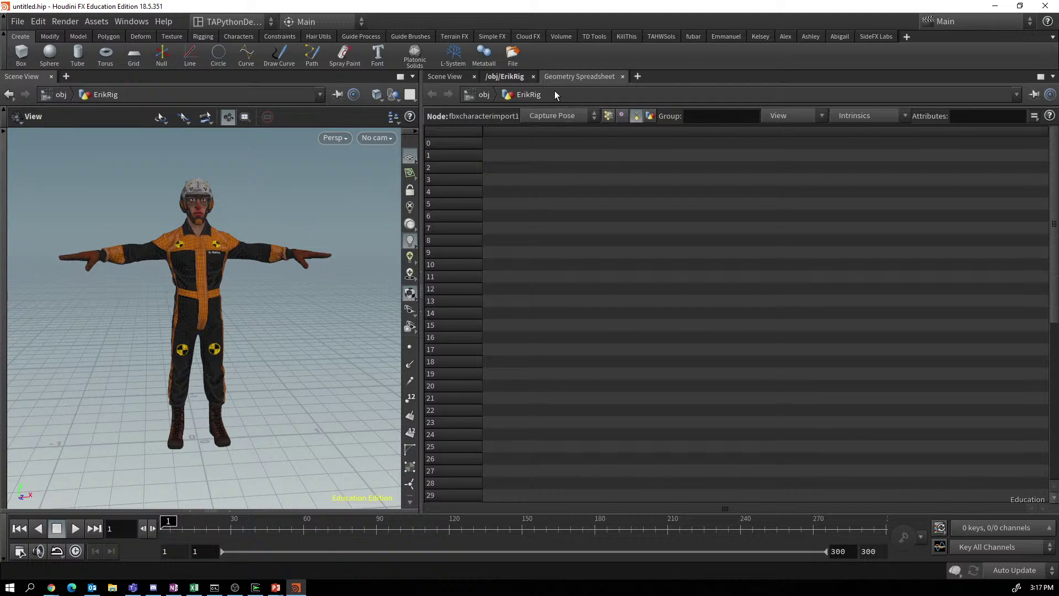
# Add a Null node in the ErikRig network, display it, and wire it to the character import's Rest Geometry output, switching it to the Capture Pose output.
pyautogui.click(522, 76)
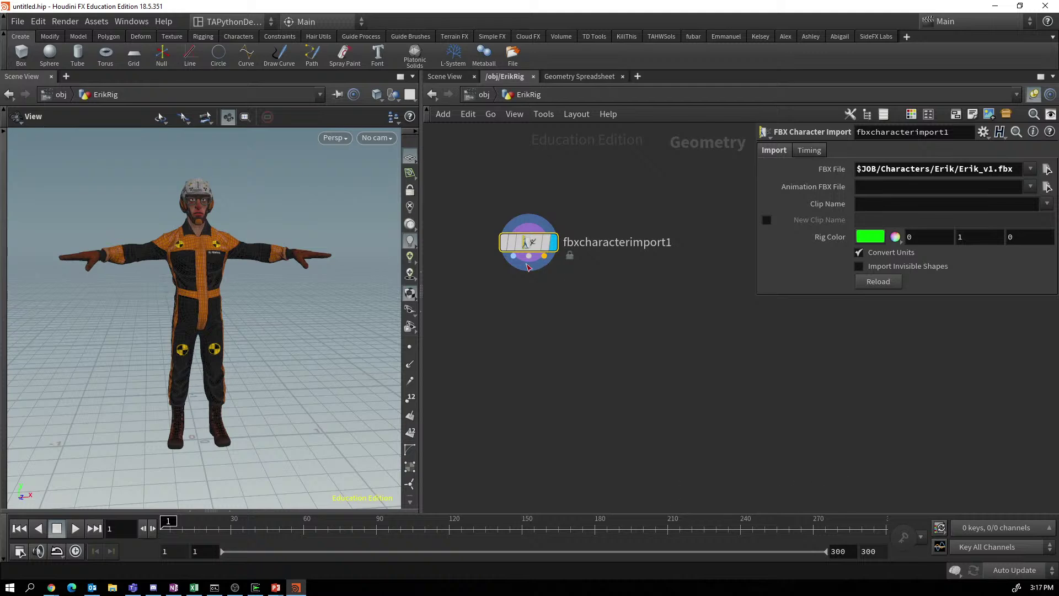
pyautogui.press('Tab')
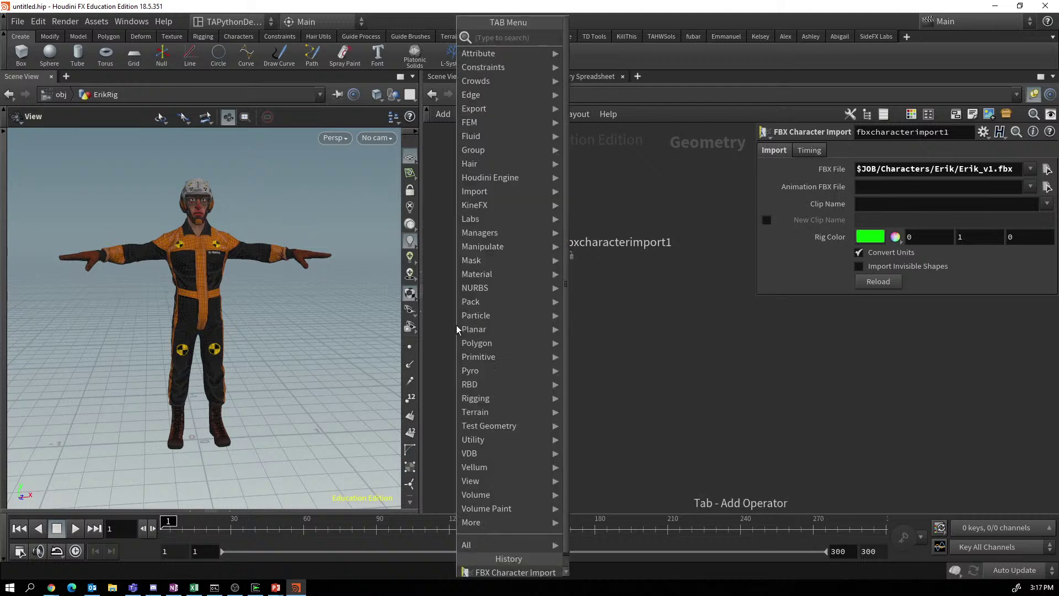
pyautogui.write('null')
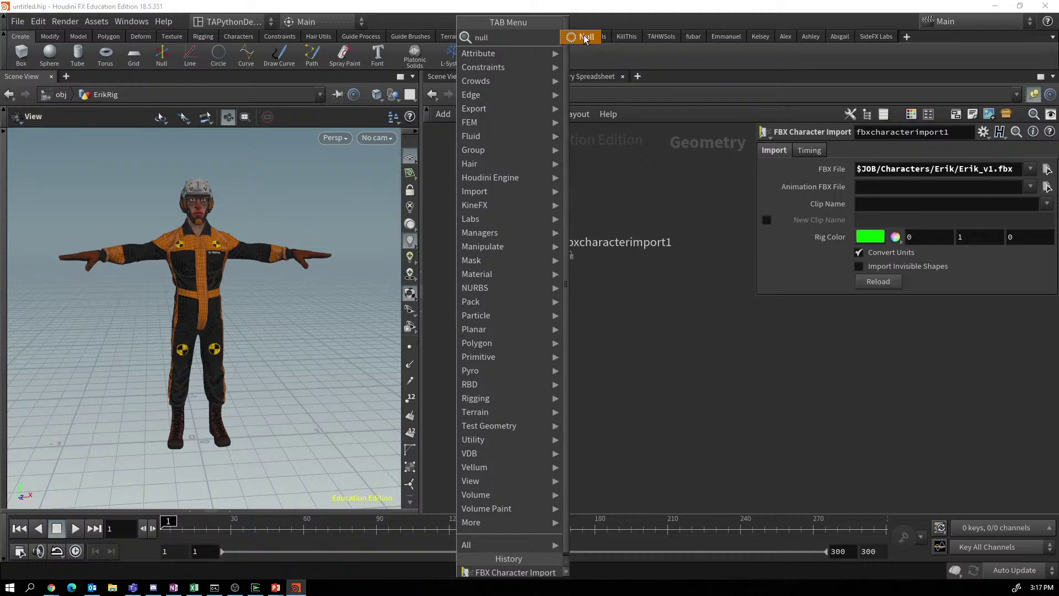
pyautogui.press('Return')
pyautogui.click(471, 339)
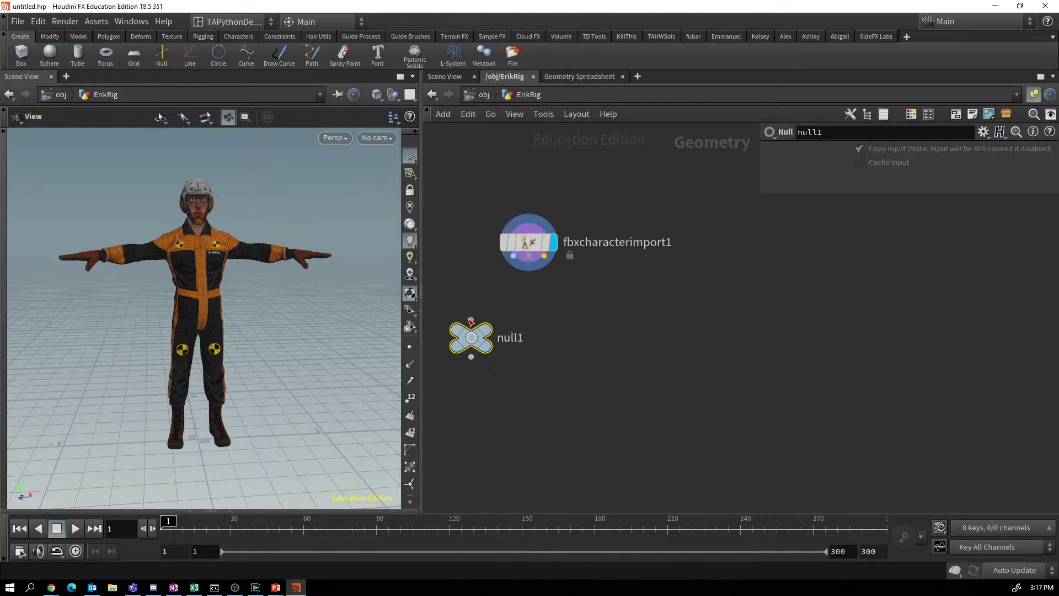
pyautogui.moveTo(470, 319); pyautogui.dragTo(514, 260)
pyautogui.moveTo(479, 339)
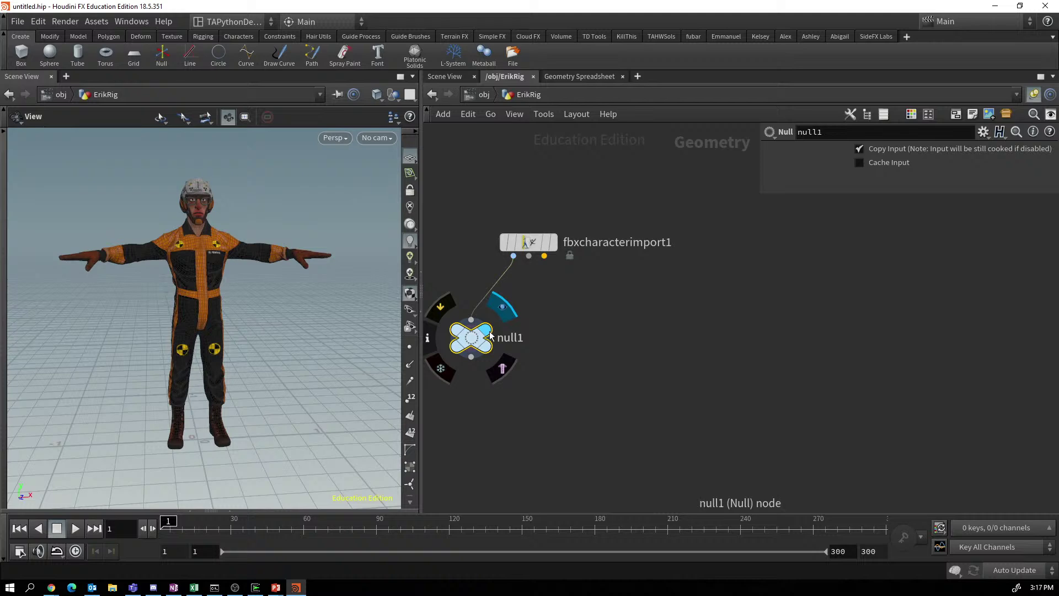
pyautogui.moveTo(479, 339); pyautogui.dragTo(529, 257)
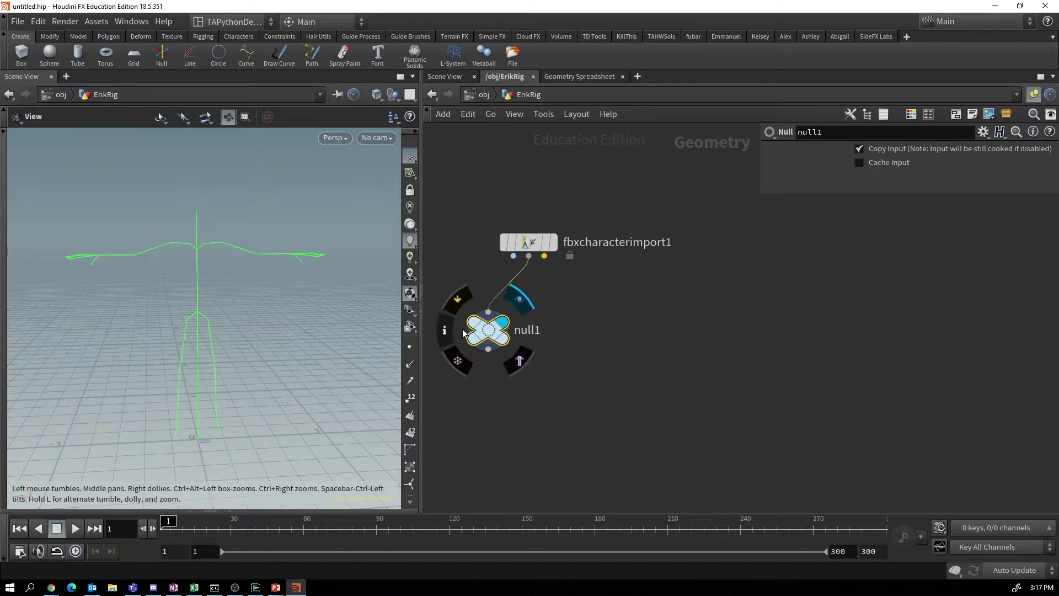
# Examine the null node's geometry information for the connected Capture Pose output.
pyautogui.click(446, 332)
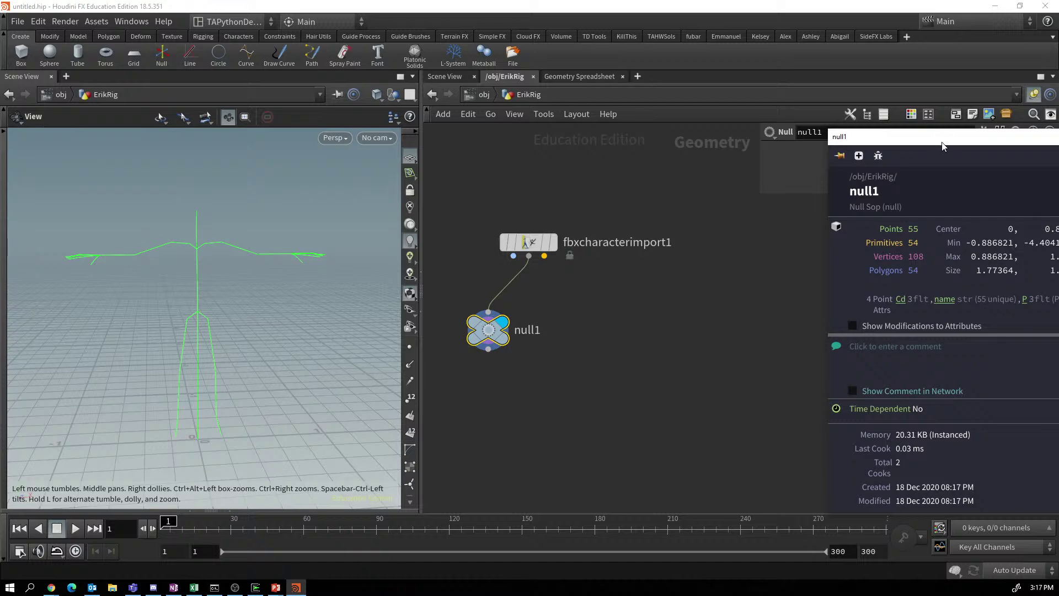
pyautogui.moveTo(943, 144); pyautogui.dragTo(716, 112)
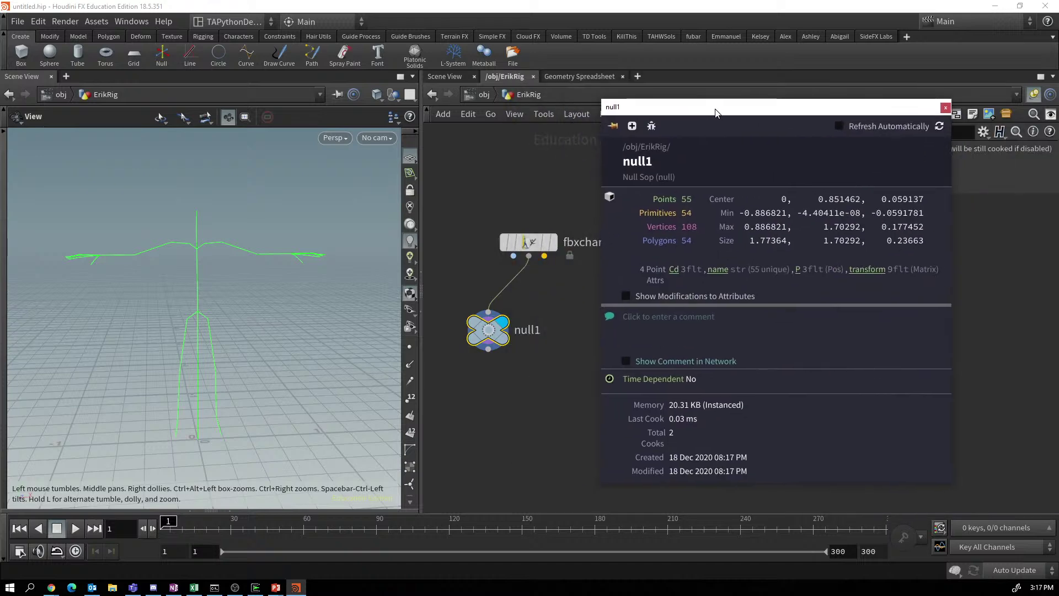
pyautogui.click(945, 108)
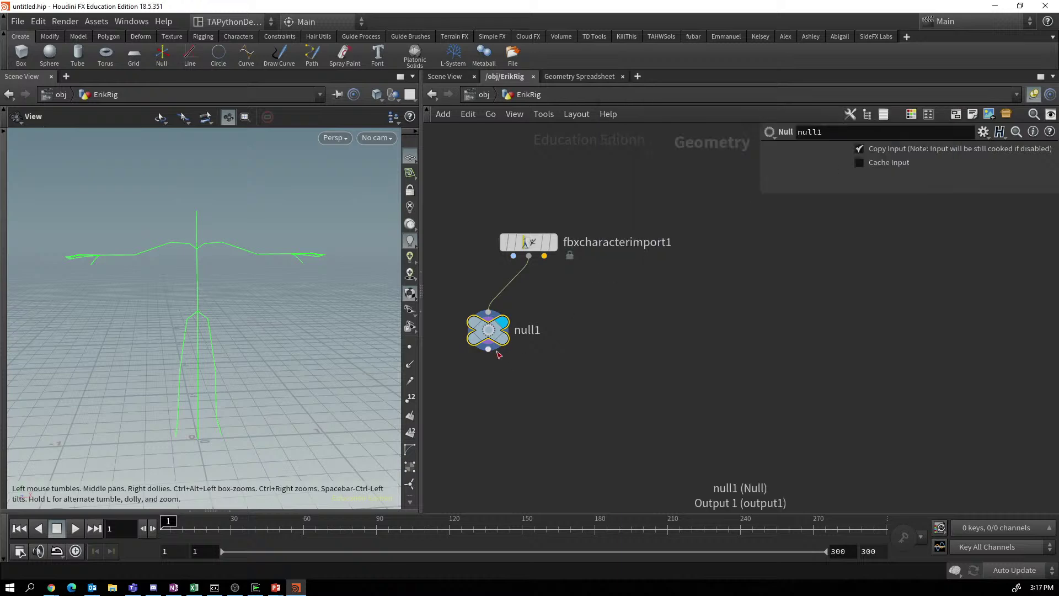
# Rewire the null node's input to the character import's Animated Pose output.
pyautogui.moveTo(491, 331)
pyautogui.moveTo(491, 331); pyautogui.dragTo(545, 256)
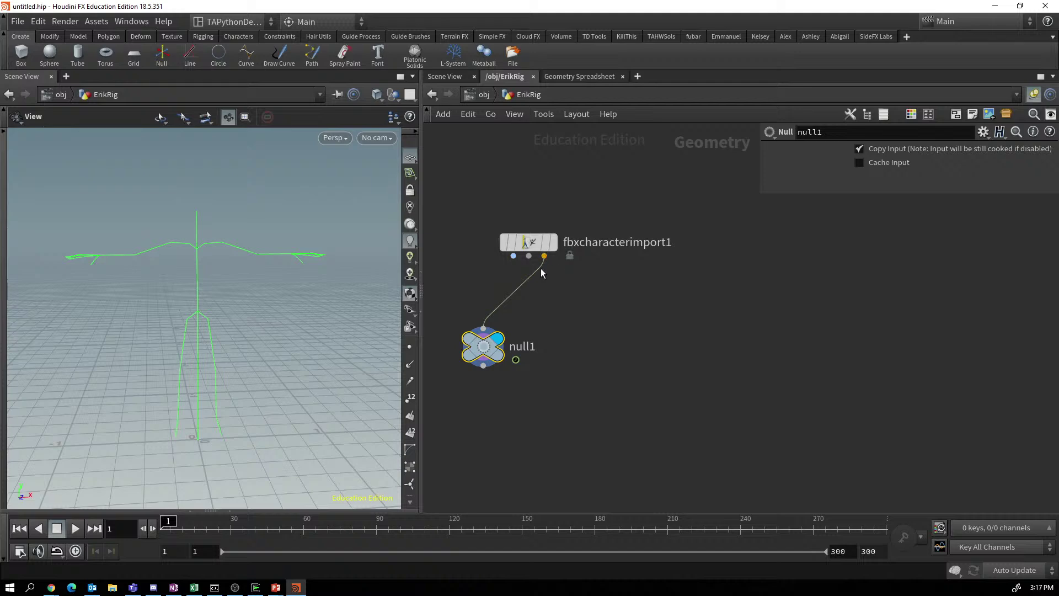
pyautogui.moveTo(508, 353)
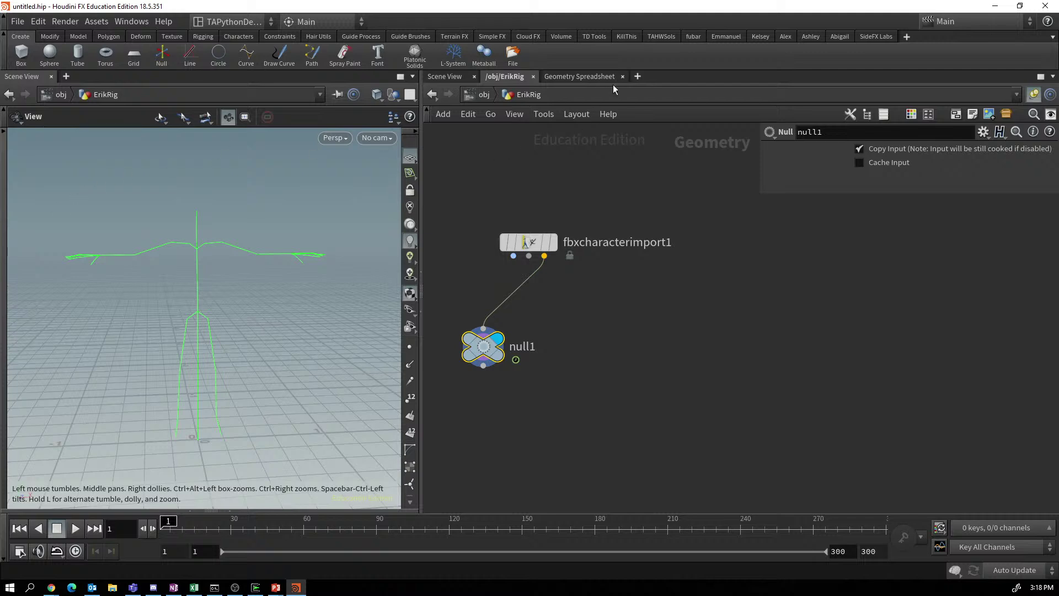
# Examine the Animated Pose output's point attributes in the geometry spreadsheet, from position and name through the transform columns, and return to the network.
pyautogui.click(590, 78)
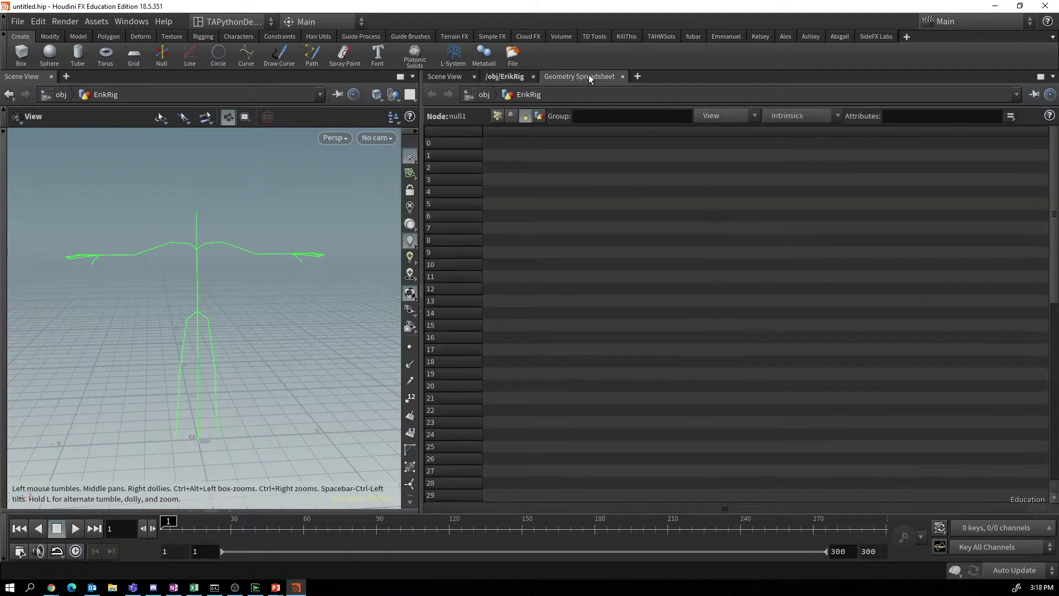
pyautogui.click(495, 117)
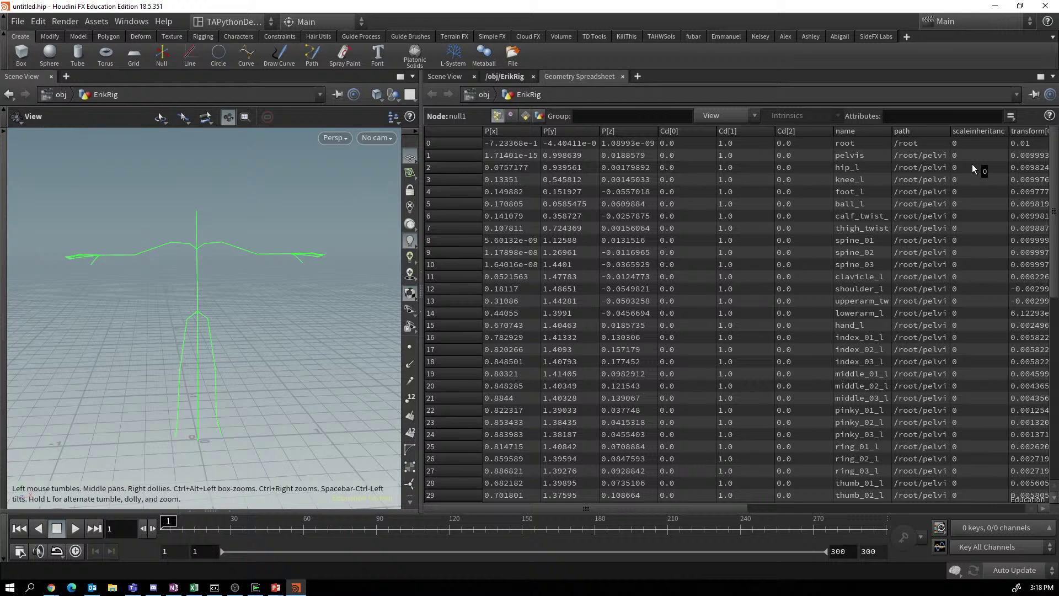
pyautogui.moveTo(728, 507); pyautogui.dragTo(948, 503)
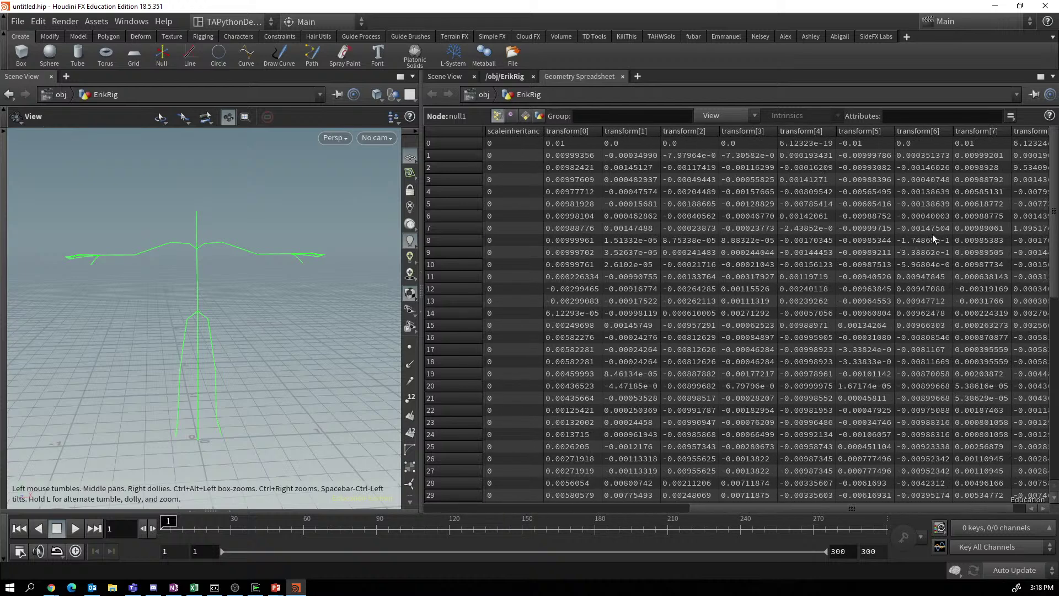
pyautogui.moveTo(826, 504); pyautogui.dragTo(526, 512)
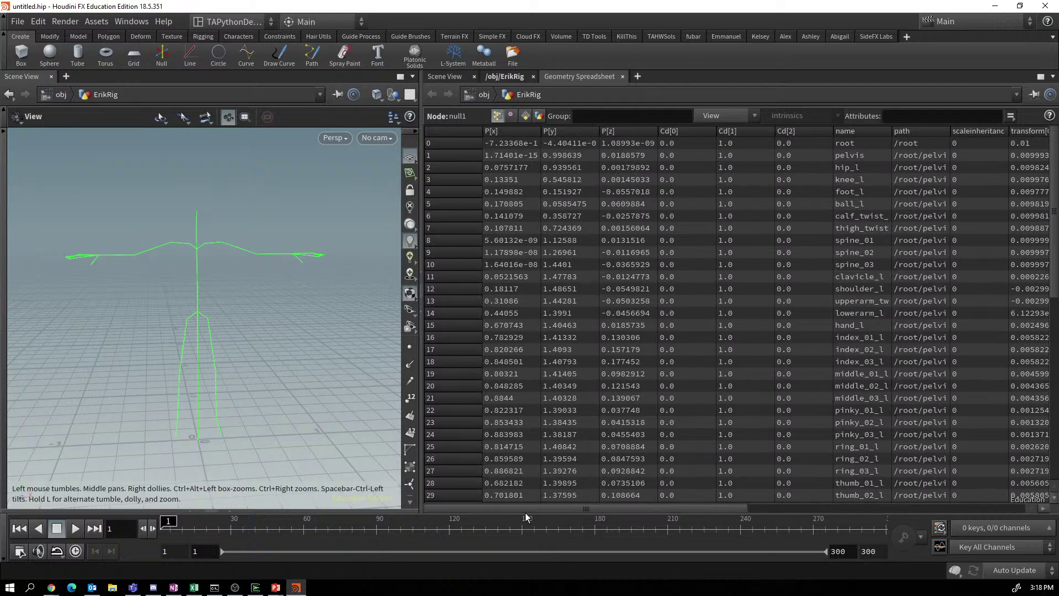
pyautogui.click(521, 76)
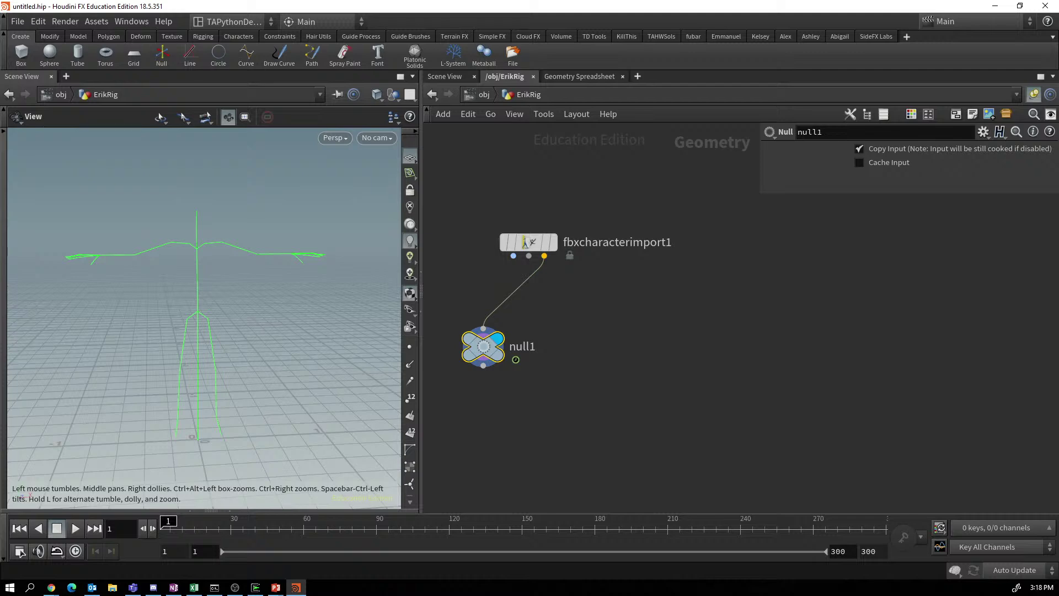
pyautogui.hotkey('alt', 'Tab')
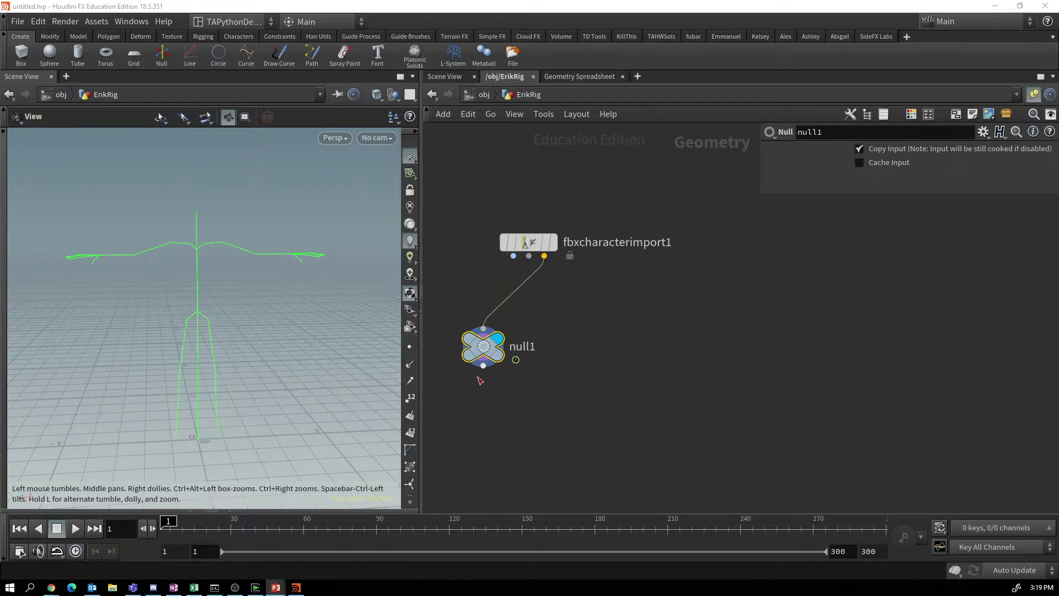
# Move the null aside and add a displayed Bone Deform node wired to the character import's Rest Geometry, Capture Pose and Animated Pose outputs.
pyautogui.moveTo(491, 353); pyautogui.dragTo(710, 360)
pyautogui.moveTo(513, 256); pyautogui.dragTo(508, 376)
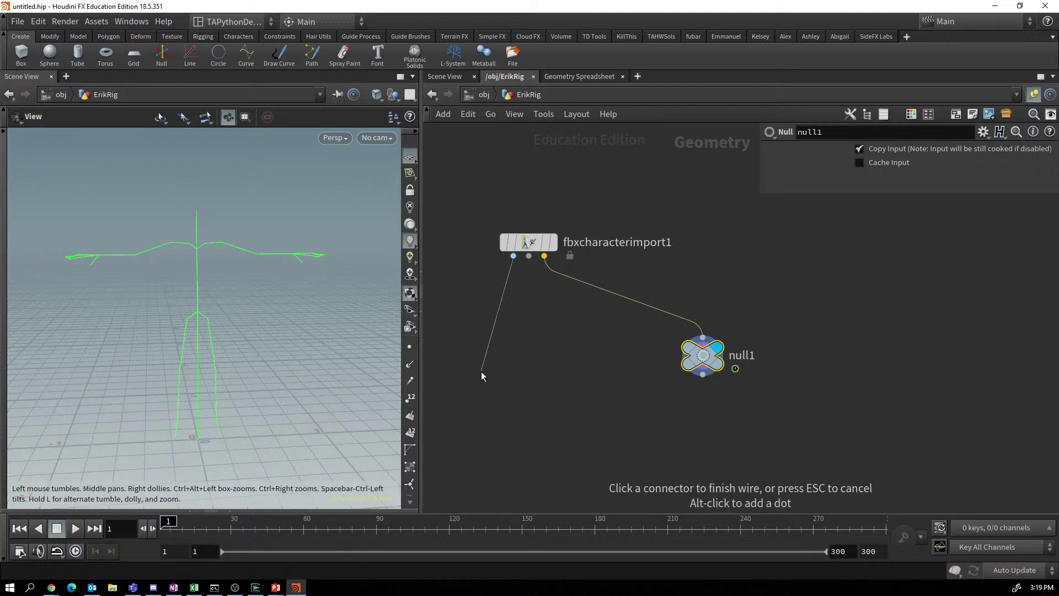
pyautogui.press('Tab')
pyautogui.write('bone')
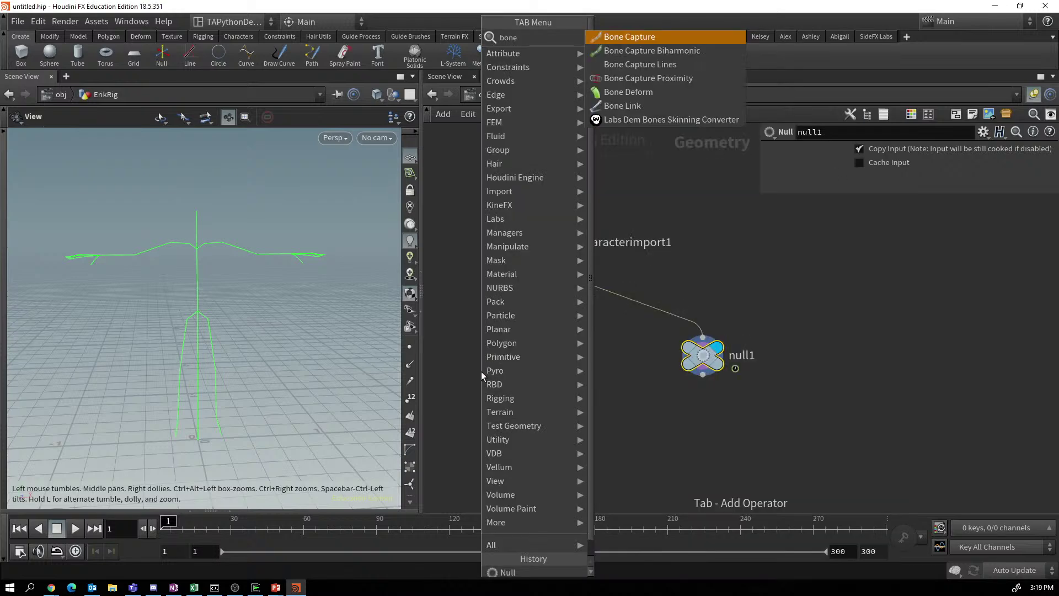
pyautogui.click(633, 93)
pyautogui.moveTo(490, 376); pyautogui.dragTo(528, 396)
pyautogui.click(543, 393)
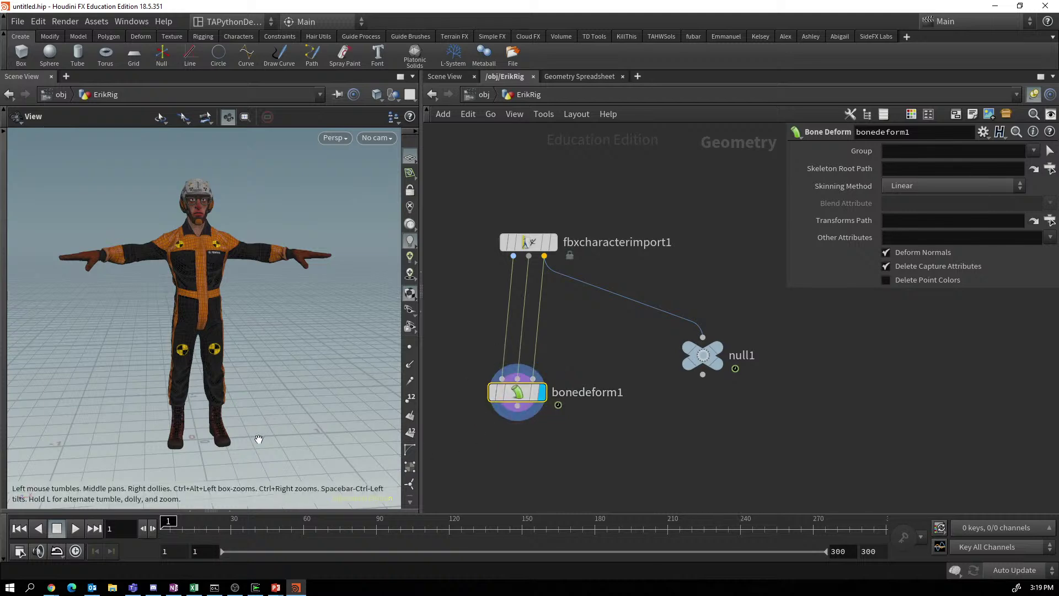
# Rearrange the network with the Bone Deform directly below the character import and the null beside the import.
pyautogui.click(708, 353)
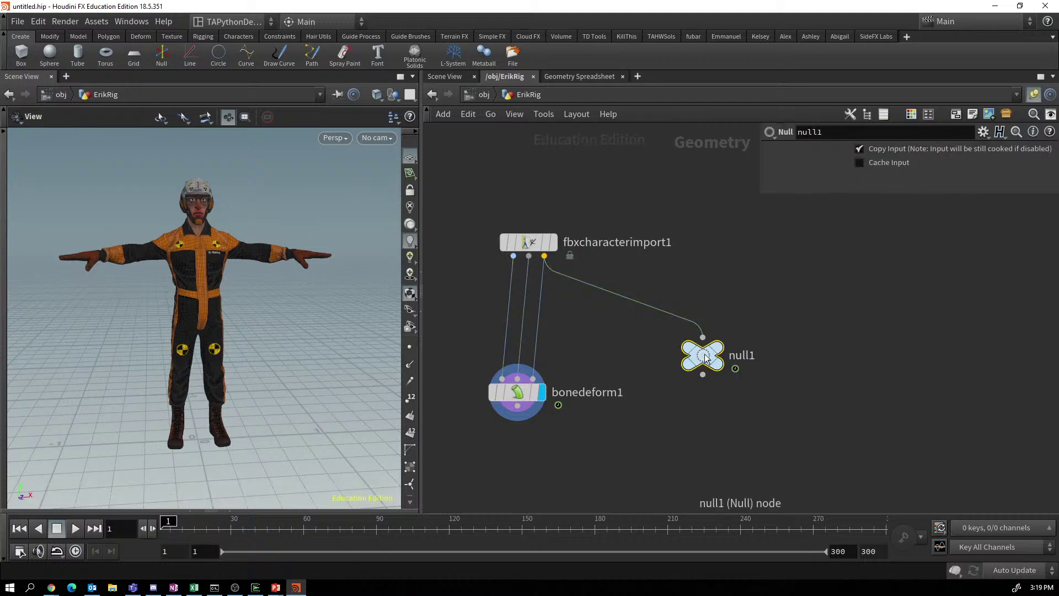
pyautogui.moveTo(705, 355); pyautogui.dragTo(604, 174)
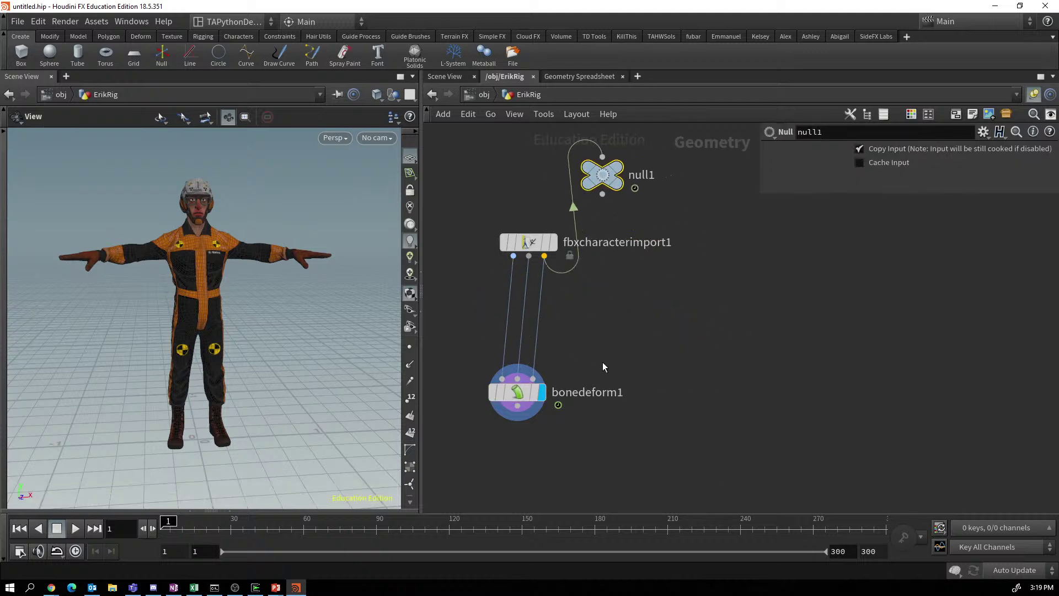
pyautogui.moveTo(519, 401); pyautogui.dragTo(530, 454)
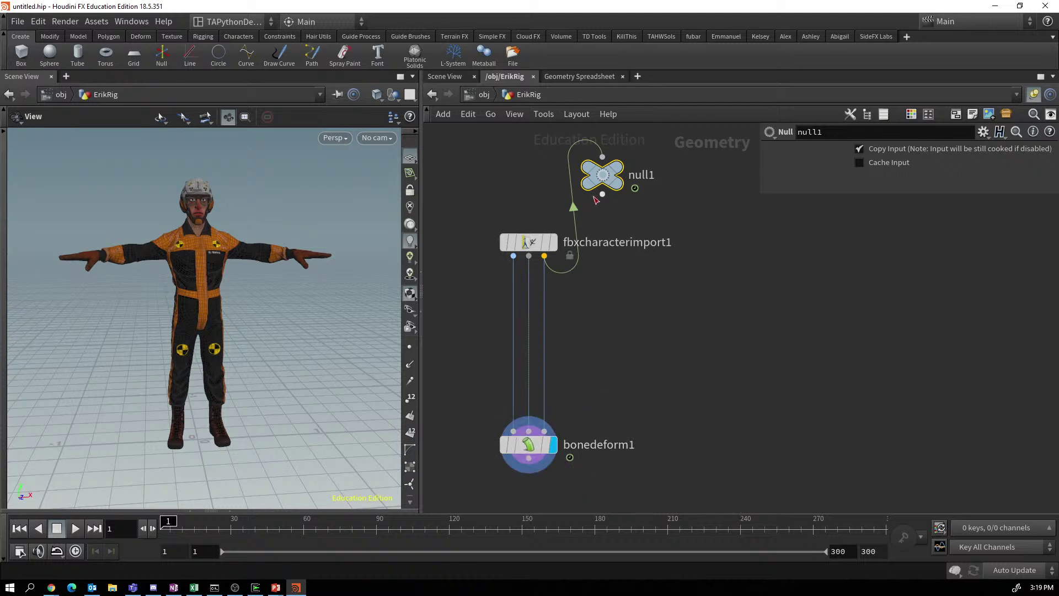
pyautogui.moveTo(607, 176); pyautogui.dragTo(644, 269)
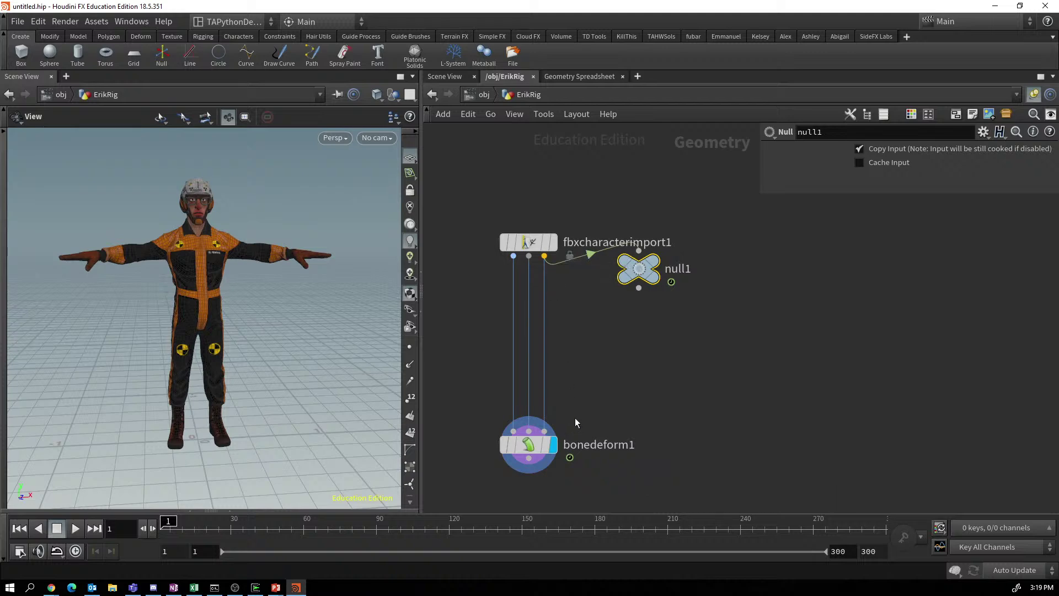
# Insert a Rig Pose node between the character import's Animated Pose output and the Bone Deform's third input.
pyautogui.click(544, 256)
pyautogui.press('Tab')
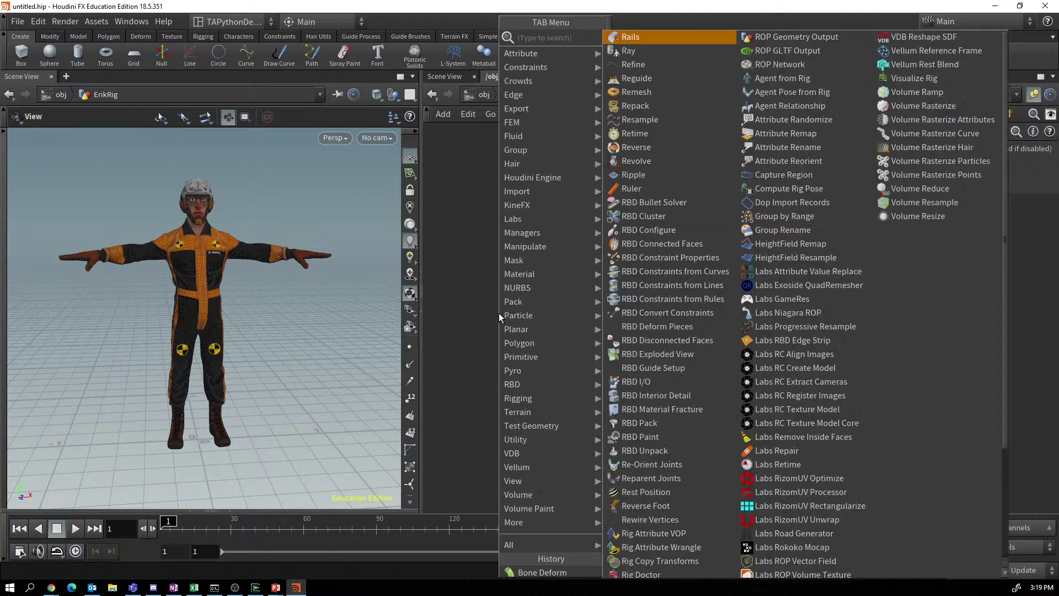
pyautogui.write('rigpo')
pyautogui.press('Return')
pyautogui.click(498, 313)
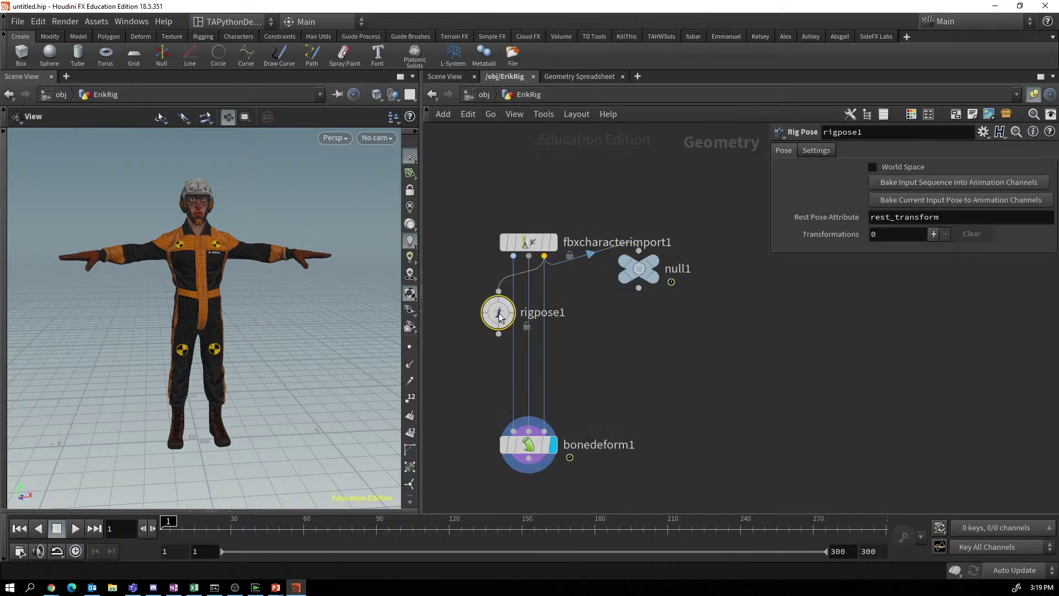
pyautogui.moveTo(502, 314); pyautogui.dragTo(572, 356)
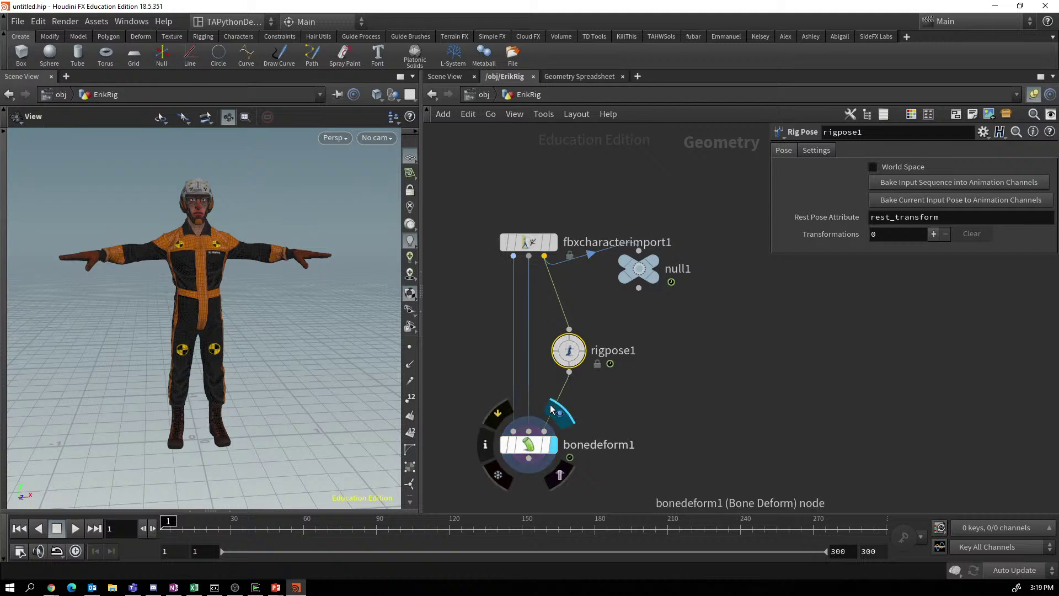
pyautogui.click(532, 447)
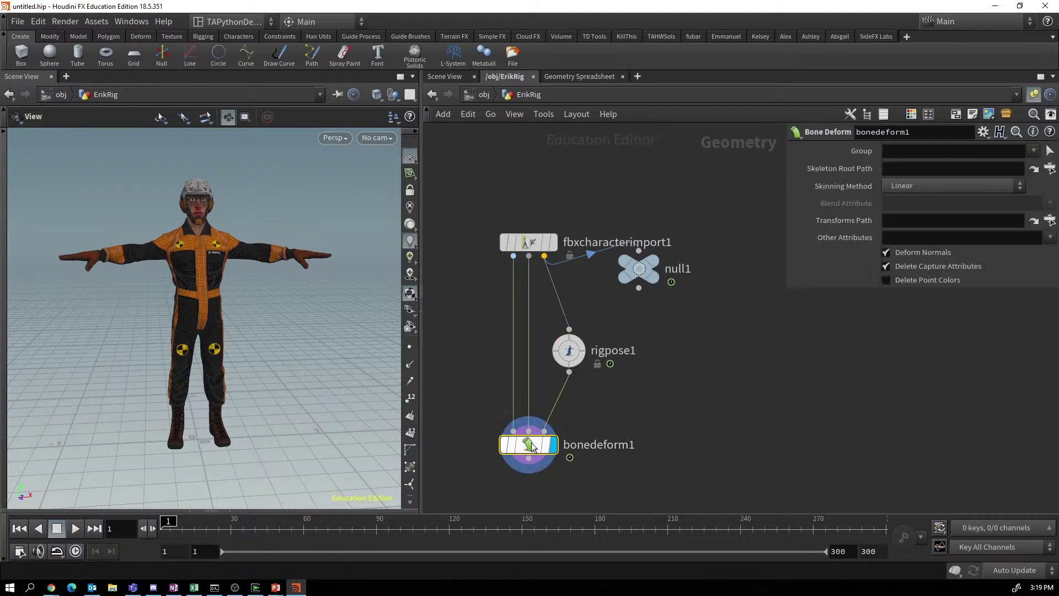
# Select the Rig Pose node and activate its interactive joint controls in the viewport.
pyautogui.click(569, 351)
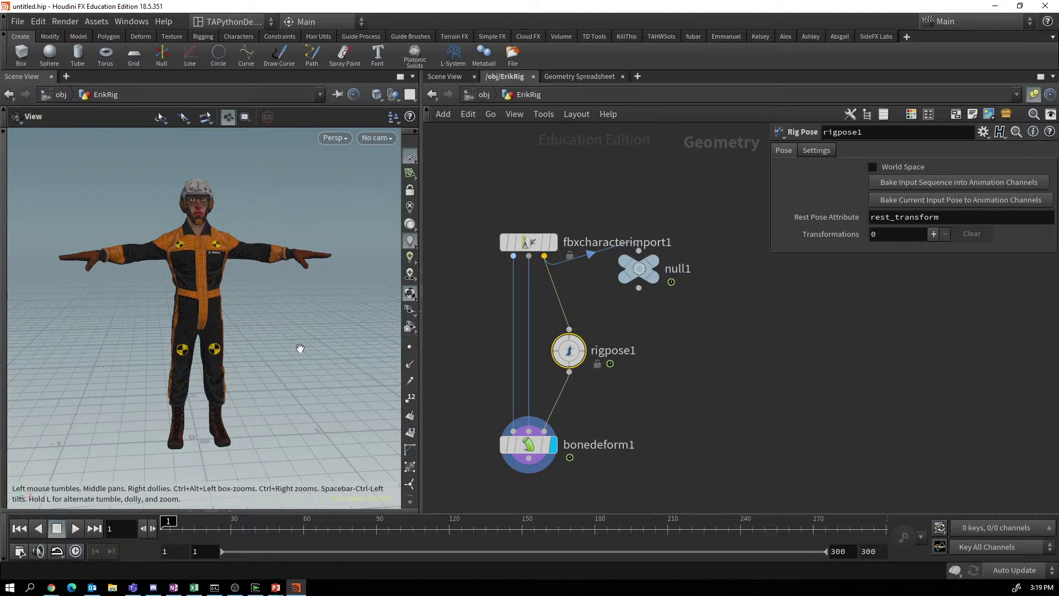
pyautogui.press('Return')
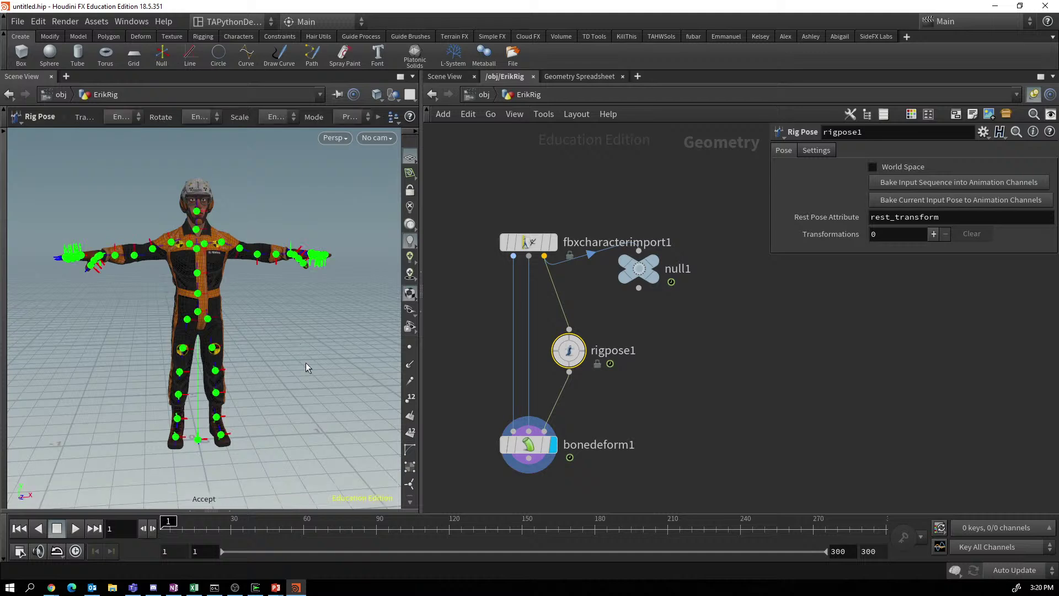
pyautogui.press('Escape')
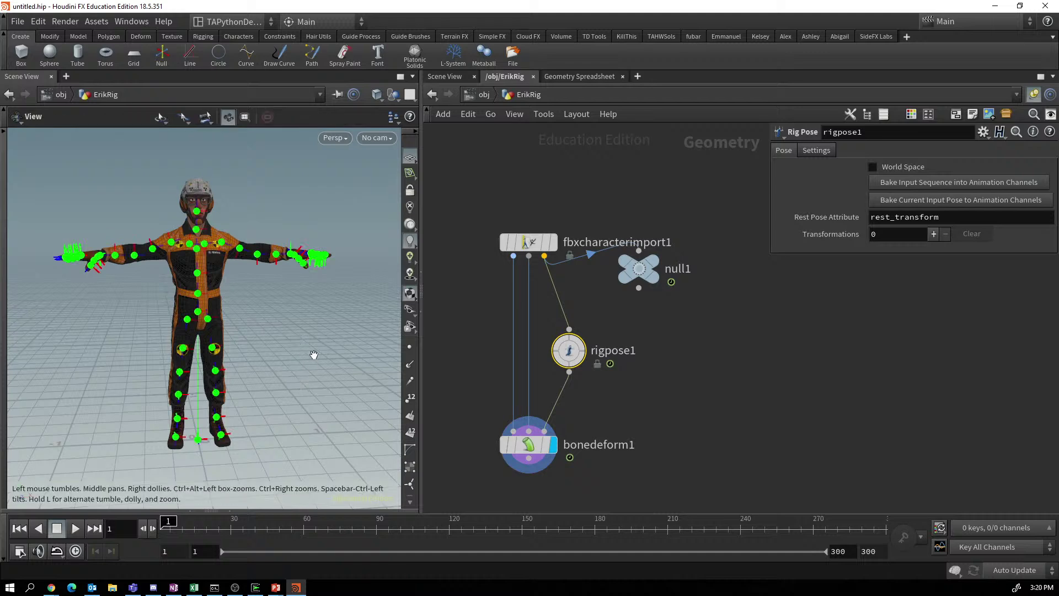
pyautogui.moveTo(314, 356)
pyautogui.mouseDown()
pyautogui.moveTo(232, 367)
pyautogui.moveTo(317, 351)
pyautogui.moveTo(303, 371)
pyautogui.mouseUp()
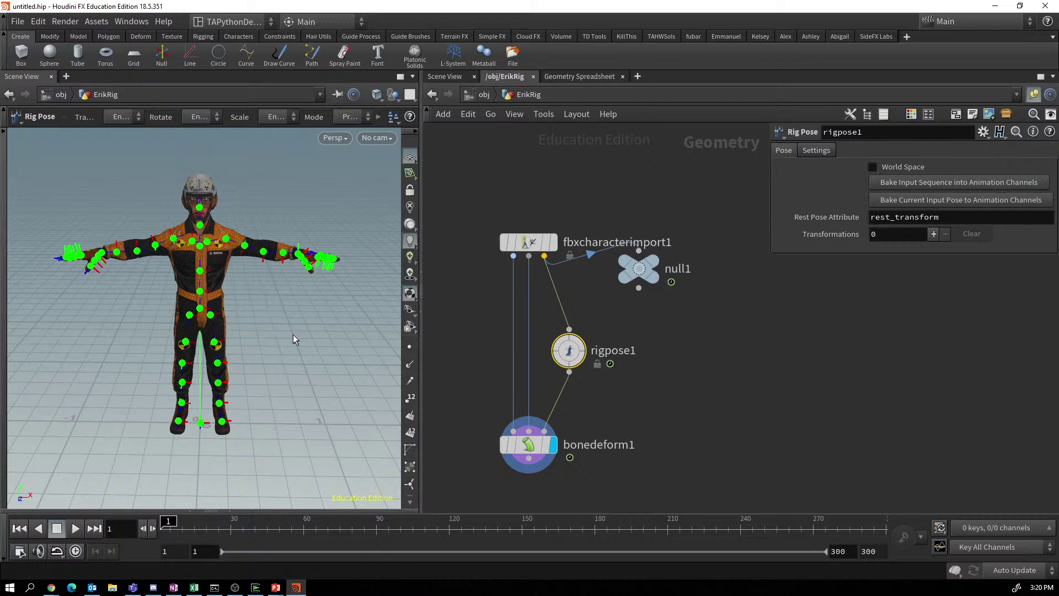
# Try rotating the left shoulder joint (shoulder_l) about -17 degrees around Y, and undo the rotation.
pyautogui.click(227, 242)
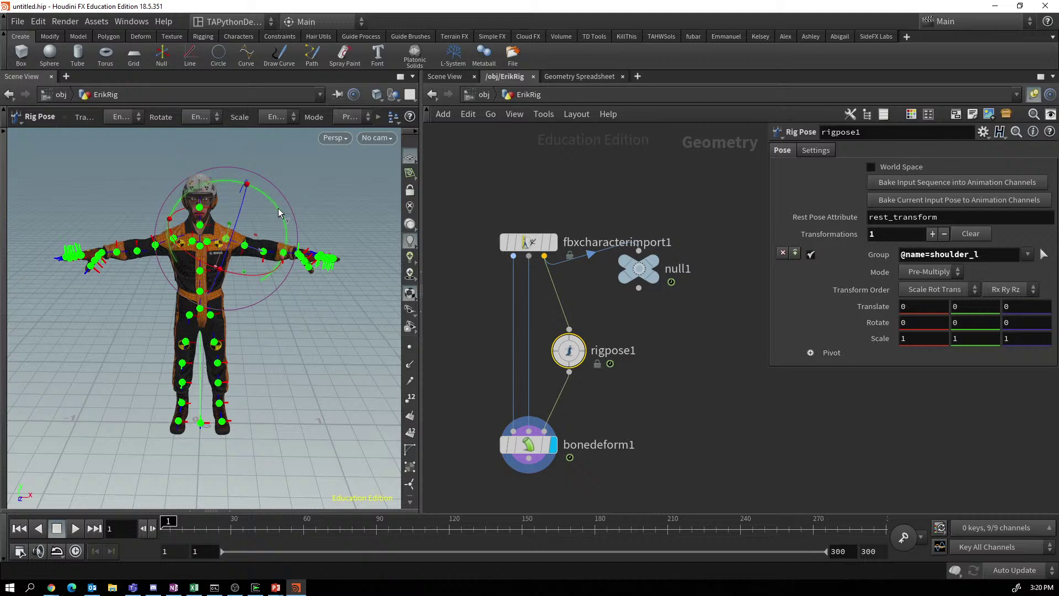
pyautogui.moveTo(278, 212); pyautogui.dragTo(266, 194)
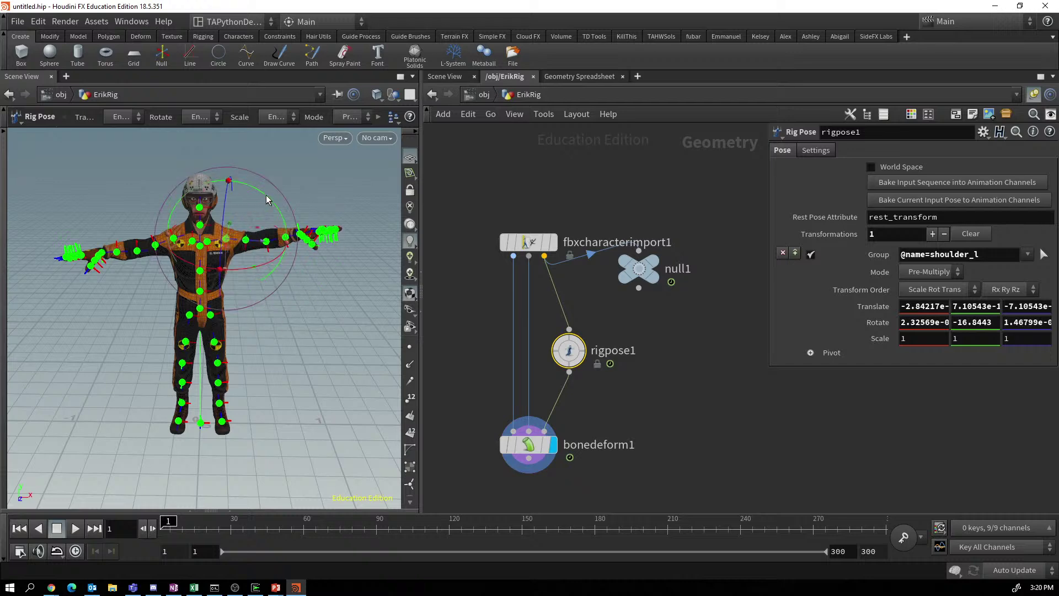
pyautogui.hotkey('ctrl', 'z')
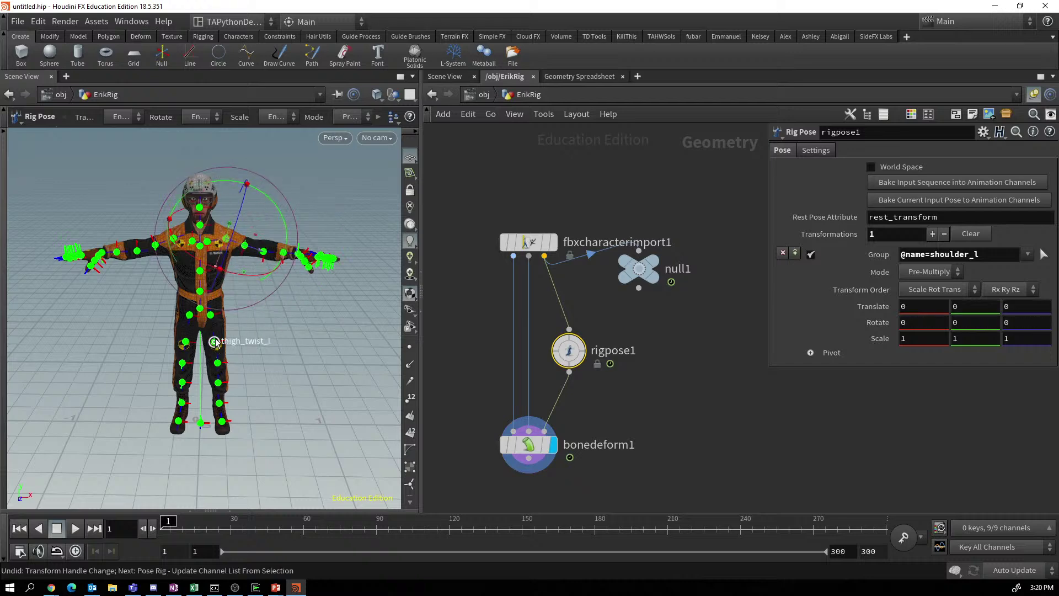
# Try rotating the left thigh twist joint (thigh_twist_l) in the Rig Pose, and undo the rotation.
pyautogui.click(215, 342)
pyautogui.keyDown('alt'); pyautogui.moveTo(332, 372); pyautogui.dragTo(232, 365); pyautogui.keyUp('alt')
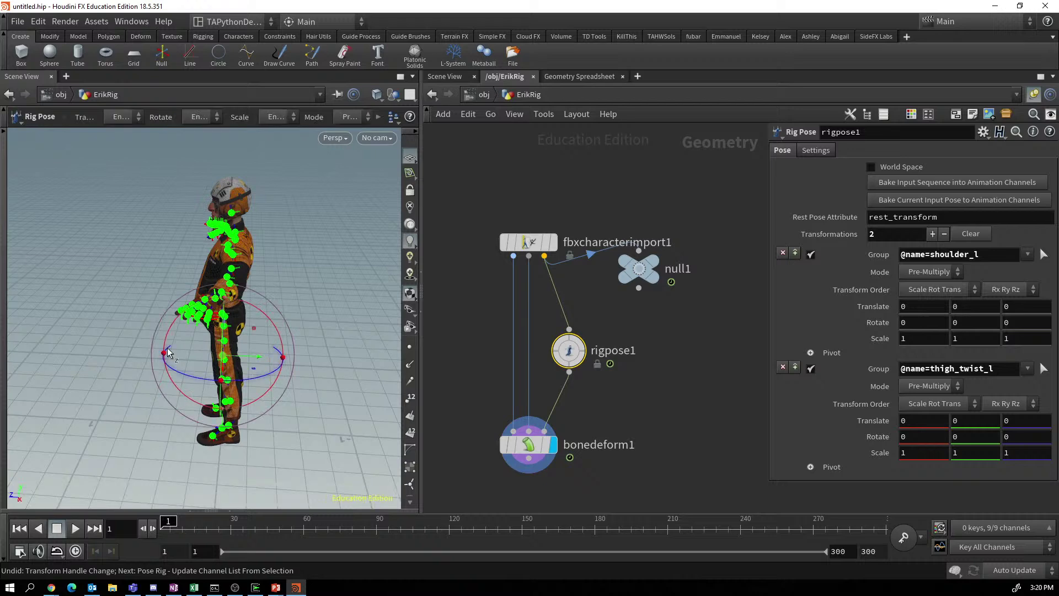
pyautogui.moveTo(168, 329)
pyautogui.mouseDown()
pyautogui.moveTo(151, 375)
pyautogui.moveTo(164, 328)
pyautogui.moveTo(167, 338)
pyautogui.mouseUp()
pyautogui.hotkey('ctrl', 'z')
# Try rotating the left hip joint (hip_l) in the Rig Pose, and undo the rotation.
pyautogui.keyDown('alt'); pyautogui.moveTo(310, 419); pyautogui.dragTo(178, 303); pyautogui.keyUp('alt')
pyautogui.click(216, 318)
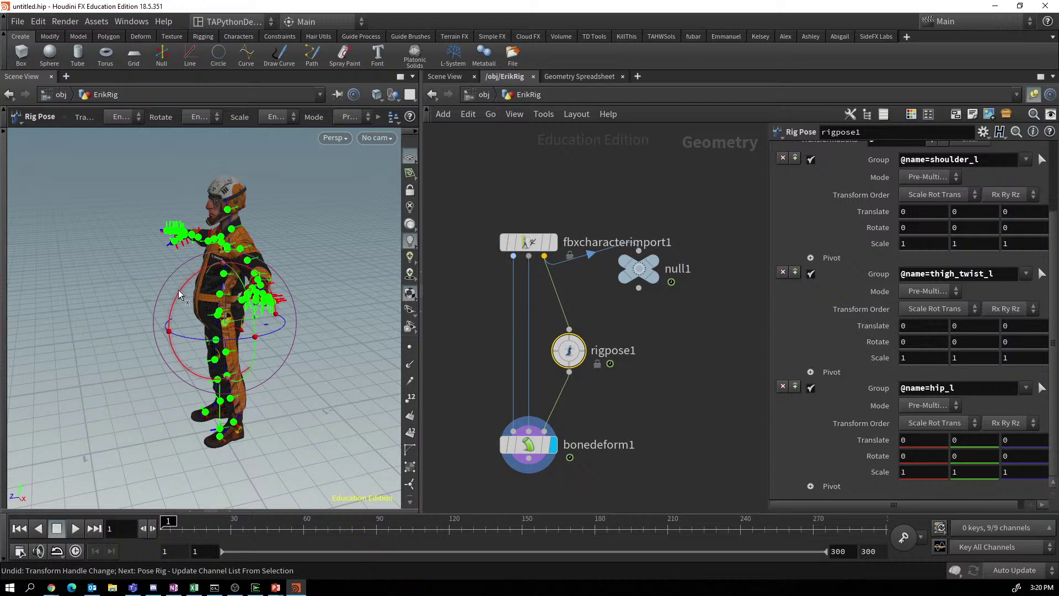
pyautogui.moveTo(177, 289)
pyautogui.mouseDown()
pyautogui.moveTo(142, 343)
pyautogui.moveTo(192, 301)
pyautogui.mouseUp()
pyautogui.hotkey('ctrl', 'z')
# Add the spine_01 joint to the Rig Pose and keyframe its Rotate values of 0, 0, 0 at frame 1.
pyautogui.moveTo(565, 350); pyautogui.dragTo(576, 331)
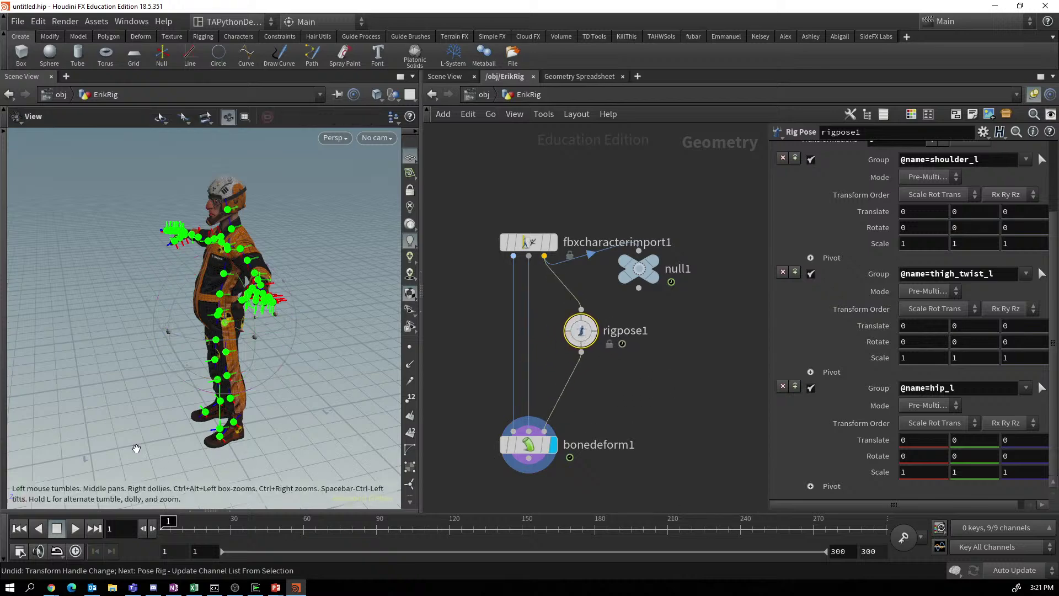
pyautogui.keyDown('alt'); pyautogui.moveTo(134, 448); pyautogui.dragTo(210, 436); pyautogui.keyUp('alt')
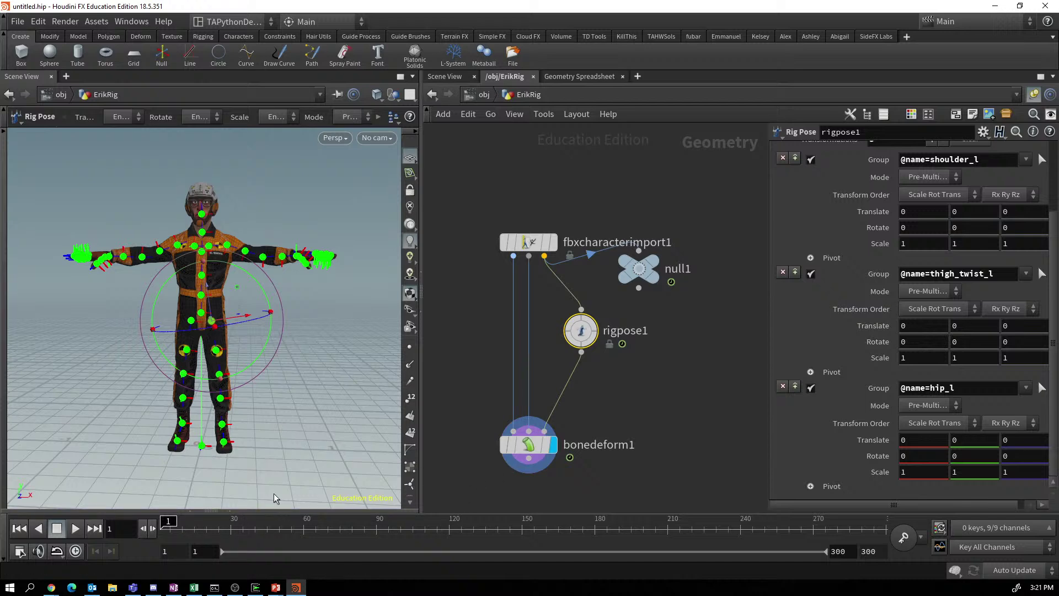
pyautogui.click(201, 298)
pyautogui.moveTo(343, 331); pyautogui.dragTo(275, 338)
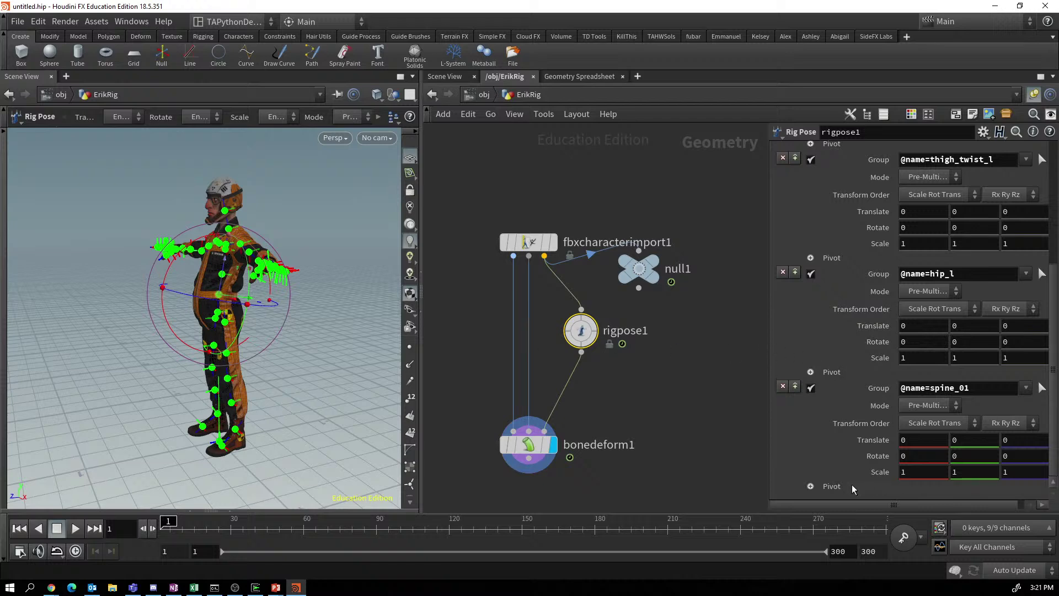
pyautogui.keyDown('alt'); pyautogui.click(869, 458); pyautogui.keyUp('alt')
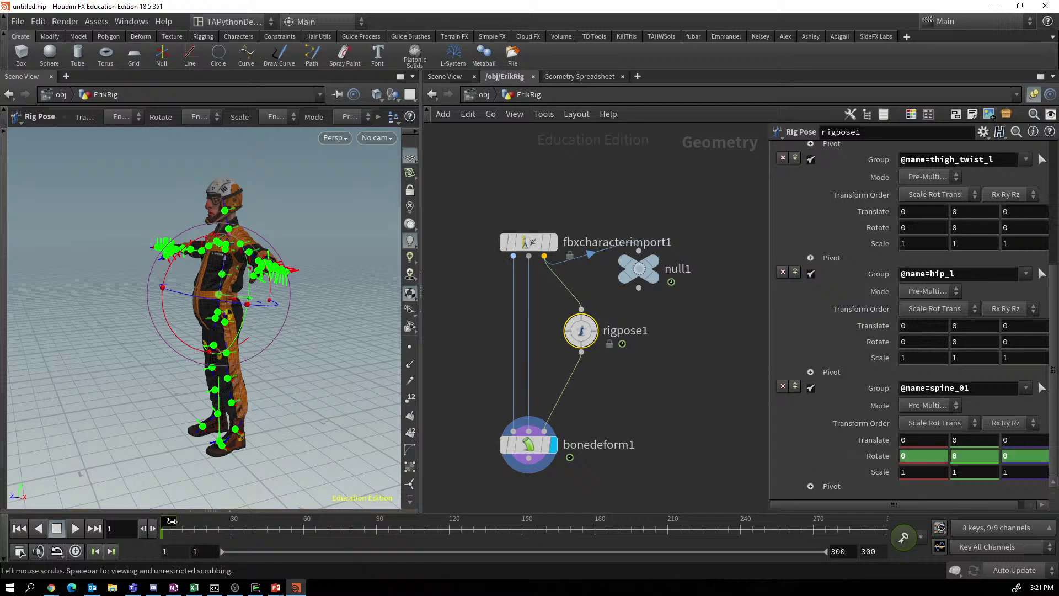
# At frame 90, rotate the spine_01 joint about 95 degrees around X to bend the character forward, and keyframe its Rotate values.
pyautogui.moveTo(170, 521); pyautogui.dragTo(380, 519)
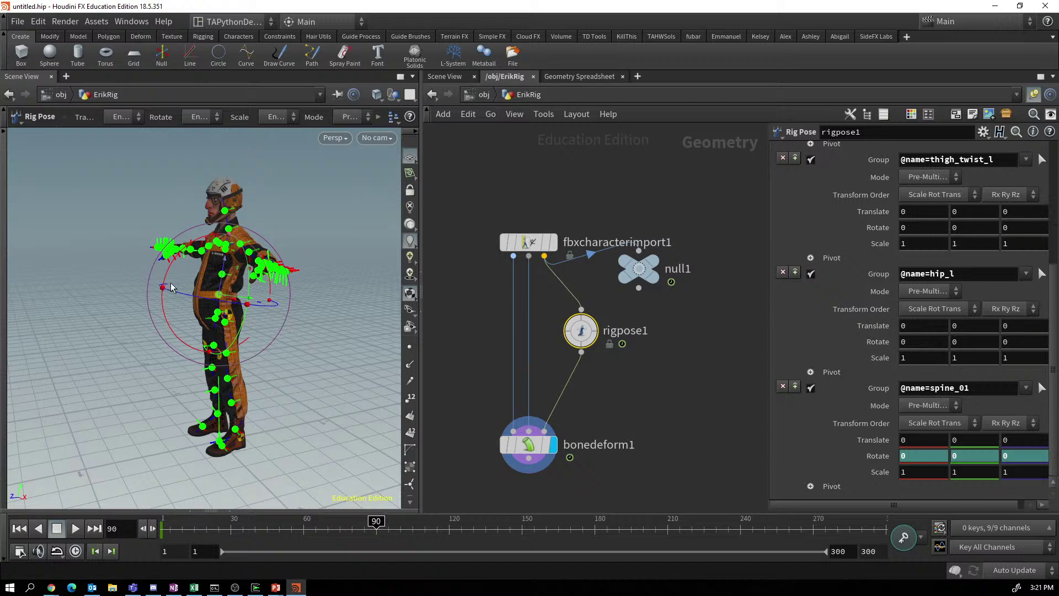
pyautogui.moveTo(168, 266); pyautogui.dragTo(121, 518)
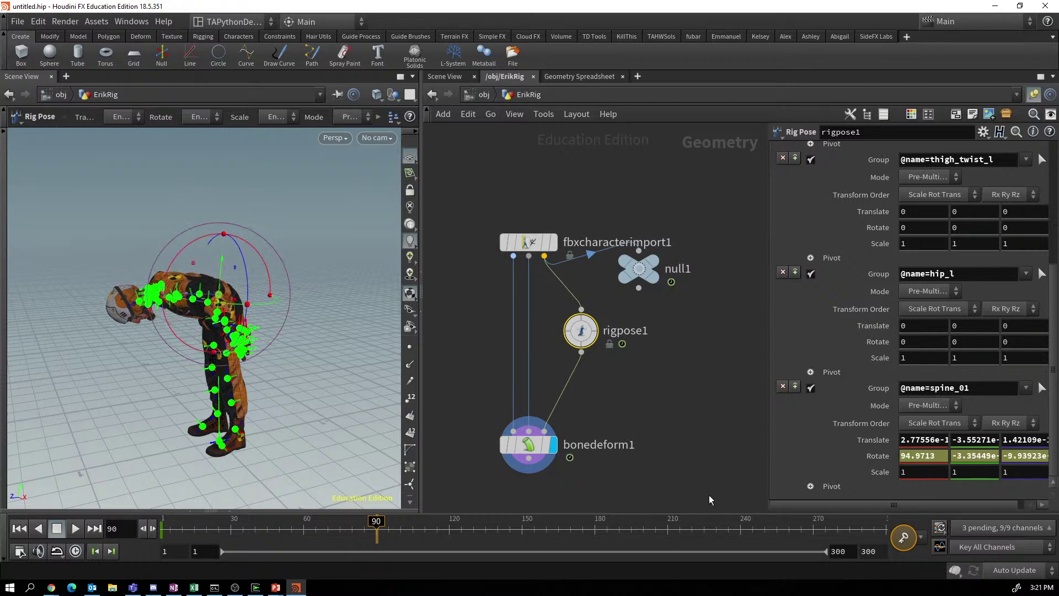
pyautogui.keyDown('alt'); pyautogui.click(872, 456); pyautogui.keyUp('alt')
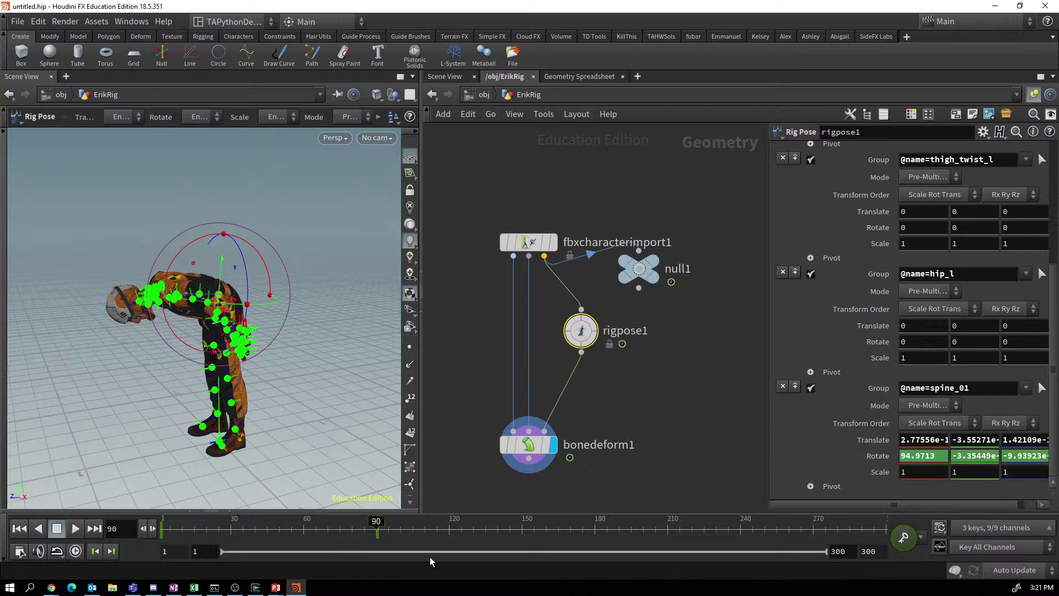
# At frame 181, set the spine_01 joint's Rotate values to 0, 0, 0 and keyframe them.
pyautogui.click(596, 527)
pyautogui.doubleClick(918, 456)
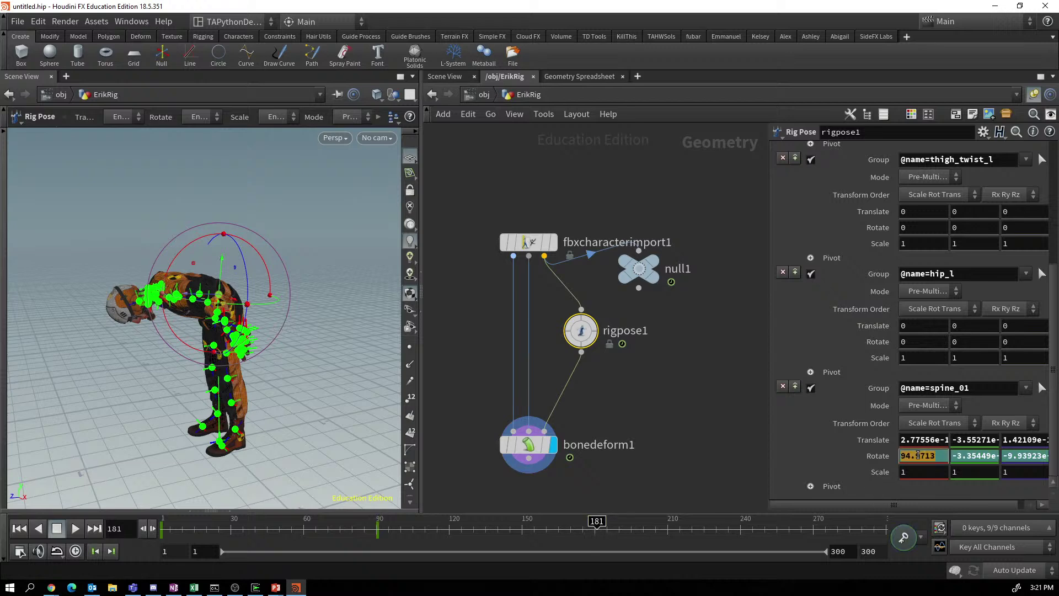
pyautogui.write('0')
pyautogui.press('Tab')
pyautogui.write('0')
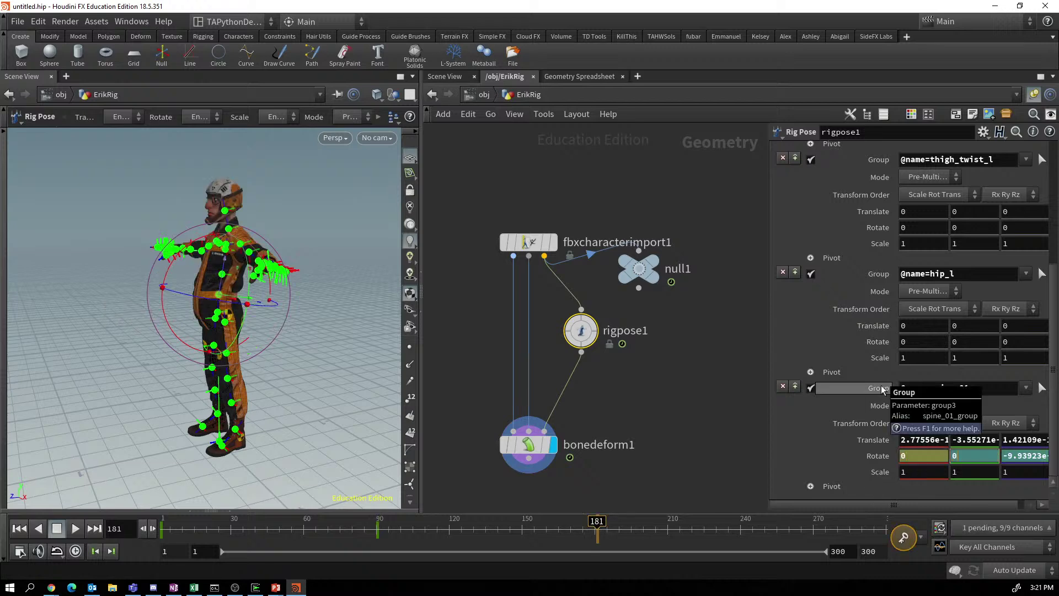
pyautogui.press('Tab')
pyautogui.write('0')
pyautogui.press('Tab')
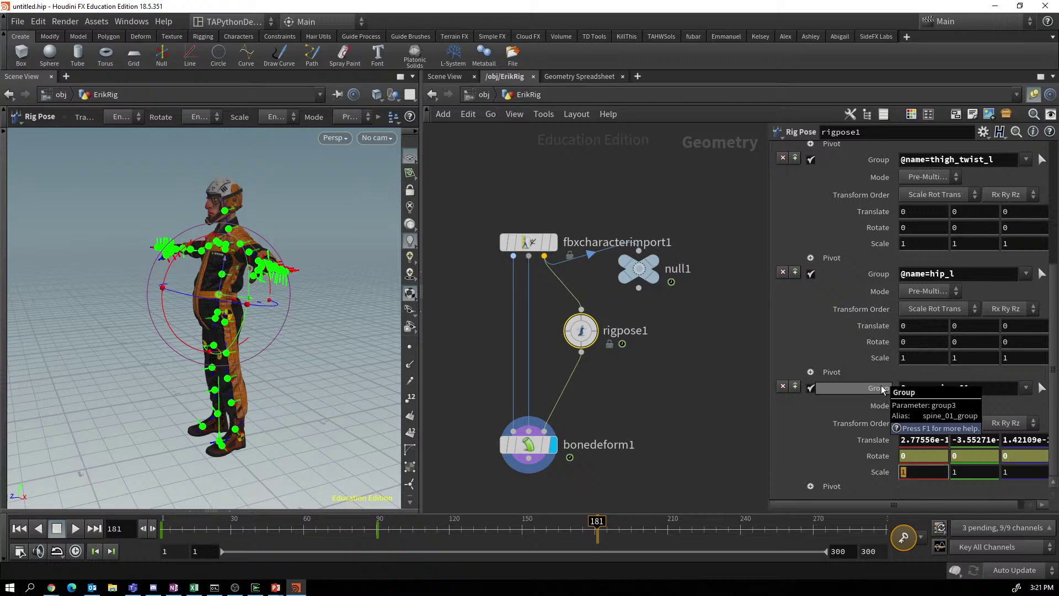
pyautogui.keyDown('alt'); pyautogui.click(876, 457); pyautogui.keyUp('alt')
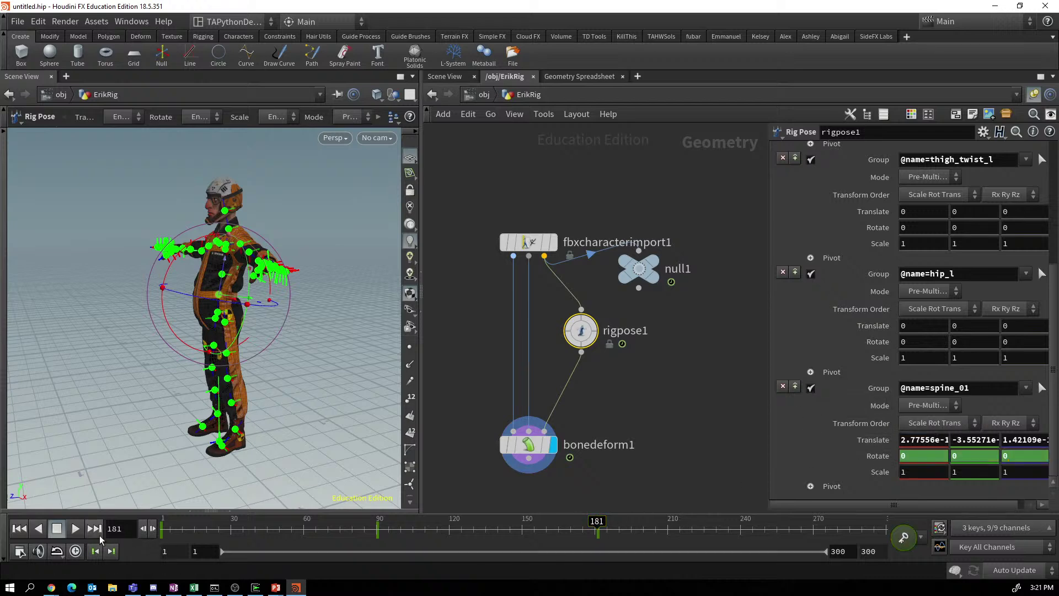
# Play the spine bend animation from the first frame, and stop playback.
pyautogui.click(20, 529)
pyautogui.click(75, 529)
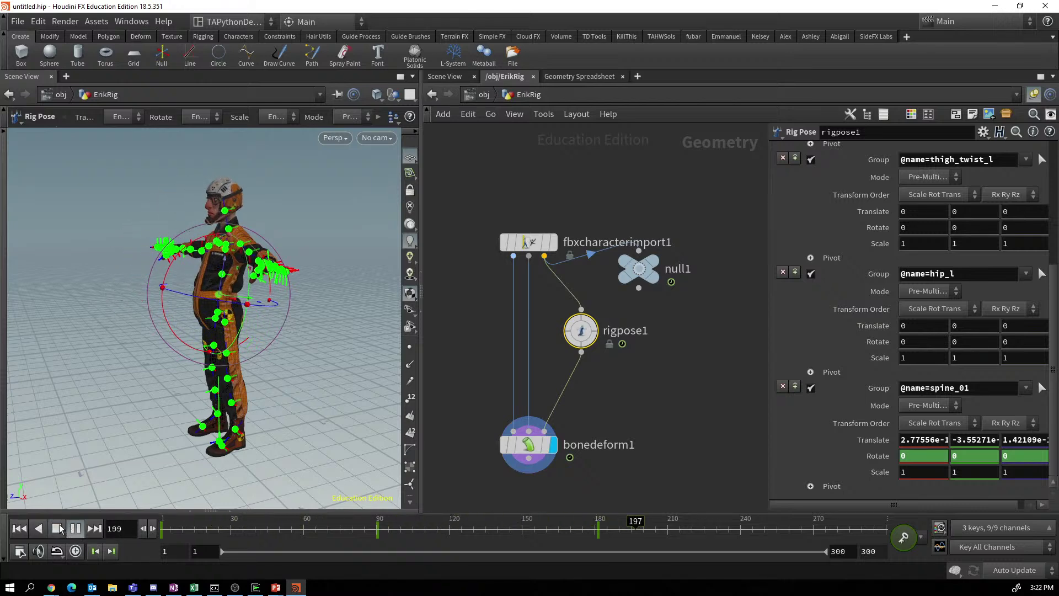
pyautogui.click(57, 529)
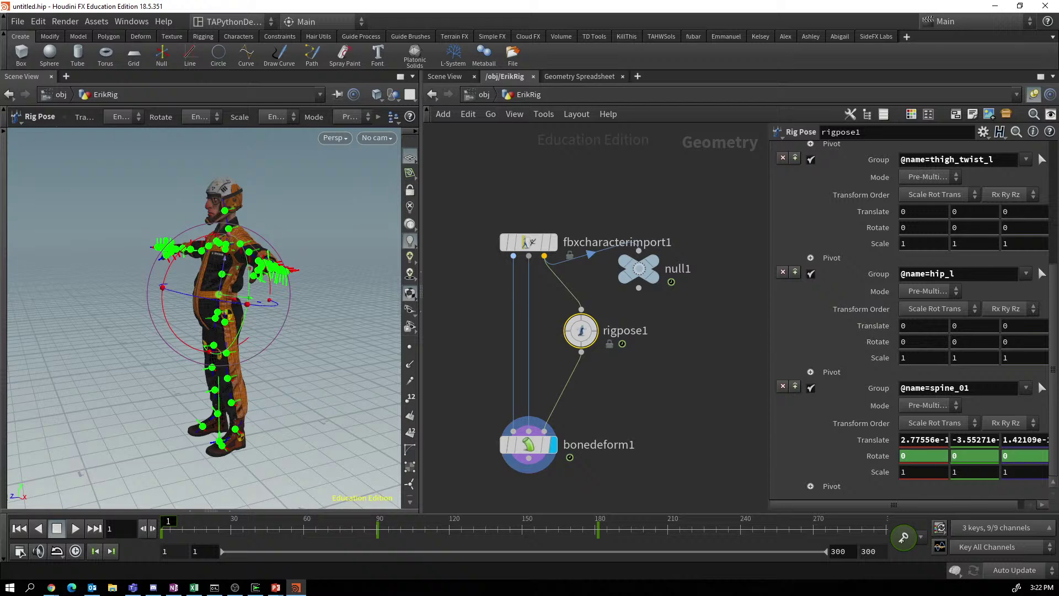
pyautogui.hotkey('alt', 'Tab')
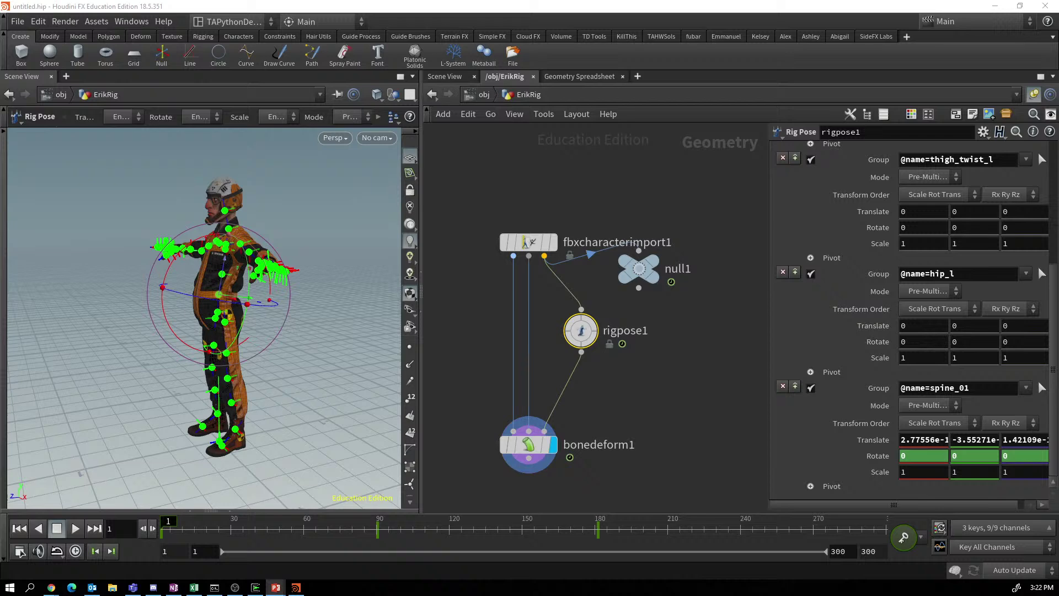
# Move rigpose1 closer to the FBX import node and insert a second Rig Pose node between it and bonedeform1.
pyautogui.moveTo(584, 329); pyautogui.dragTo(566, 336)
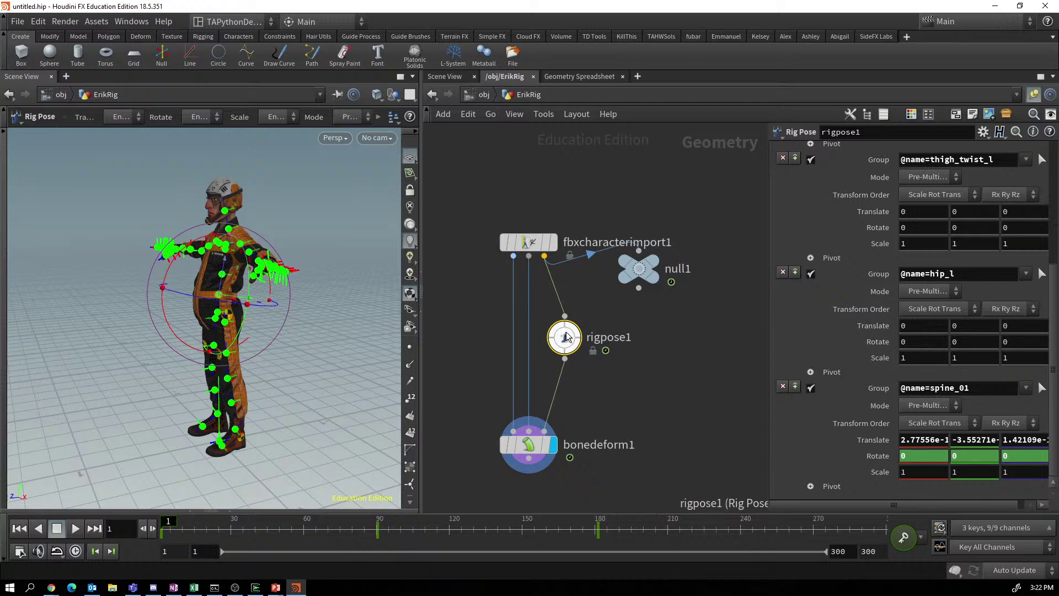
pyautogui.moveTo(530, 244)
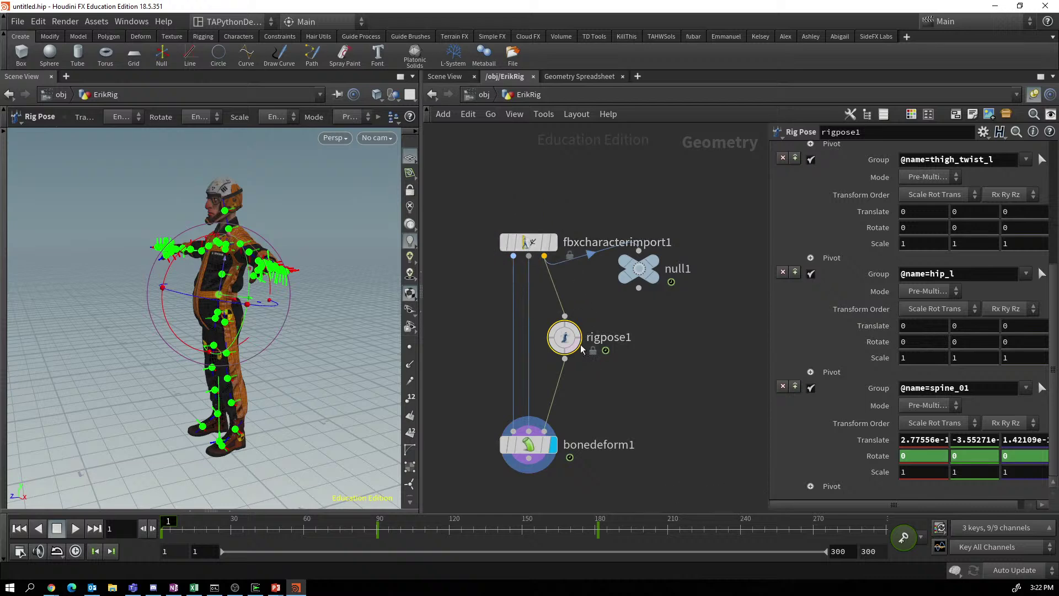
pyautogui.moveTo(567, 339)
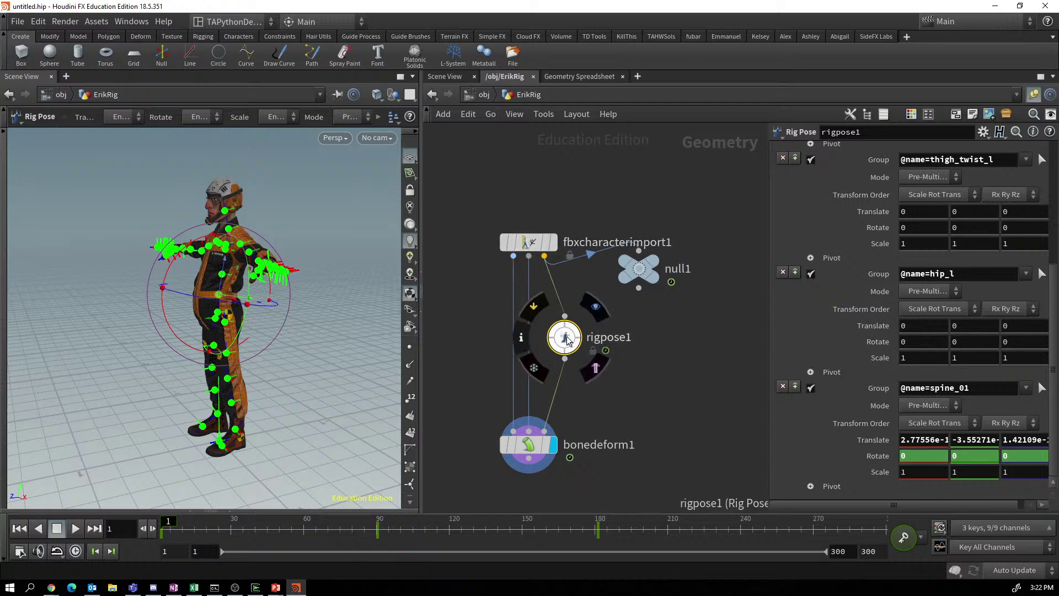
pyautogui.moveTo(567, 339); pyautogui.dragTo(559, 312)
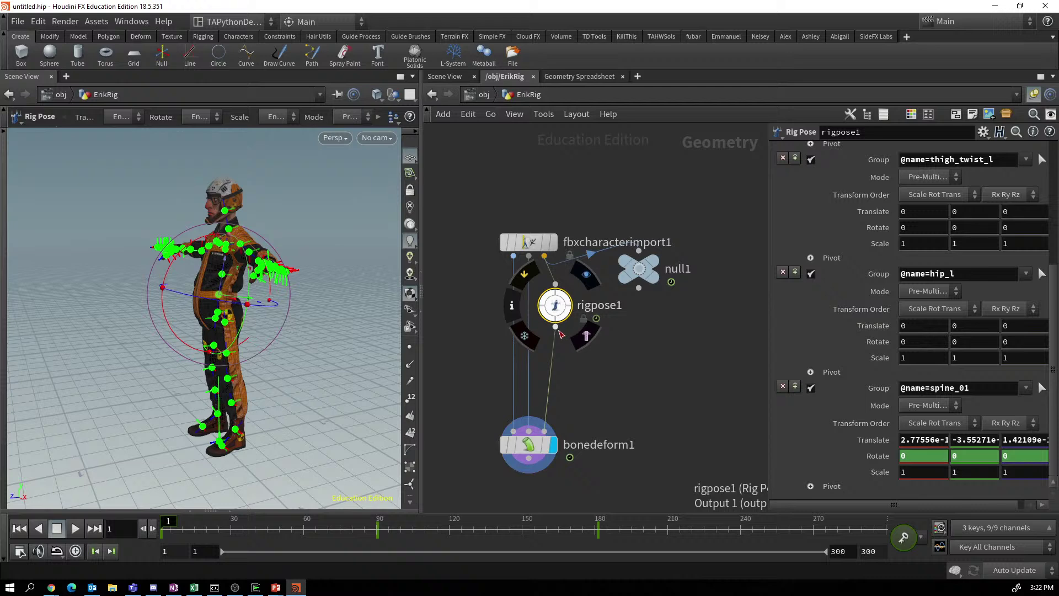
pyautogui.moveTo(559, 333); pyautogui.dragTo(630, 389)
pyautogui.press('Tab')
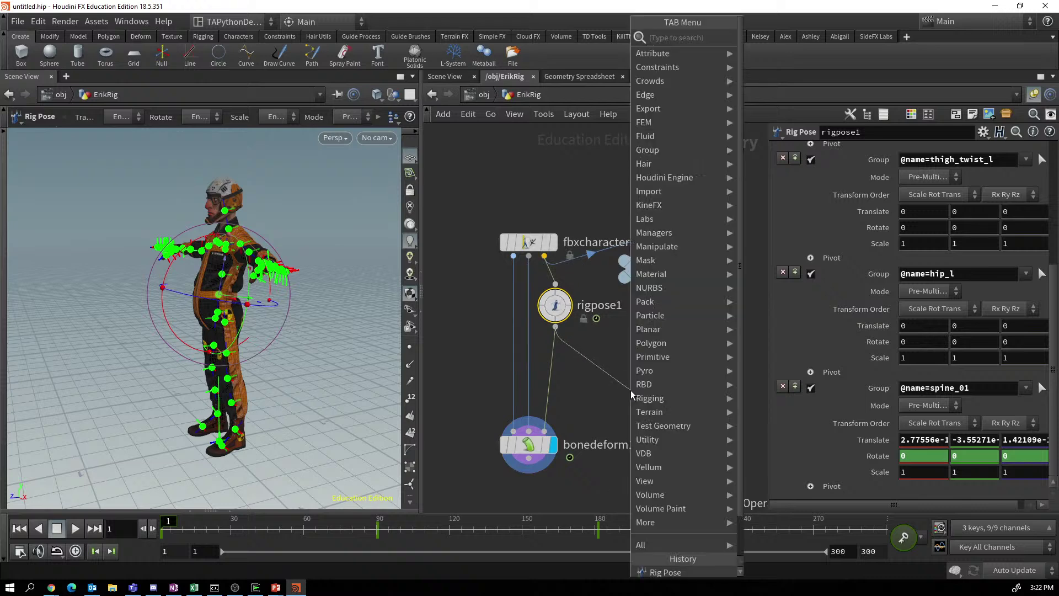
pyautogui.write('rig')
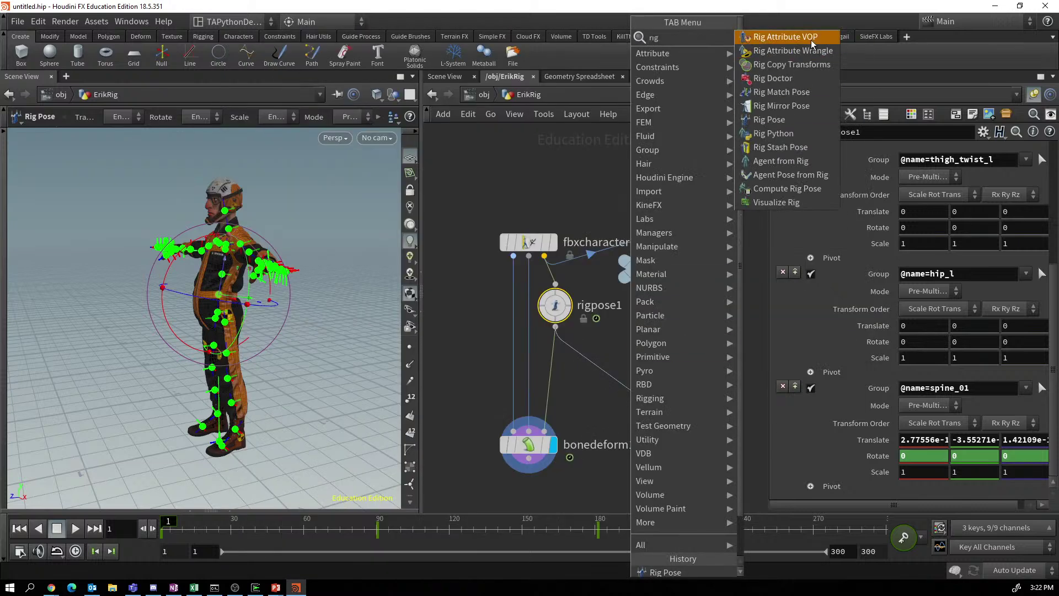
pyautogui.click(778, 119)
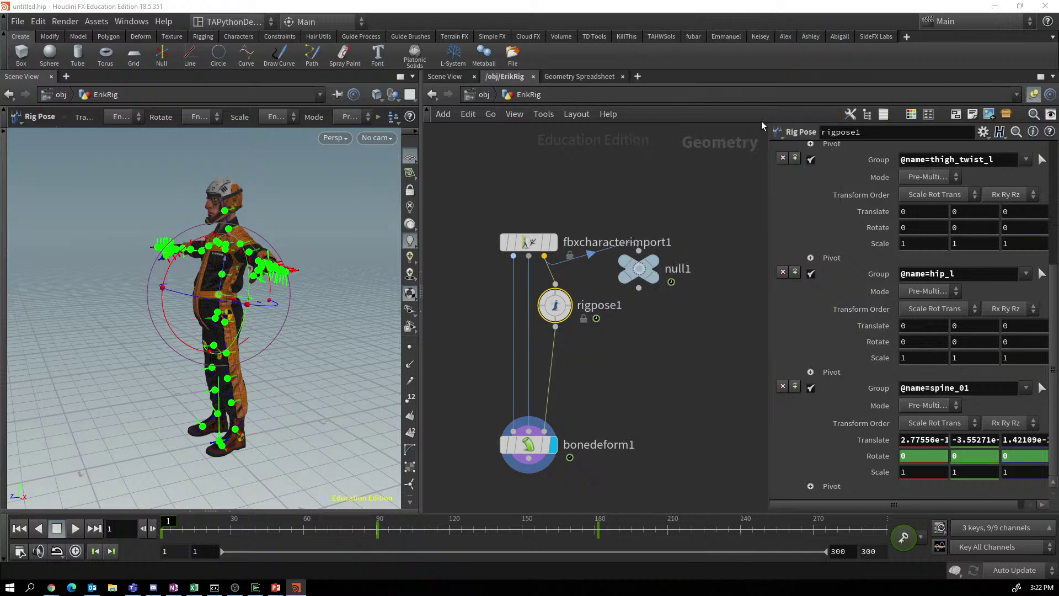
pyautogui.click(630, 389)
pyautogui.moveTo(635, 395); pyautogui.dragTo(559, 384)
# Add the left hip joint (hip_l) to rigpose2 and keyframe its Rotate values of 0, 0, 0 at frame 1.
pyautogui.click(533, 445)
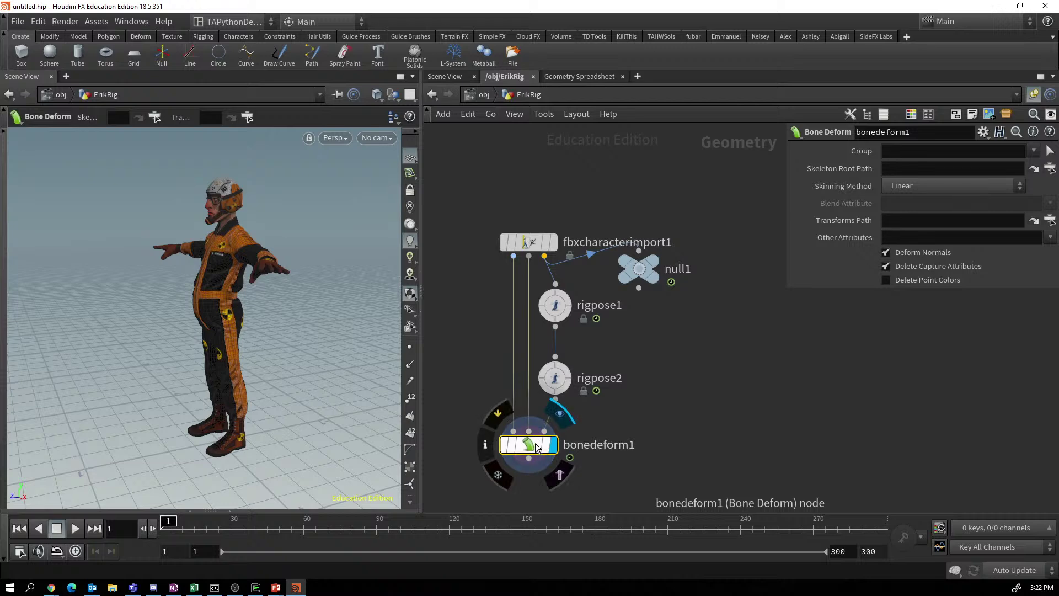
pyautogui.click(555, 375)
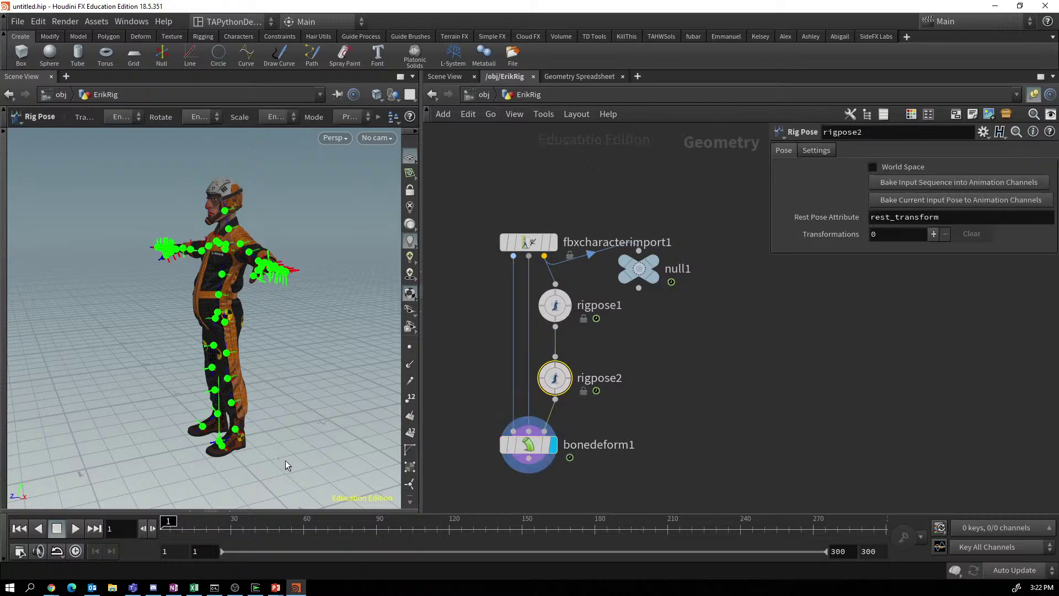
pyautogui.keyDown('alt'); pyautogui.moveTo(239, 474); pyautogui.dragTo(282, 472); pyautogui.keyUp('alt')
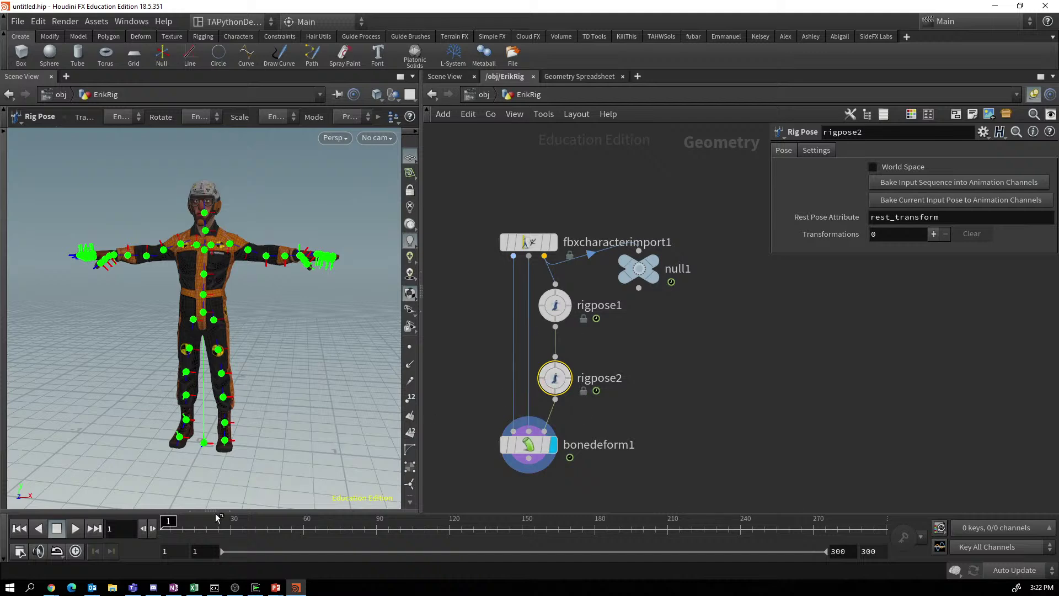
pyautogui.click(214, 319)
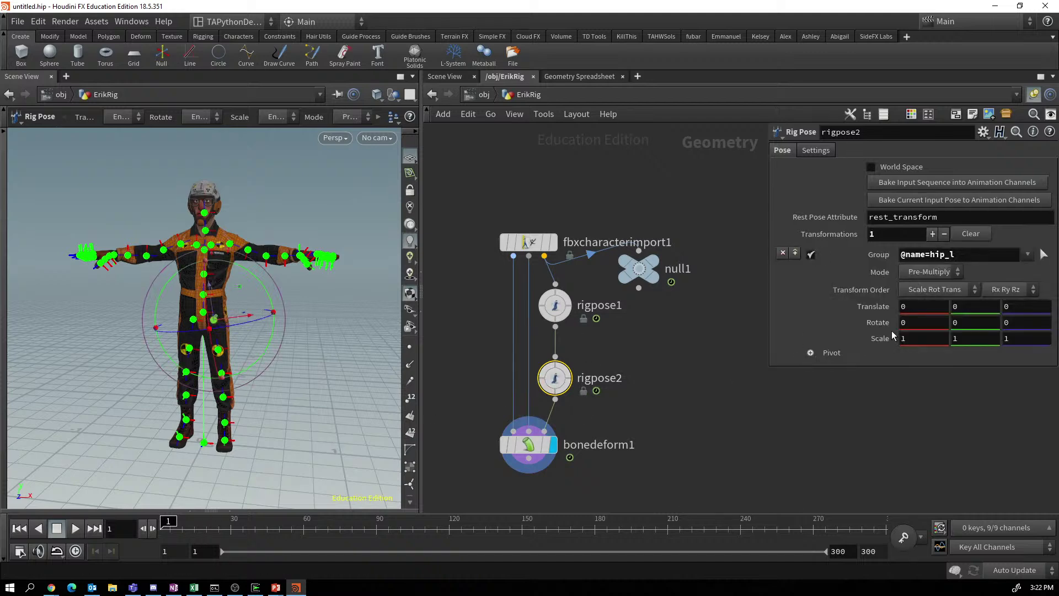
pyautogui.keyDown('alt'); pyautogui.click(869, 321); pyautogui.keyUp('alt')
# At frame 91, rotate the left hip joint in rigpose2 to about 82.4, -7.3, -43.7 and keyframe its Rotate values.
pyautogui.moveTo(165, 521); pyautogui.dragTo(386, 519)
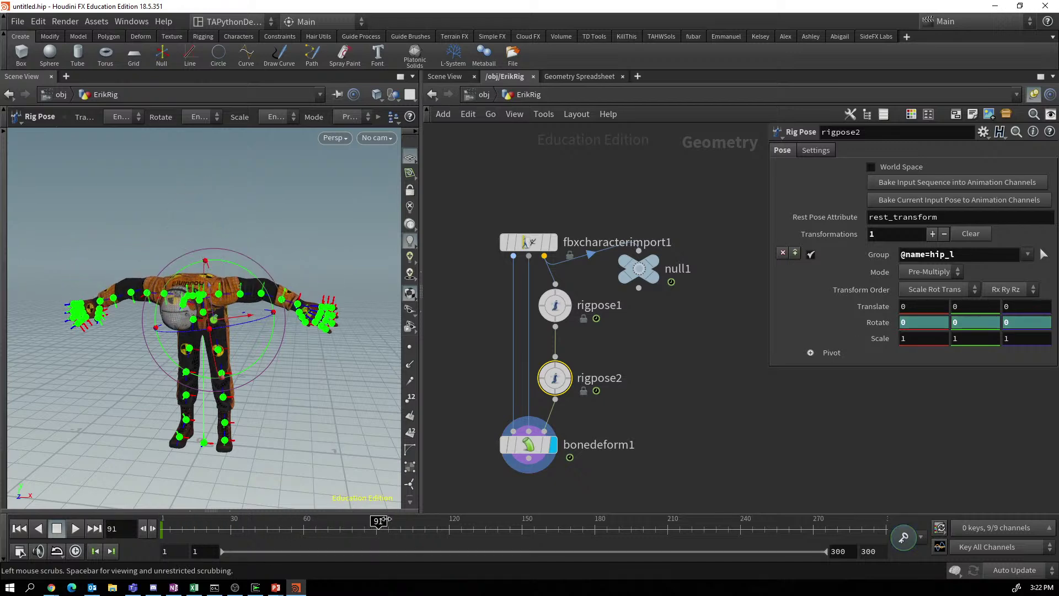
pyautogui.keyDown('alt'); pyautogui.moveTo(312, 402); pyautogui.dragTo(253, 407); pyautogui.keyUp('alt')
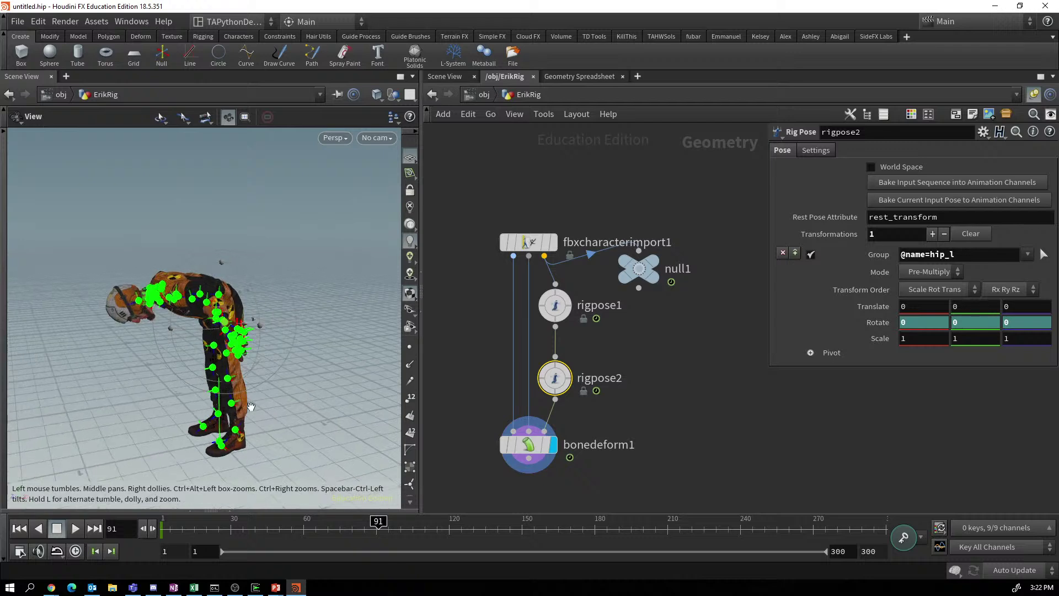
pyautogui.moveTo(210, 268); pyautogui.dragTo(103, 351)
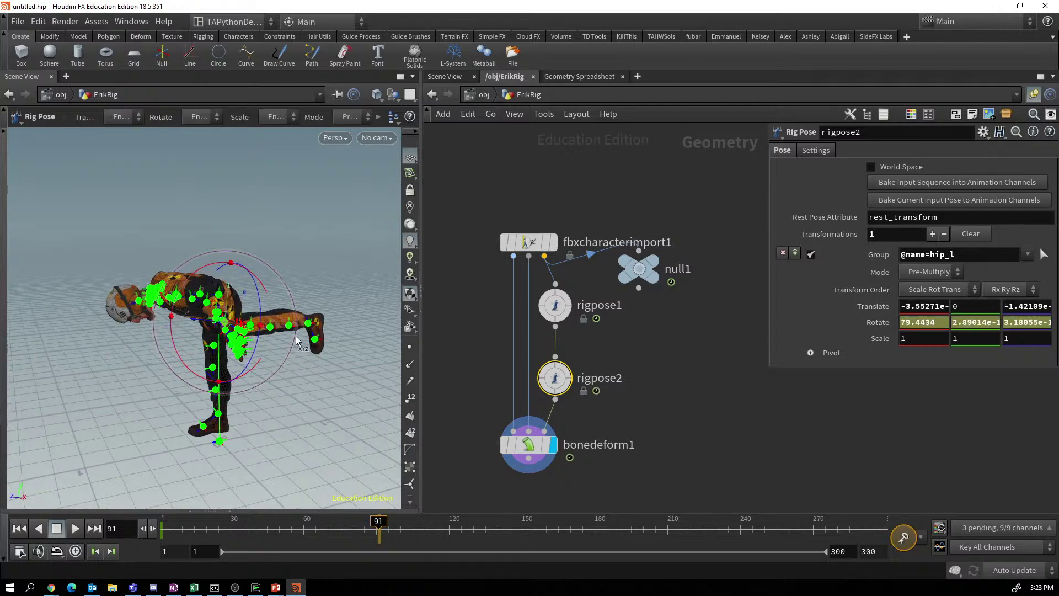
pyautogui.keyDown('alt'); pyautogui.moveTo(254, 440); pyautogui.dragTo(315, 432); pyautogui.keyUp('alt')
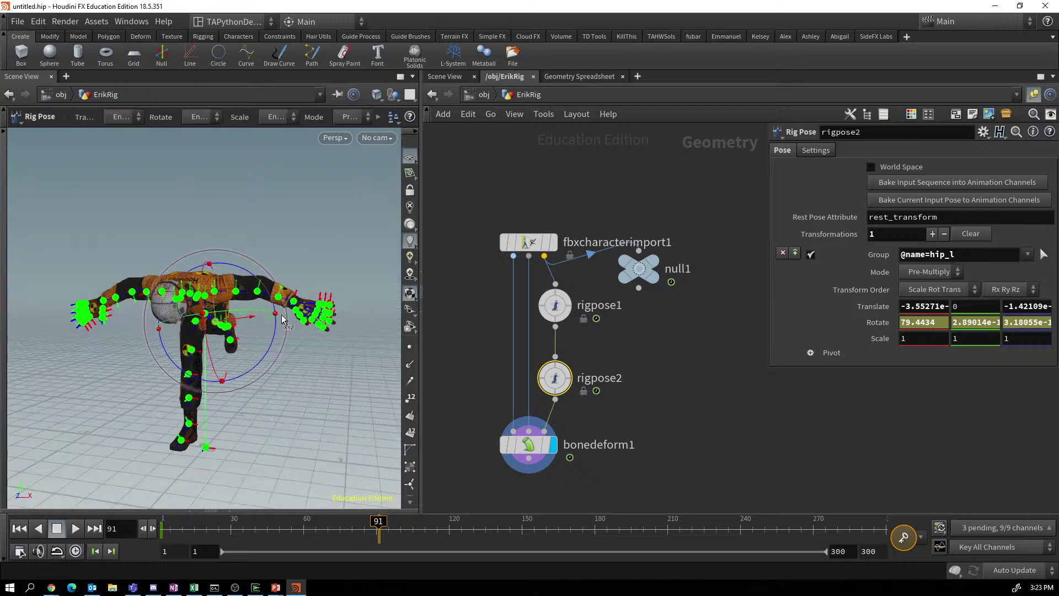
pyautogui.moveTo(255, 313); pyautogui.dragTo(205, 327)
pyautogui.press('alt')
pyautogui.moveTo(239, 424); pyautogui.dragTo(292, 403)
pyautogui.press('Return')
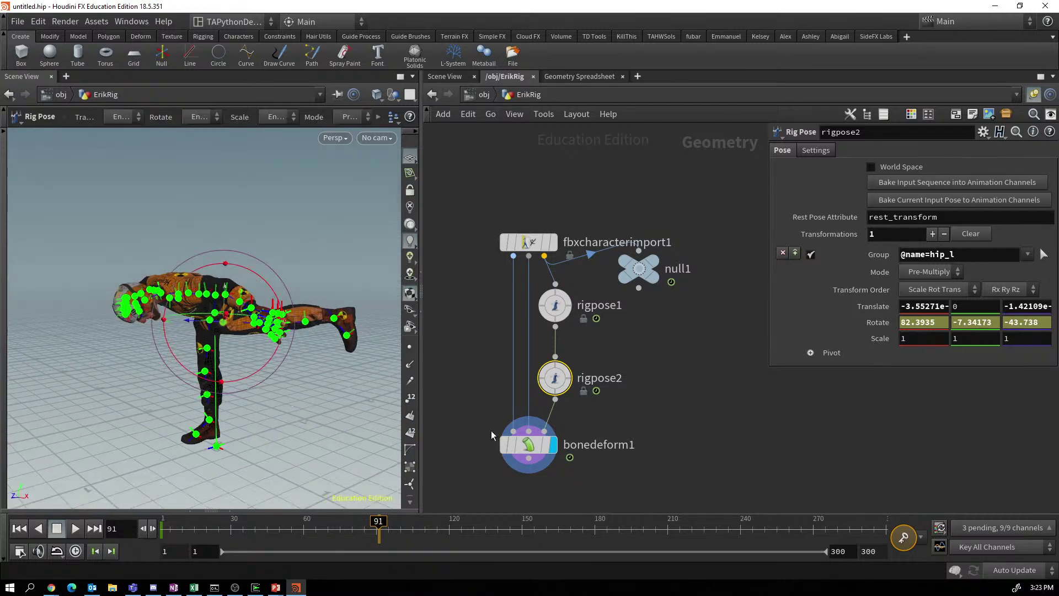
pyautogui.keyDown('alt'); pyautogui.click(876, 328); pyautogui.keyUp('alt')
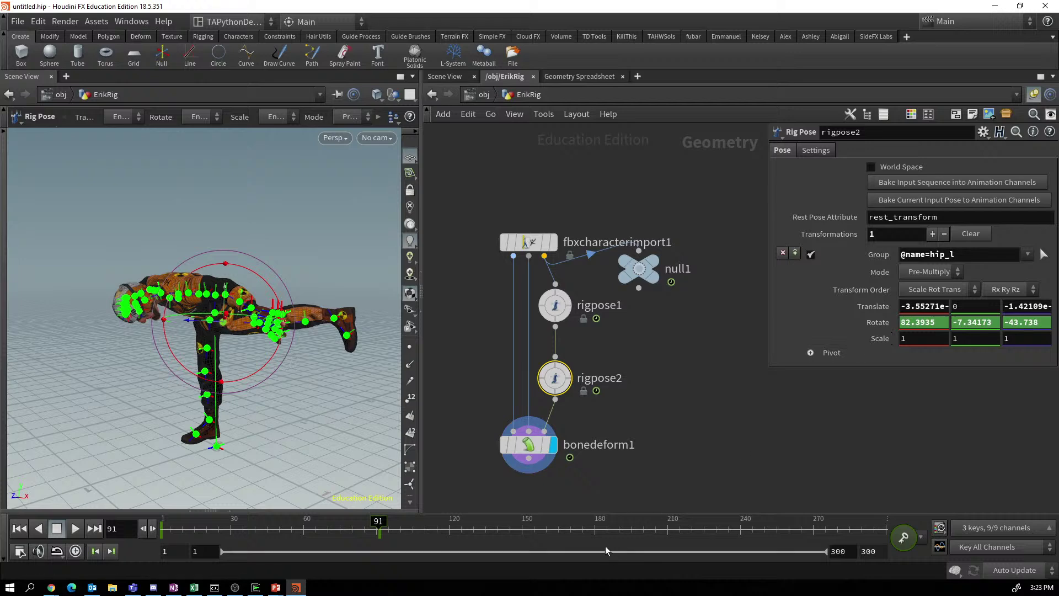
# At frame 180, revert the left hip joint's Rotate values to their defaults and keyframe them.
pyautogui.click(595, 528)
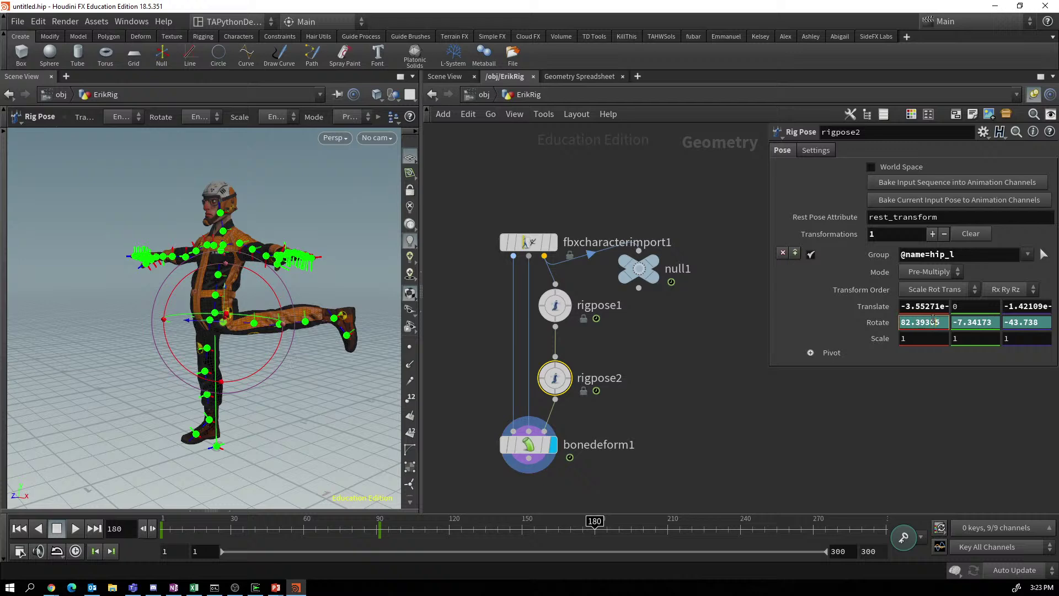
pyautogui.rightClick(879, 322)
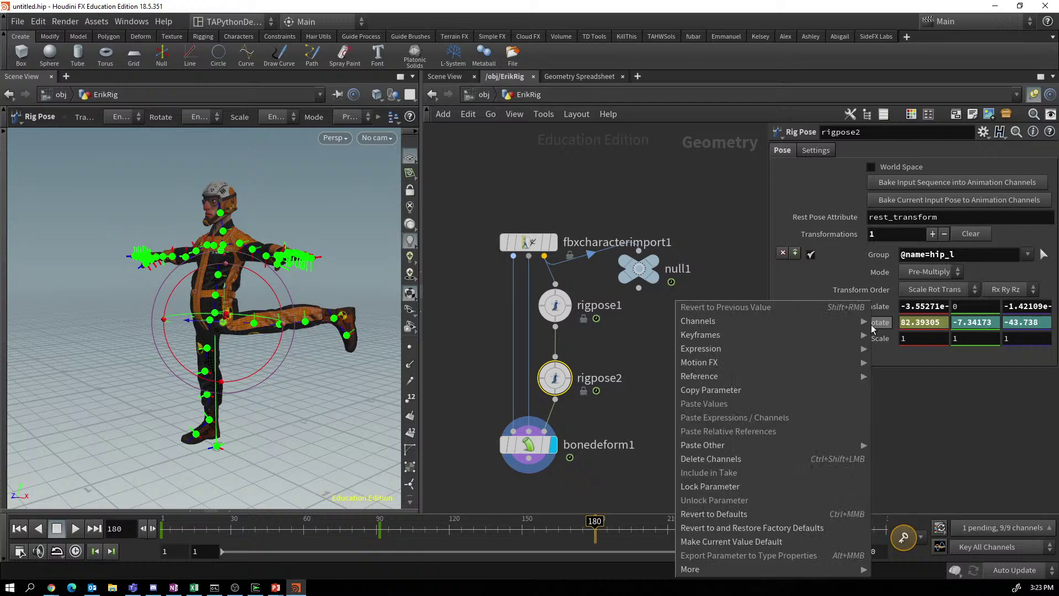
pyautogui.click(717, 513)
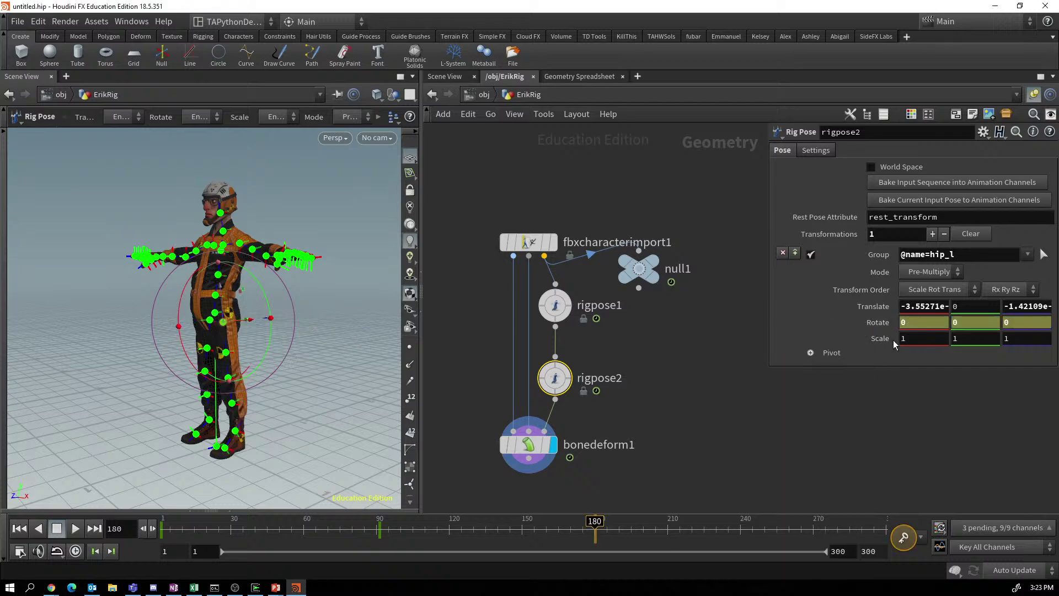
pyautogui.keyDown('alt'); pyautogui.click(876, 327); pyautogui.keyUp('alt')
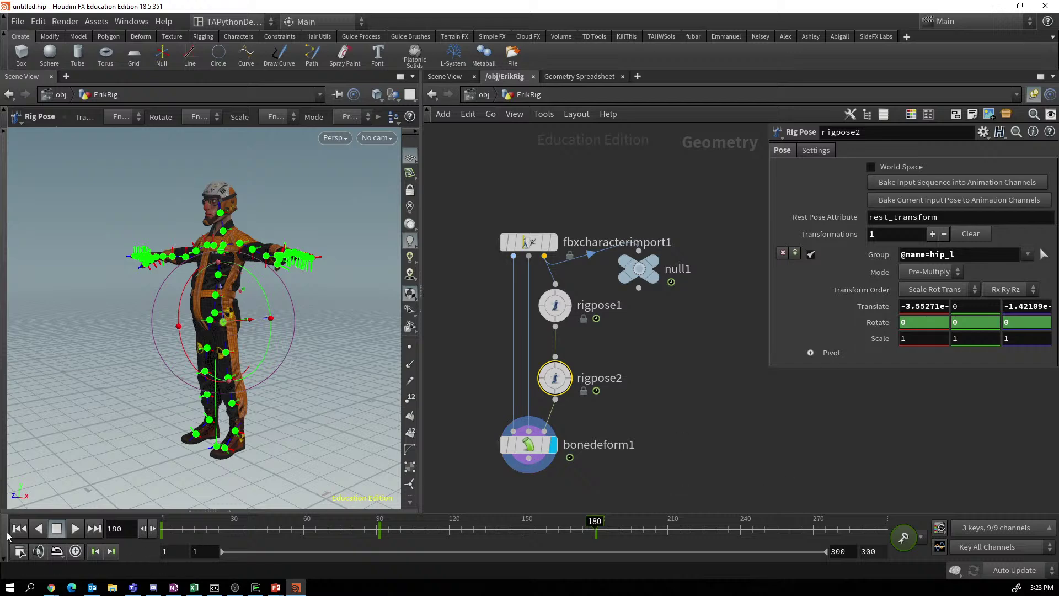
# During playback, bypass and re-enable rigpose1, and bypass rigpose2 to compare the two animation layers.
pyautogui.click(76, 529)
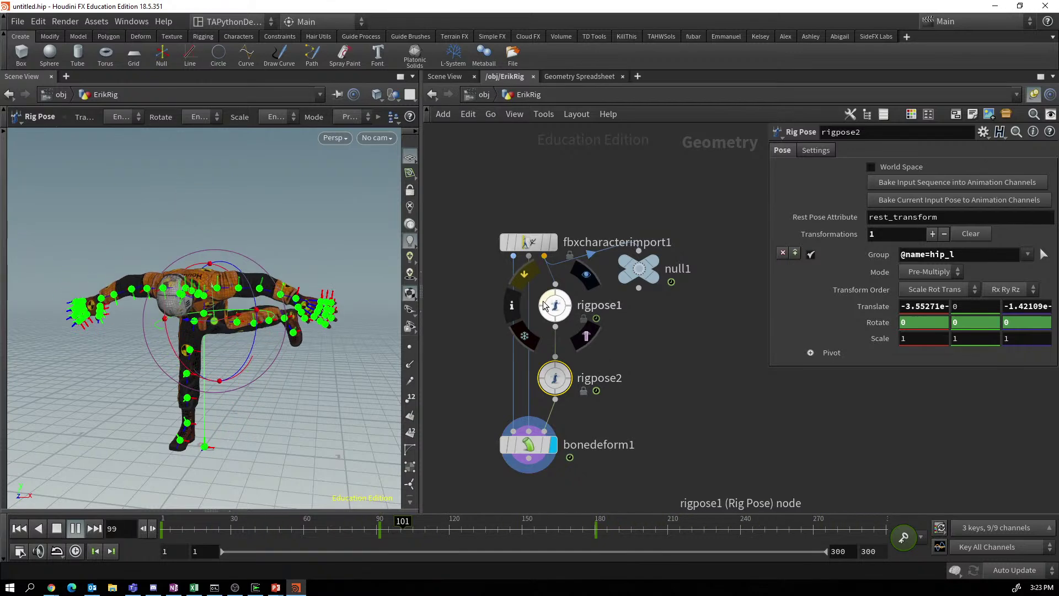
pyautogui.click(524, 277)
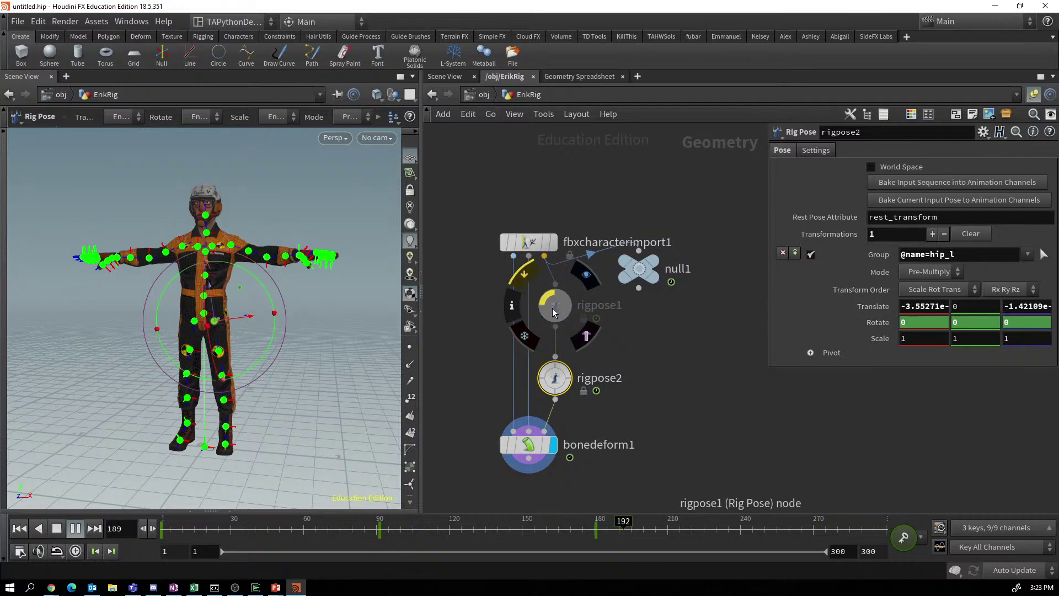
pyautogui.click(523, 273)
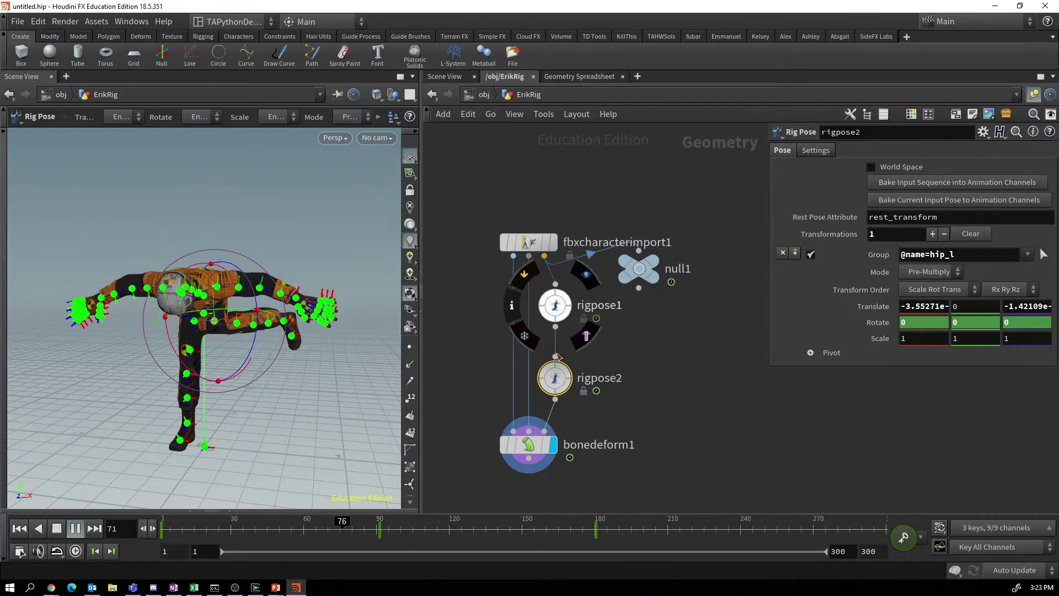
pyautogui.click(528, 350)
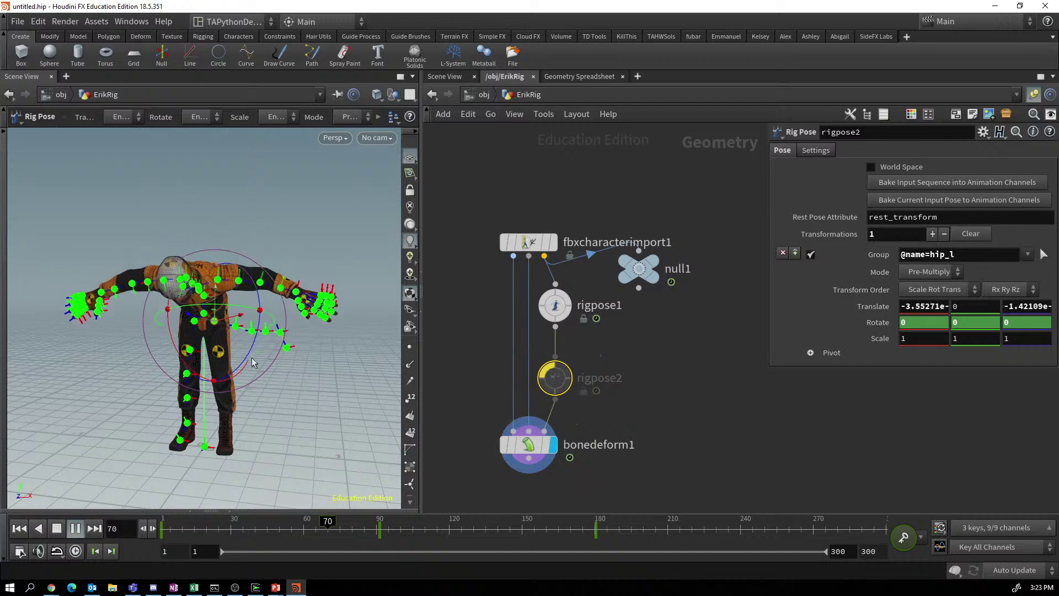
# Re-enable rigpose2 during playback, and bypass and re-enable rigpose1 to compare the animation layers.
pyautogui.click(528, 444)
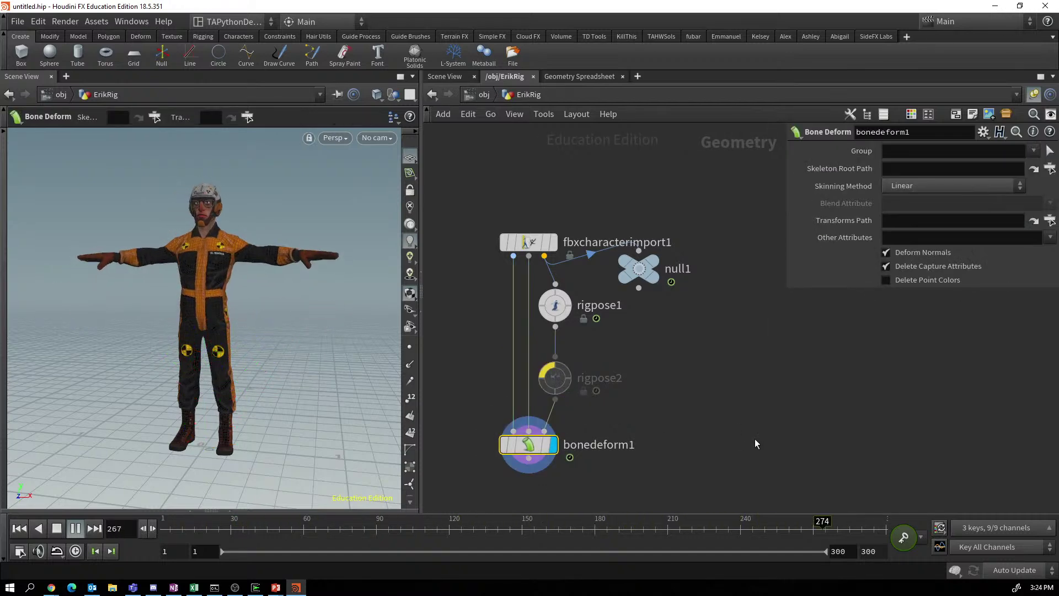
pyautogui.moveTo(547, 300)
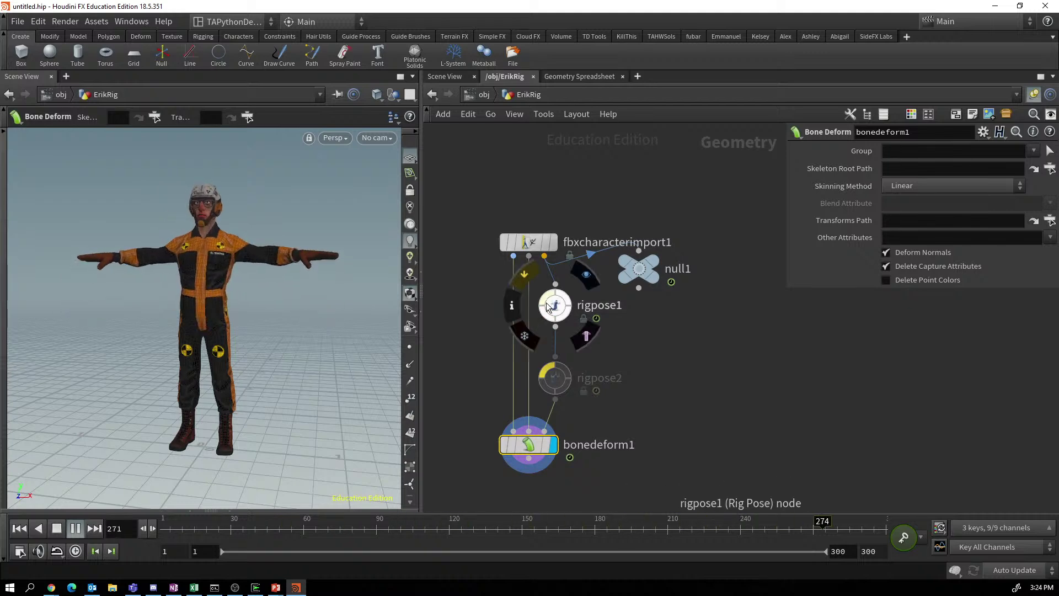
pyautogui.doubleClick(554, 377)
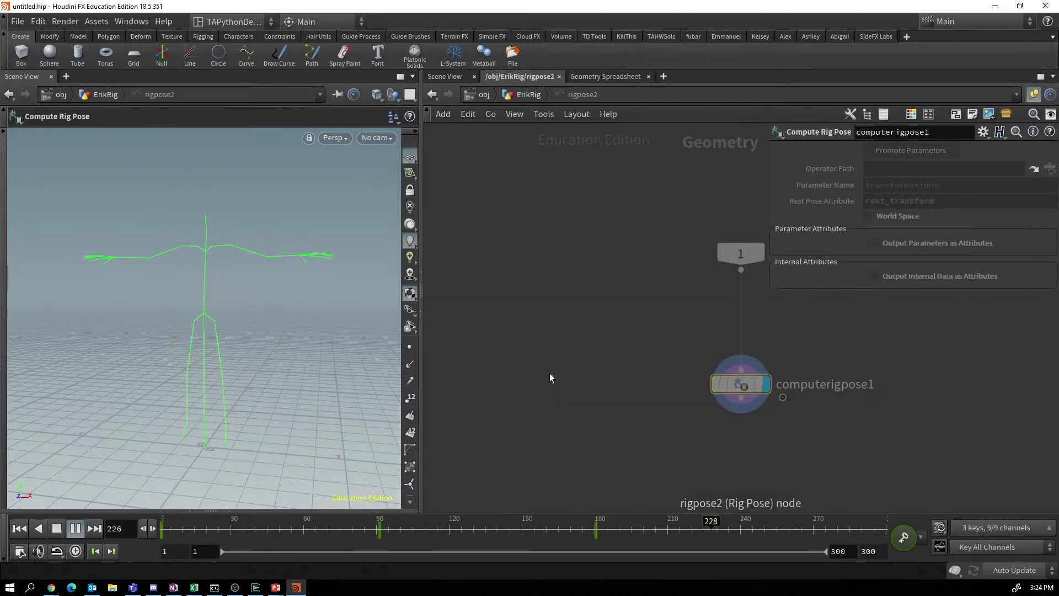
pyautogui.press('u')
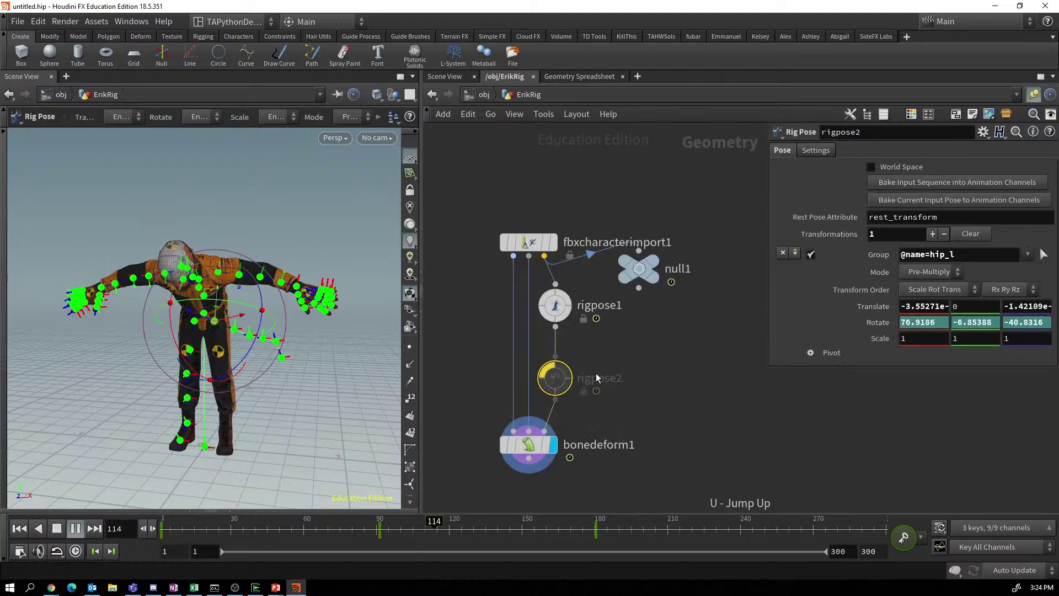
pyautogui.moveTo(554, 367)
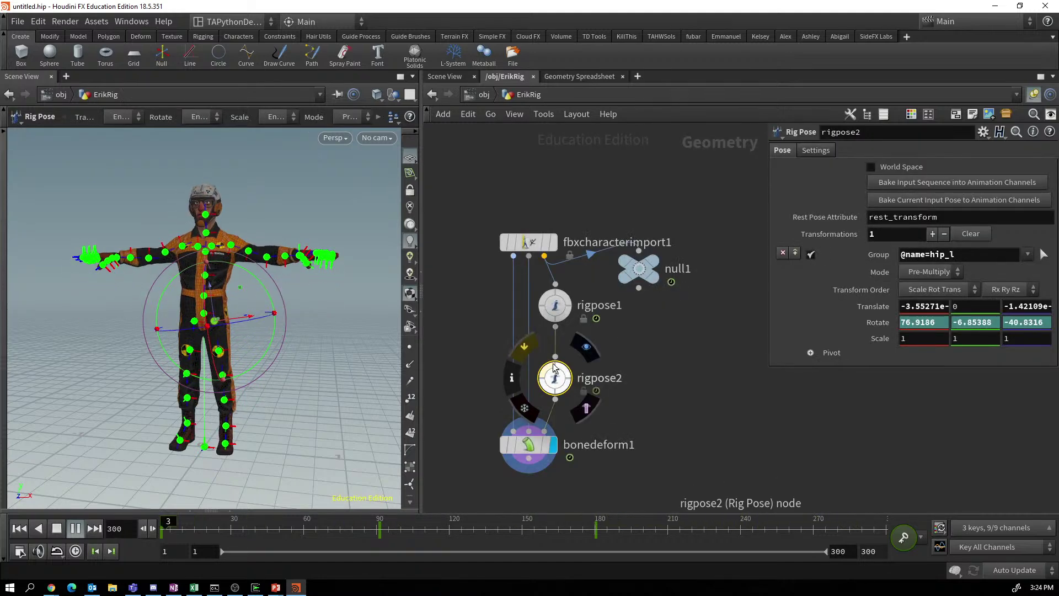
pyautogui.click(549, 301)
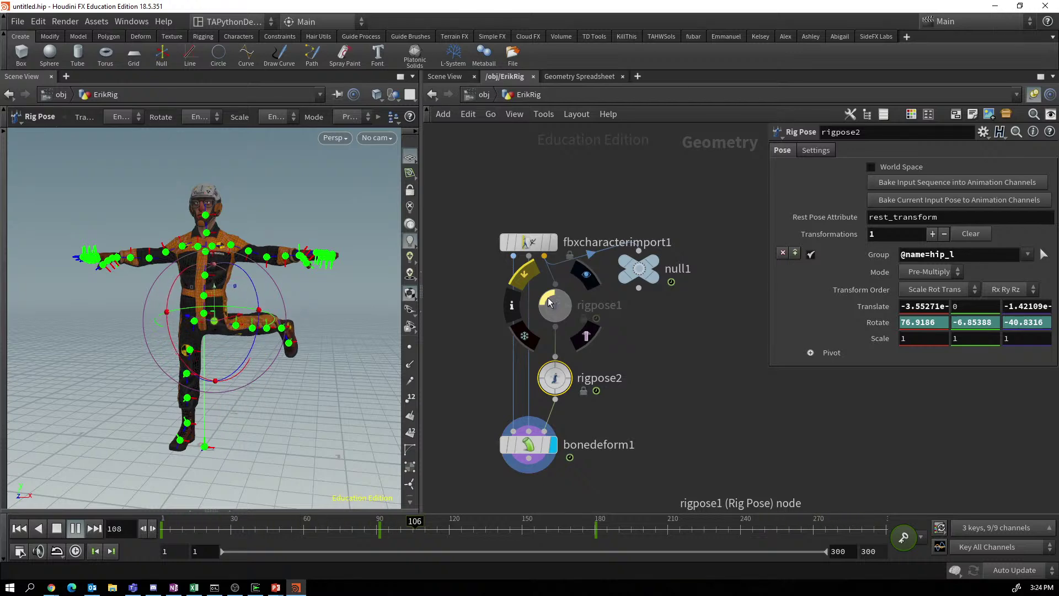
pyautogui.click(548, 302)
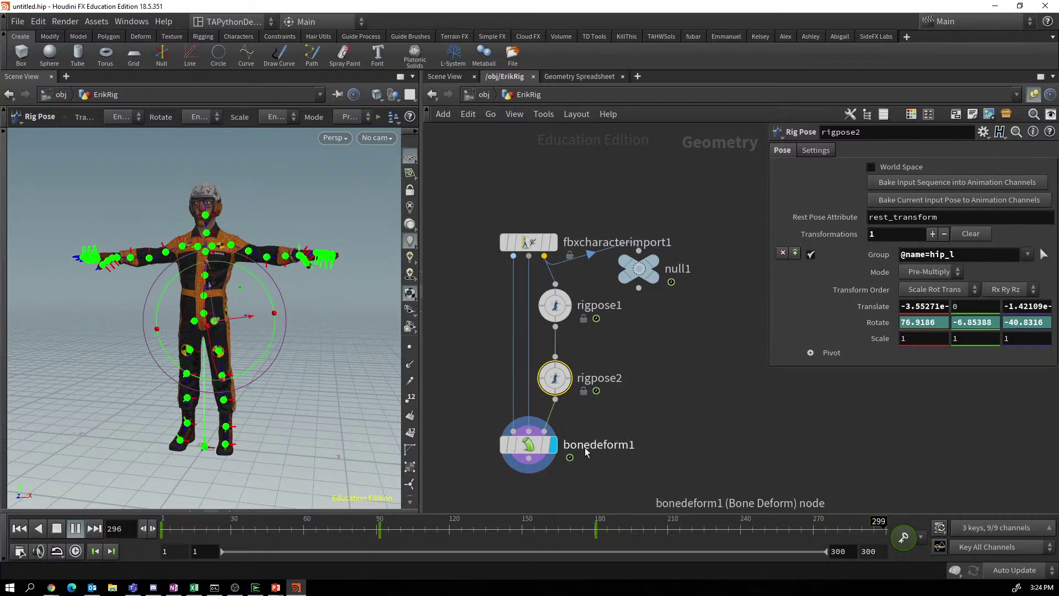
# Spread out the network layout by moving fbxcharacterimport1 up, null1 aside, and the two Rig Pose nodes closer together.
pyautogui.moveTo(688, 378); pyautogui.dragTo(662, 390, button='middle')
pyautogui.moveTo(508, 246); pyautogui.dragTo(502, 181)
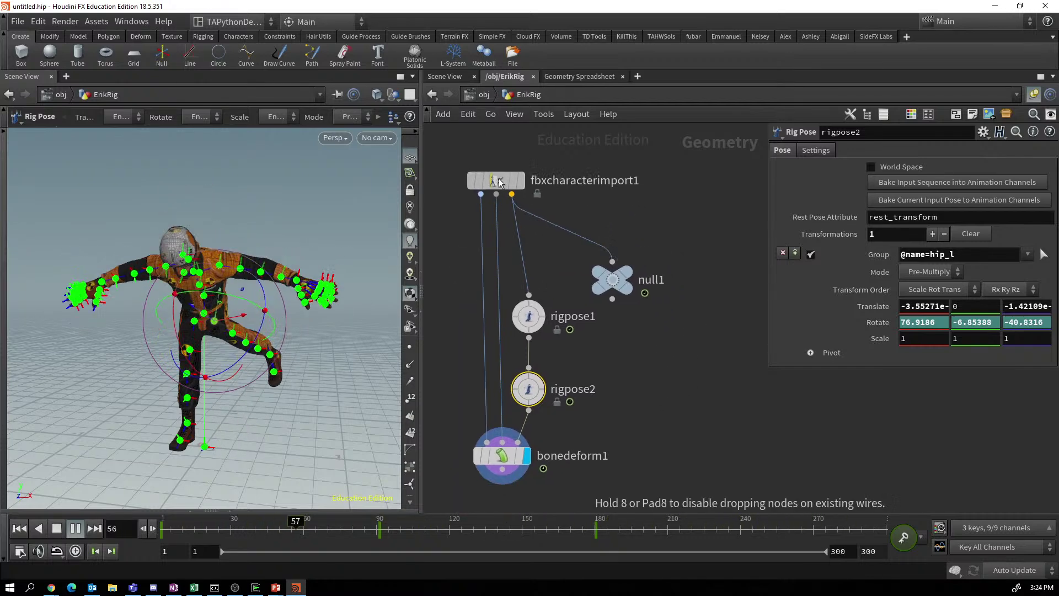
pyautogui.moveTo(618, 277); pyautogui.dragTo(654, 286)
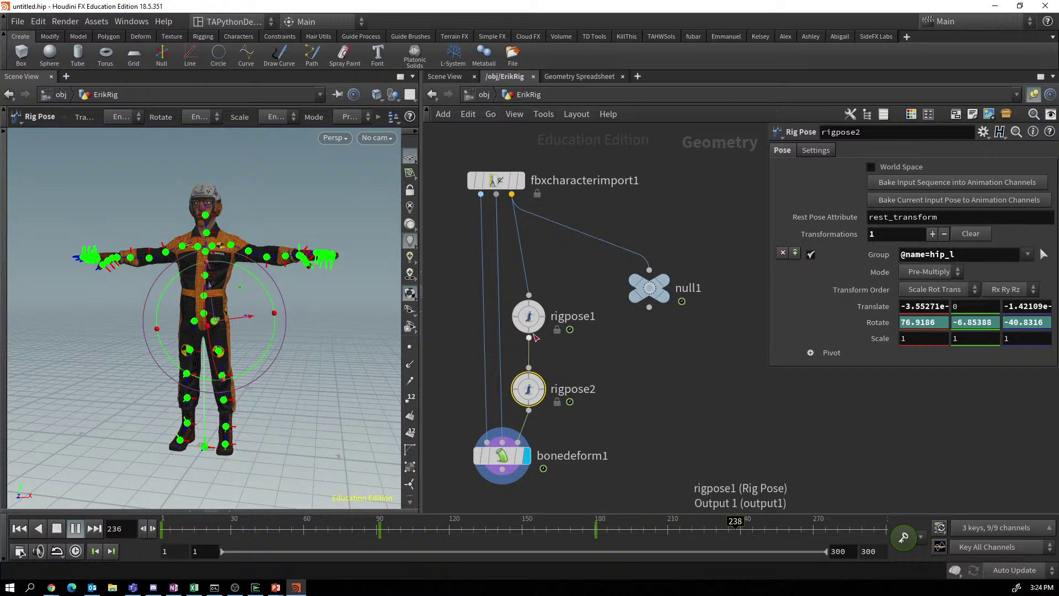
pyautogui.moveTo(532, 320); pyautogui.dragTo(533, 335)
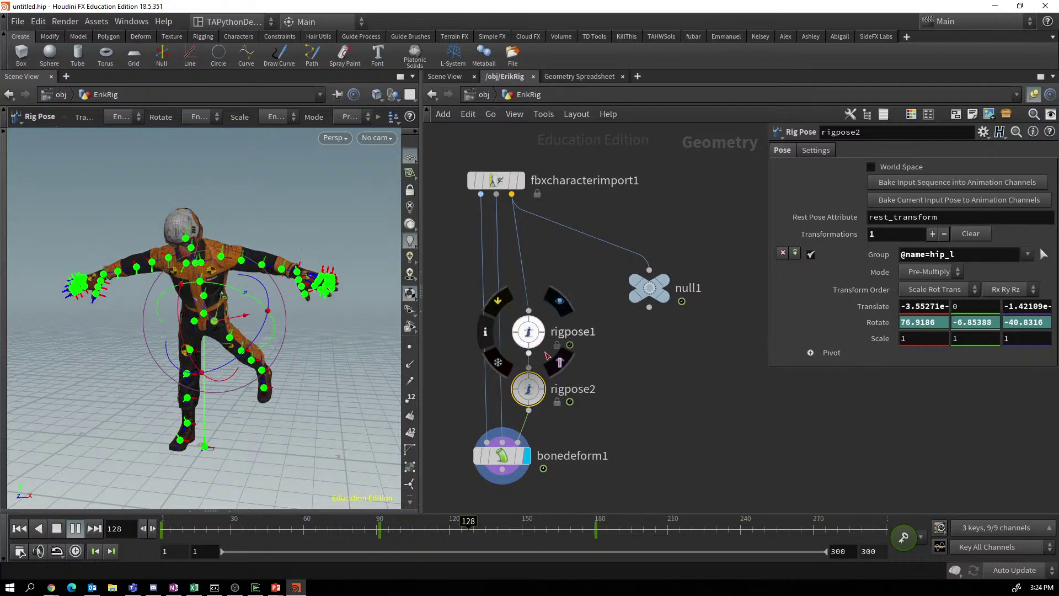
pyautogui.moveTo(593, 299)
pyautogui.mouseDown()
pyautogui.moveTo(523, 423)
pyautogui.moveTo(512, 413)
pyautogui.moveTo(565, 418)
pyautogui.mouseUp()
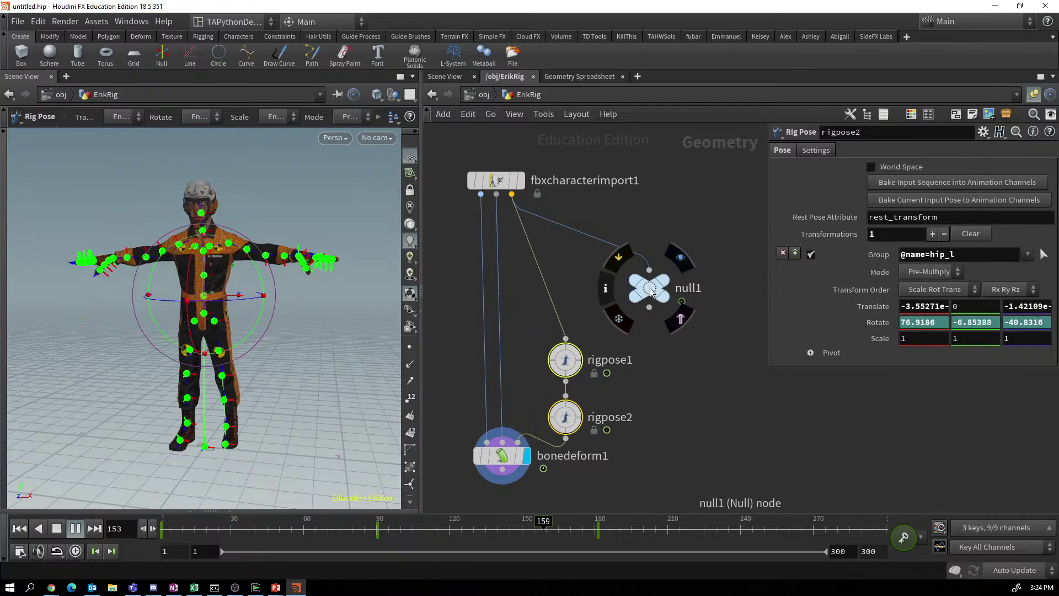
# Delete the null1 node from the ErikRig network.
pyautogui.moveTo(651, 288); pyautogui.dragTo(437, 234)
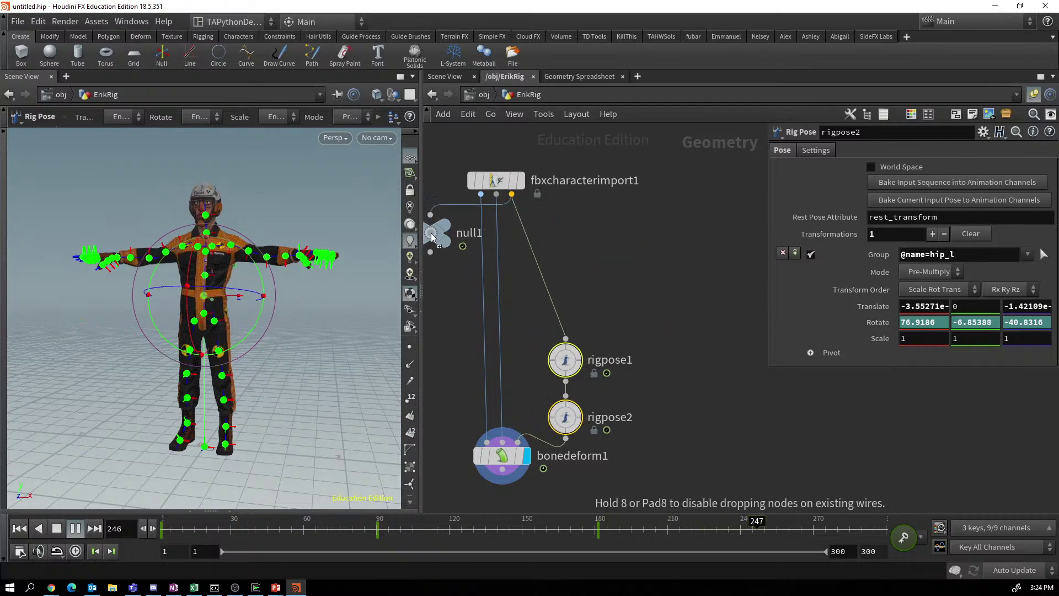
pyautogui.click(436, 237)
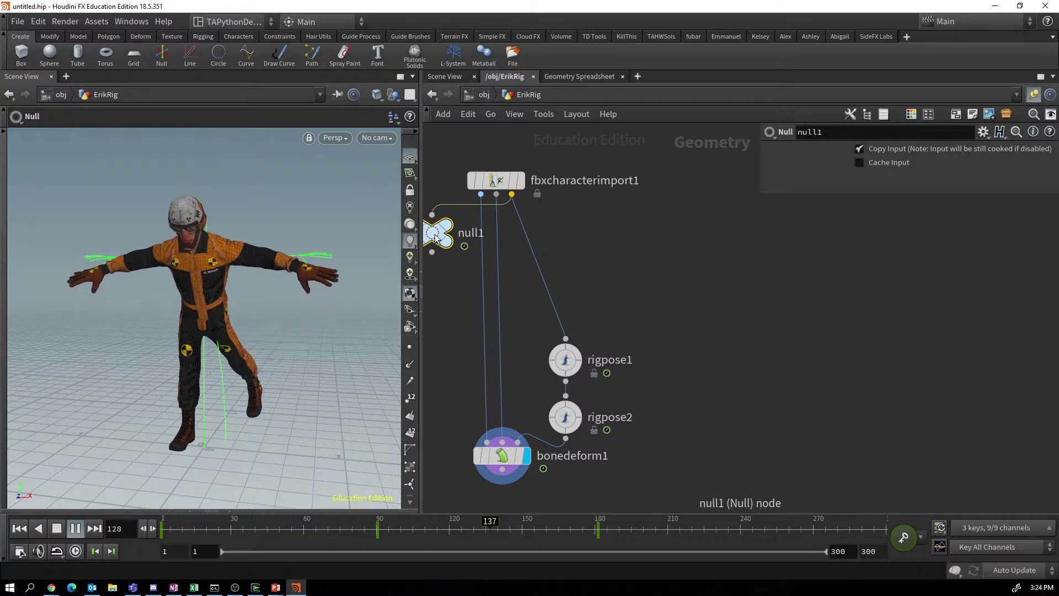
pyautogui.press('Delete')
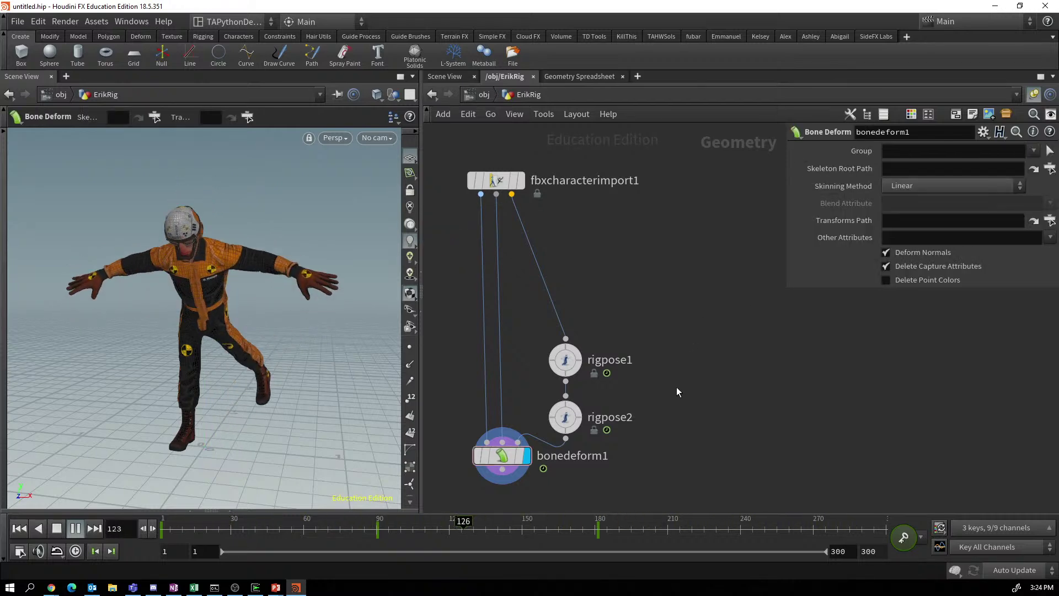
# Add a Circle node above the character network and rename it head_cntrl_geo.
pyautogui.click(568, 417)
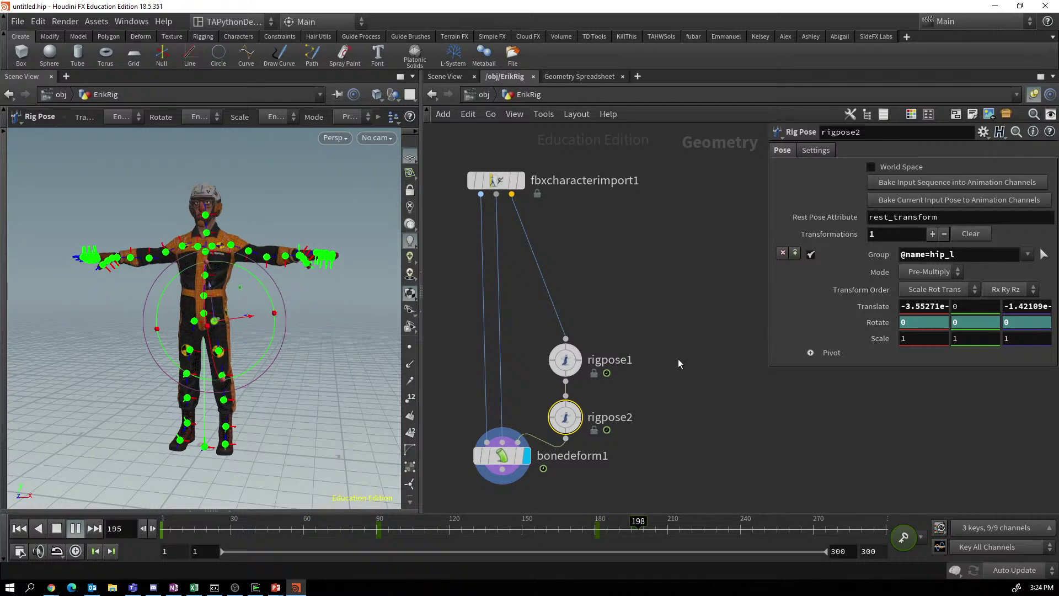
pyautogui.moveTo(679, 361); pyautogui.dragTo(670, 392, button='middle')
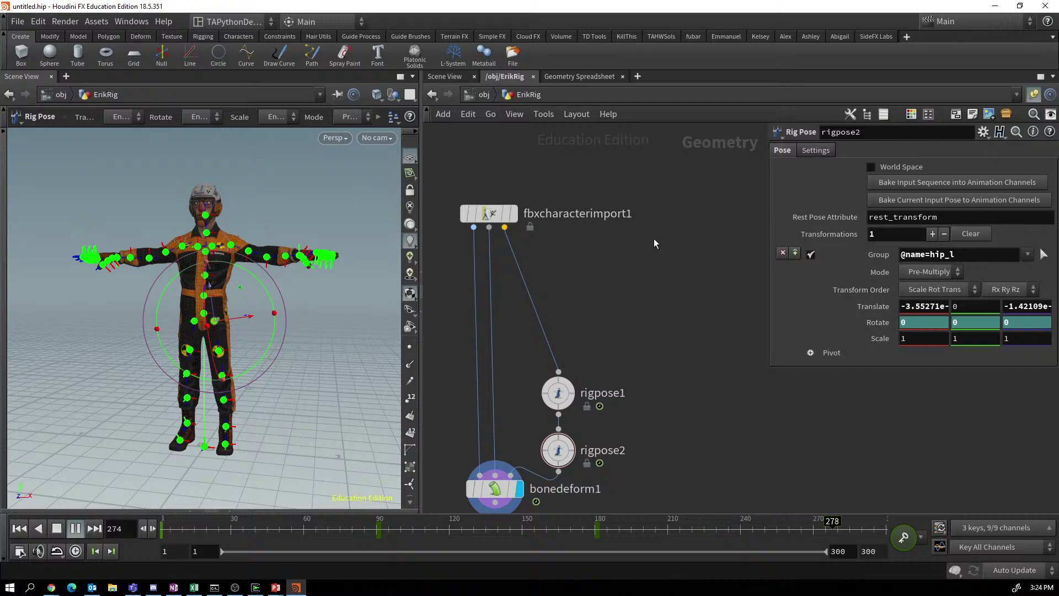
pyautogui.press('Tab')
pyautogui.write('circle')
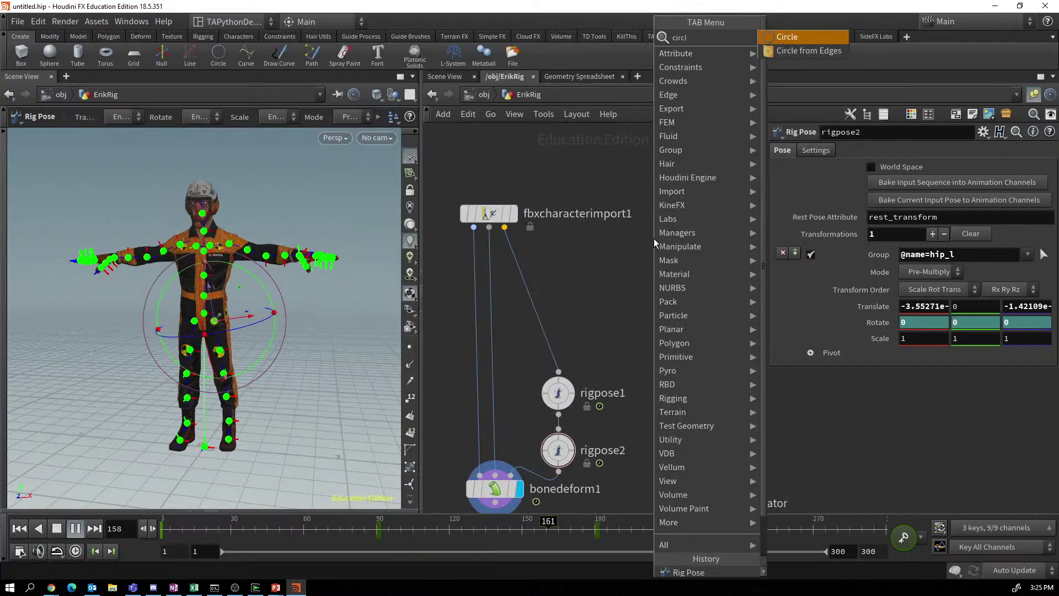
pyautogui.click(783, 38)
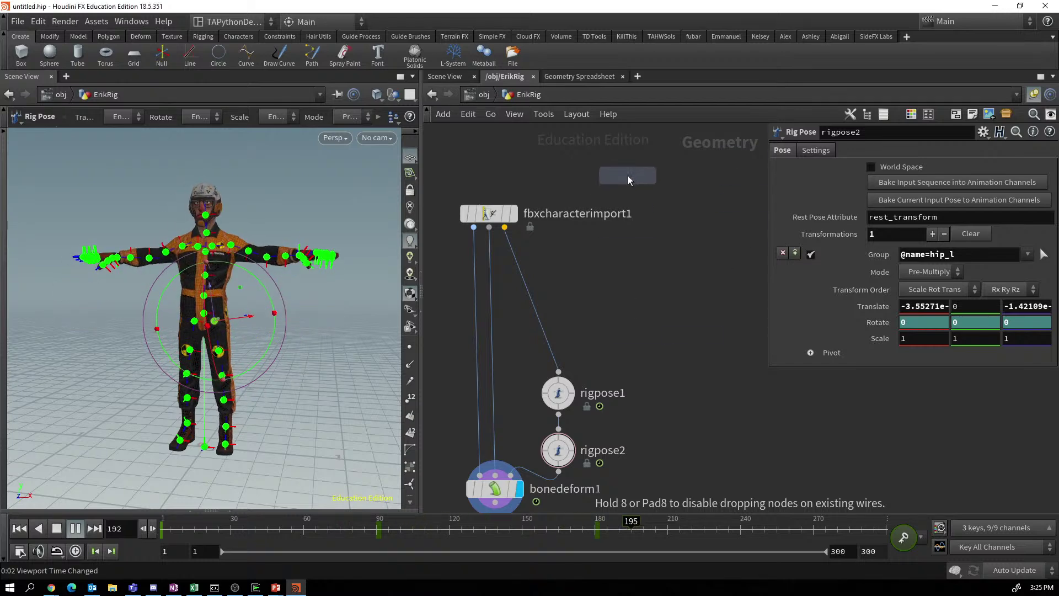
pyautogui.click(628, 175)
pyautogui.doubleClick(670, 176)
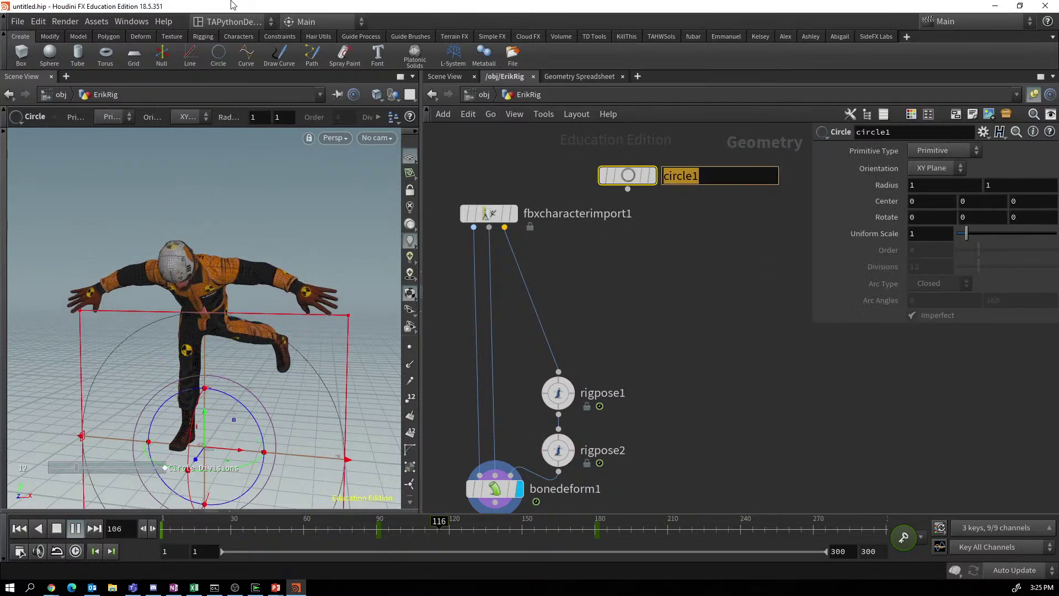
pyautogui.write('head_')
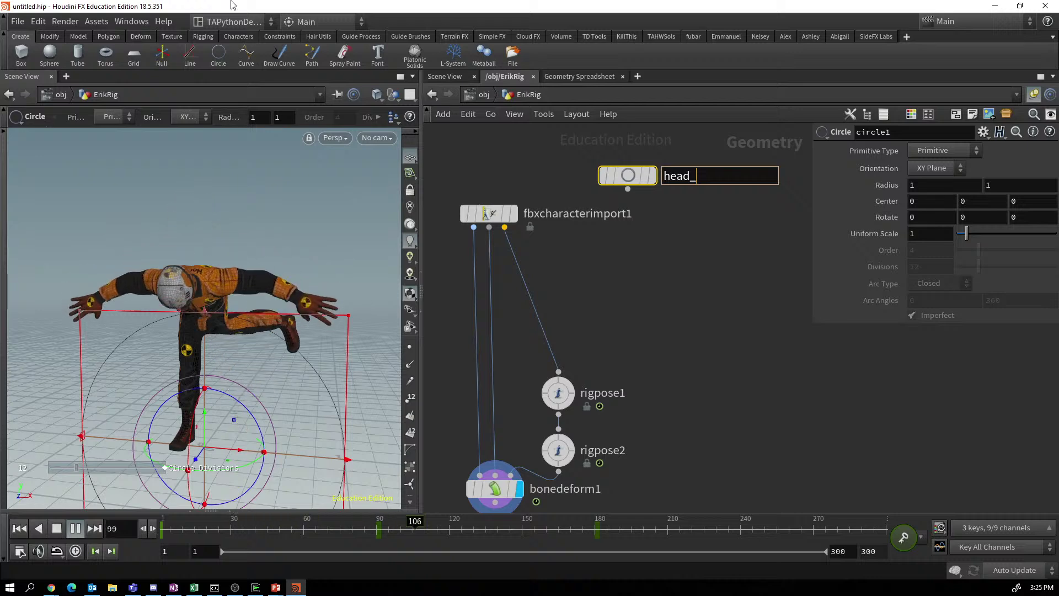
pyautogui.write('cntrl_geo')
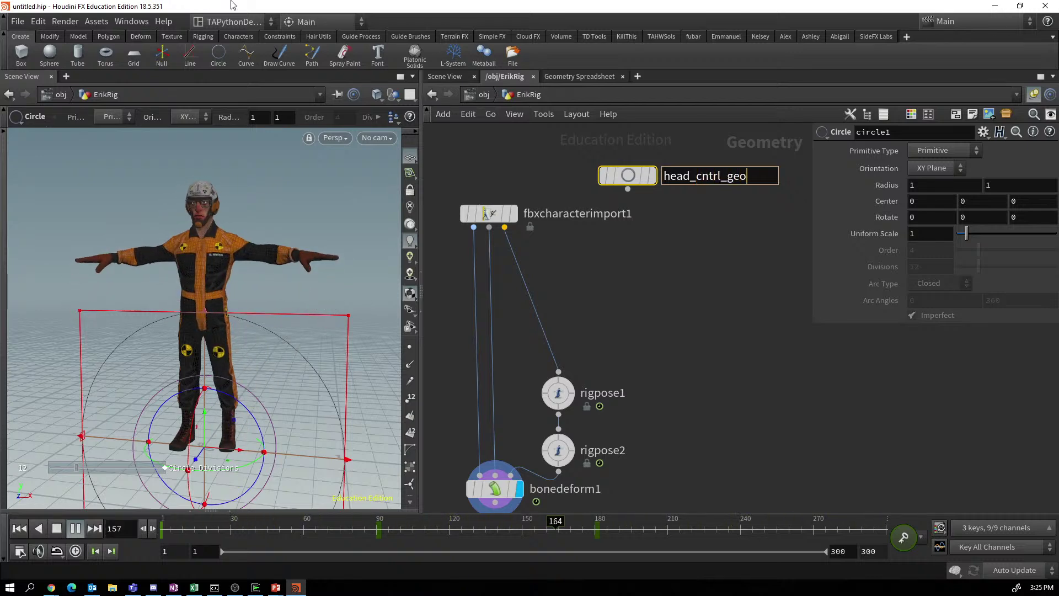
pyautogui.press('Return')
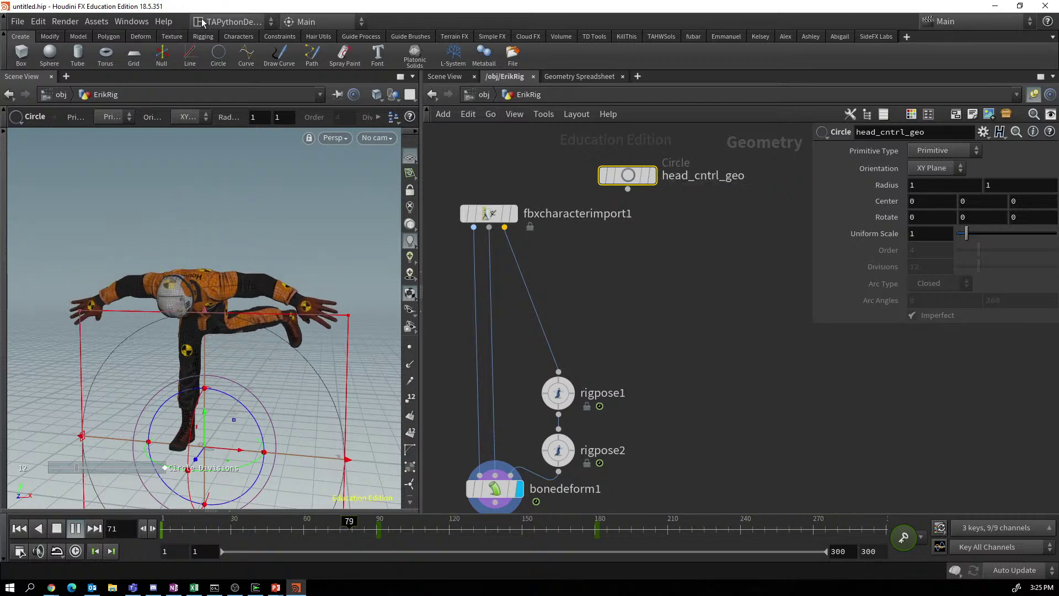
# Set the head_cntrl_geo circle's primitive type to Polygon and its uniform scale to .4.
pyautogui.click(976, 149)
pyautogui.click(949, 181)
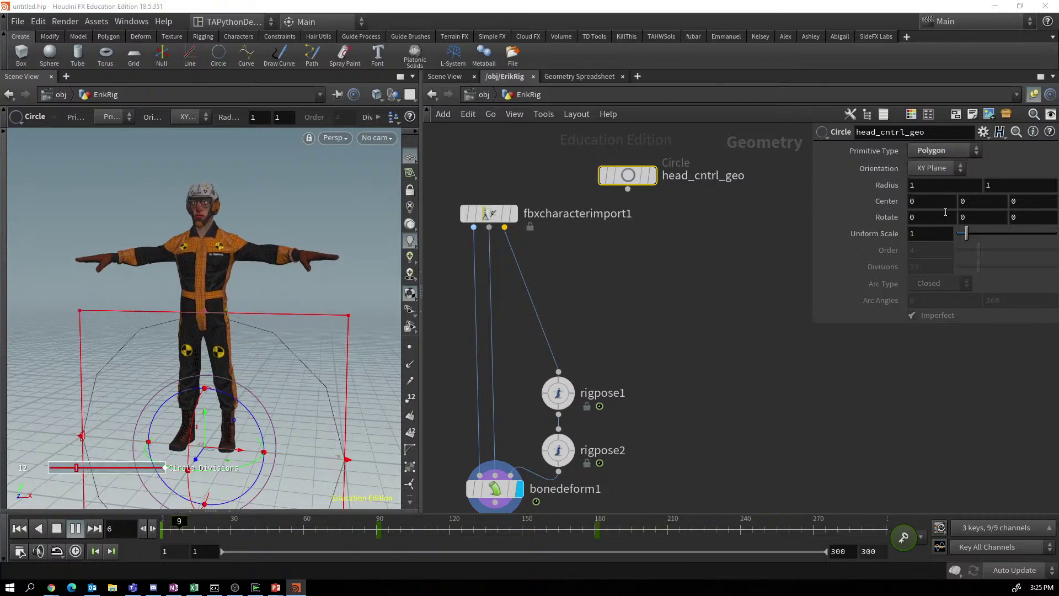
pyautogui.doubleClick(938, 235)
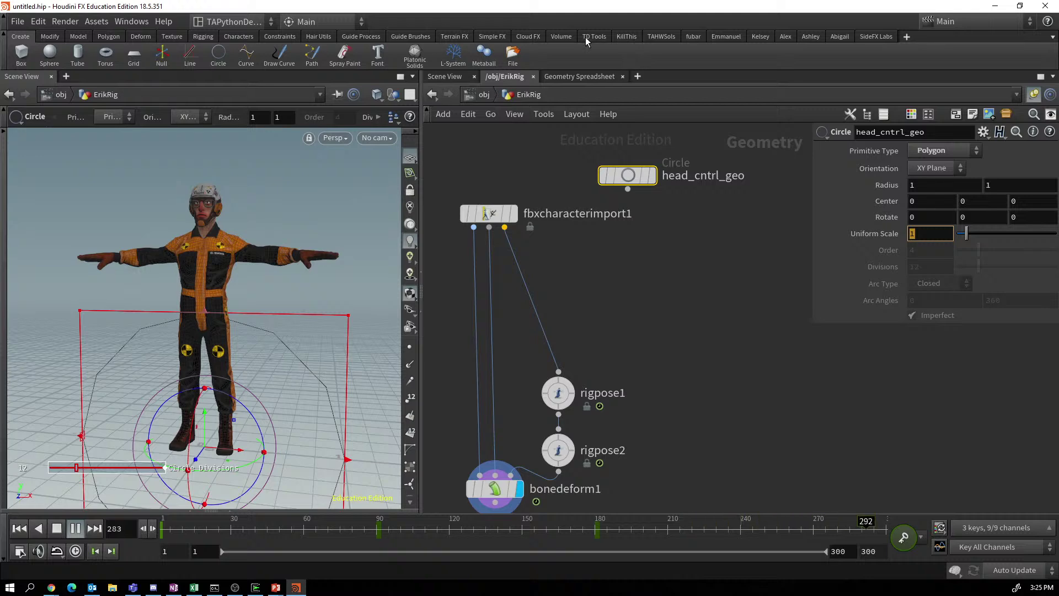
pyautogui.write('.4')
pyautogui.press('Return')
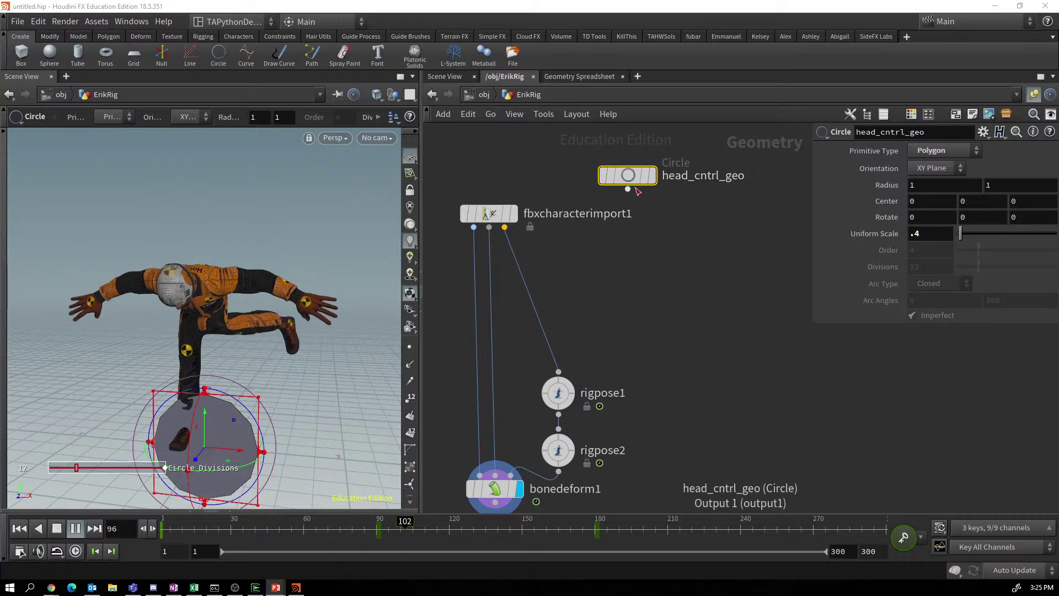
# Connect a Color node after head_cntrl_geo, set its color to orange (1, 0.5, 0), and make it the displayed node.
pyautogui.moveTo(627, 191); pyautogui.dragTo(615, 253)
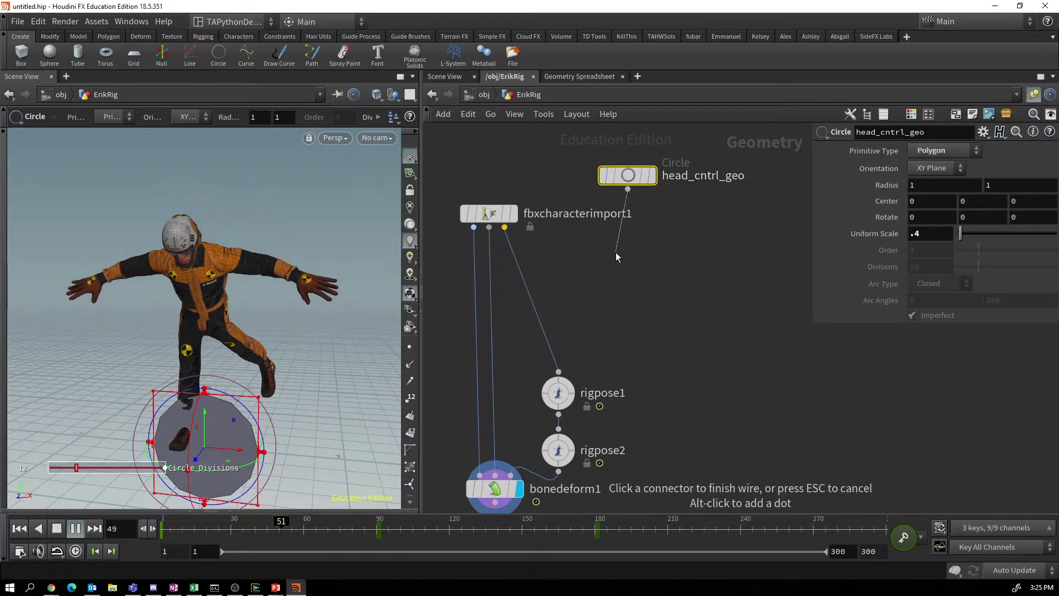
pyautogui.press('Tab')
pyautogui.write('color')
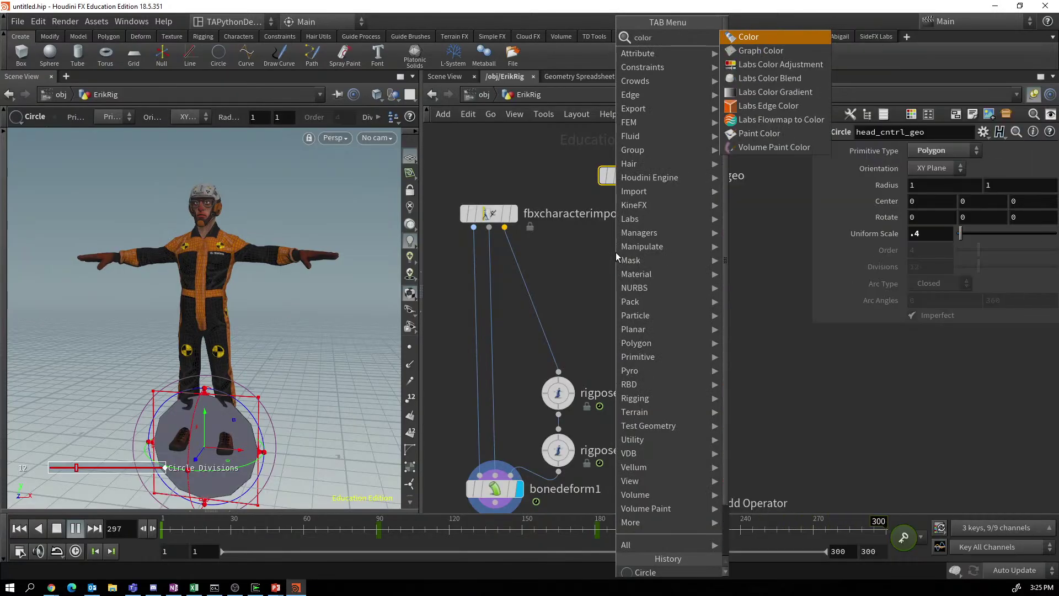
pyautogui.click(751, 40)
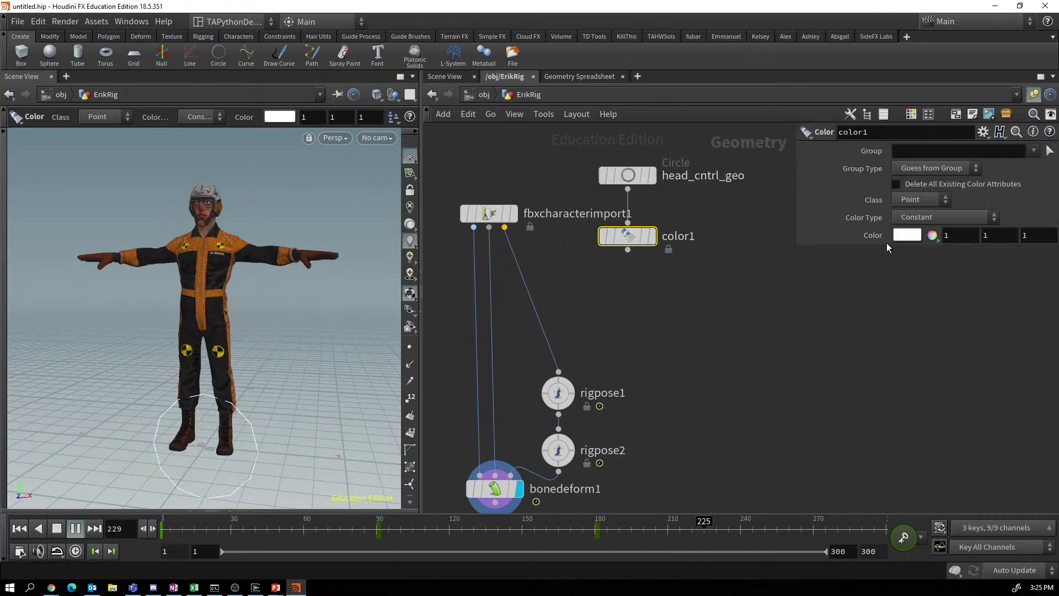
pyautogui.click(906, 236)
pyautogui.click(821, 131)
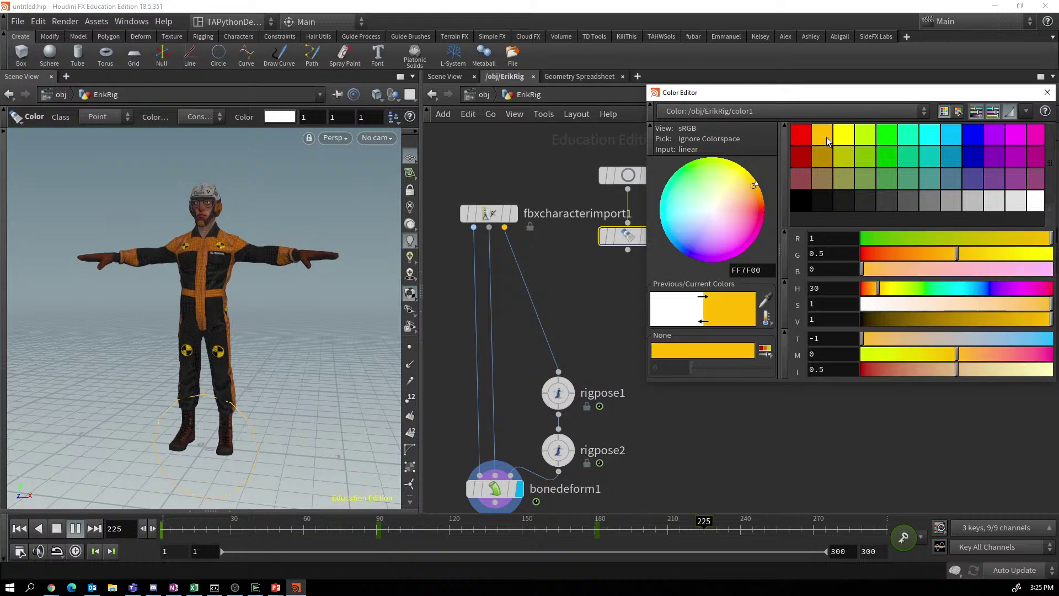
pyautogui.click(1047, 92)
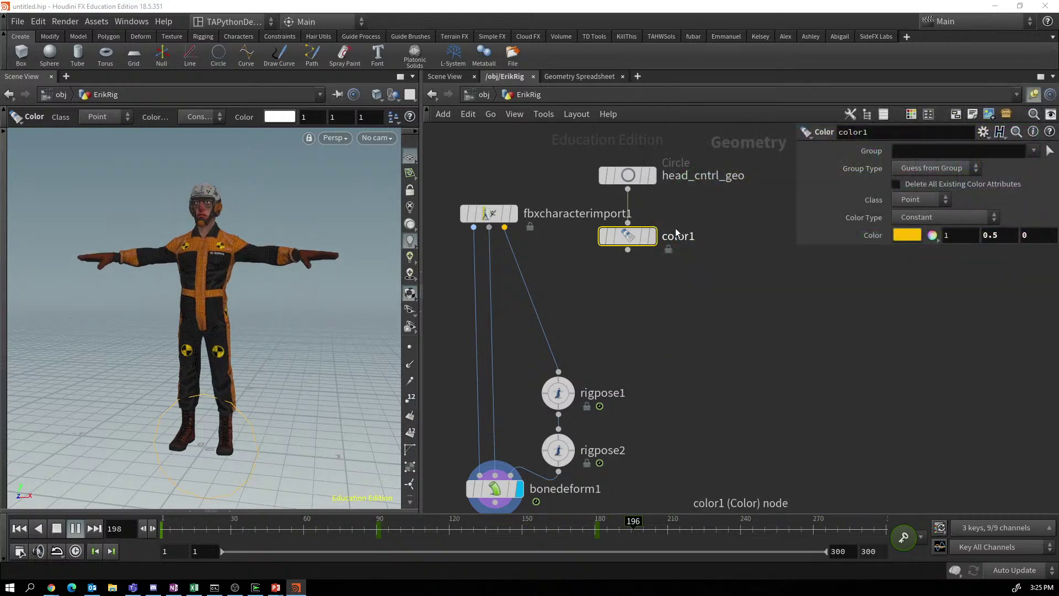
pyautogui.click(652, 236)
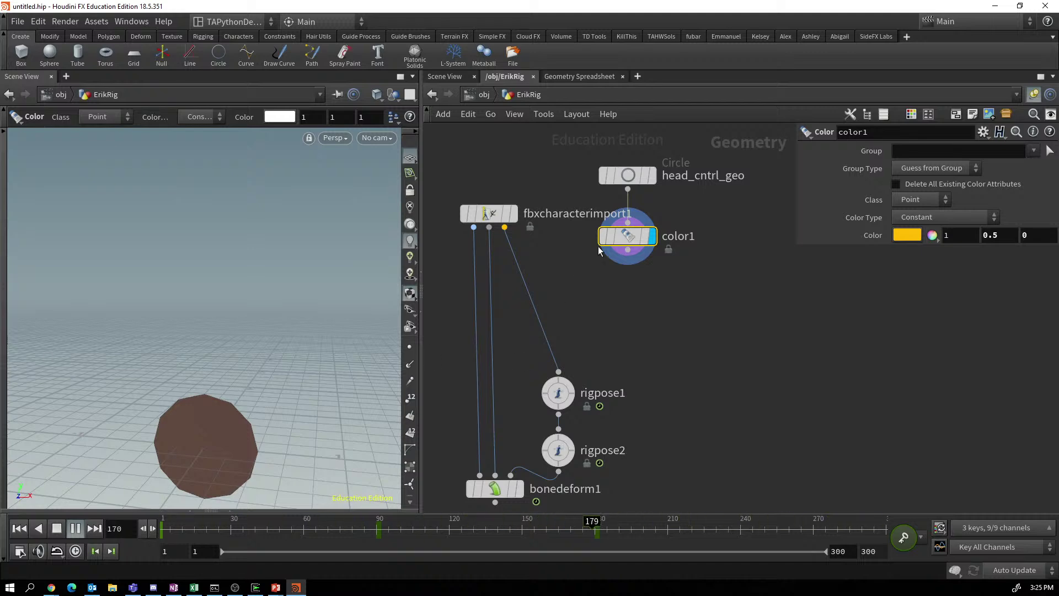
pyautogui.moveTo(633, 237); pyautogui.dragTo(631, 272)
pyautogui.press('Tab')
pyautogui.write('n')
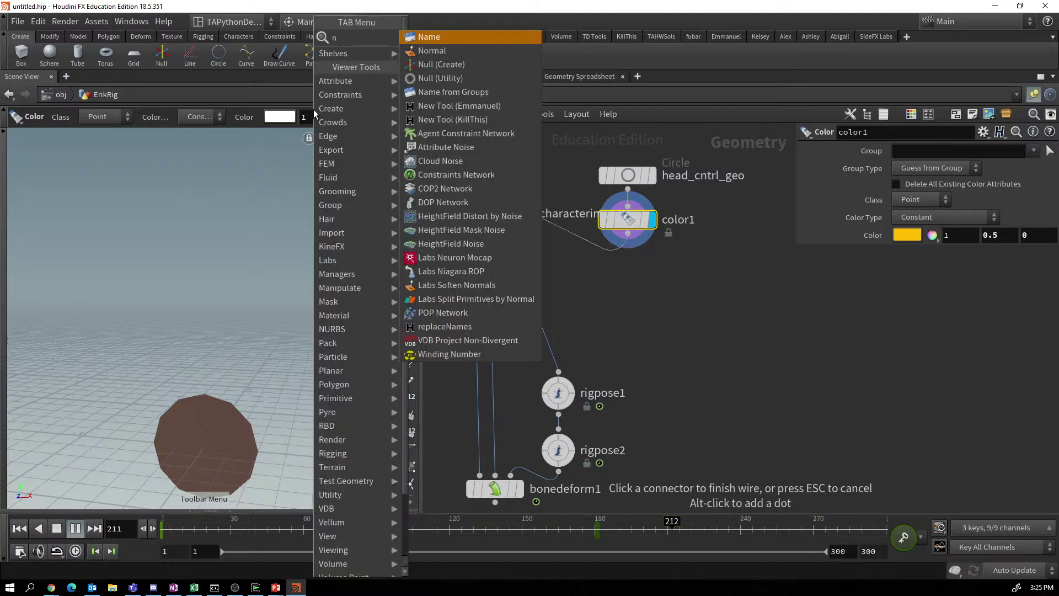
pyautogui.write('ame')
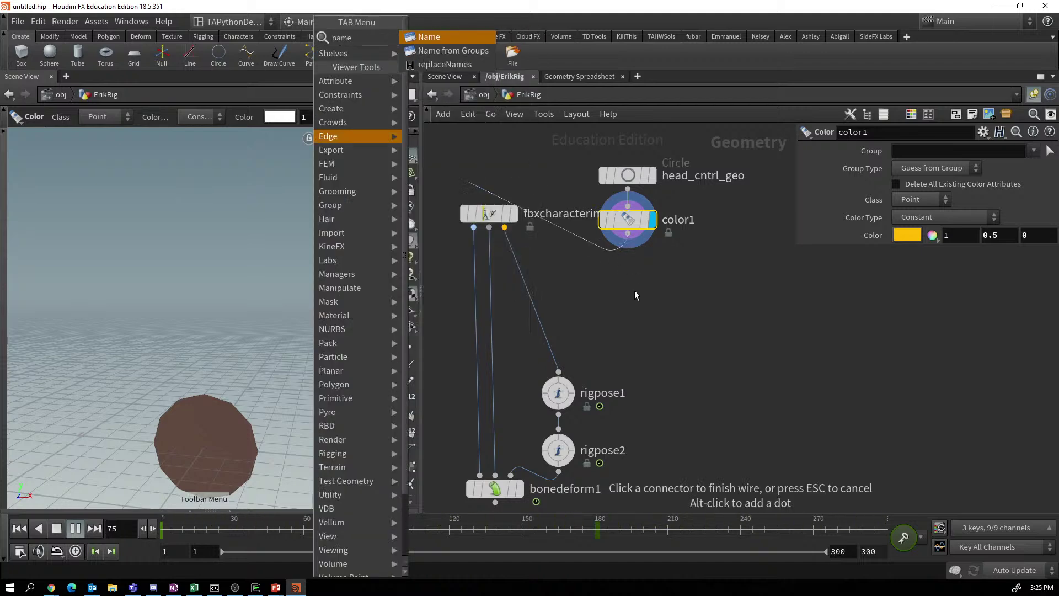
pyautogui.click(637, 300)
# Add a Name node connected to the output of color1.
pyautogui.press('Tab')
pyautogui.write('name')
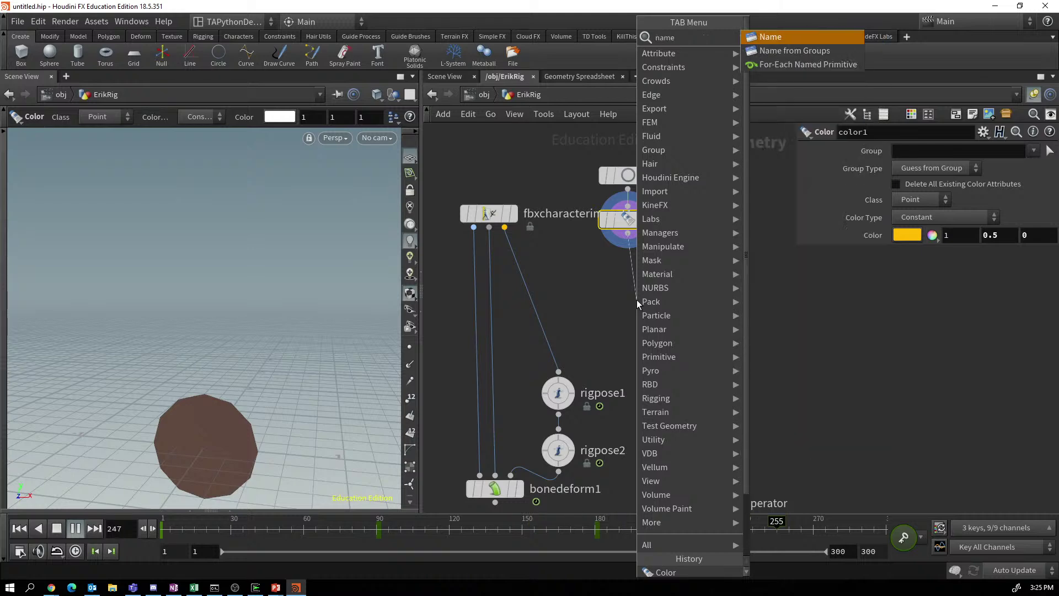
pyautogui.click(772, 39)
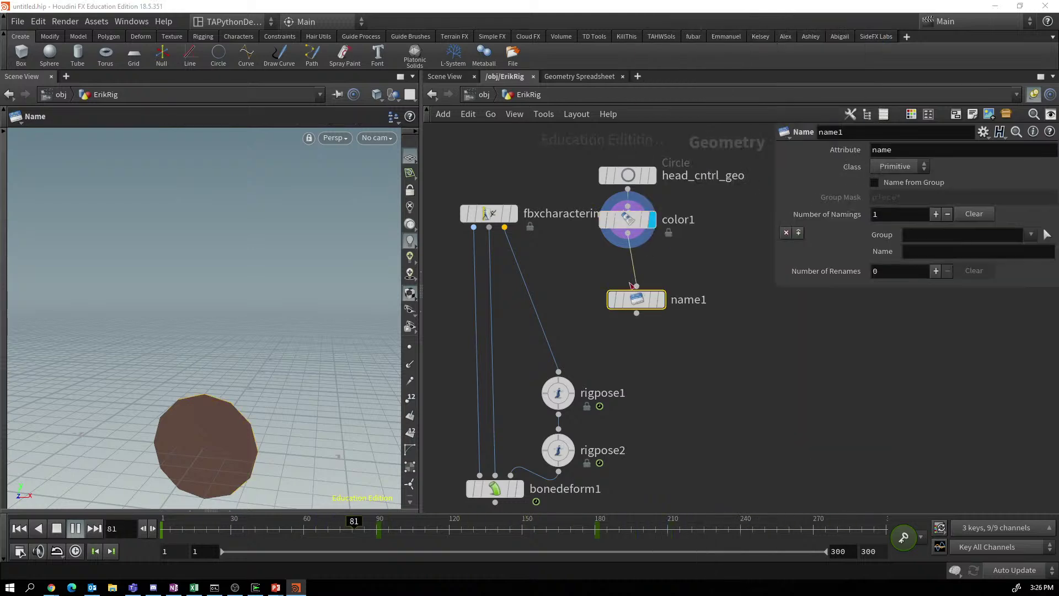
# Place name1 directly below color1, make it the displayed node, and stop playback at frame 1.
pyautogui.moveTo(641, 298); pyautogui.dragTo(640, 252)
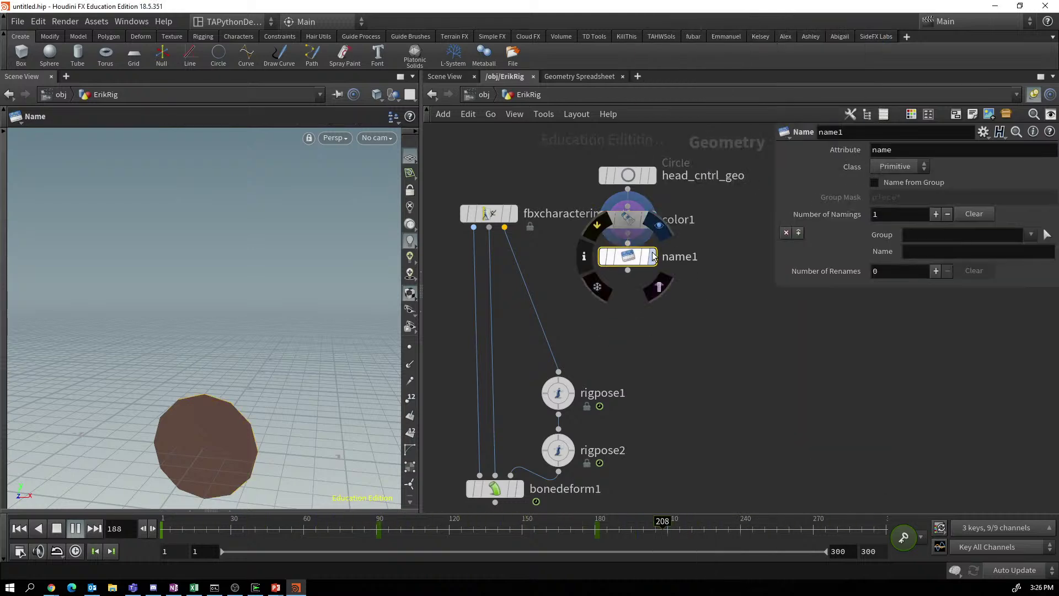
pyautogui.click(653, 256)
pyautogui.click(57, 530)
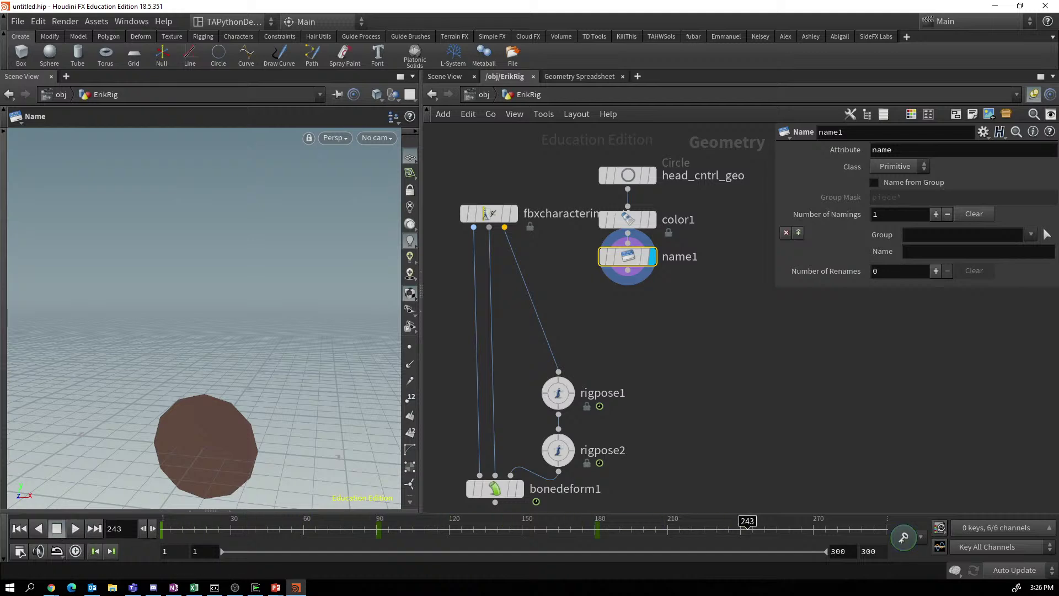
pyautogui.click(20, 528)
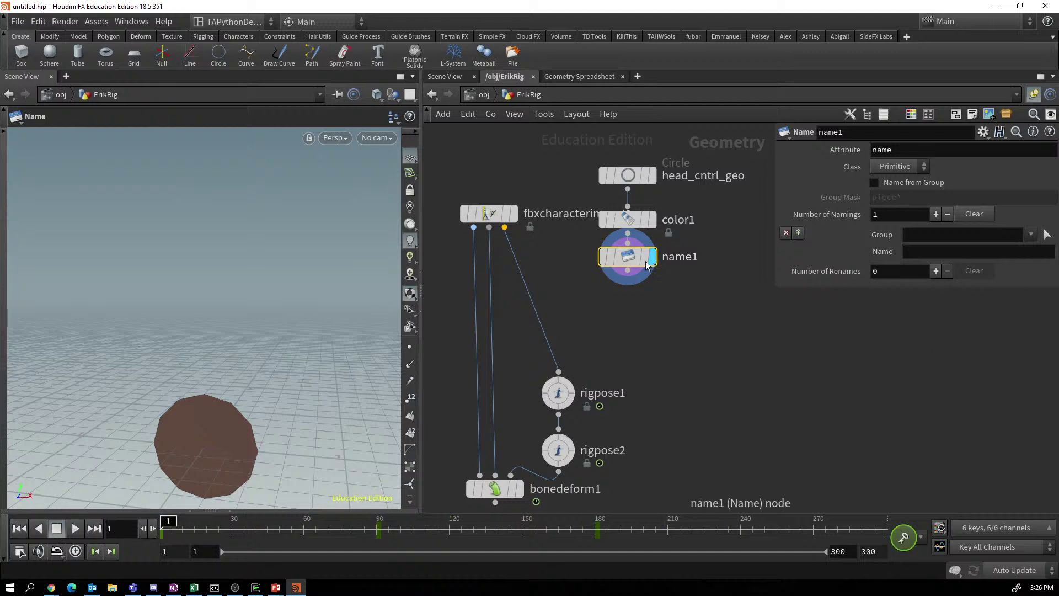
# Set name1's Name value to head_cntrl and check the node's attributes in its node info.
pyautogui.moveTo(628, 258); pyautogui.dragTo(628, 273)
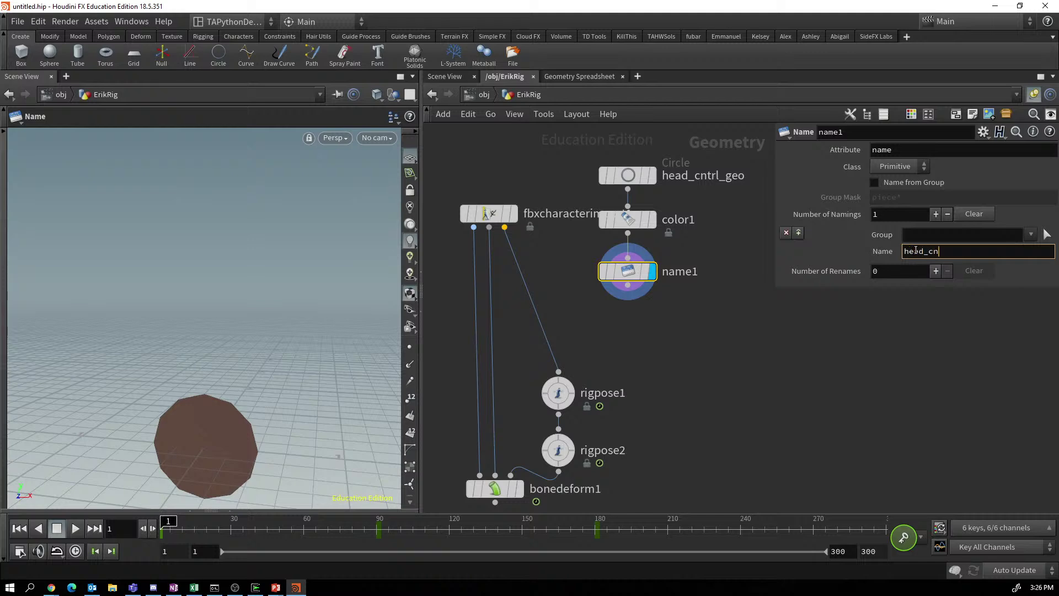
pyautogui.press('Return')
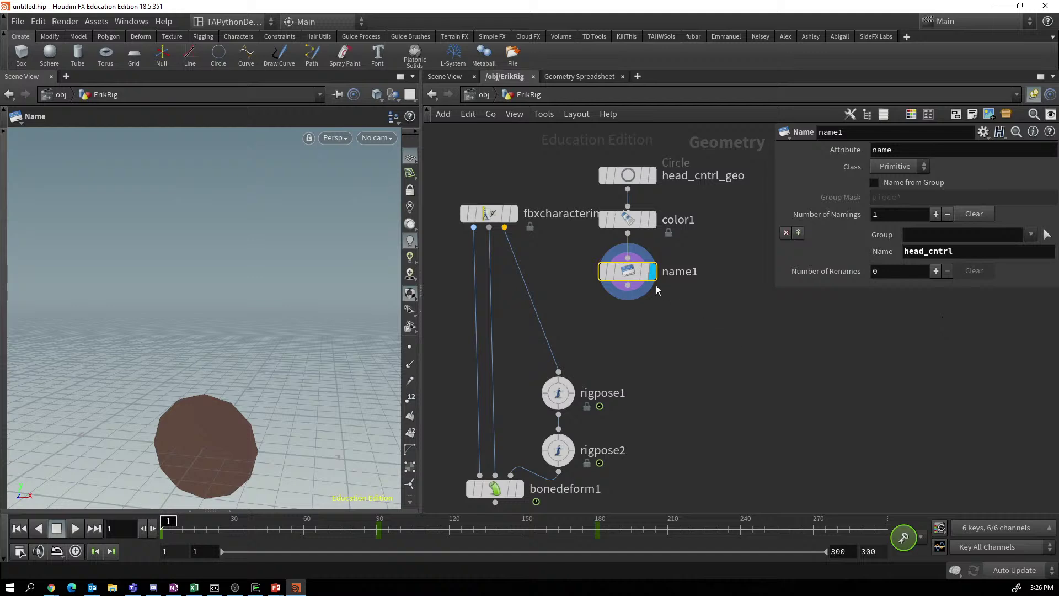
pyautogui.moveTo(653, 284)
pyautogui.click(580, 275)
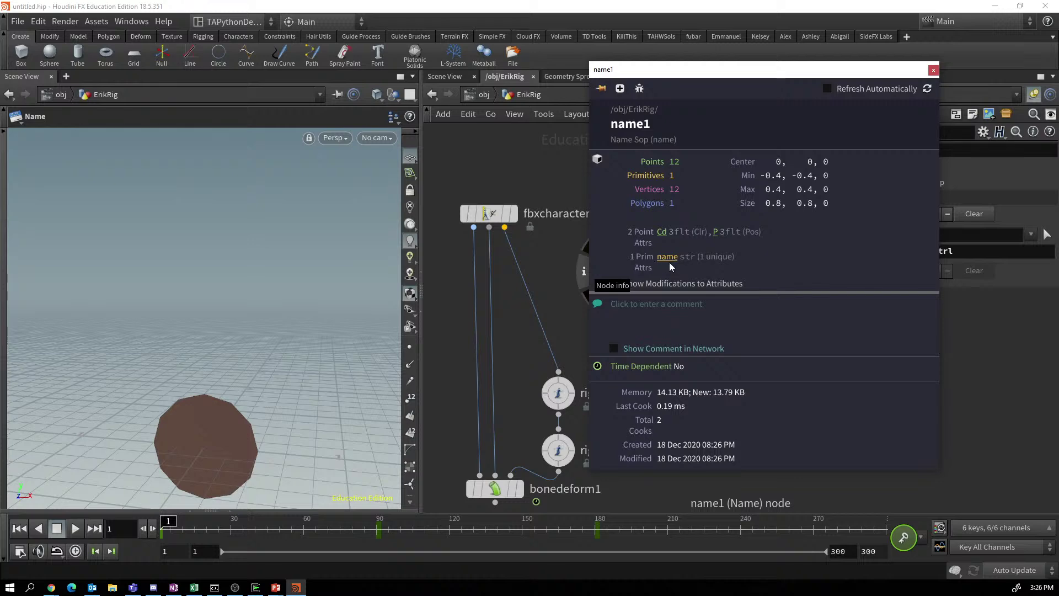
pyautogui.click(933, 71)
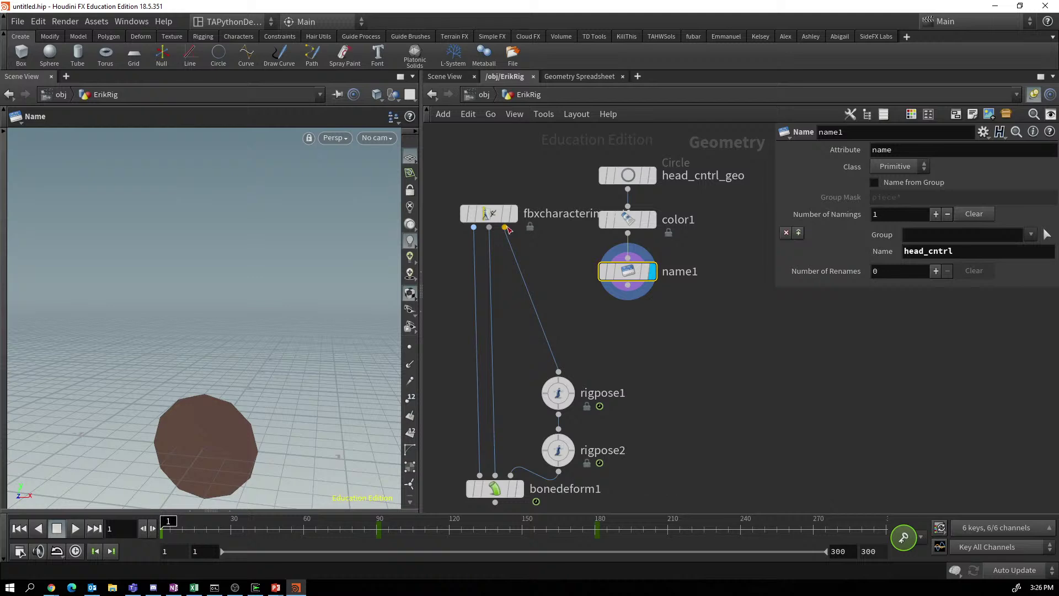
# Add an Attach Control Geometry node fed by the character import's animated pose and name1, and connect its output to rigpose1.
pyautogui.moveTo(507, 229); pyautogui.dragTo(628, 258)
pyautogui.moveTo(504, 229); pyautogui.dragTo(528, 332)
pyautogui.press('Tab')
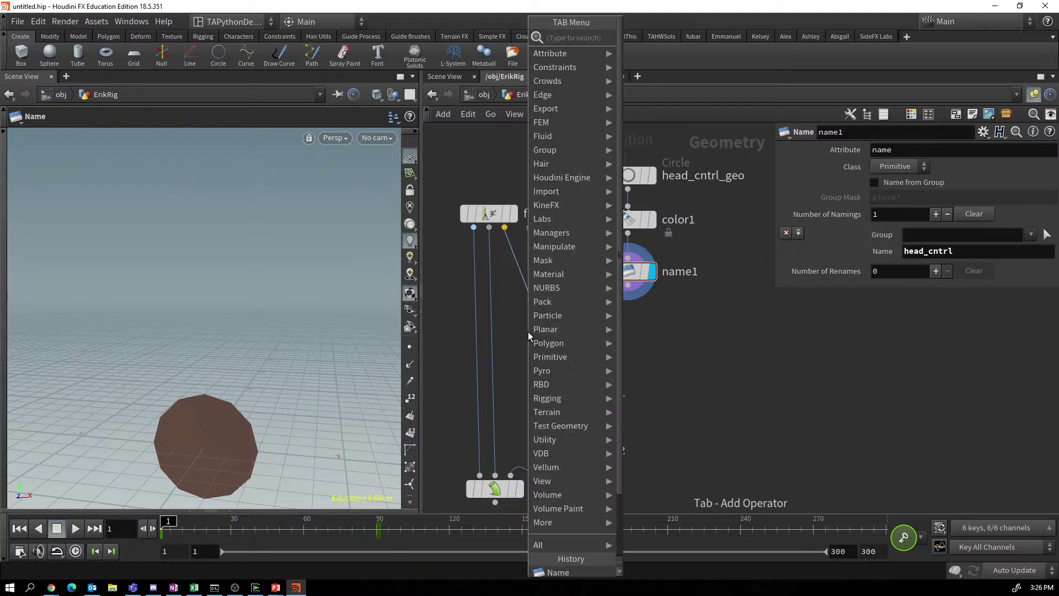
pyautogui.write('att')
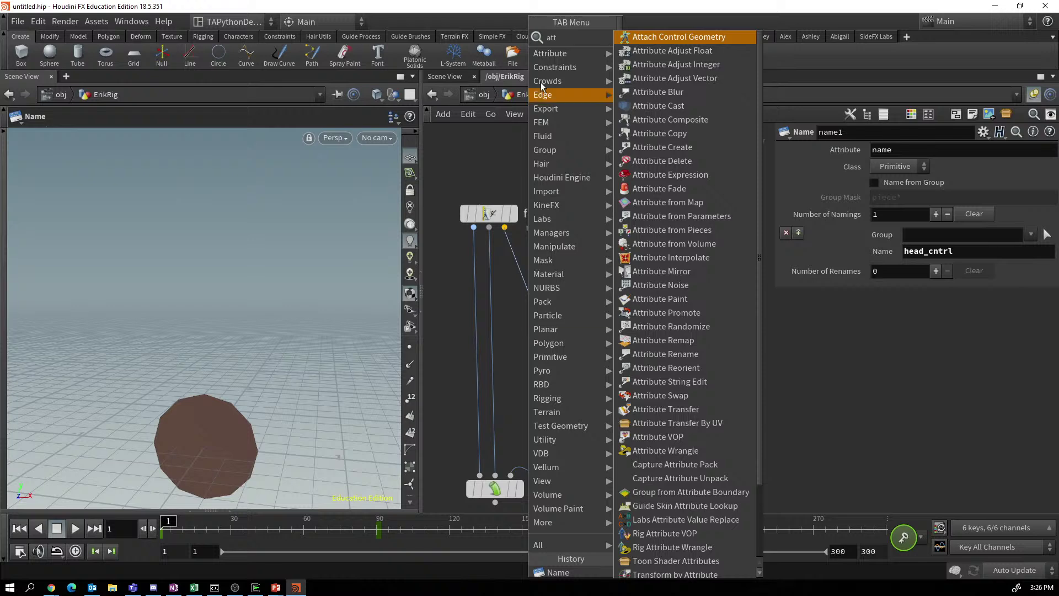
pyautogui.click(667, 38)
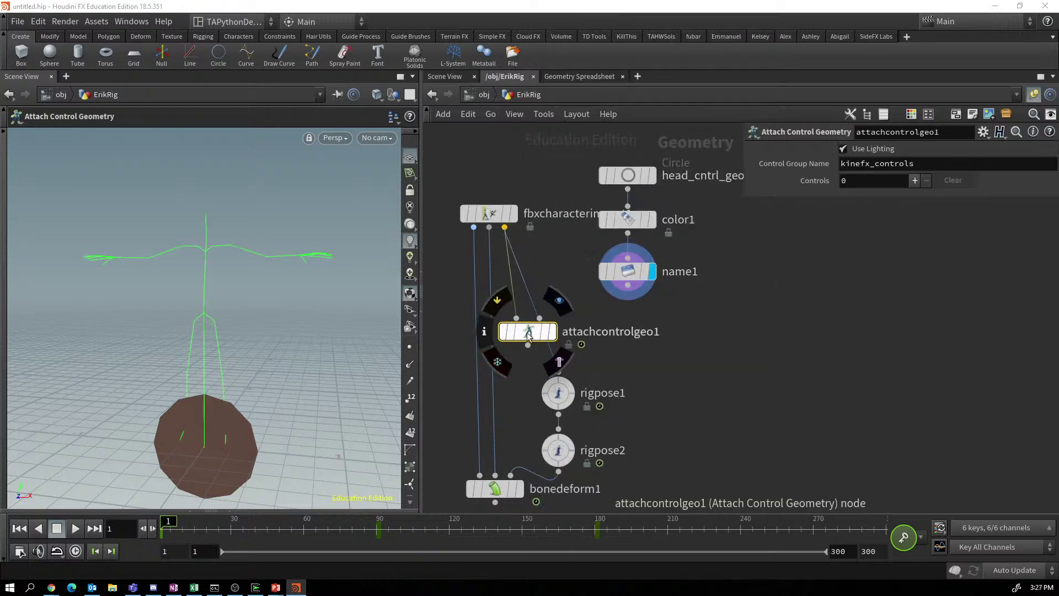
pyautogui.moveTo(550, 330); pyautogui.dragTo(609, 324)
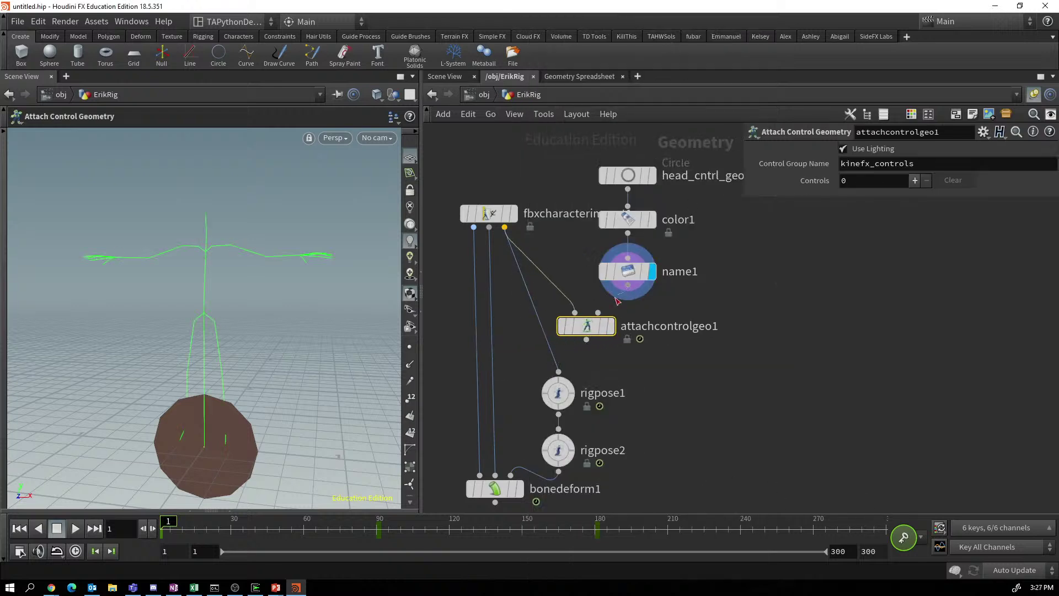
pyautogui.moveTo(628, 286); pyautogui.dragTo(558, 372)
# Display bonedeform1 and reposition attachcontrolgeo1 between the character import and rigpose1.
pyautogui.click(505, 491)
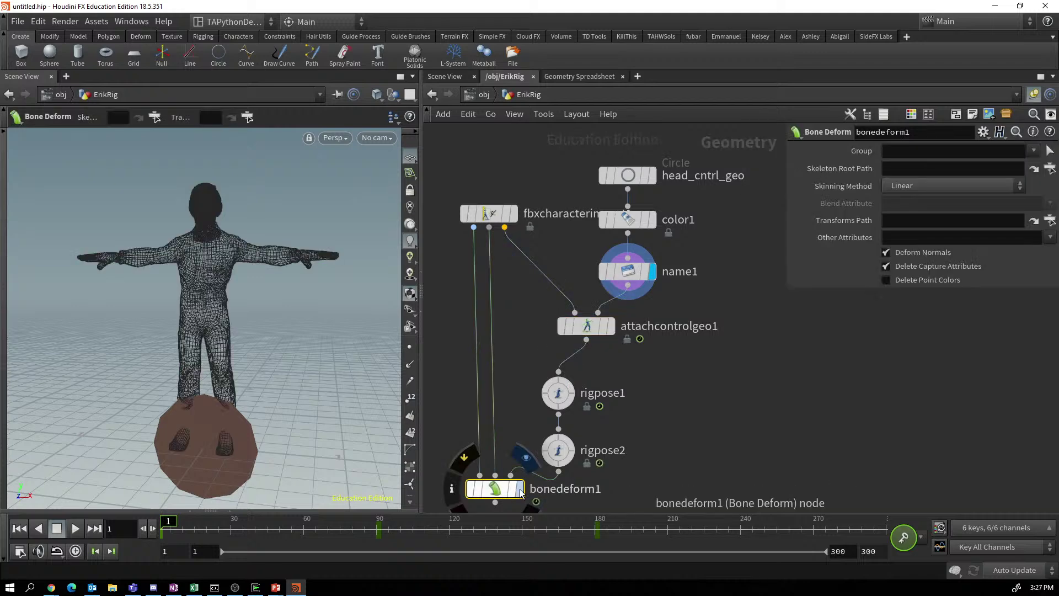
pyautogui.click(519, 488)
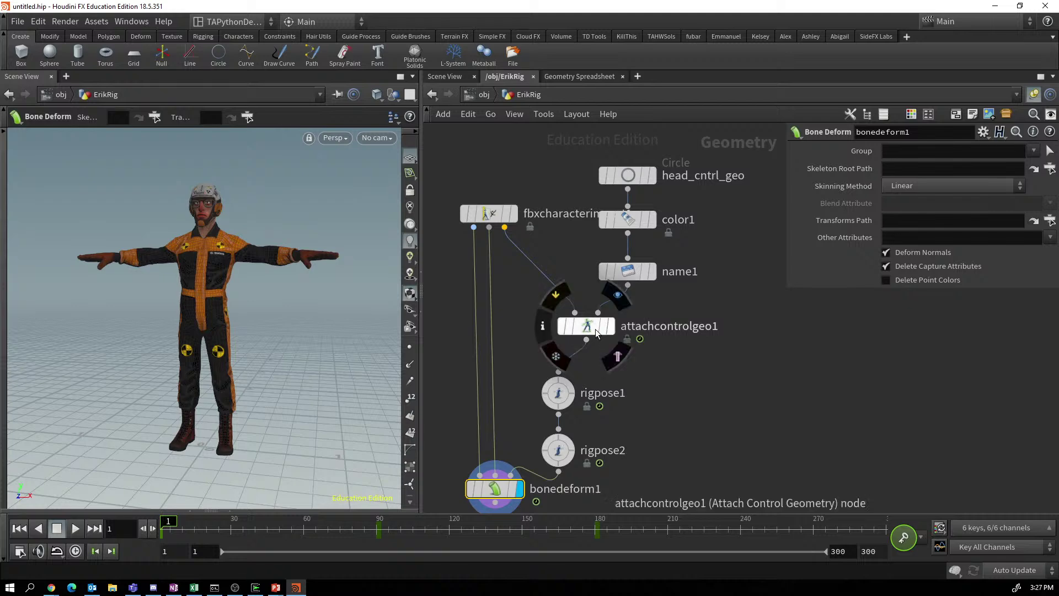
pyautogui.moveTo(591, 331); pyautogui.dragTo(549, 330)
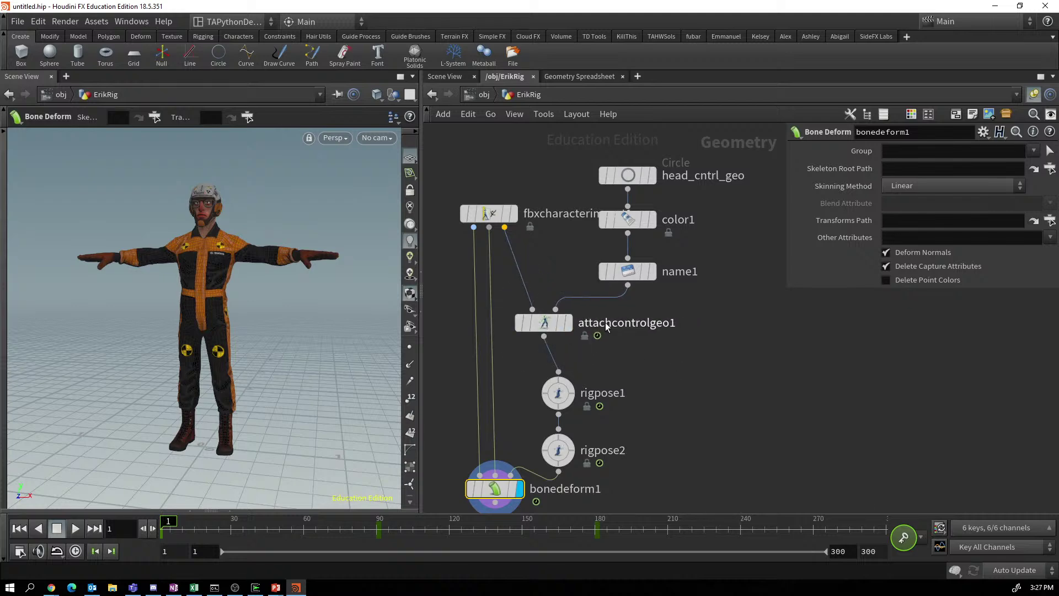
pyautogui.moveTo(548, 325); pyautogui.dragTo(549, 321)
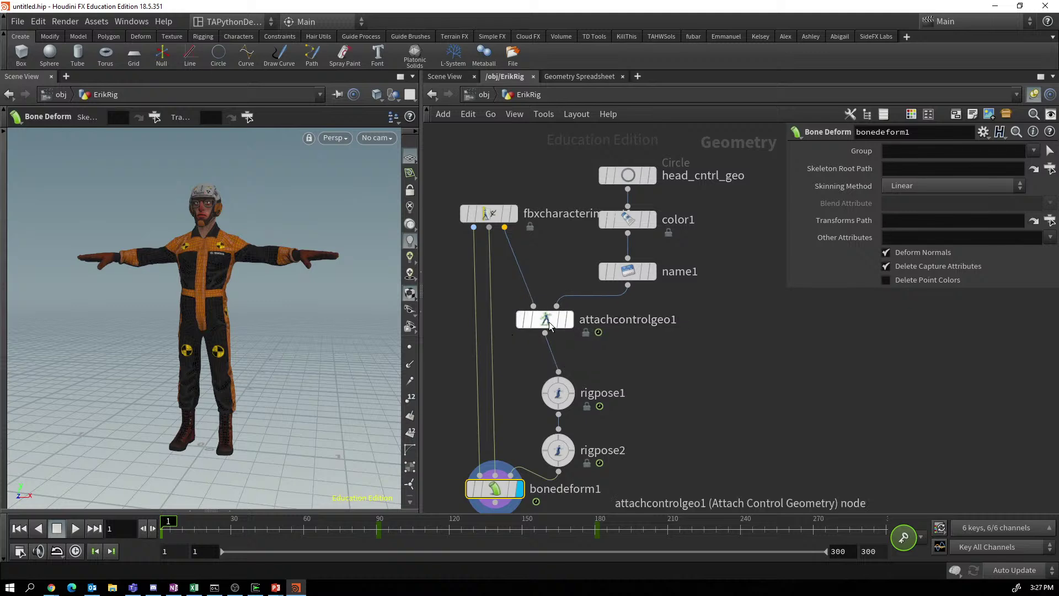
pyautogui.click(895, 222)
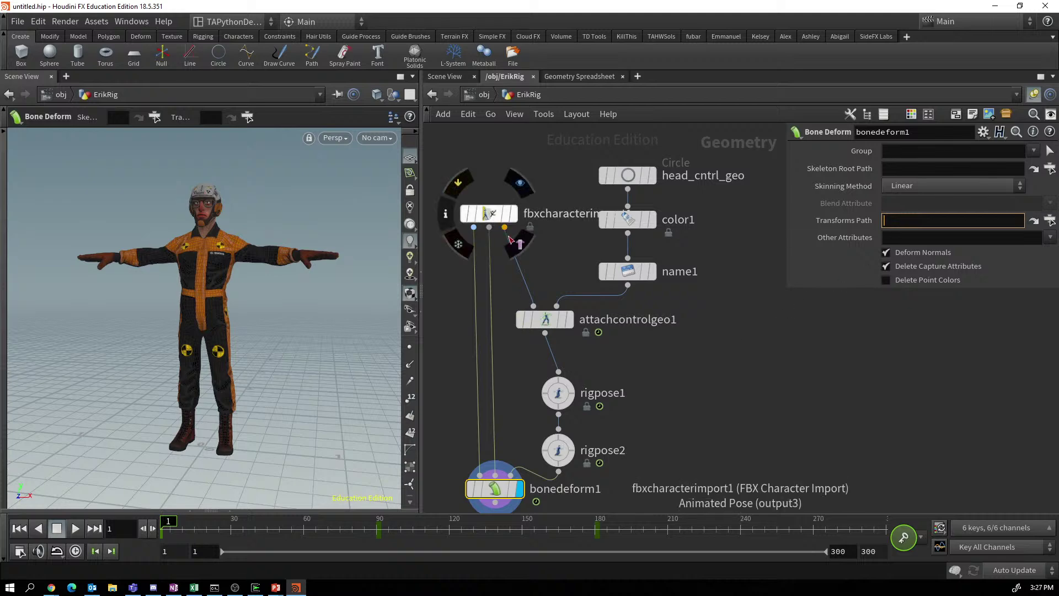
pyautogui.moveTo(561, 322)
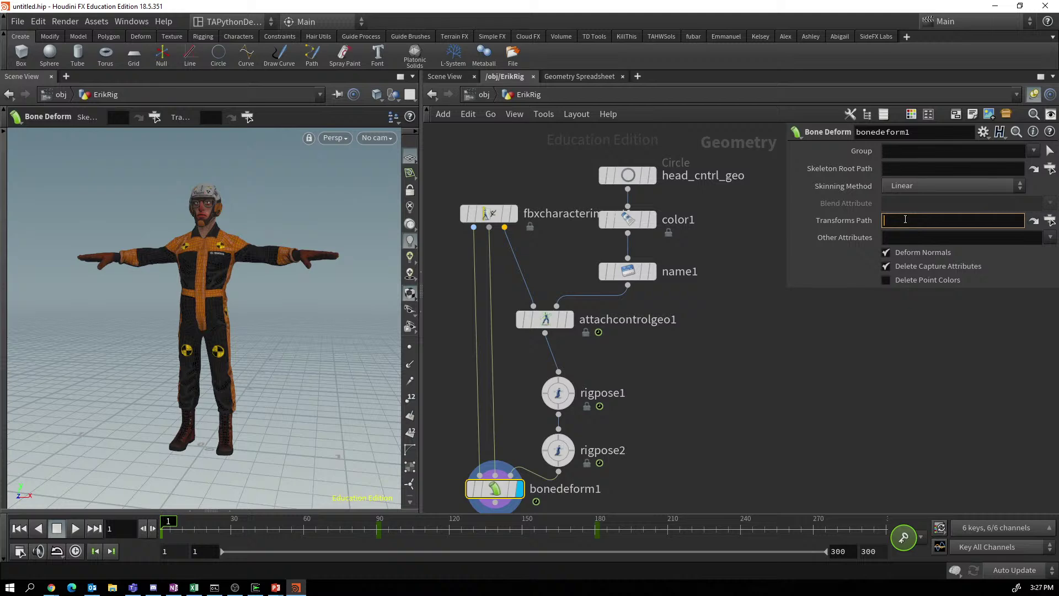
pyautogui.write('@name==headf')
pyautogui.press('BackSpace')
pyautogui.write('\\')
pyautogui.press('Return')
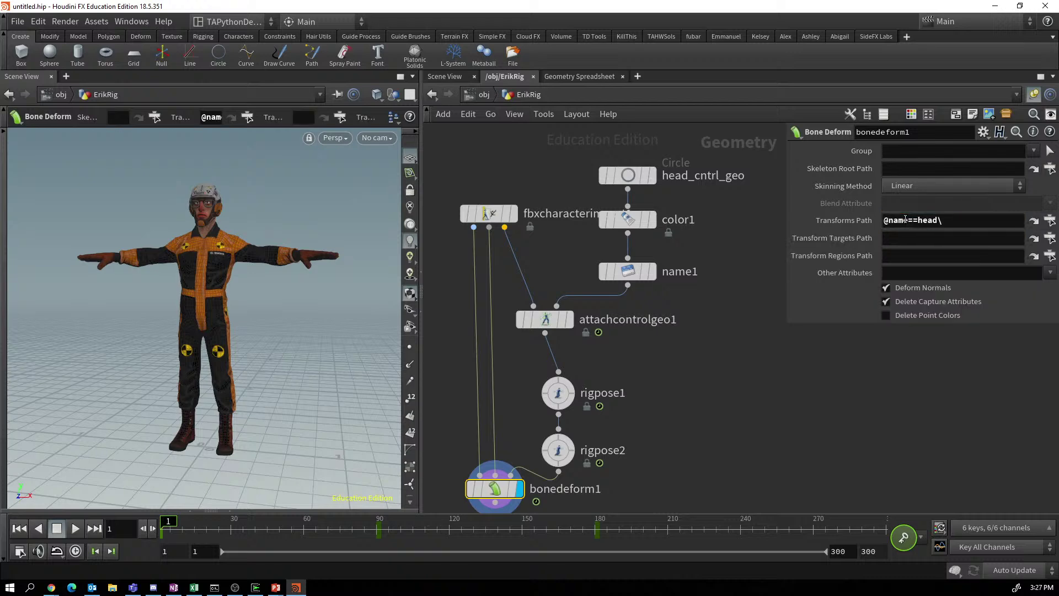
pyautogui.hotkey('ctrl', 'z')
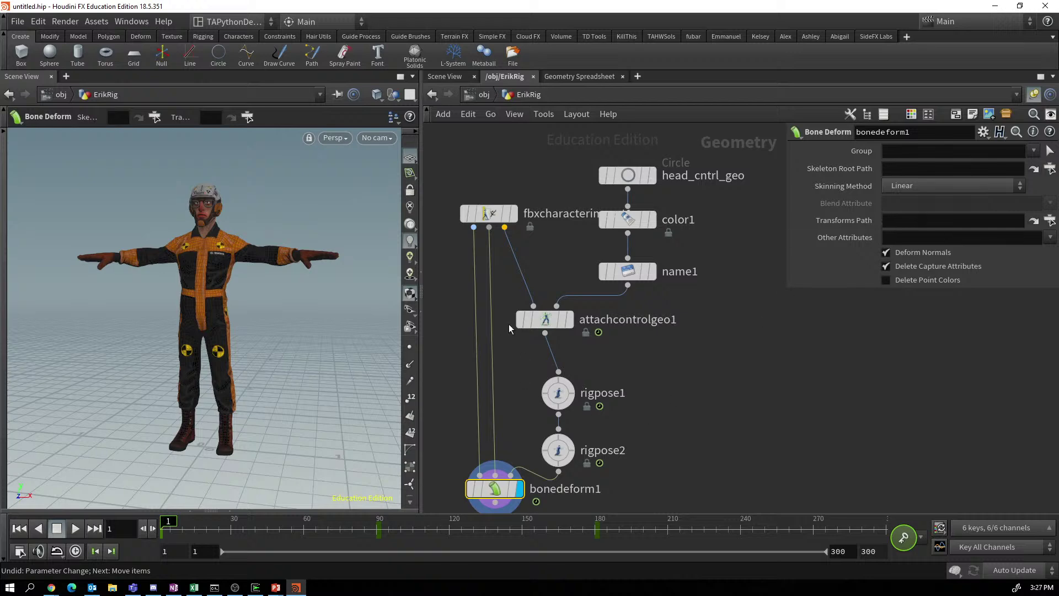
pyautogui.click(549, 319)
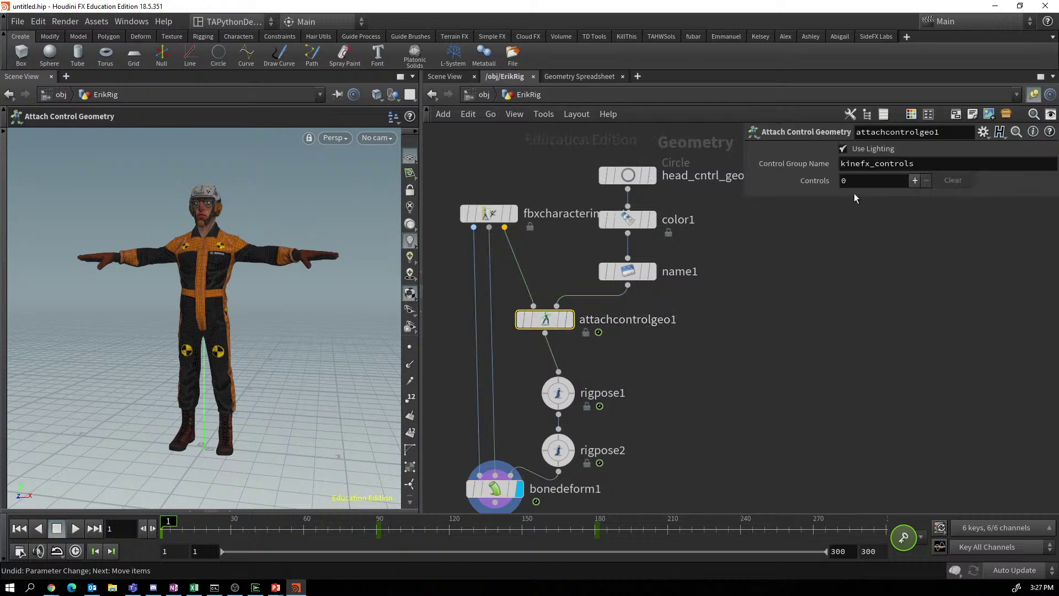
pyautogui.click(916, 181)
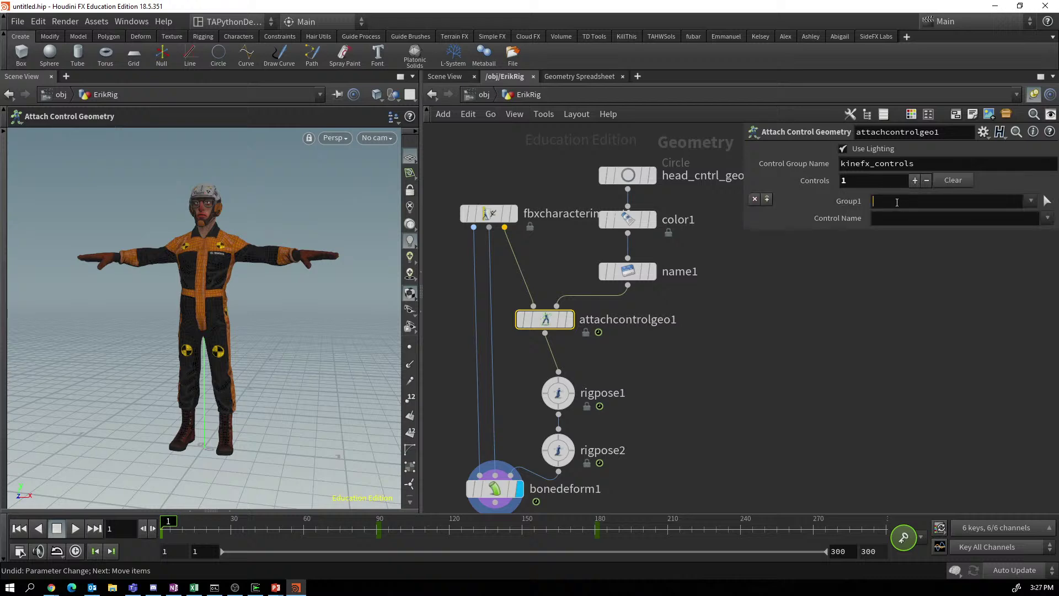
pyautogui.click(897, 202)
pyautogui.write('@name==head')
pyautogui.press('Return')
pyautogui.click(885, 219)
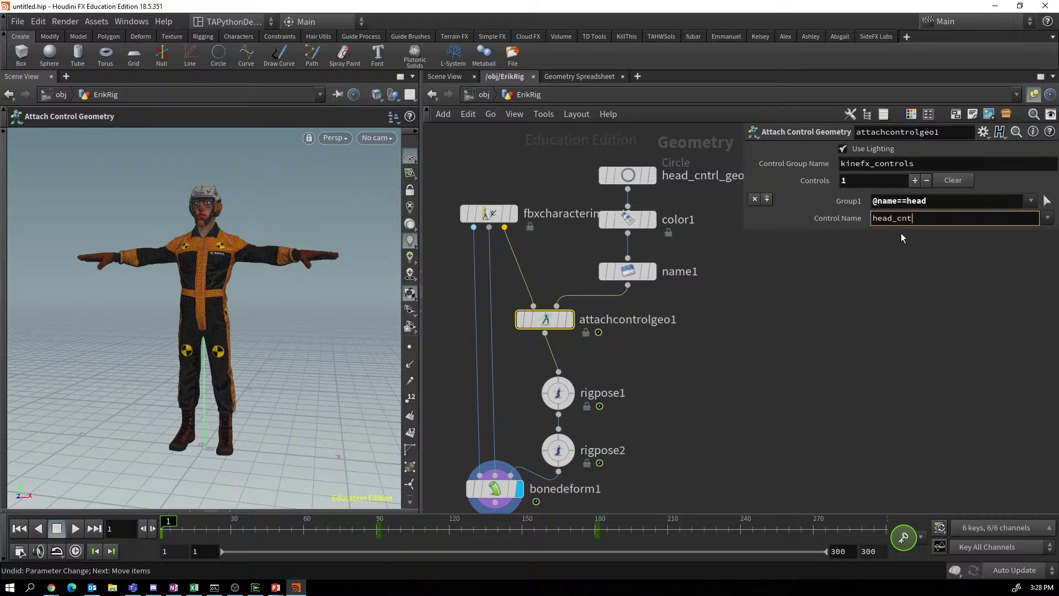
pyautogui.press('Return')
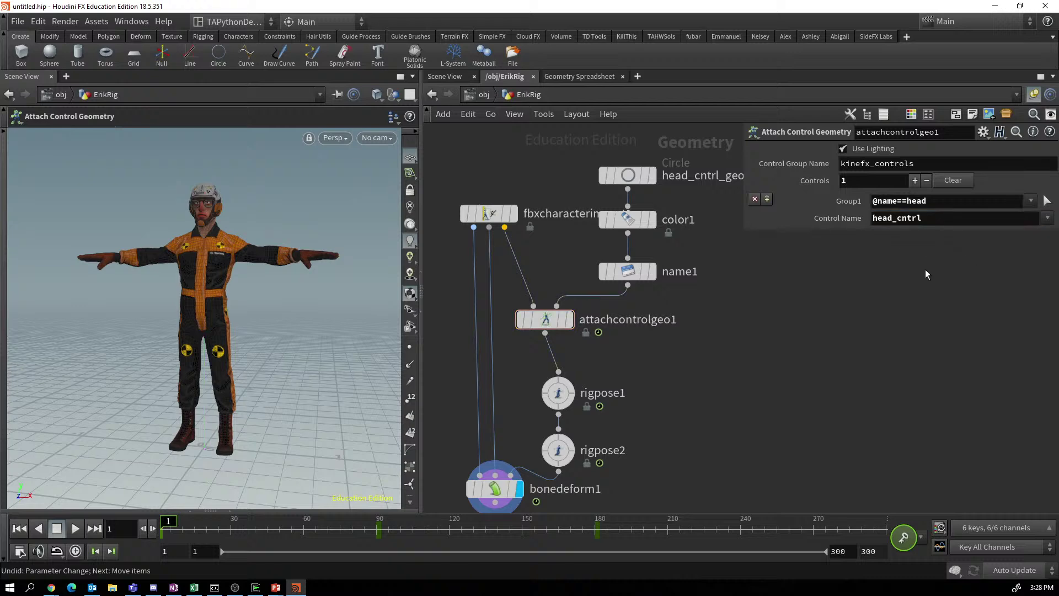
# Align the bonedeform1 node vertically beneath the fbxcharacterimport1 node.
pyautogui.moveTo(497, 484); pyautogui.dragTo(491, 487)
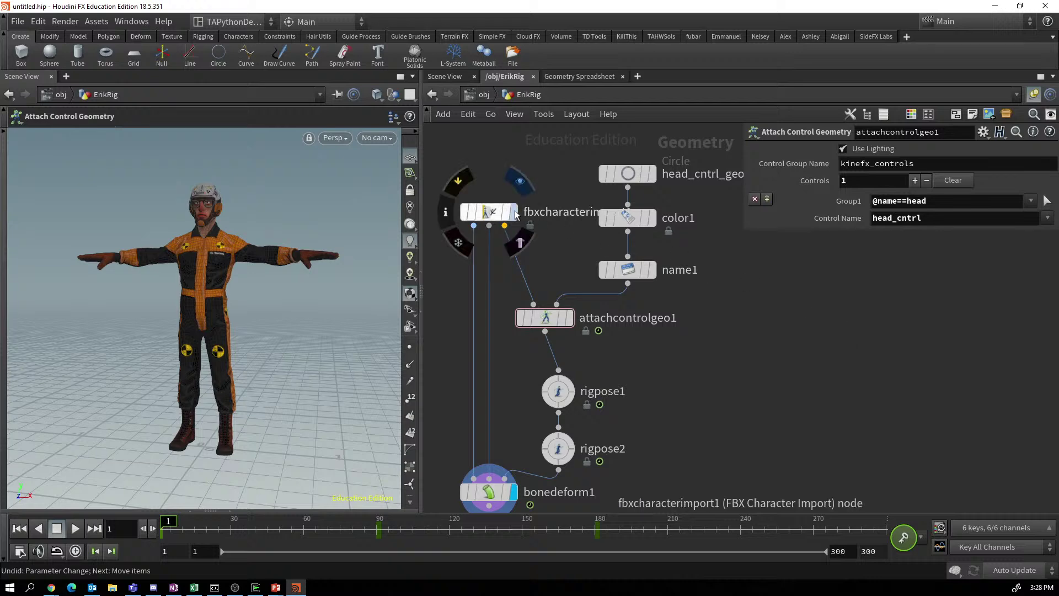
pyautogui.moveTo(725, 391)
pyautogui.mouseDown(button='right')
pyautogui.moveTo(776, 381)
pyautogui.moveTo(719, 385)
pyautogui.mouseUp(button='right')
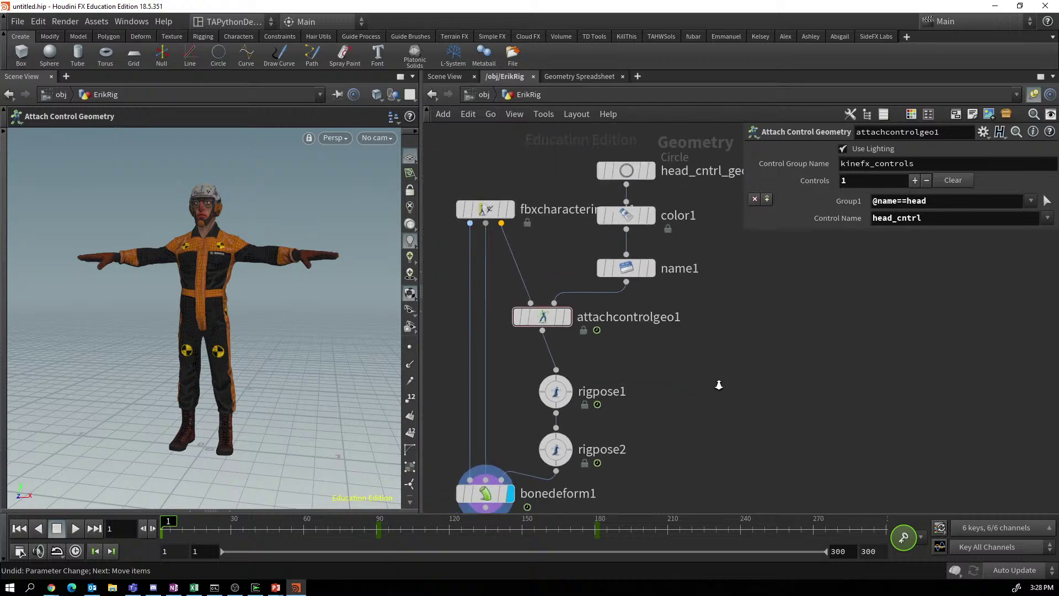
pyautogui.moveTo(719, 385); pyautogui.dragTo(775, 390, button='middle')
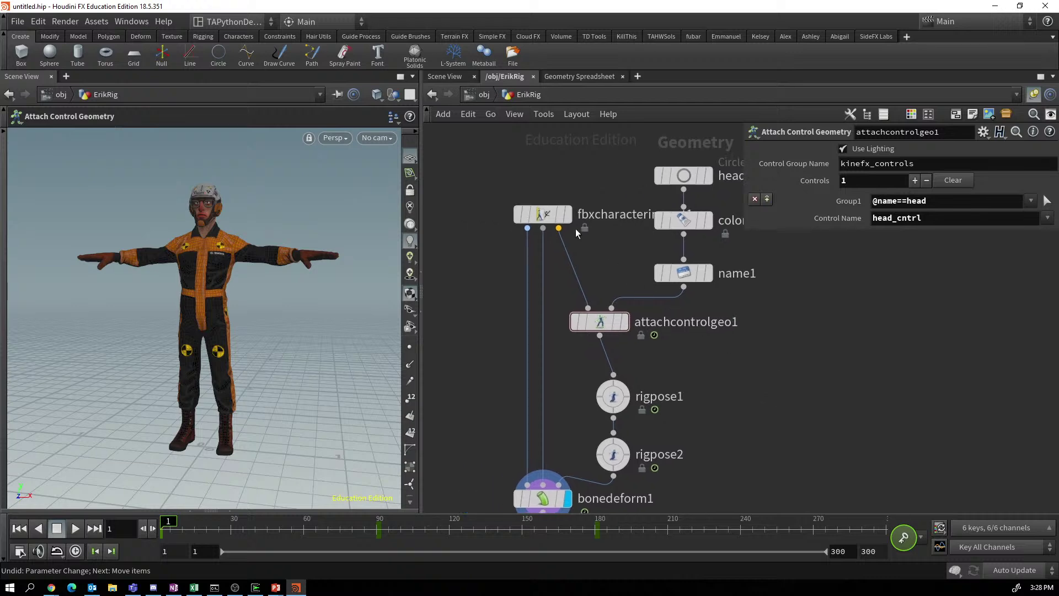
# Examine the joint names and transform attributes of fbxcharacterimport1's Animated Pose output in the Geometry Spreadsheet.
pyautogui.click(543, 215)
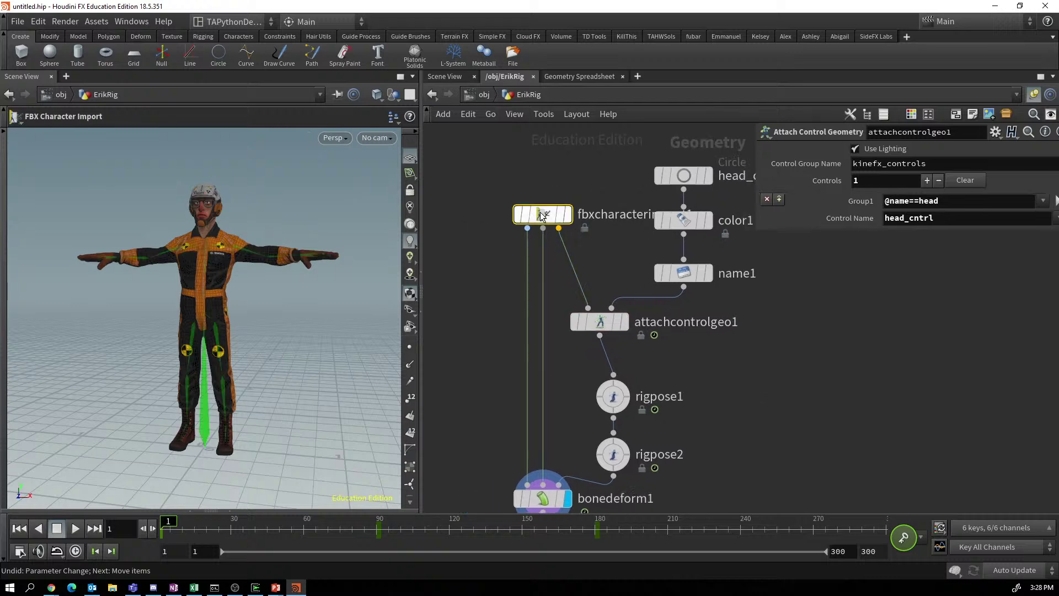
pyautogui.click(582, 76)
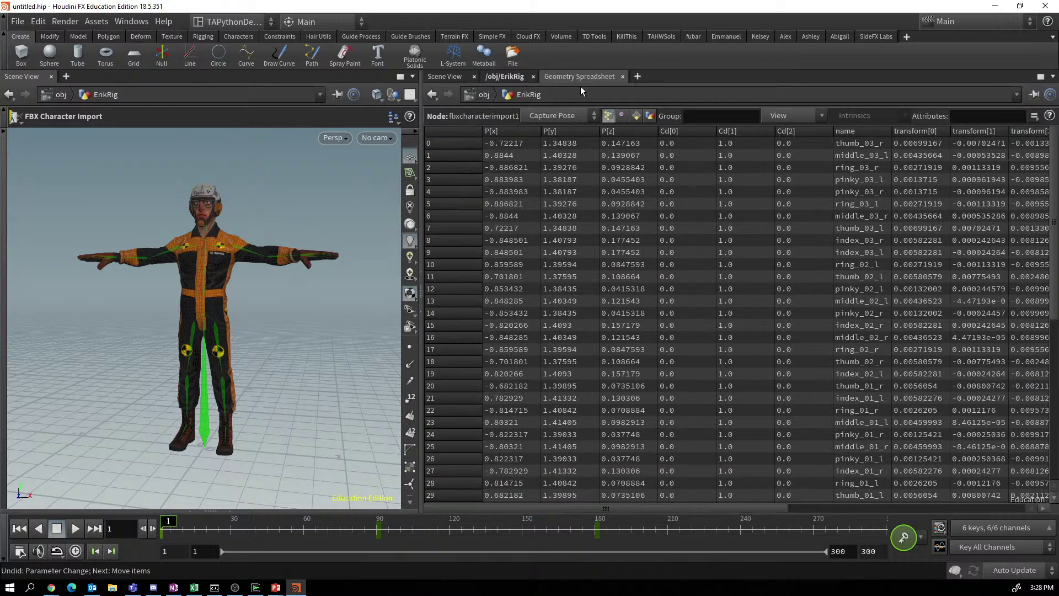
pyautogui.click(587, 116)
pyautogui.click(554, 157)
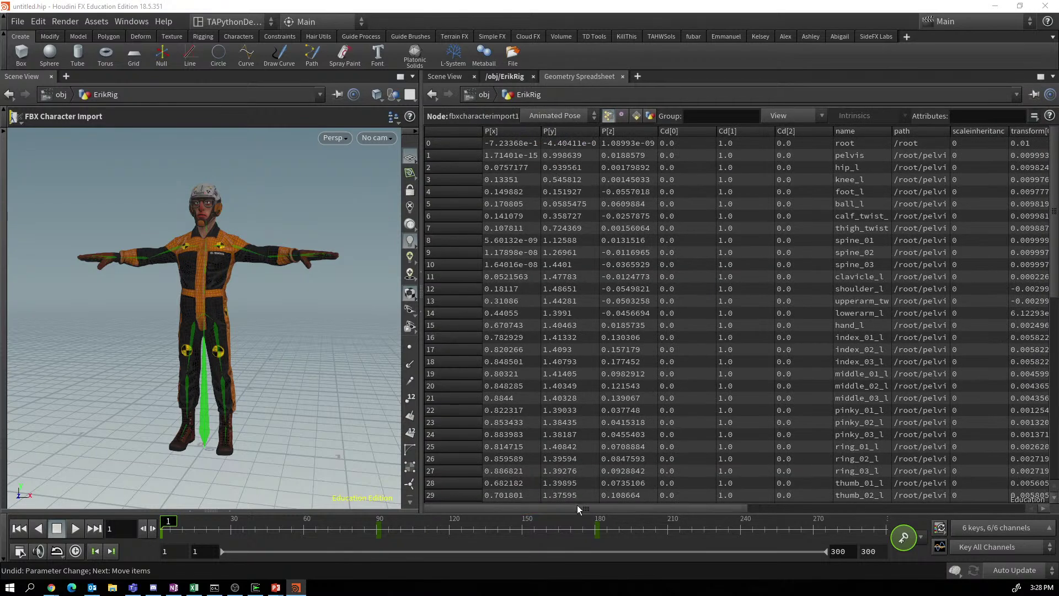
pyautogui.moveTo(581, 508); pyautogui.dragTo(827, 492)
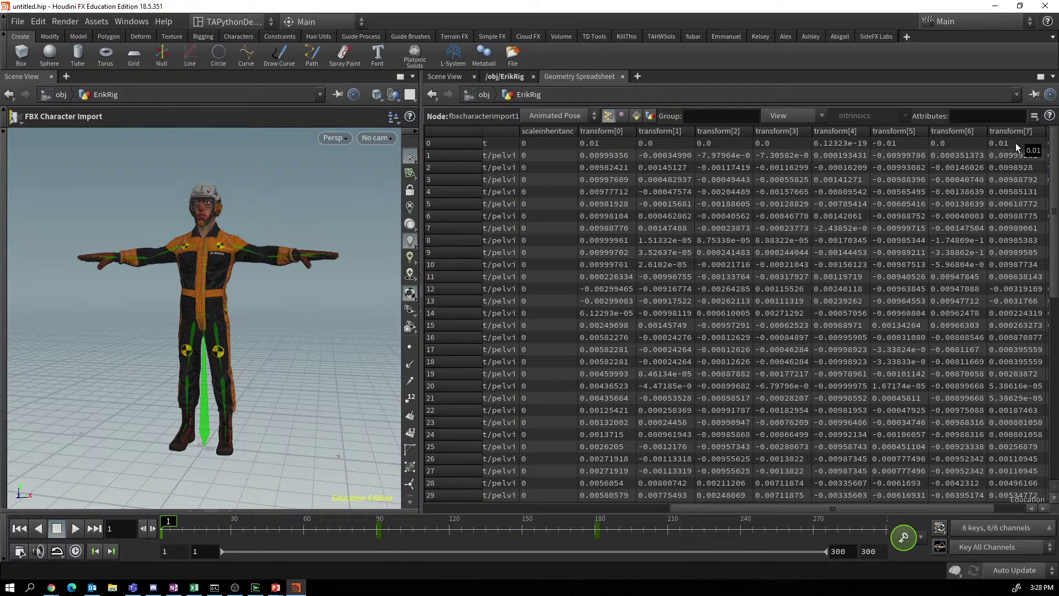
pyautogui.moveTo(854, 510); pyautogui.dragTo(911, 504)
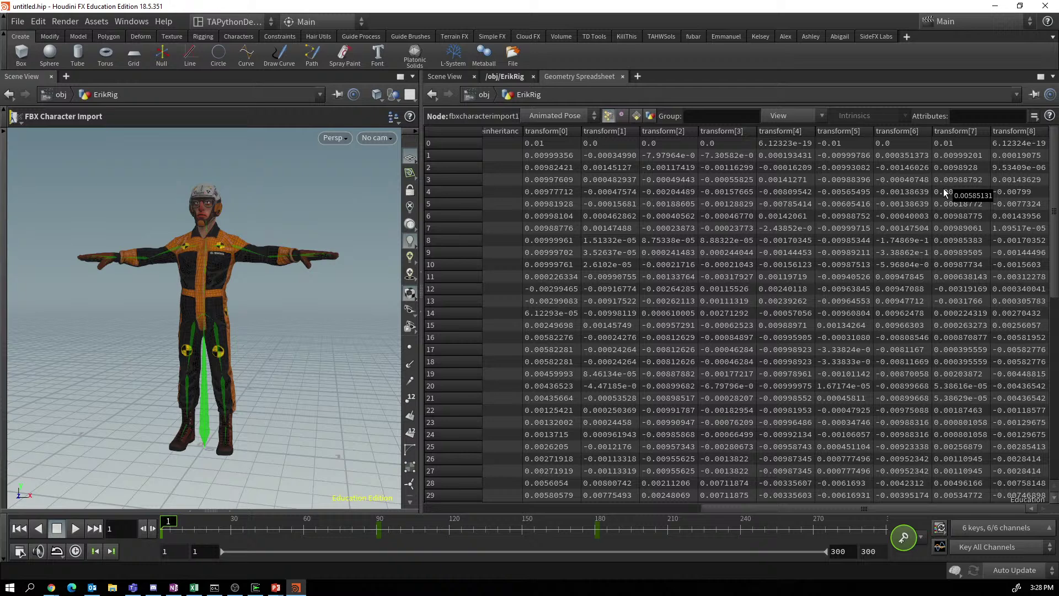
pyautogui.moveTo(834, 508); pyautogui.dragTo(773, 508)
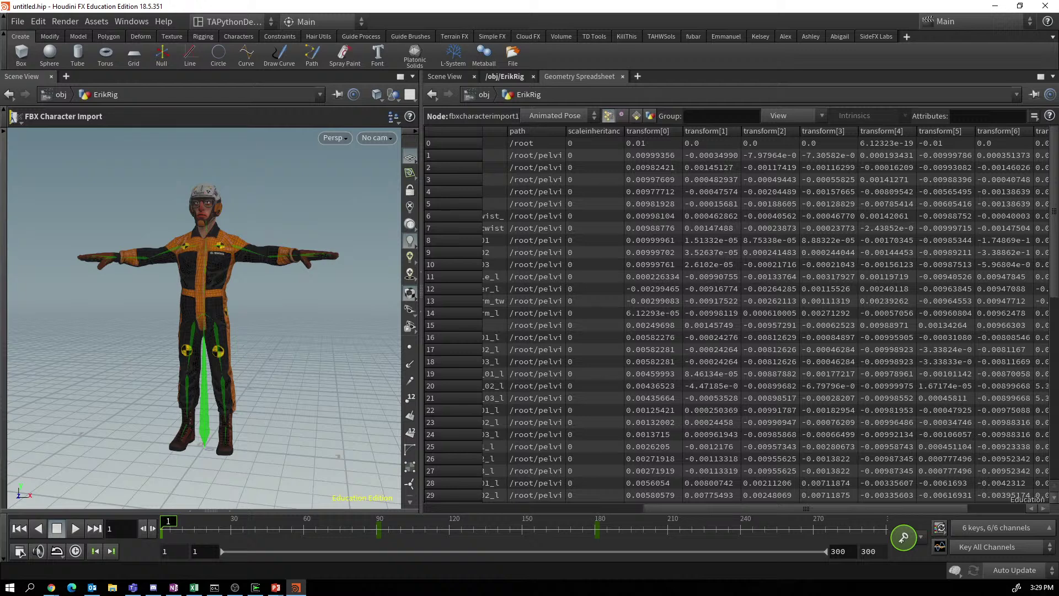
pyautogui.hotkey('alt', 'Tab')
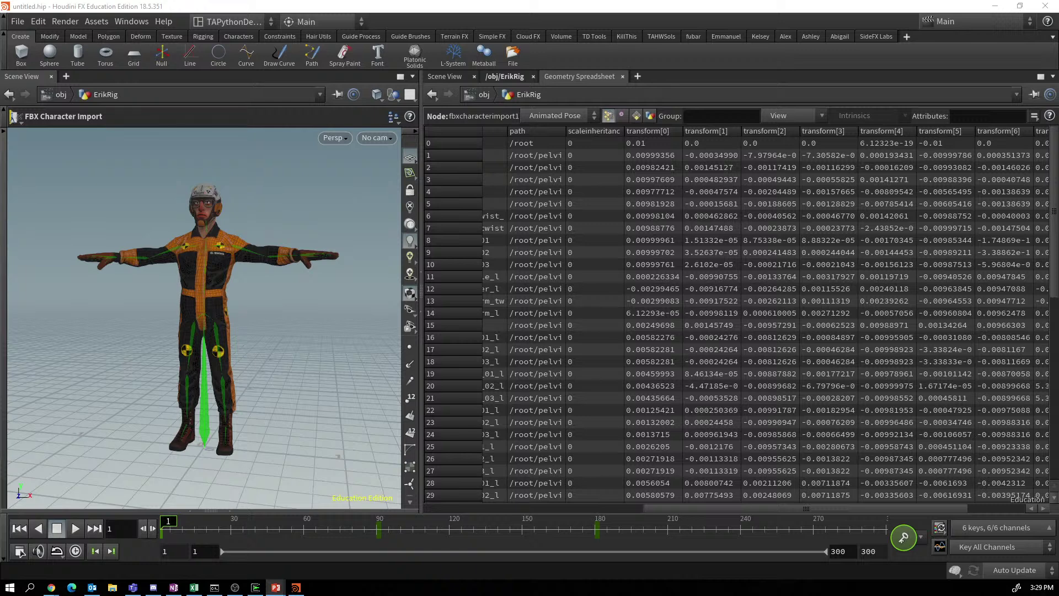
# Insert a Transform node between name1 and attachcontrolgeo1 in the ErikRig network, aligned vertically beneath name1.
pyautogui.click(505, 76)
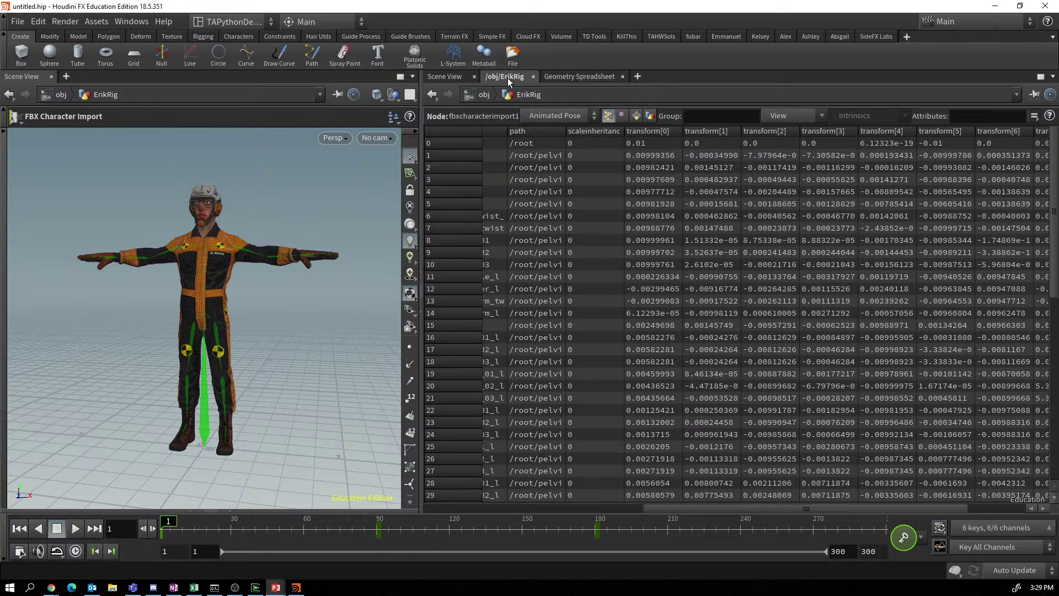
pyautogui.moveTo(634, 158); pyautogui.dragTo(694, 274)
pyautogui.moveTo(686, 275)
pyautogui.mouseDown()
pyautogui.moveTo(683, 237)
pyautogui.moveTo(693, 279)
pyautogui.mouseUp()
pyautogui.click(684, 262)
pyautogui.click(688, 260)
pyautogui.press('Tab')
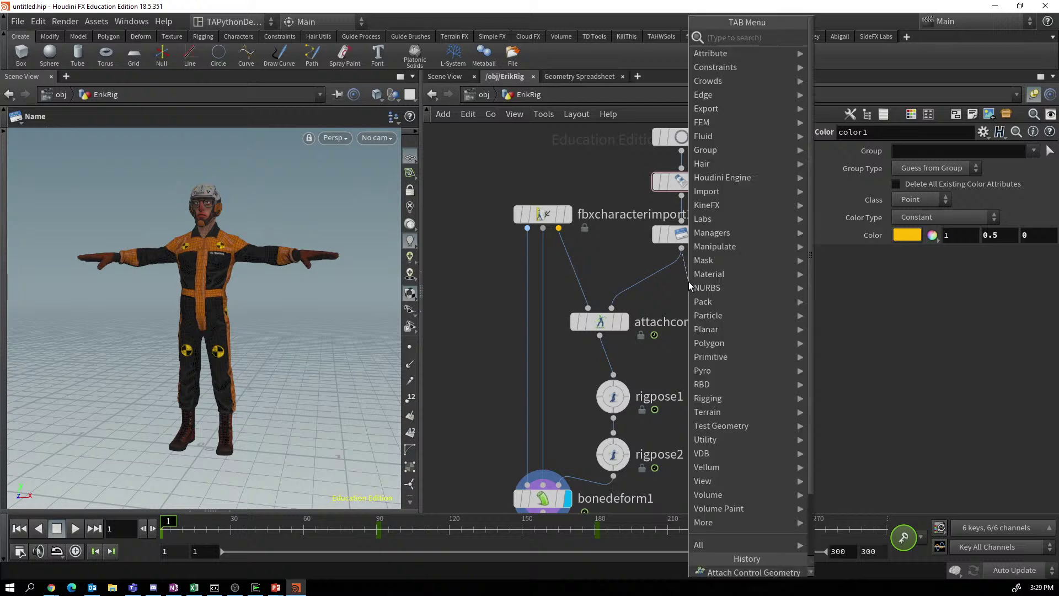
pyautogui.write('tran')
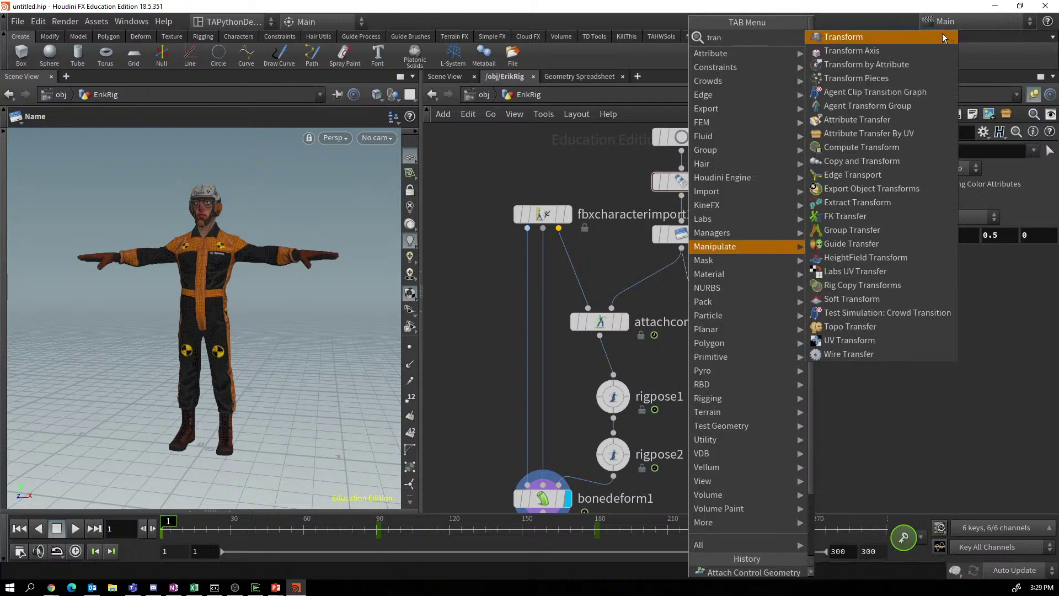
pyautogui.click(865, 40)
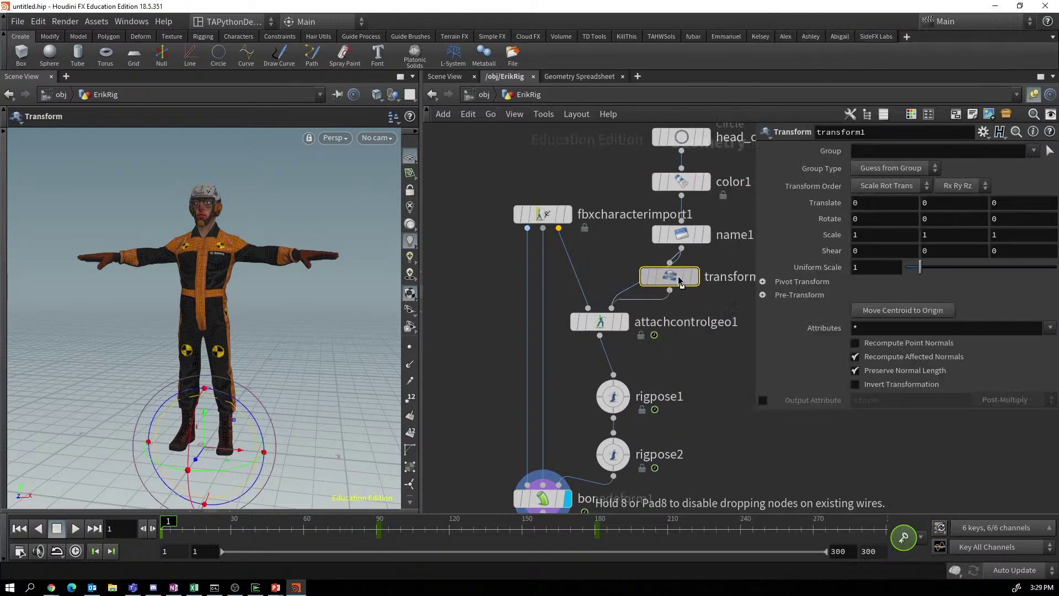
pyautogui.click(680, 275)
pyautogui.moveTo(672, 293); pyautogui.dragTo(683, 279)
# Set the Uniform Scale of transform1 to 100.
pyautogui.click(857, 267)
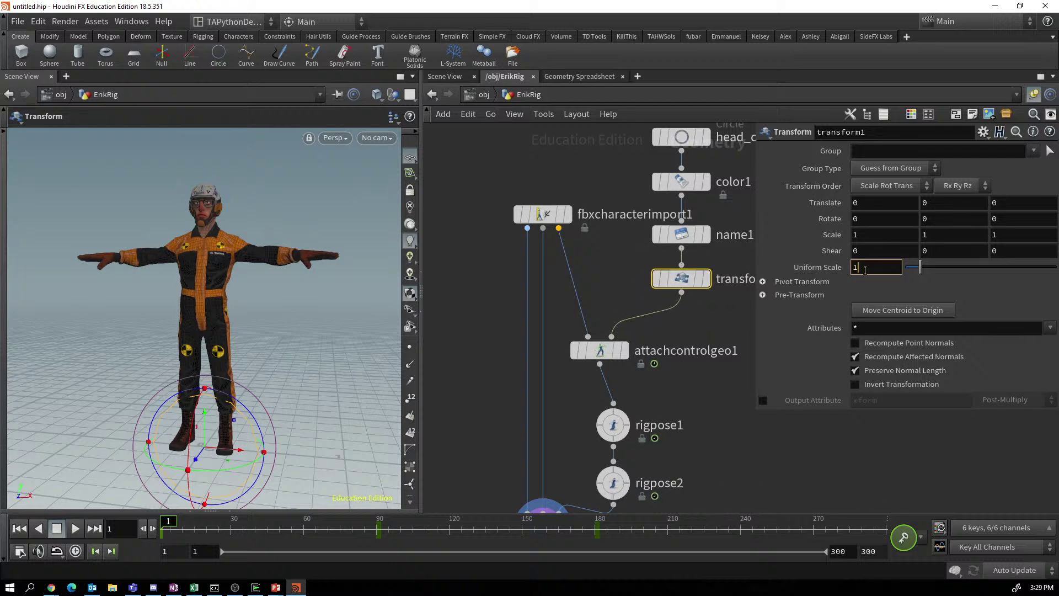
pyautogui.write('00')
pyautogui.press('Return')
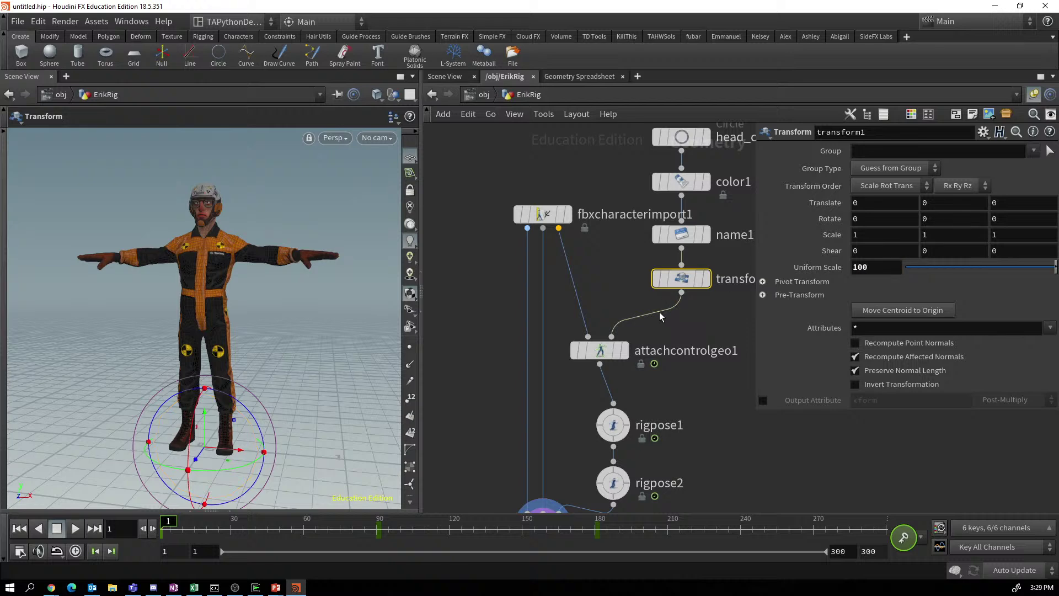
# Inspect the enlarged head control on the attachcontrolgeo1 skeleton, and return the display to bonedeform1 to view it around the character.
pyautogui.moveTo(706, 316); pyautogui.dragTo(694, 278, button='middle')
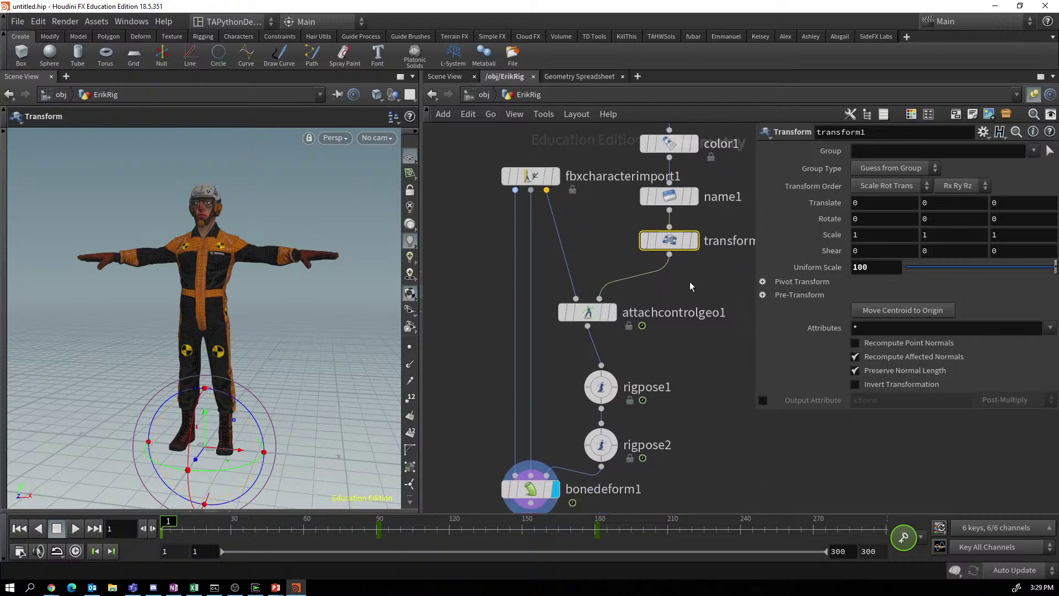
pyautogui.click(591, 315)
pyautogui.moveTo(592, 317)
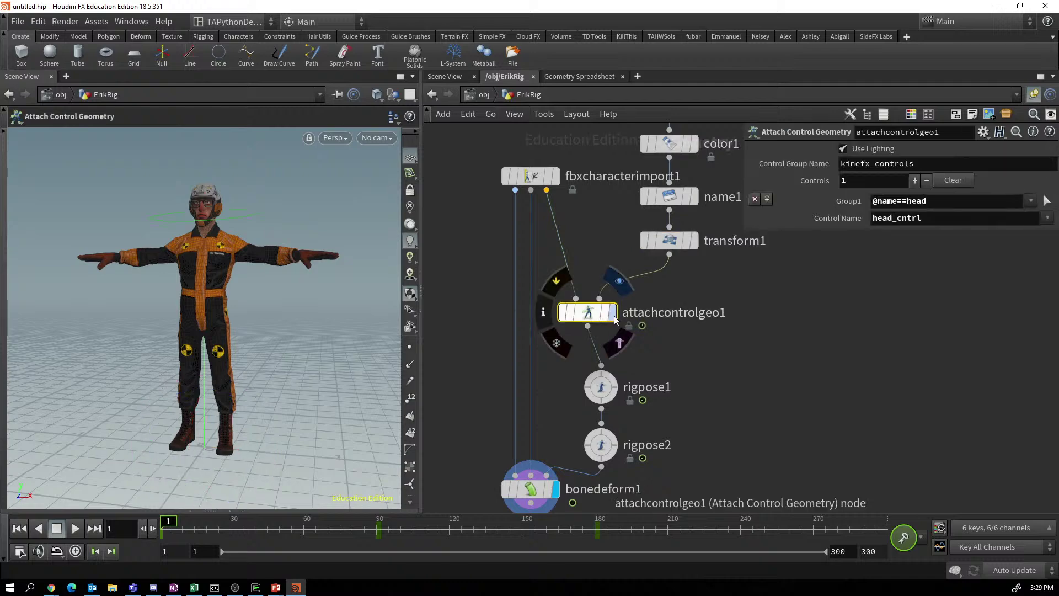
pyautogui.click(619, 281)
pyautogui.moveTo(303, 331)
pyautogui.keyDown('alt'); pyautogui.mouseDown()
pyautogui.moveTo(249, 321)
pyautogui.moveTo(249, 350)
pyautogui.moveTo(298, 321)
pyautogui.mouseUp(); pyautogui.keyUp('alt')
pyautogui.moveTo(259, 341)
pyautogui.mouseDown()
pyautogui.moveTo(225, 328)
pyautogui.moveTo(268, 341)
pyautogui.moveTo(281, 328)
pyautogui.moveTo(277, 336)
pyautogui.mouseUp()
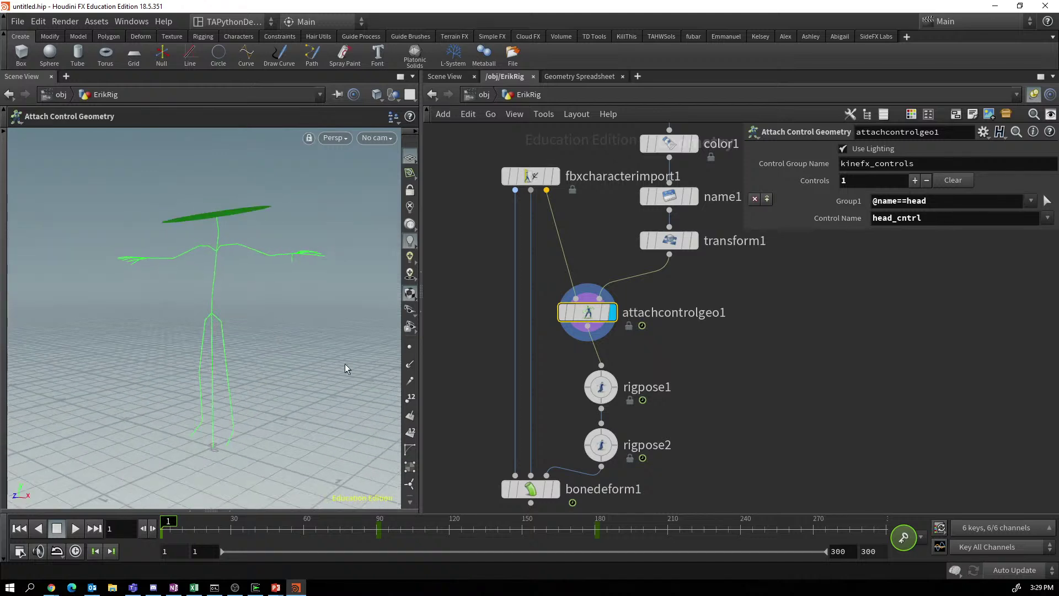
pyautogui.moveTo(533, 489)
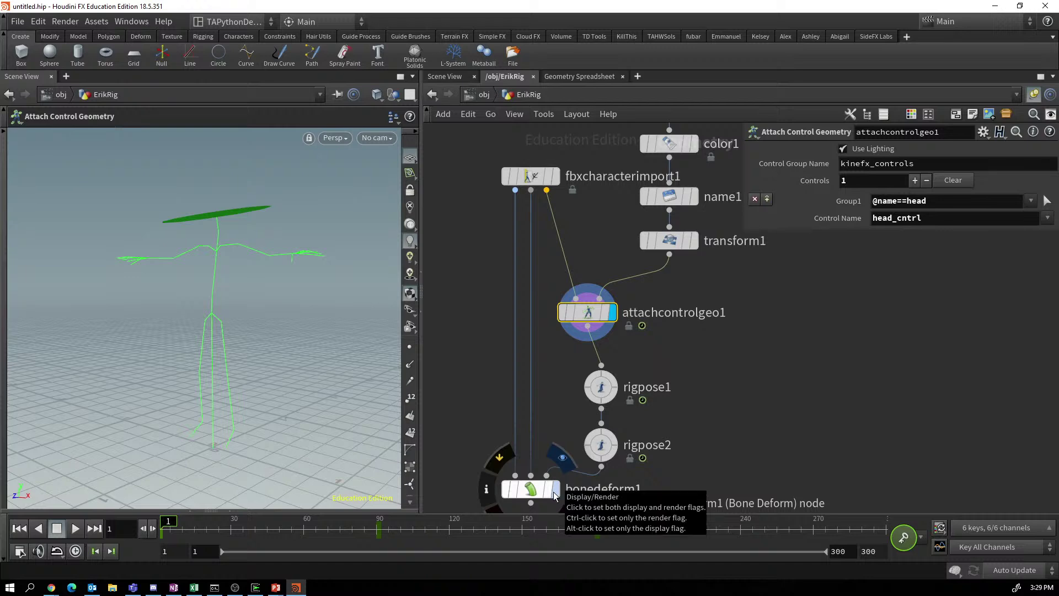
pyautogui.click(555, 490)
pyautogui.moveTo(298, 340)
pyautogui.keyDown('alt'); pyautogui.mouseDown()
pyautogui.moveTo(347, 340)
pyautogui.moveTo(284, 337)
pyautogui.mouseUp(); pyautogui.keyUp('alt')
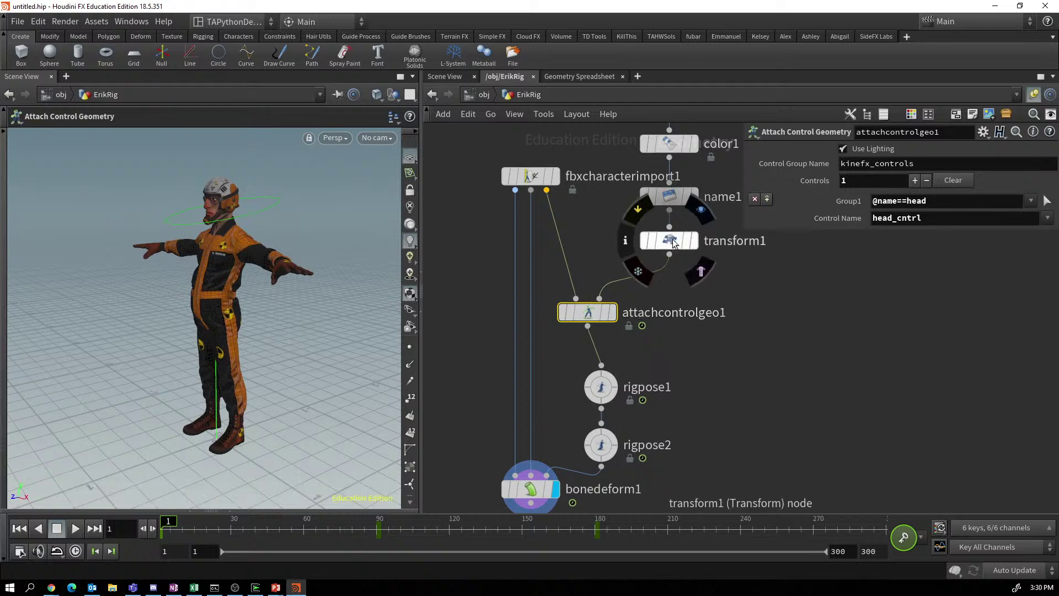
# Insert a Transform node between head_cntrl_geo and color1 and set its Z translation to .25.
pyautogui.moveTo(787, 288); pyautogui.dragTo(733, 409, button='middle')
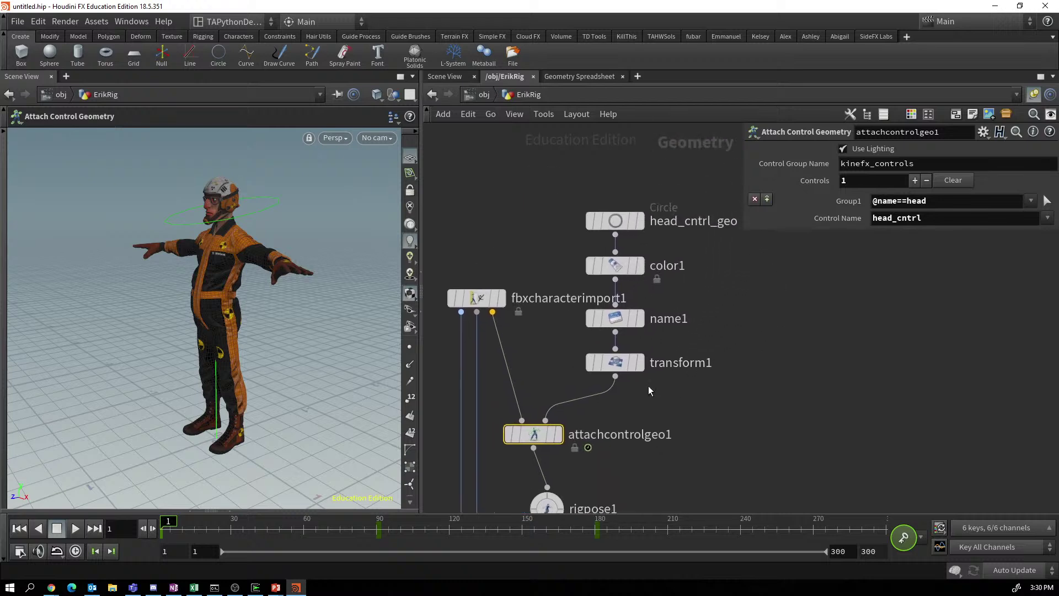
pyautogui.click(619, 366)
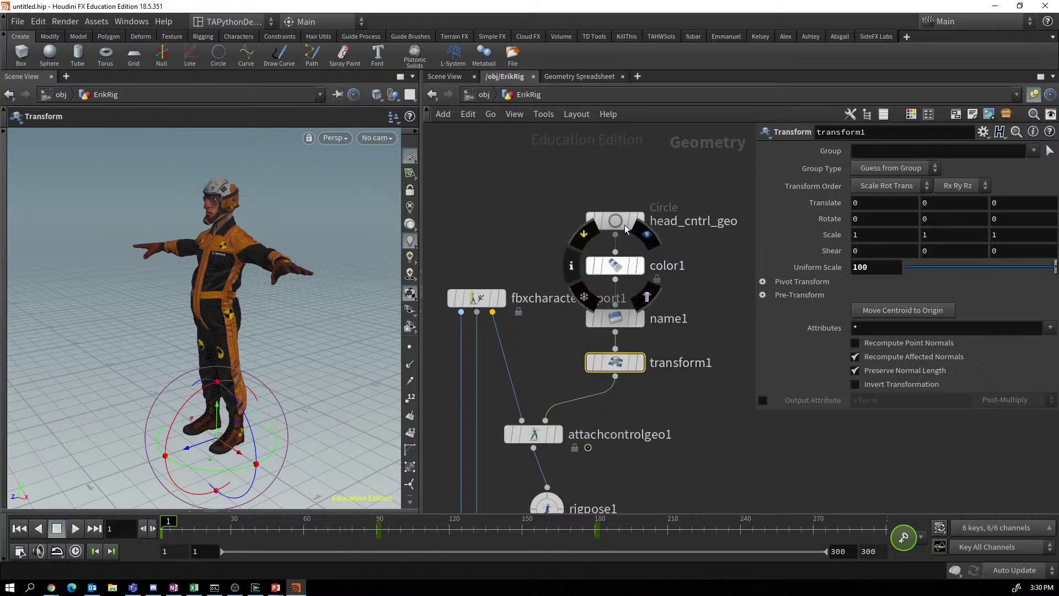
pyautogui.moveTo(617, 222); pyautogui.dragTo(658, 201)
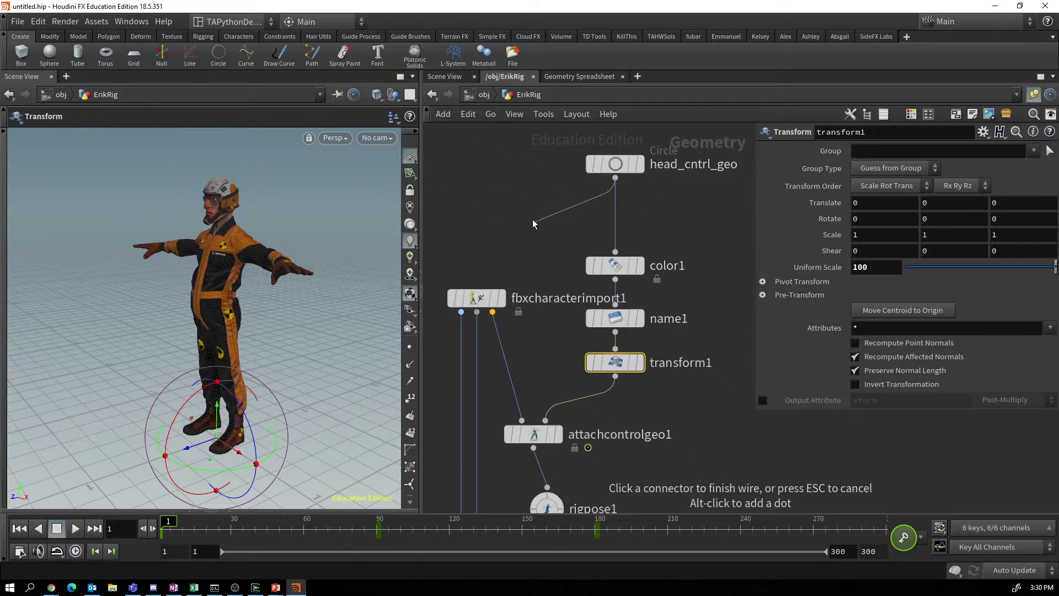
pyautogui.press('Tab')
pyautogui.write('tra')
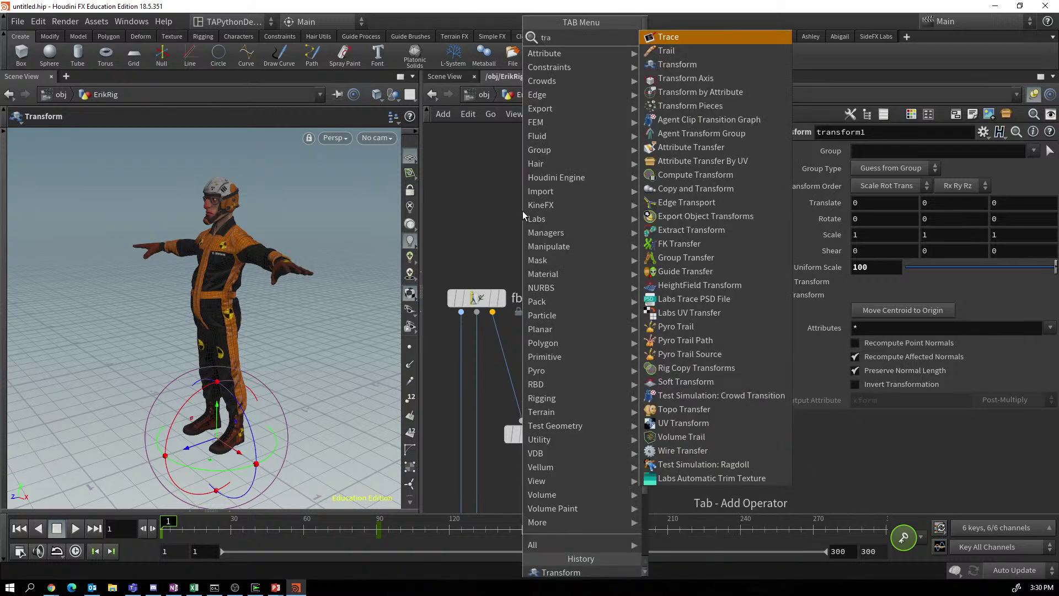
pyautogui.click(677, 64)
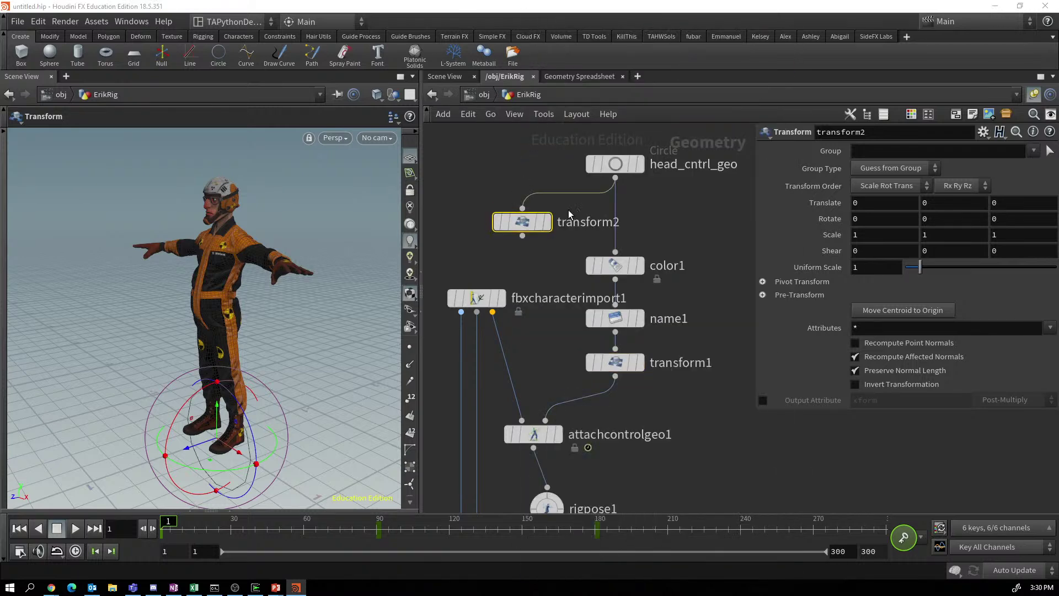
pyautogui.click(616, 209)
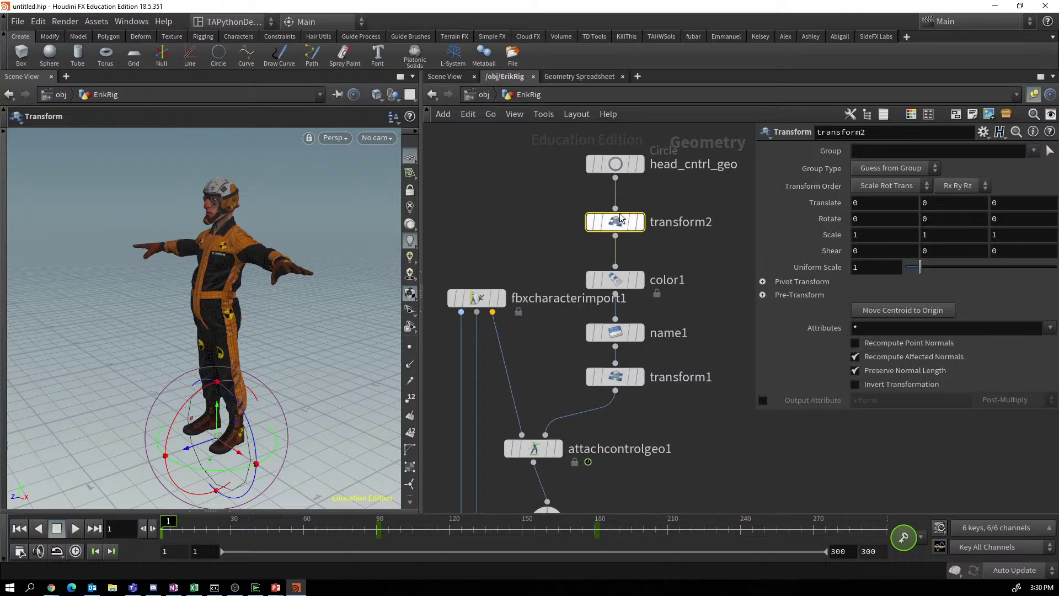
pyautogui.click(1000, 205)
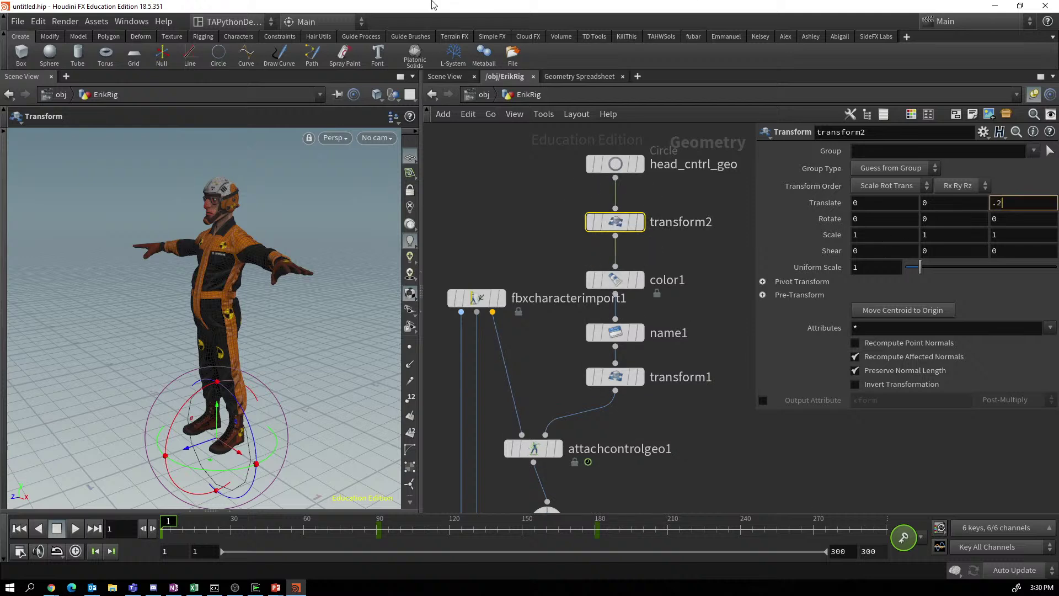
pyautogui.press('Return')
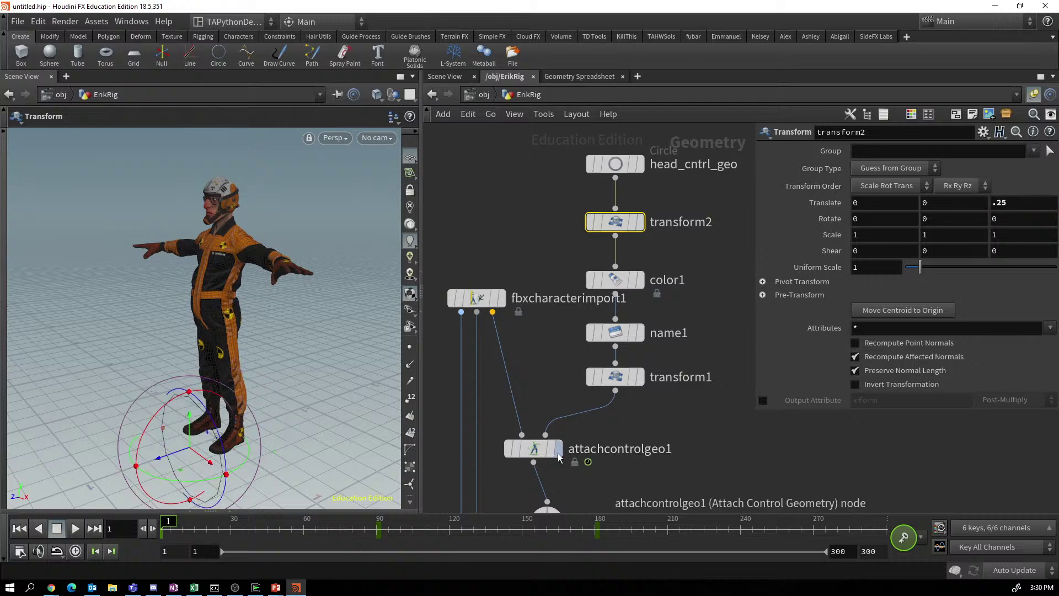
# Check the raised head control's position with attachcontrolgeo1 displayed, and again with bonedeform1 displayed.
pyautogui.click(534, 452)
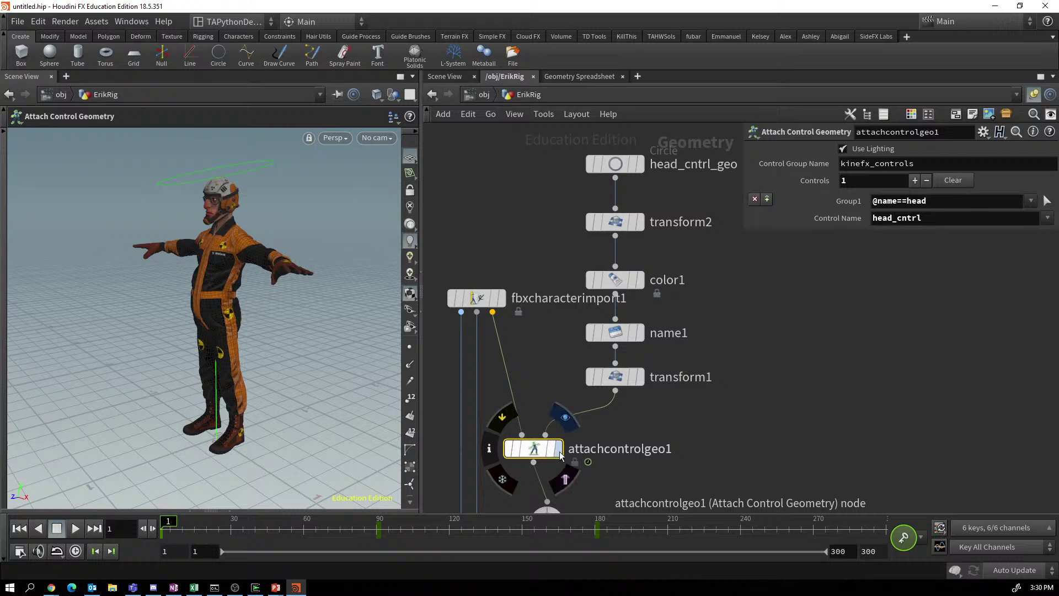
pyautogui.click(559, 451)
pyautogui.press('Escape')
pyautogui.moveTo(291, 385); pyautogui.dragTo(288, 355)
pyautogui.moveTo(666, 461); pyautogui.dragTo(634, 272, button='middle')
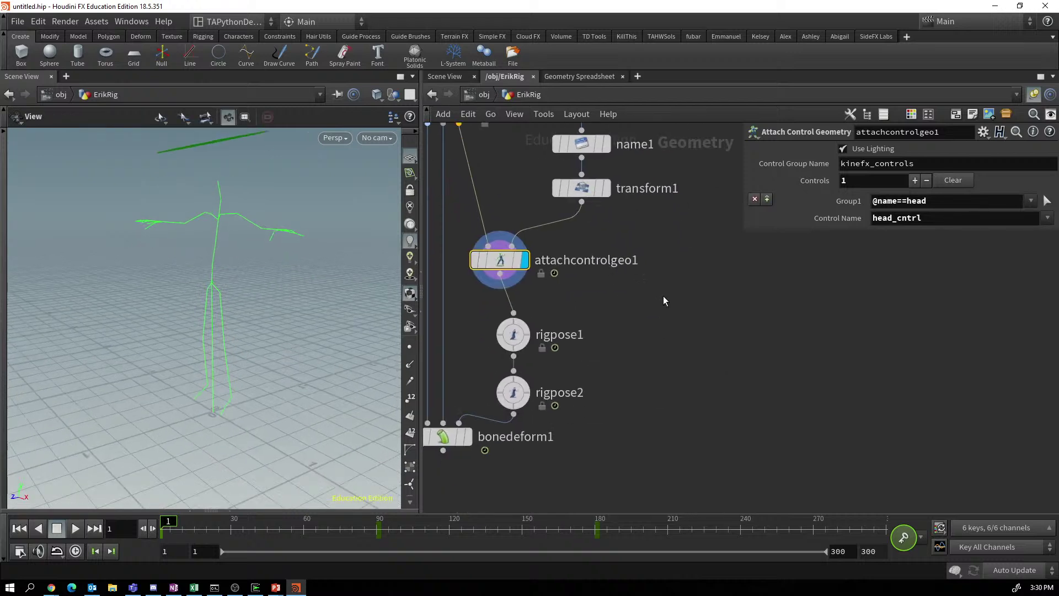
pyautogui.click(467, 441)
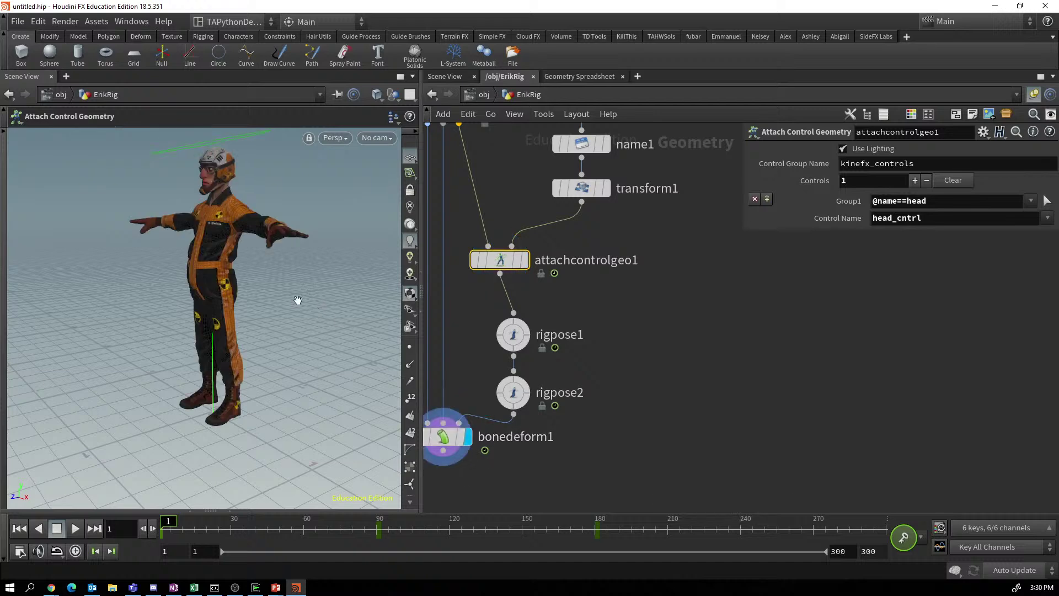
pyautogui.moveTo(298, 301)
pyautogui.keyDown('alt'); pyautogui.mouseDown()
pyautogui.moveTo(321, 322)
pyautogui.moveTo(288, 319)
pyautogui.mouseUp(); pyautogui.keyUp('alt')
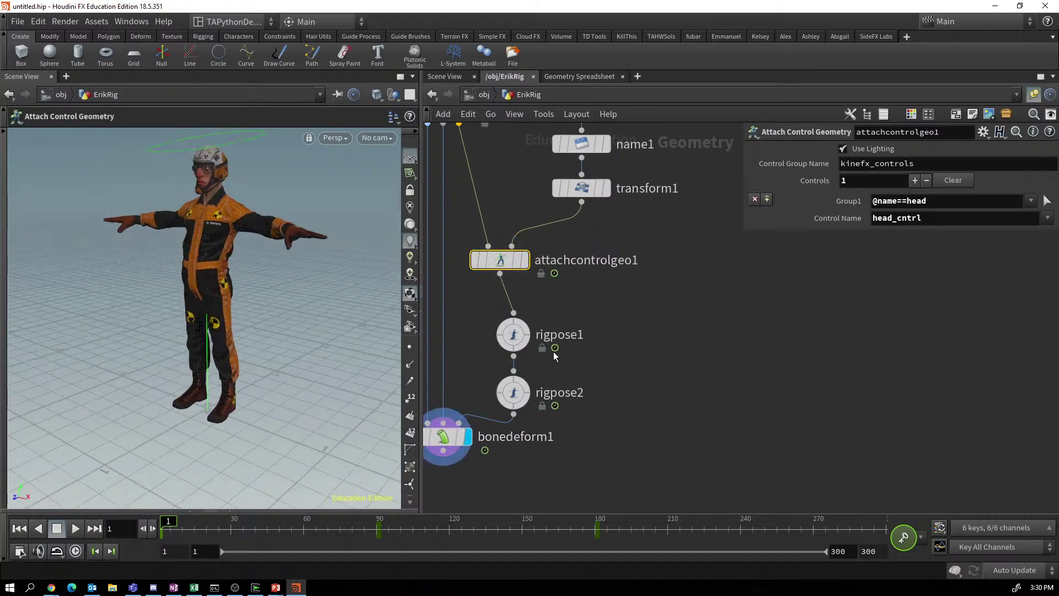
# Add the head joint to rigpose1 through its circular control and keyframe its rotation at 0 on frame 1.
pyautogui.moveTo(529, 336)
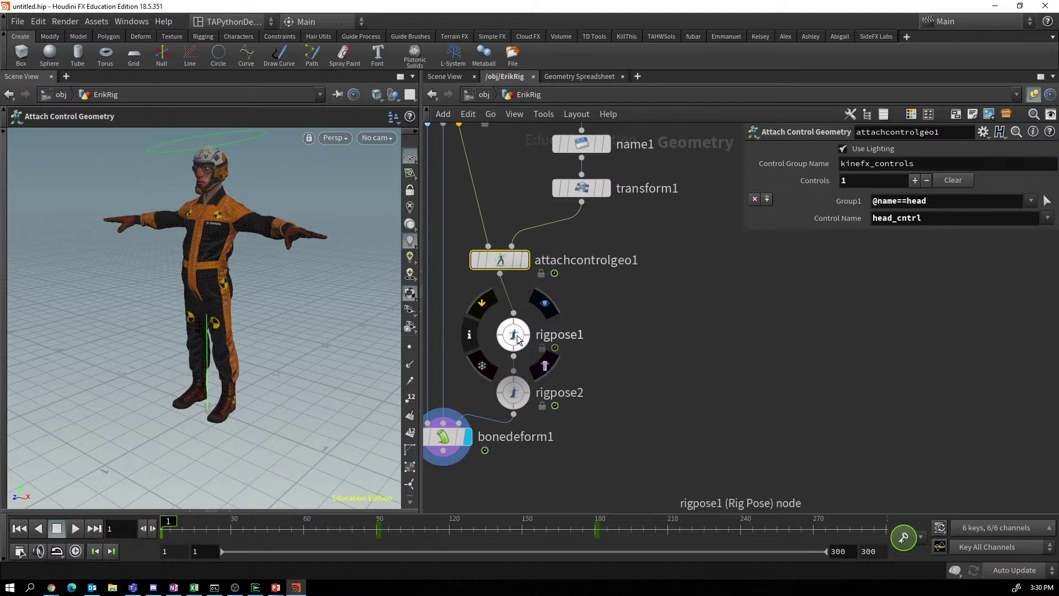
pyautogui.click(514, 336)
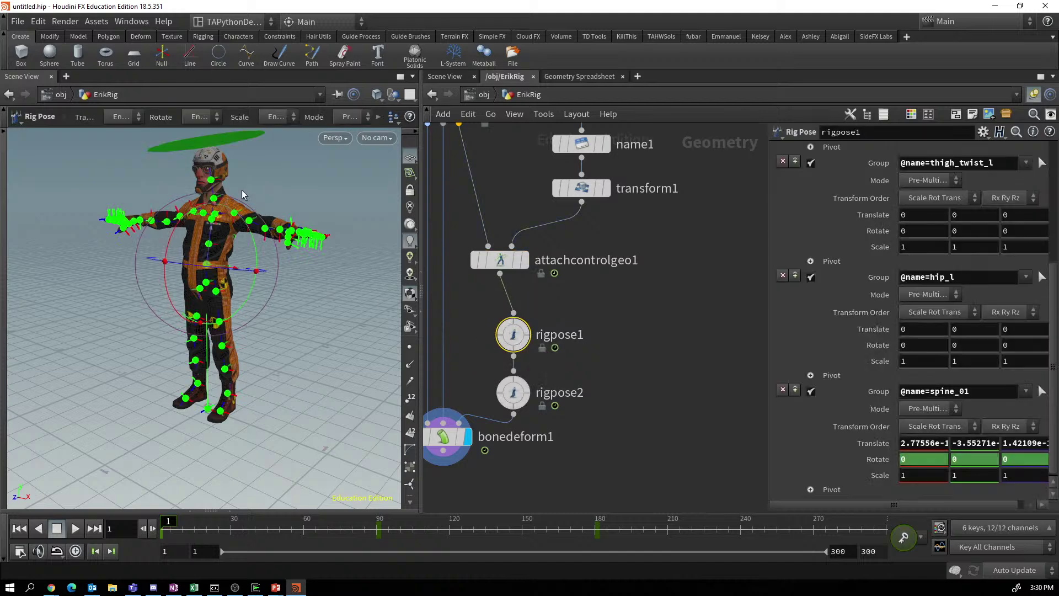
pyautogui.click(242, 138)
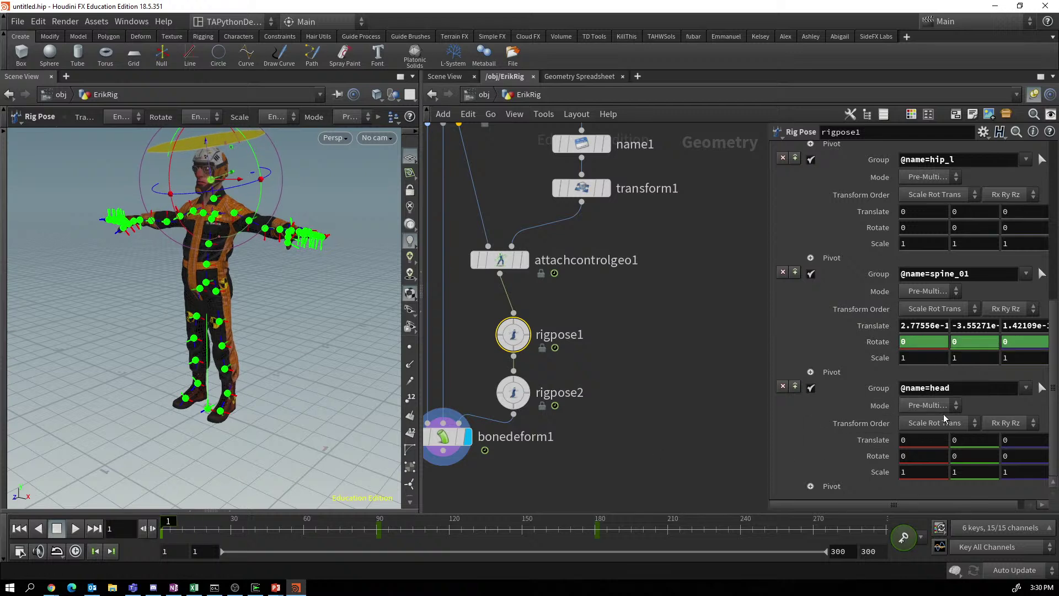
pyautogui.keyDown('alt'); pyautogui.click(874, 462); pyautogui.keyUp('alt')
# At frame 89, rotate the head control about -97 degrees in X and keyframe the rotation.
pyautogui.moveTo(166, 521); pyautogui.dragTo(377, 521)
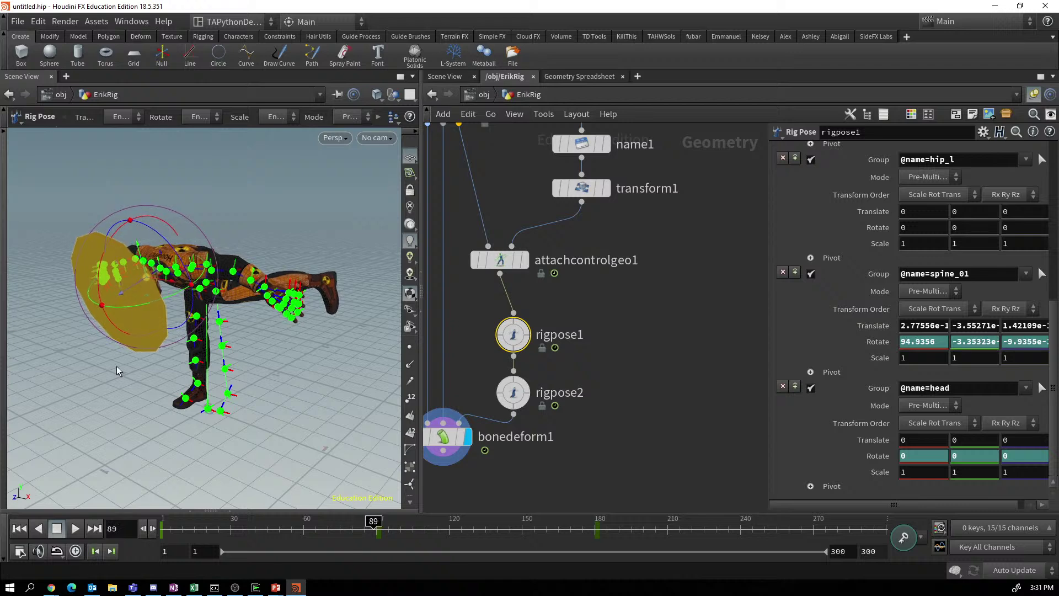
pyautogui.moveTo(98, 283); pyautogui.dragTo(154, 198)
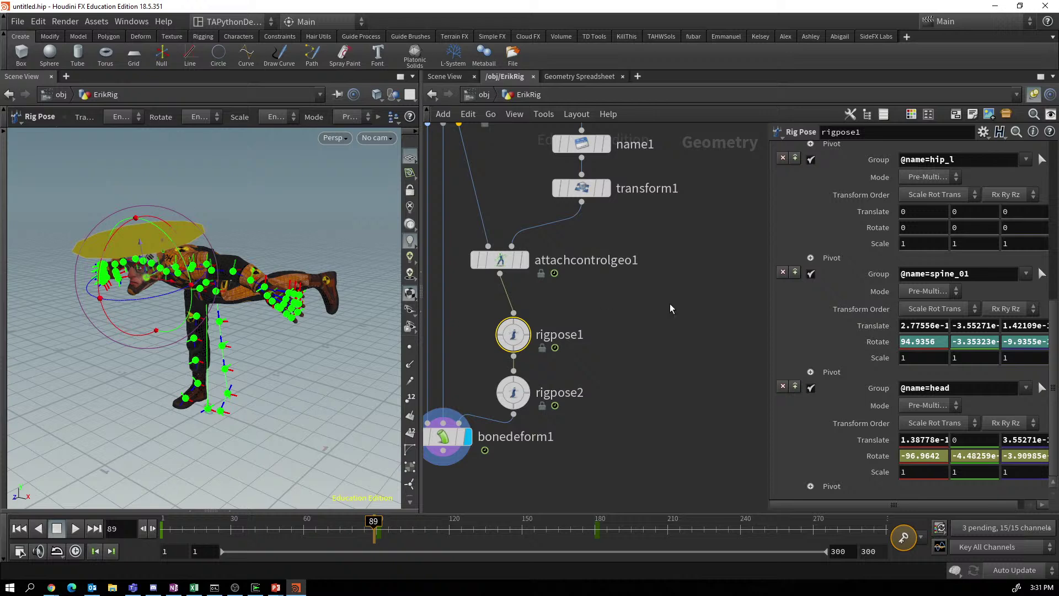
pyautogui.keyDown('alt'); pyautogui.click(877, 457); pyautogui.keyUp('alt')
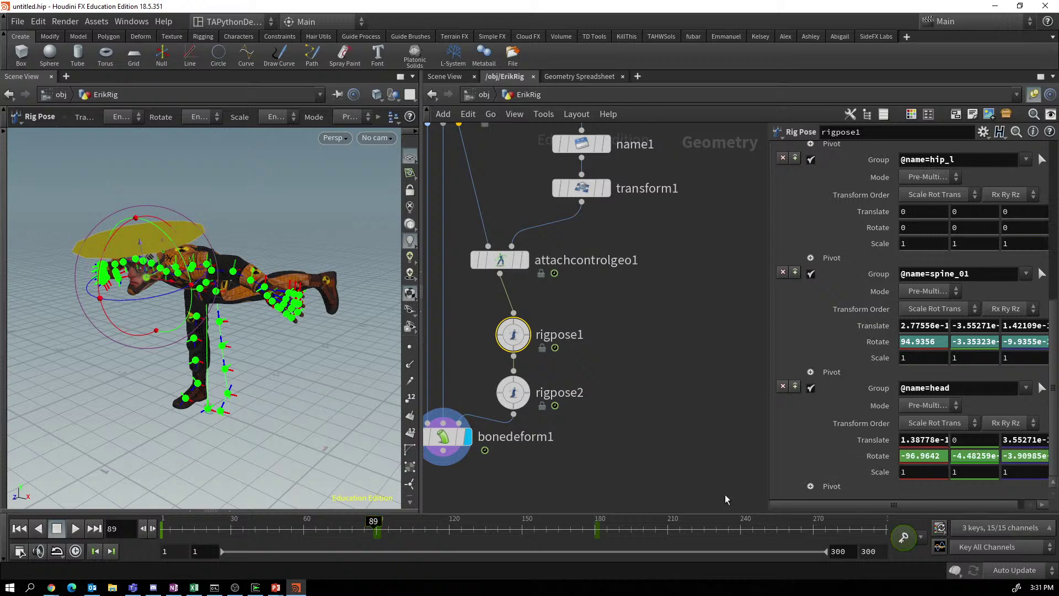
# At frame 181, revert the head rotation to its defaults and keyframe it, and play back the animation.
pyautogui.click(598, 531)
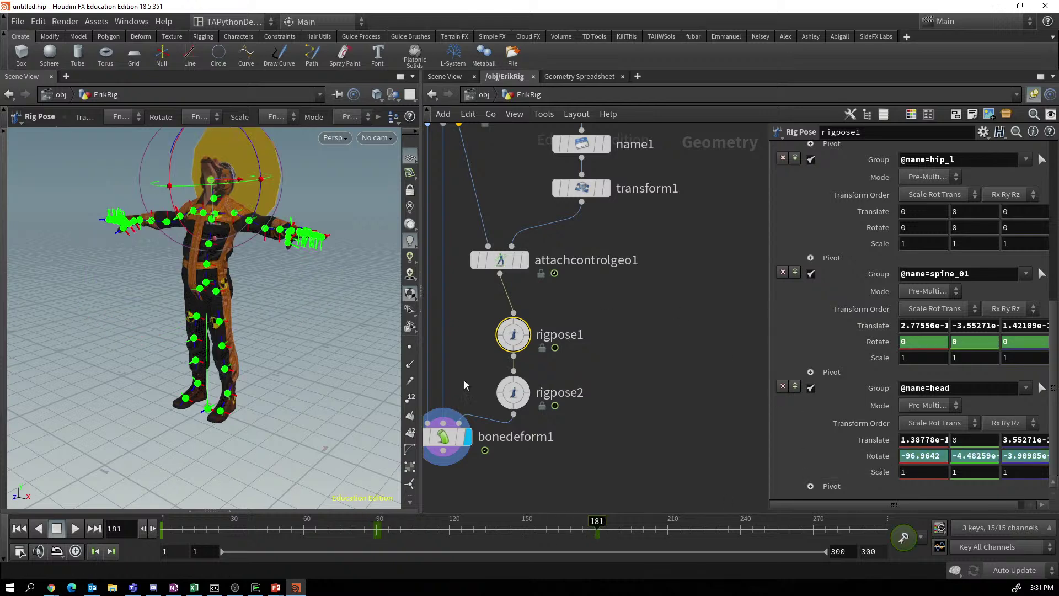
pyautogui.rightClick(882, 454)
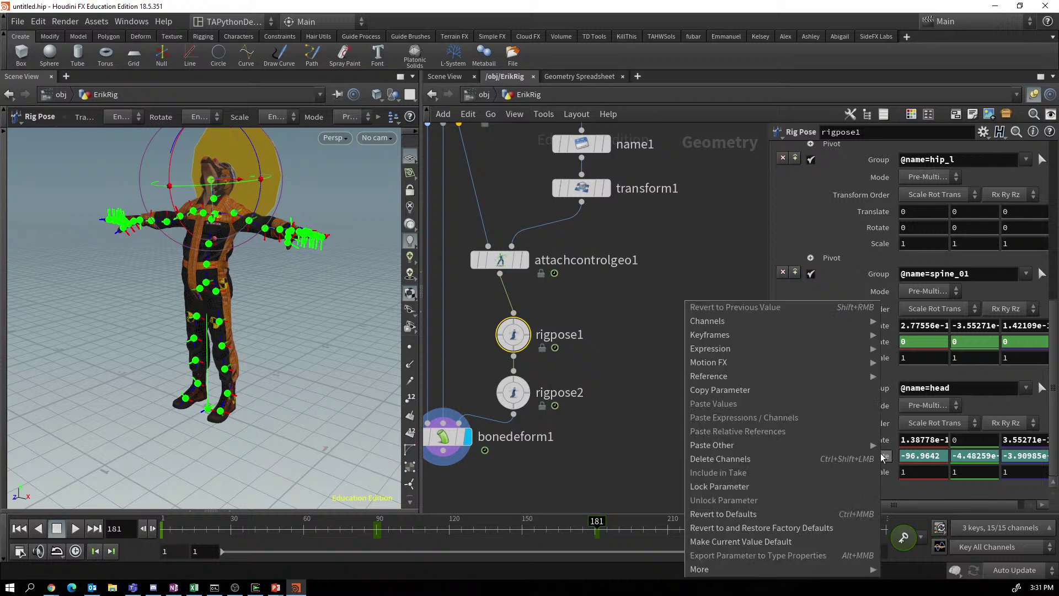
pyautogui.click(737, 516)
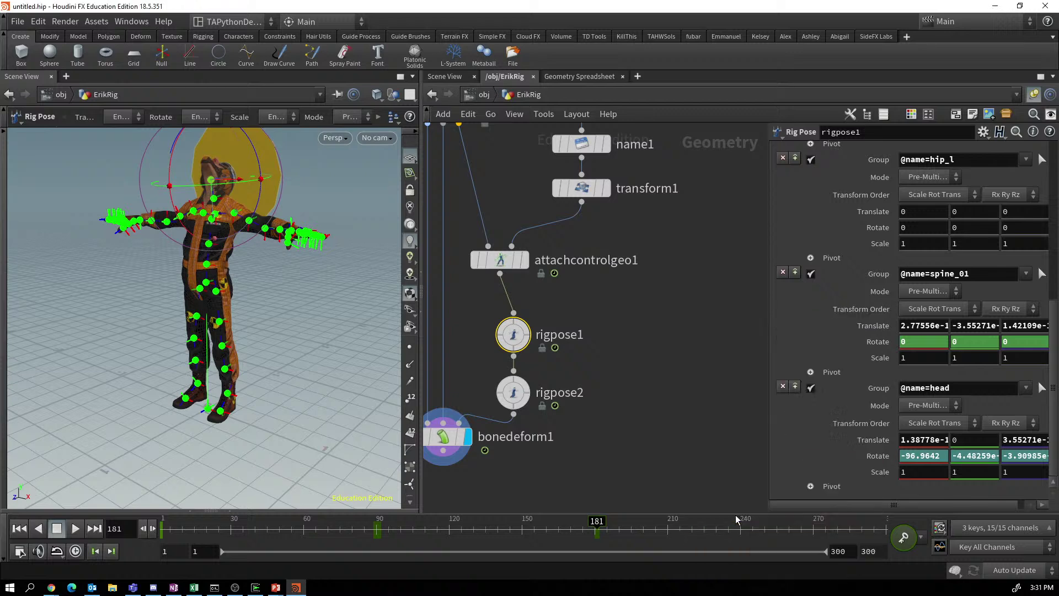
pyautogui.keyDown('alt'); pyautogui.click(886, 457); pyautogui.keyUp('alt')
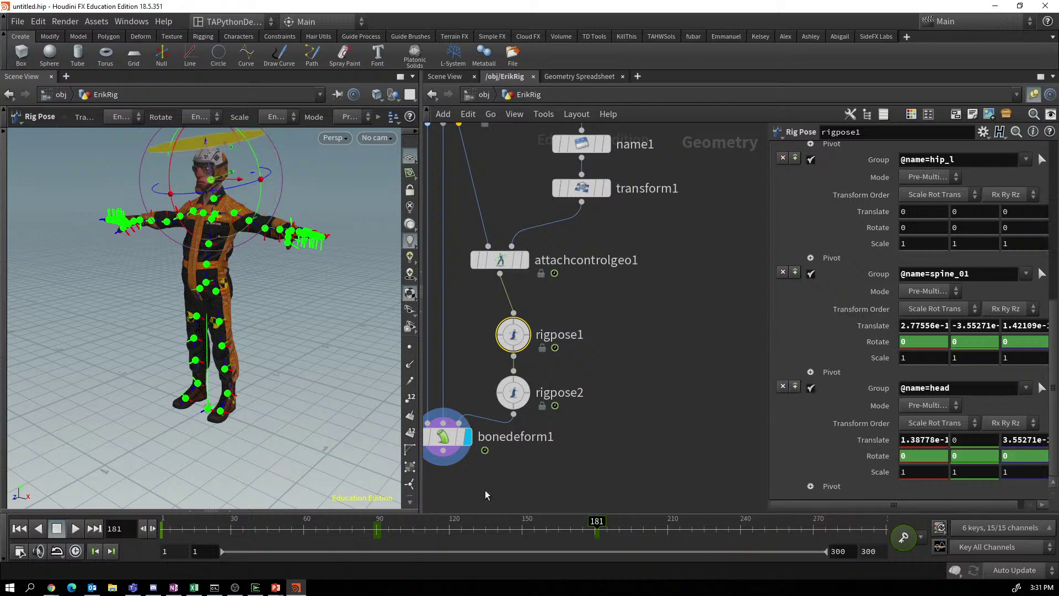
pyautogui.click(73, 530)
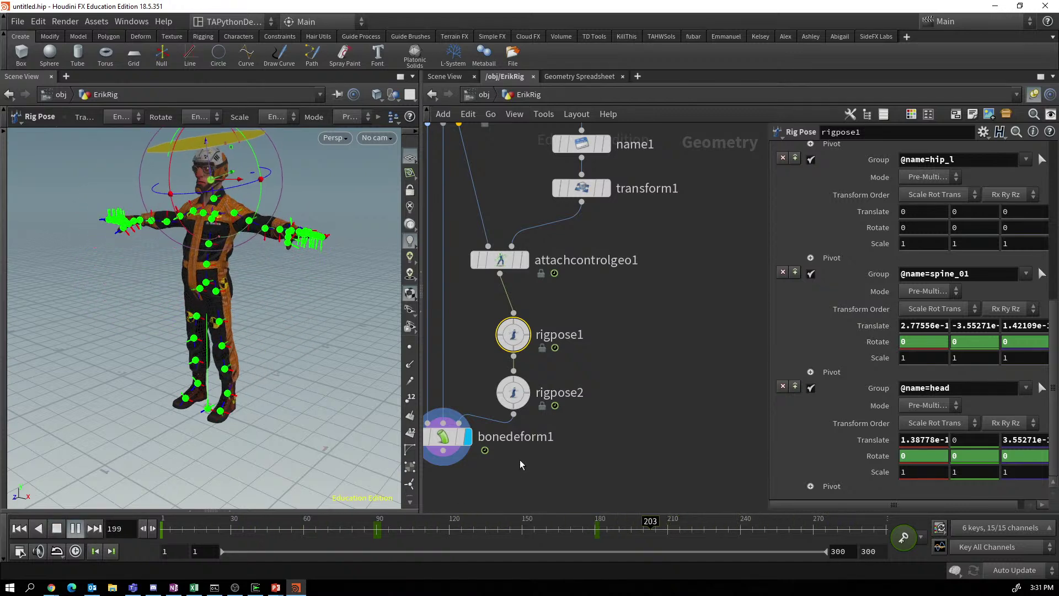
pyautogui.click(57, 528)
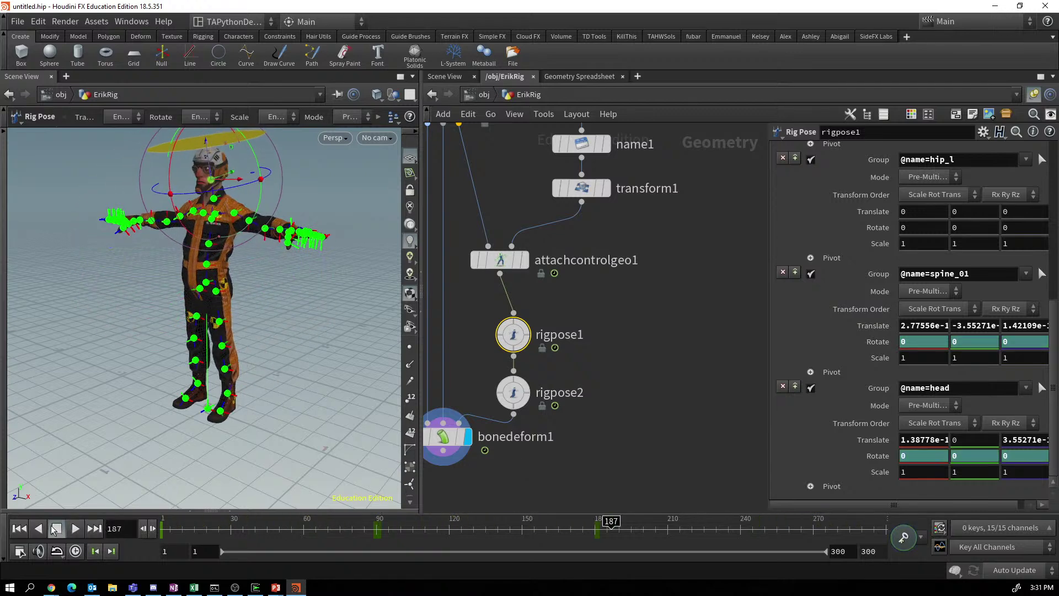
# Return to frame 1 and shift the node chain from head_cntrl_geo to transform1 higher in the ErikRig network.
pyautogui.click(19, 528)
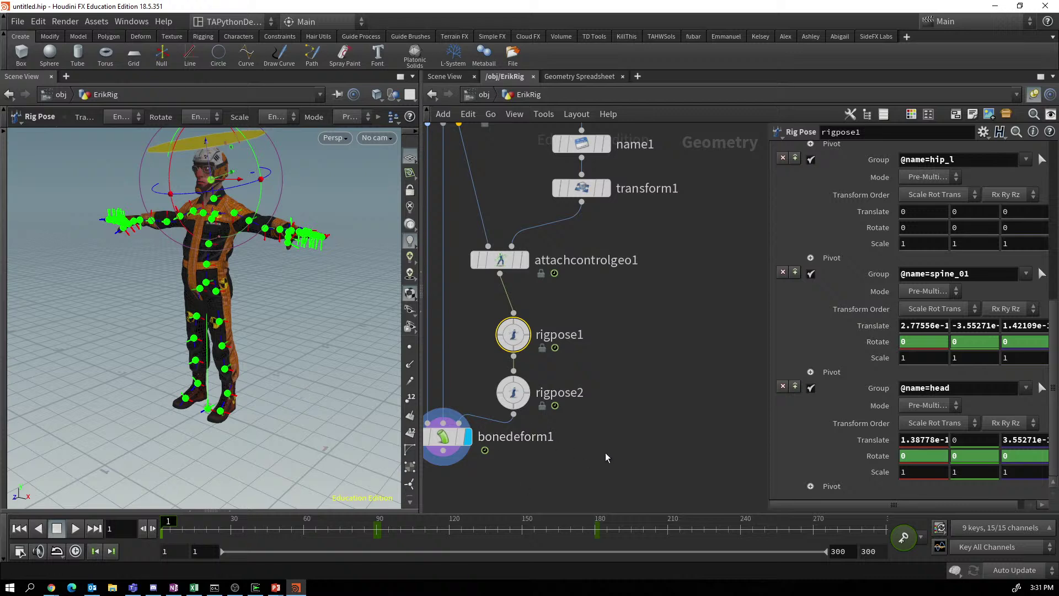
pyautogui.moveTo(688, 345); pyautogui.dragTo(671, 472, button='middle')
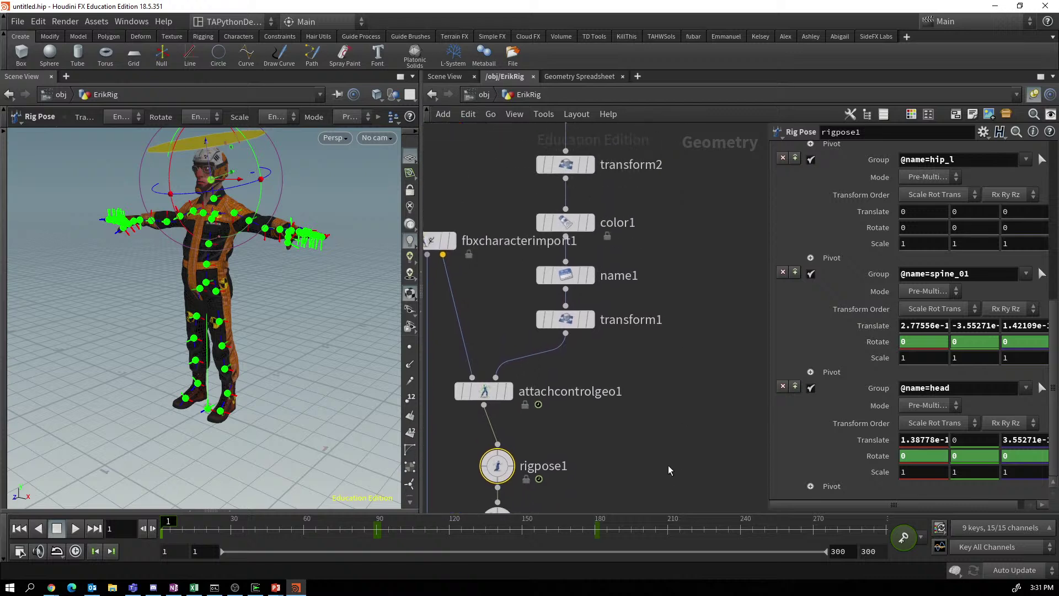
pyautogui.scroll(-3, 671, 472)
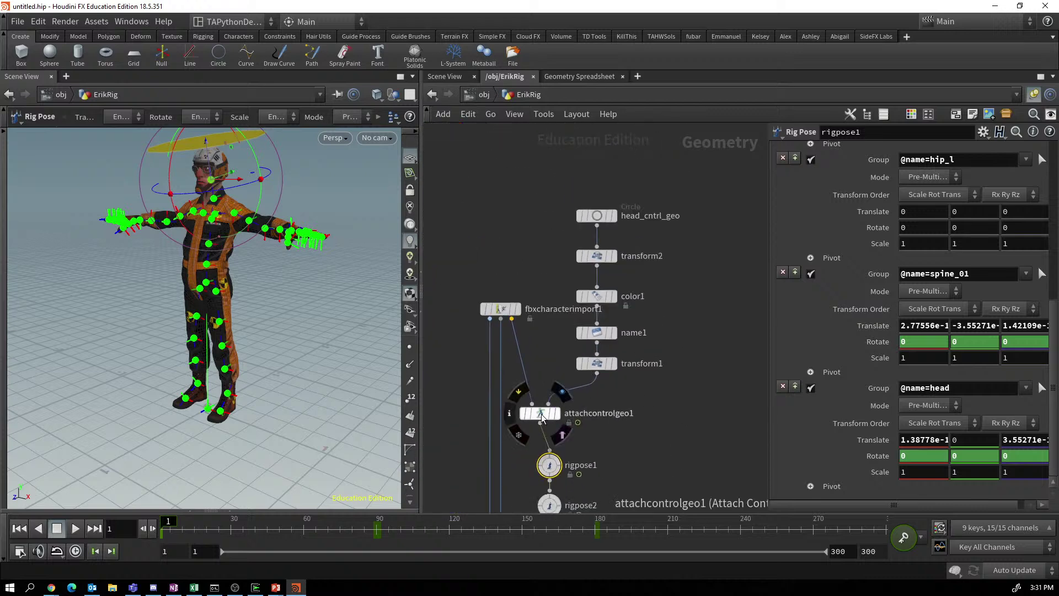
pyautogui.hotkey('alt', 'Tab')
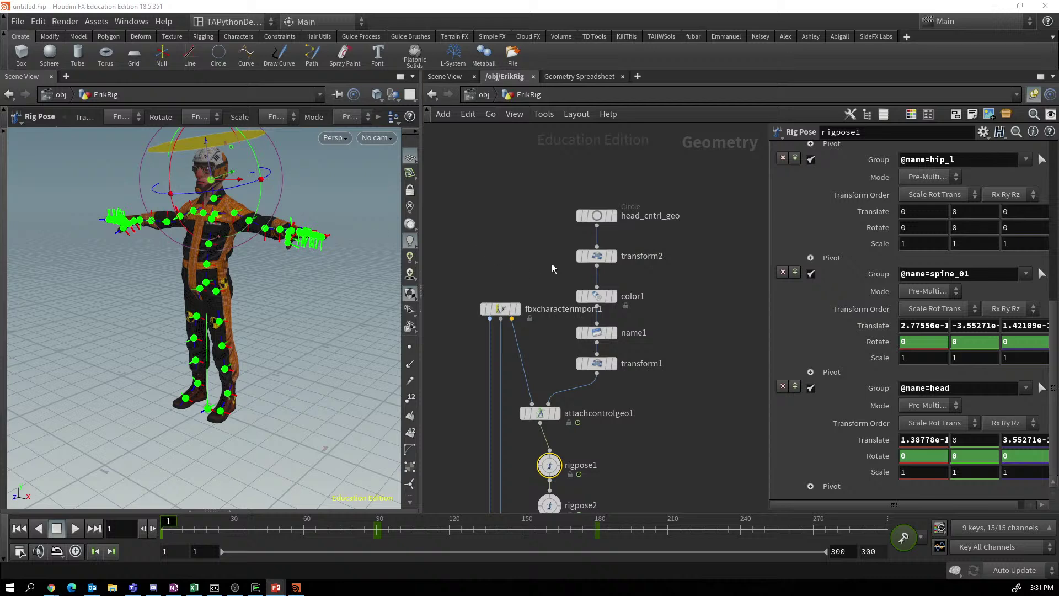
pyautogui.moveTo(574, 171); pyautogui.dragTo(567, 284)
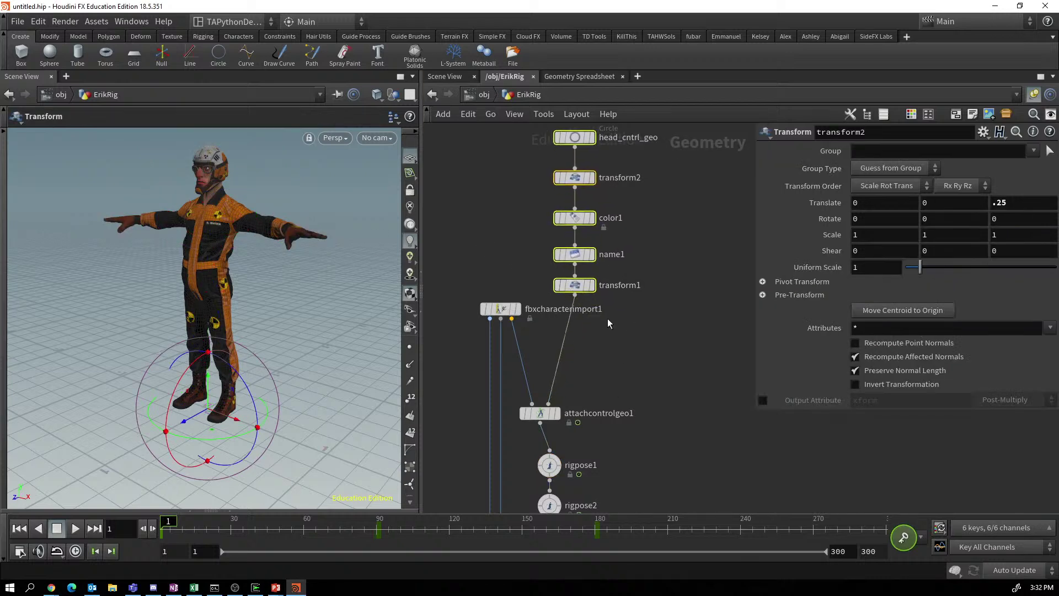
pyautogui.moveTo(620, 352); pyautogui.dragTo(593, 335, button='middle')
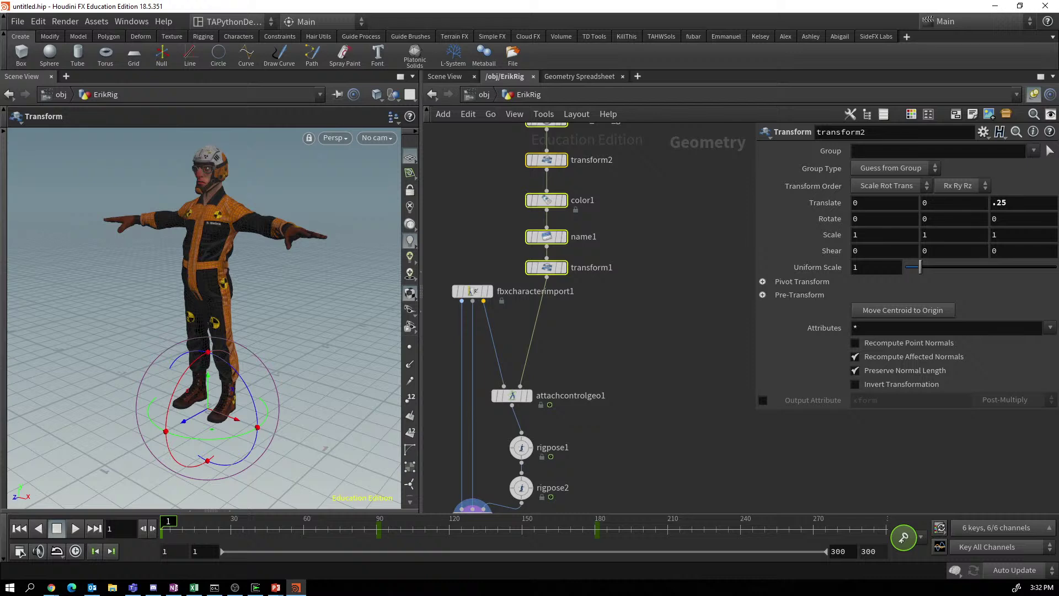
# Add a Null node to the third output of fbxcharacterimport1 and name it skeleton.
pyautogui.moveTo(484, 301); pyautogui.dragTo(588, 326)
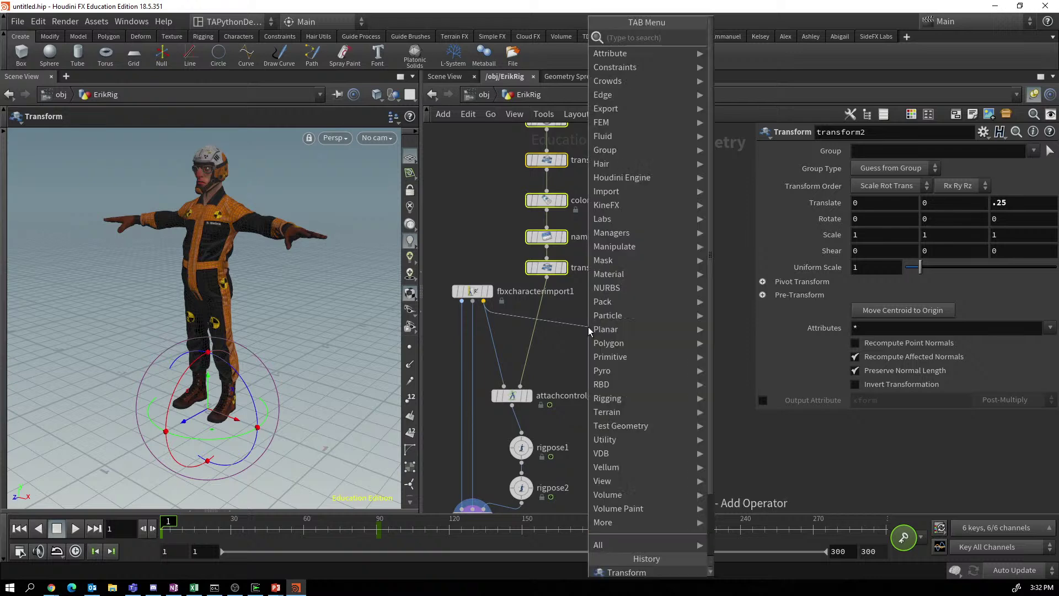
pyautogui.write('null')
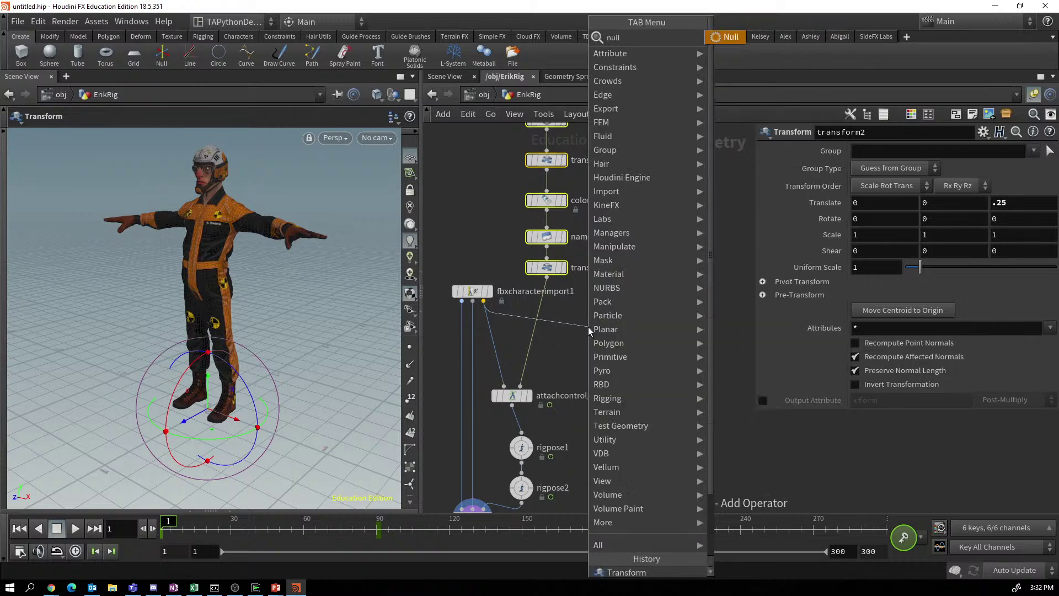
pyautogui.click(734, 40)
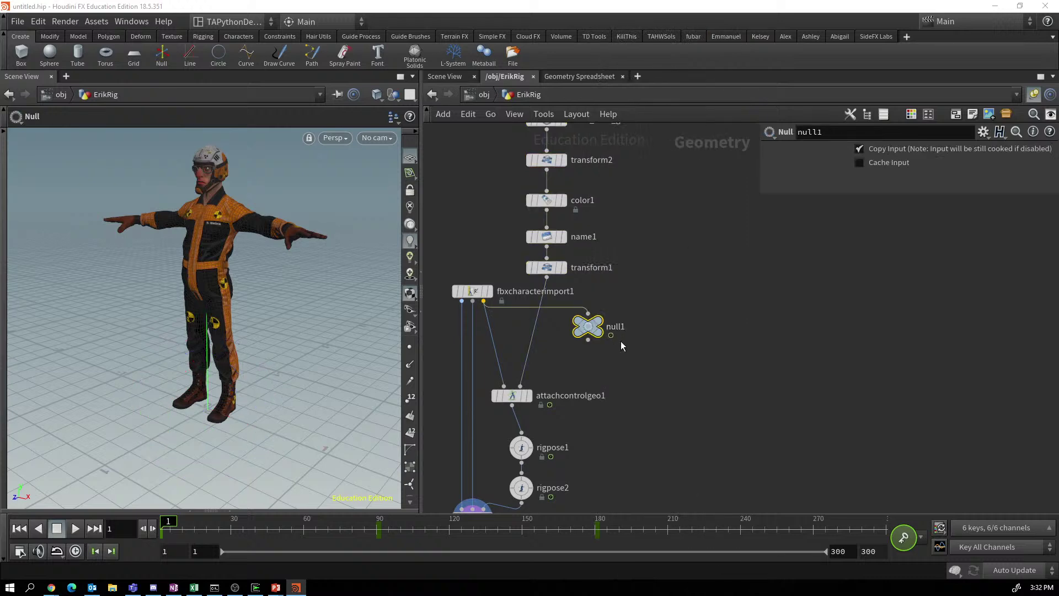
pyautogui.doubleClick(810, 132)
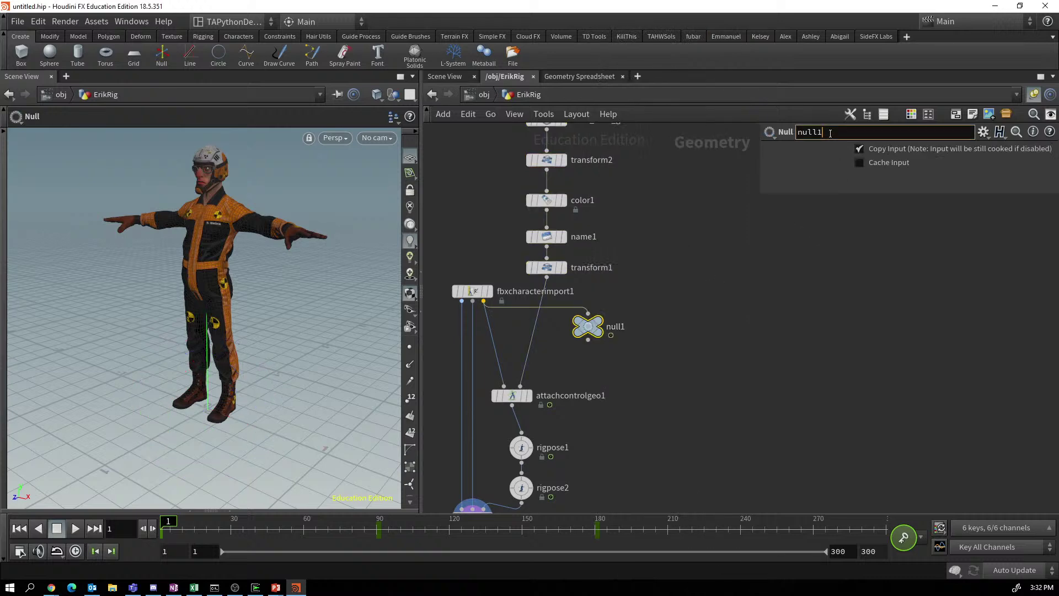
pyautogui.write('skeleton')
pyautogui.press('Return')
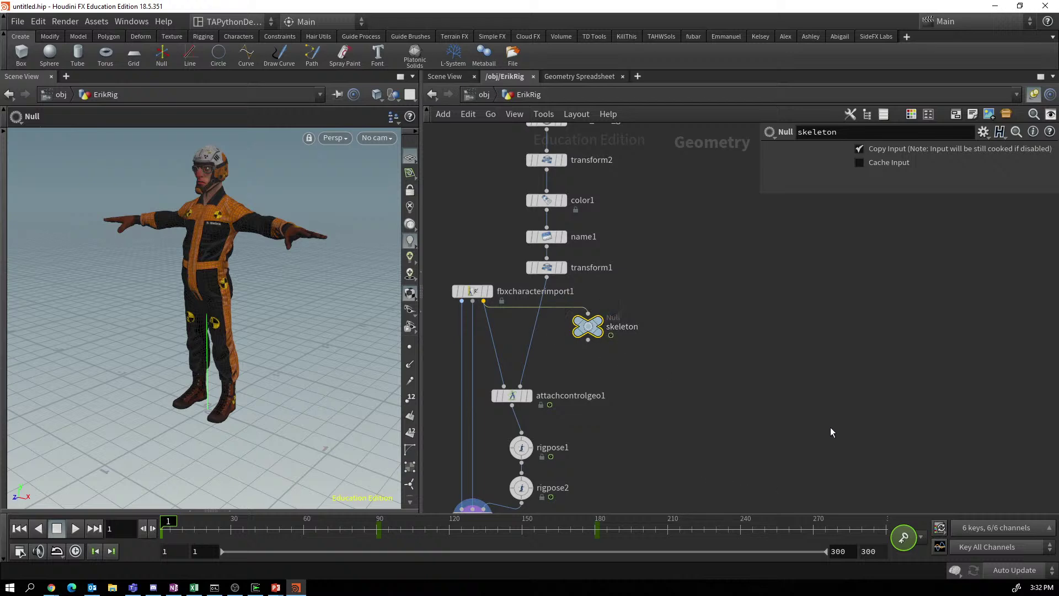
# Colour the skeleton null yellow-orange and give it an oval node shape.
pyautogui.press('c')
pyautogui.click(1013, 456)
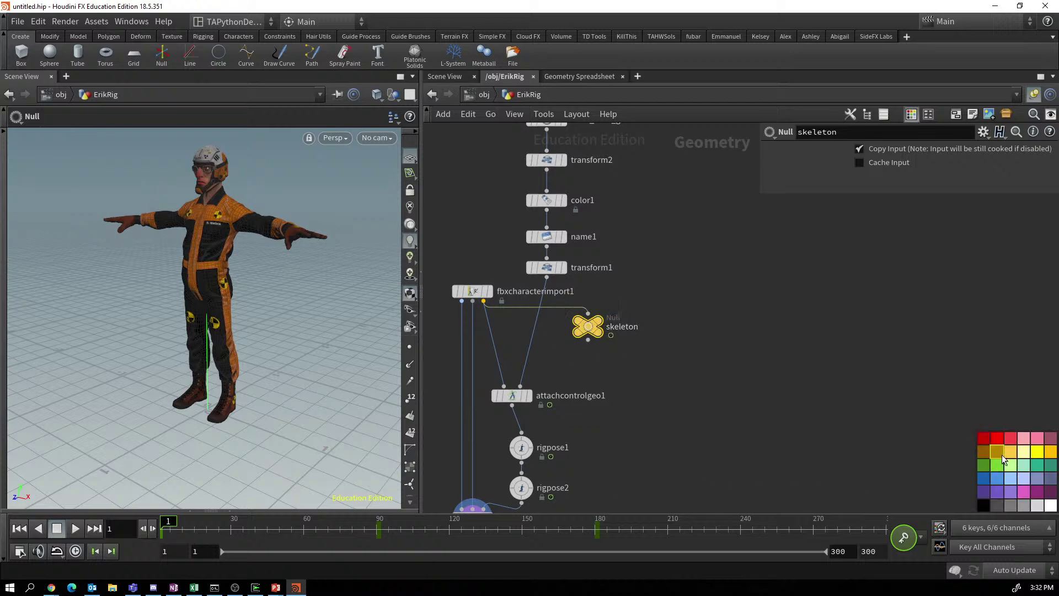
pyautogui.press('c')
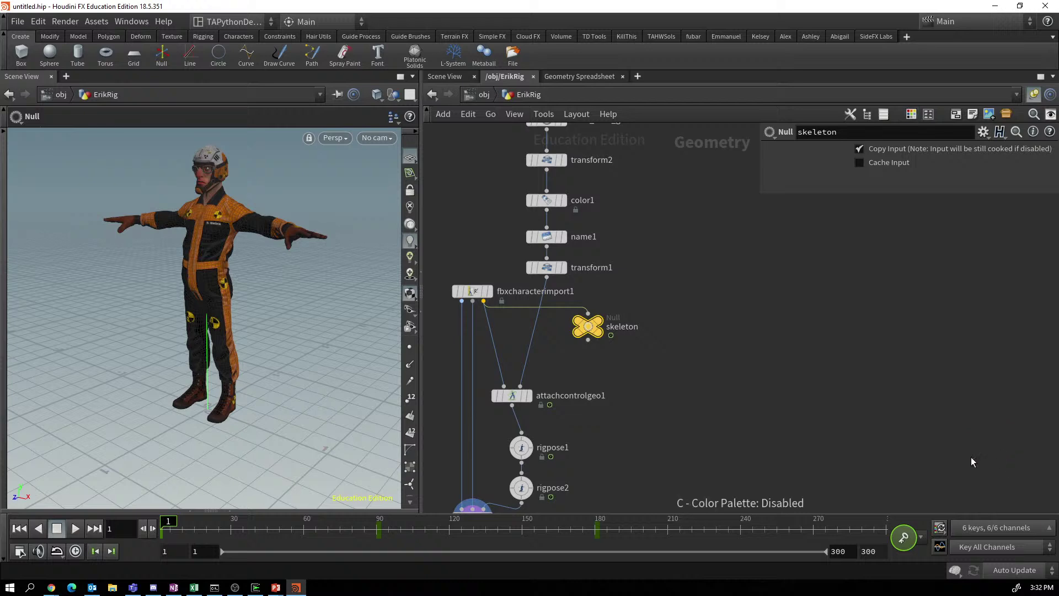
pyautogui.press('z')
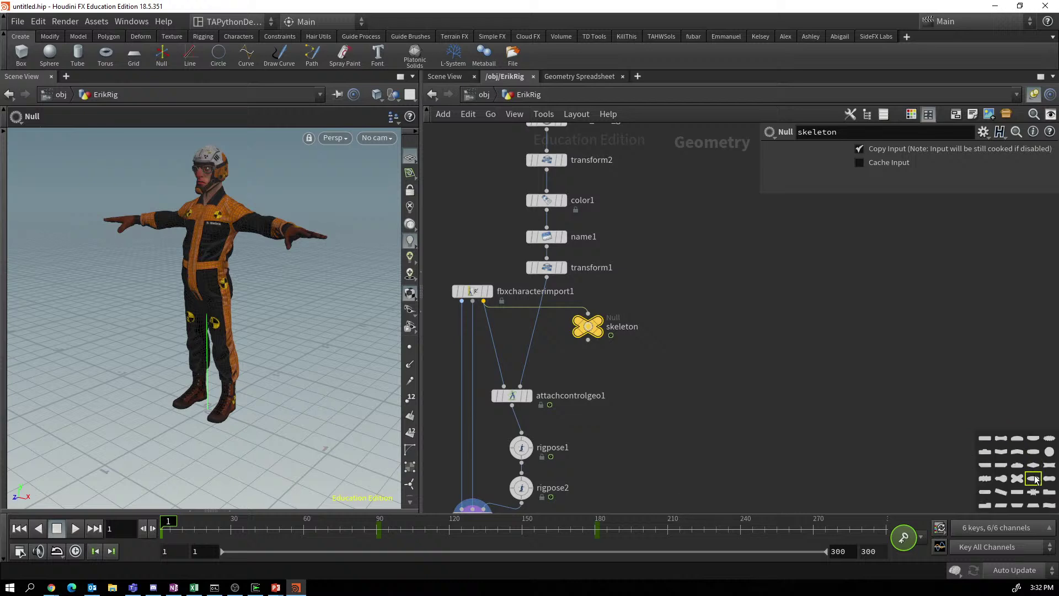
pyautogui.click(1031, 466)
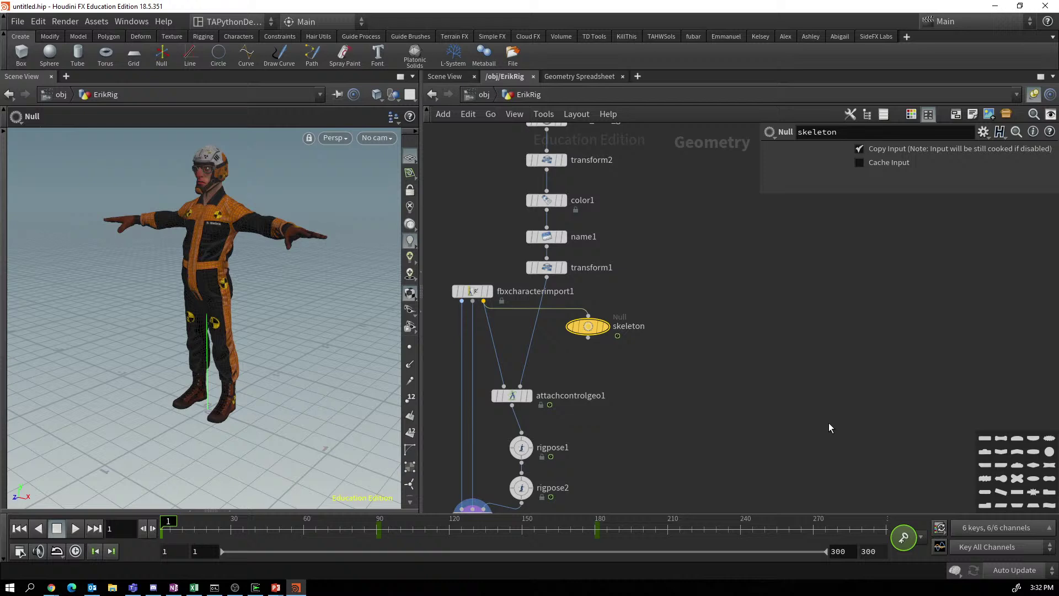
pyautogui.press('z')
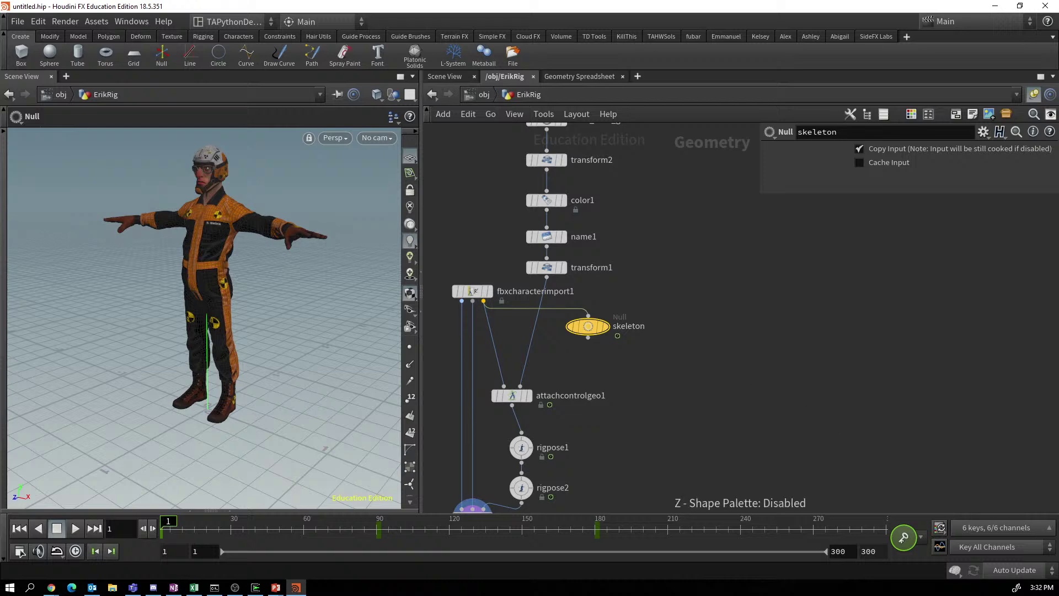
# Move the skeleton null clear of the control chain and connect a For-Each Number block to its output.
pyautogui.hotkey('alt', 'Tab')
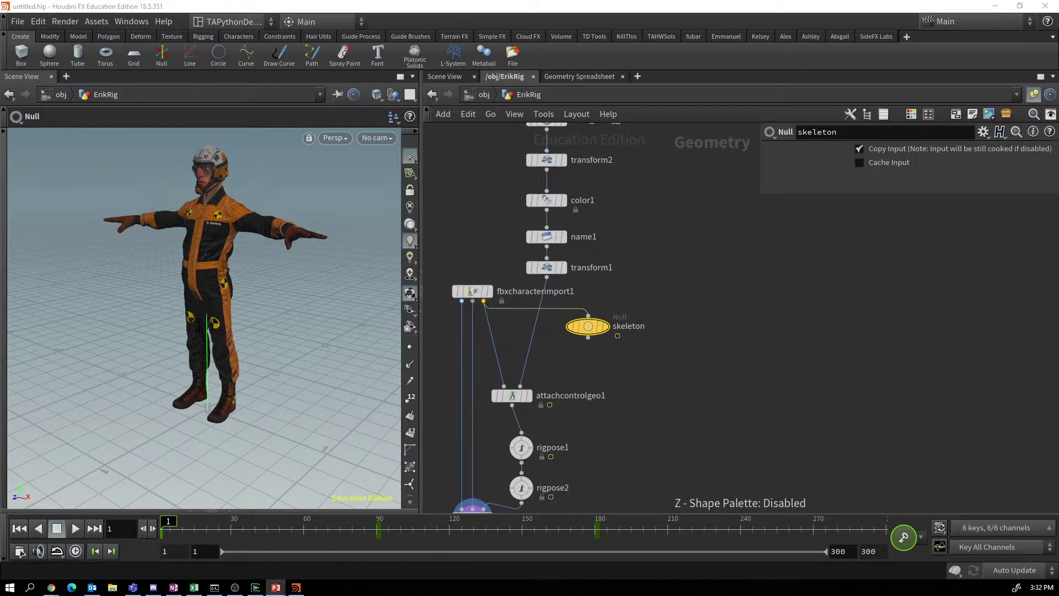
pyautogui.moveTo(592, 329); pyautogui.dragTo(717, 373)
pyautogui.press('Tab')
pyautogui.write('for')
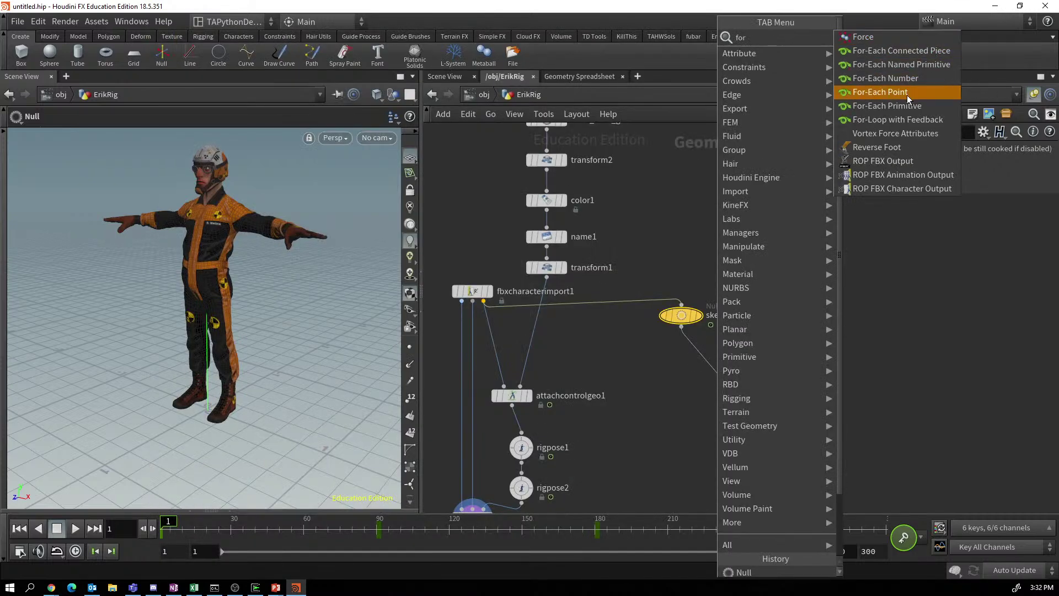
pyautogui.click(897, 81)
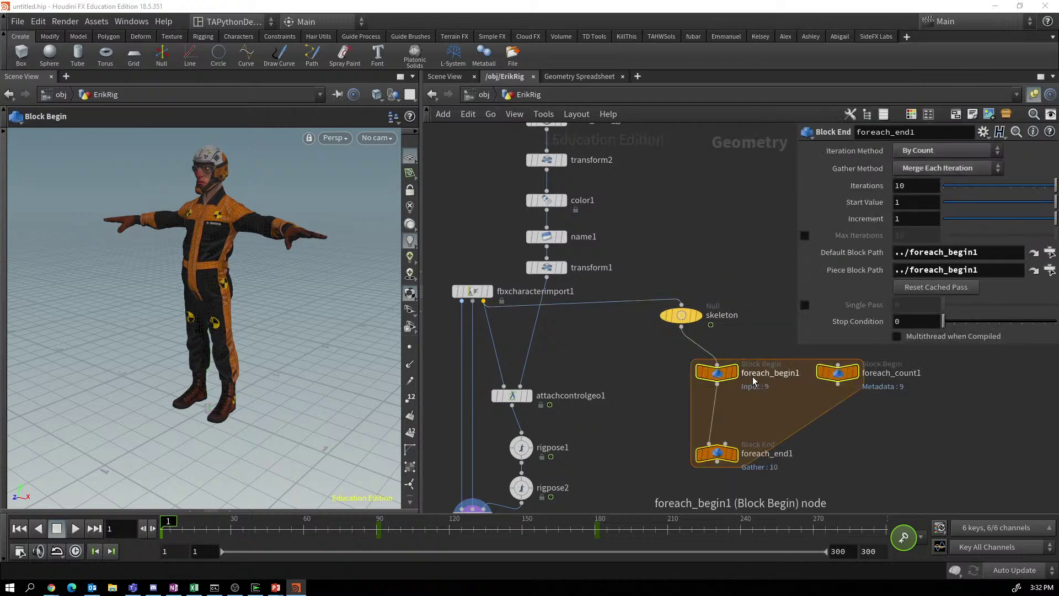
# Rename the foreach_begin1 node to begin.
pyautogui.click(716, 373)
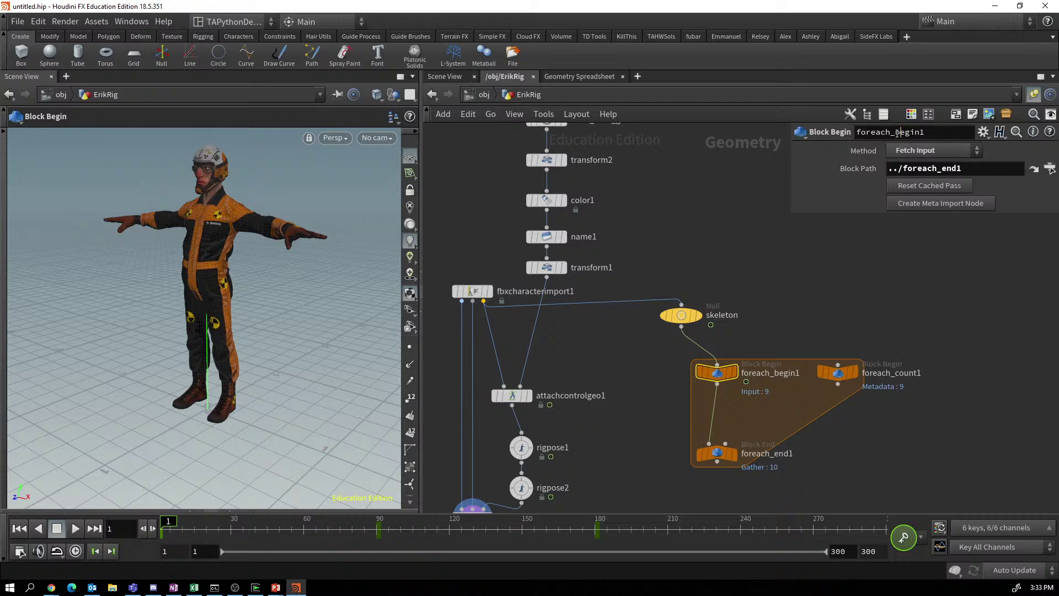
pyautogui.moveTo(898, 133); pyautogui.dragTo(814, 136)
pyautogui.write('begin')
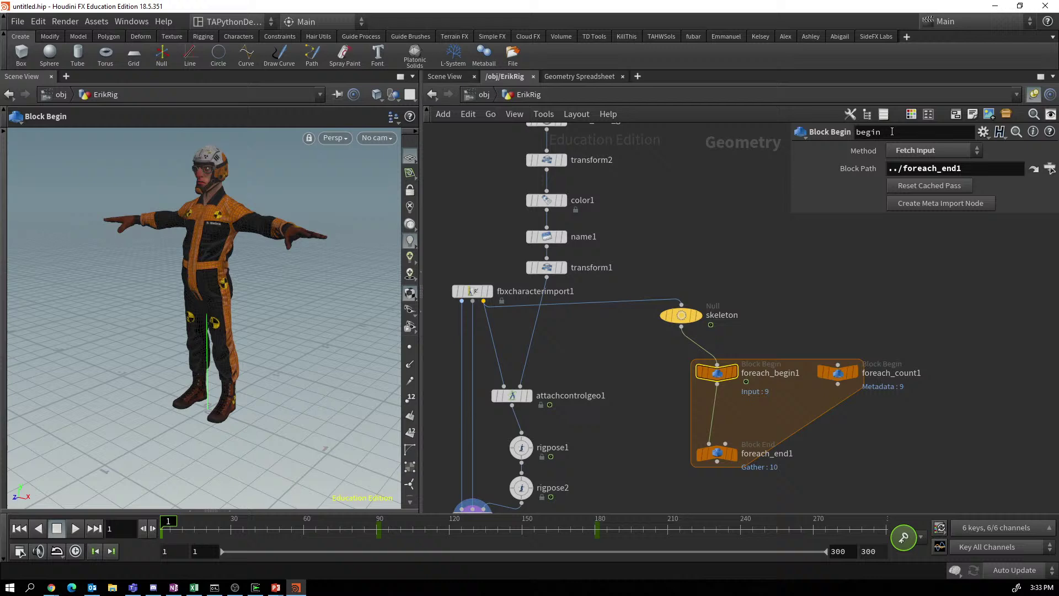
pyautogui.press('Return')
# Rename the foreach_end1 node to end.
pyautogui.click(716, 452)
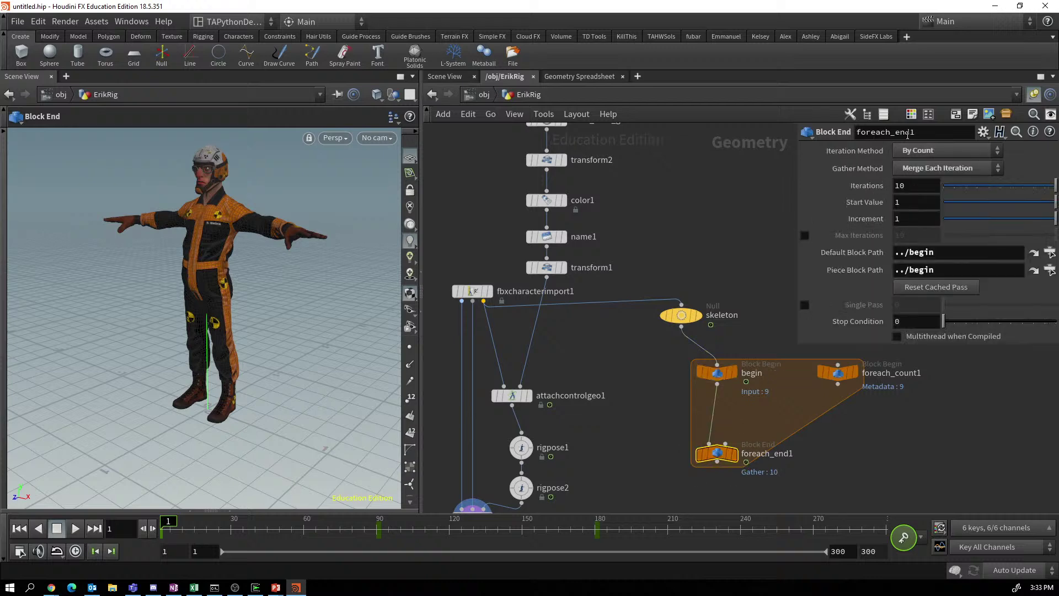
pyautogui.doubleClick(905, 132)
pyautogui.write('r')
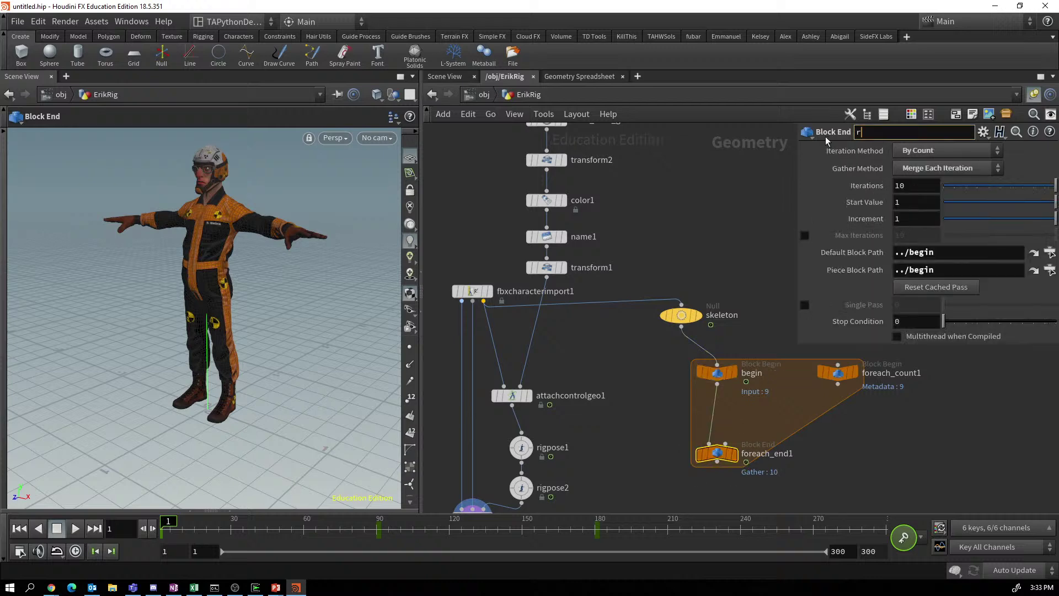
pyautogui.press('BackSpace')
pyautogui.write('end')
pyautogui.press('Return')
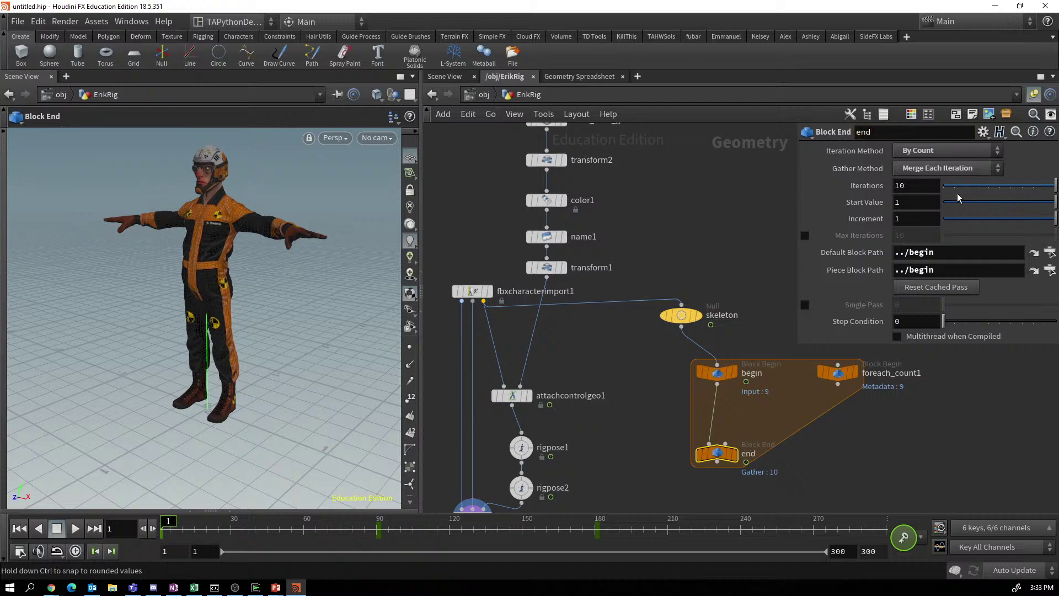
# Rename the foreach_count1 metadata node to count.
pyautogui.click(838, 376)
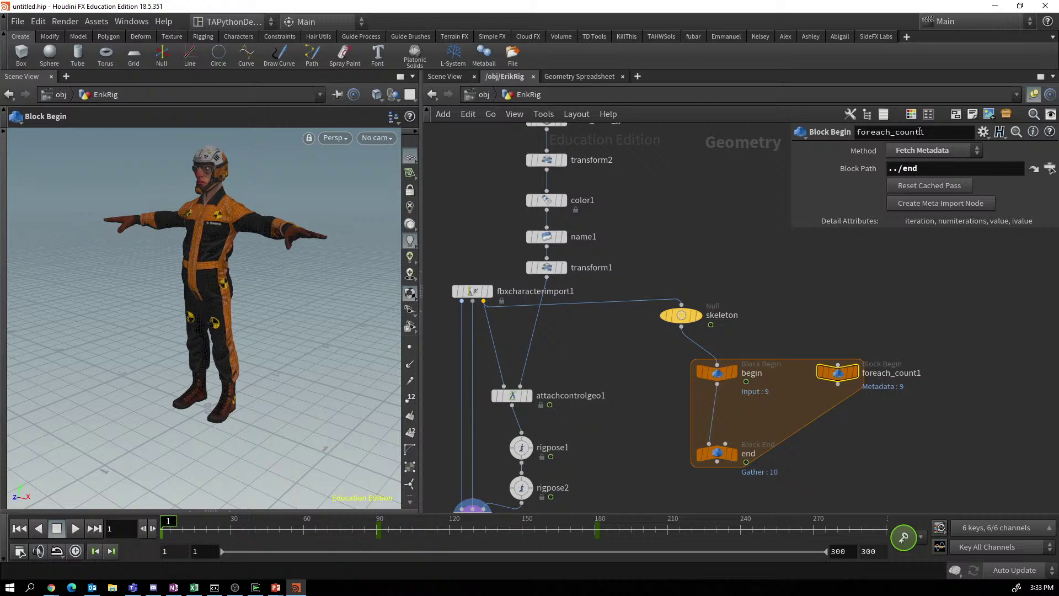
pyautogui.moveTo(937, 132); pyautogui.dragTo(826, 133)
pyautogui.write('count')
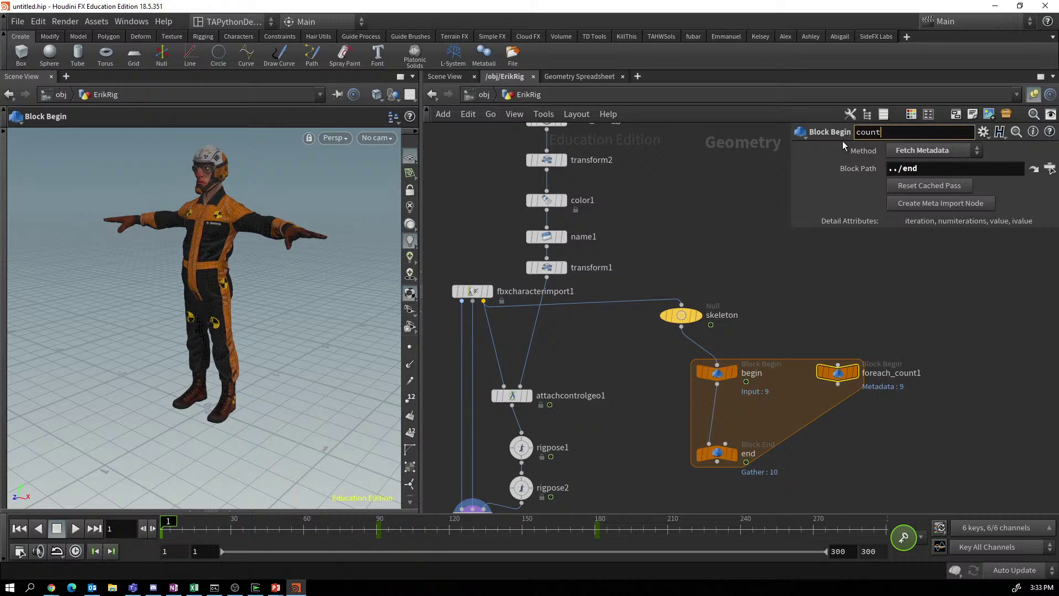
pyautogui.press('Return')
pyautogui.click(904, 419)
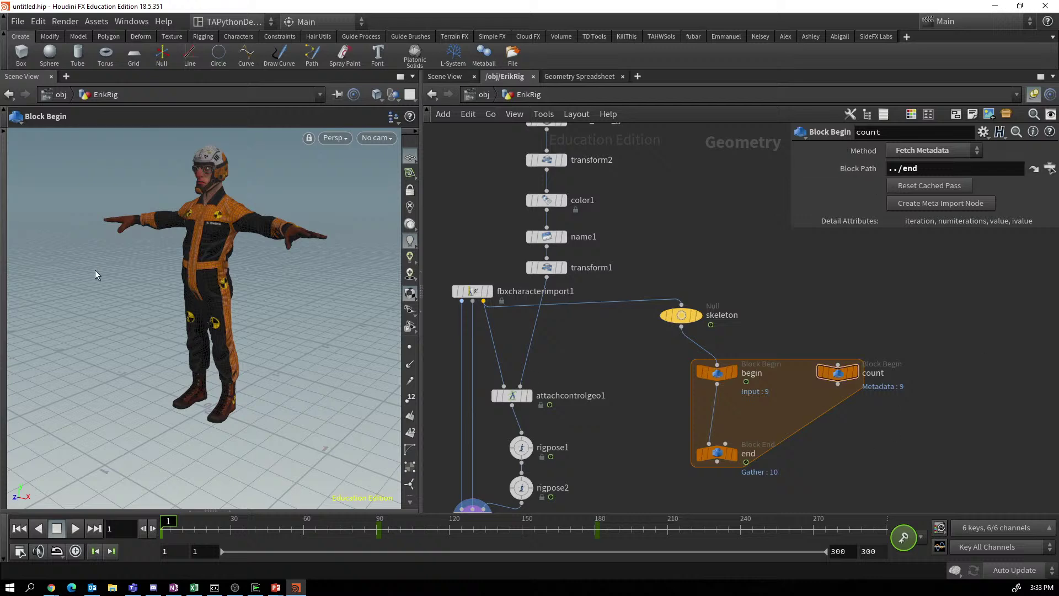
pyautogui.hotkey('alt', 'Tab')
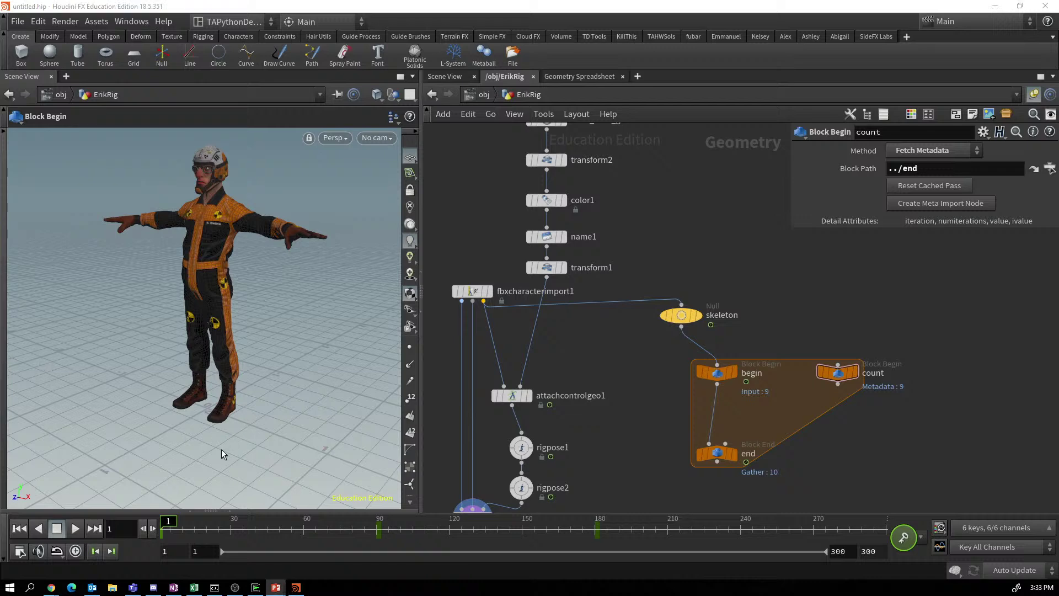
# Set the method of the begin block to Fetch Feedback.
pyautogui.click(721, 377)
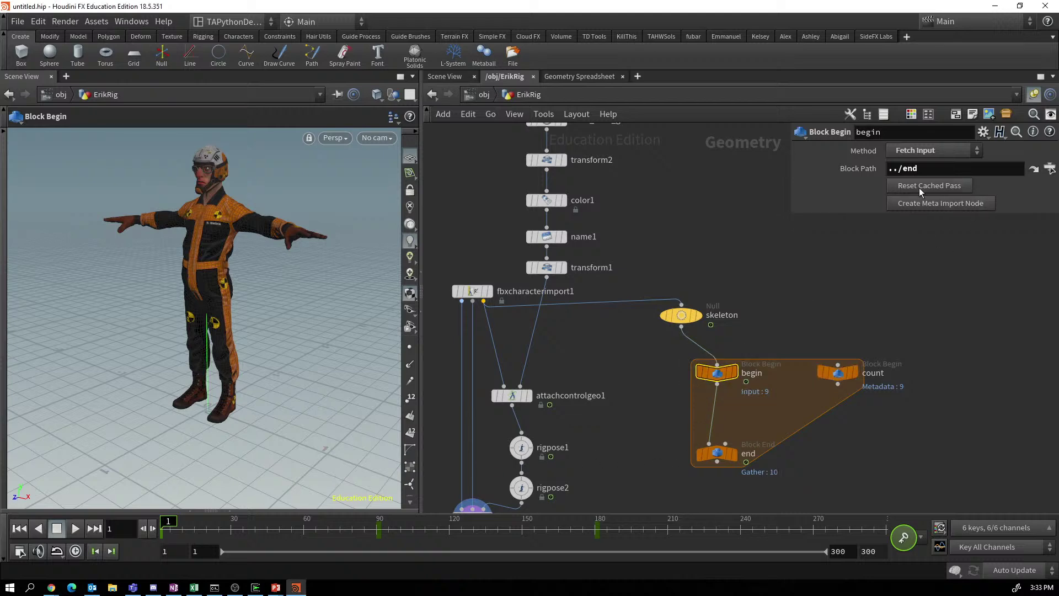
pyautogui.click(974, 150)
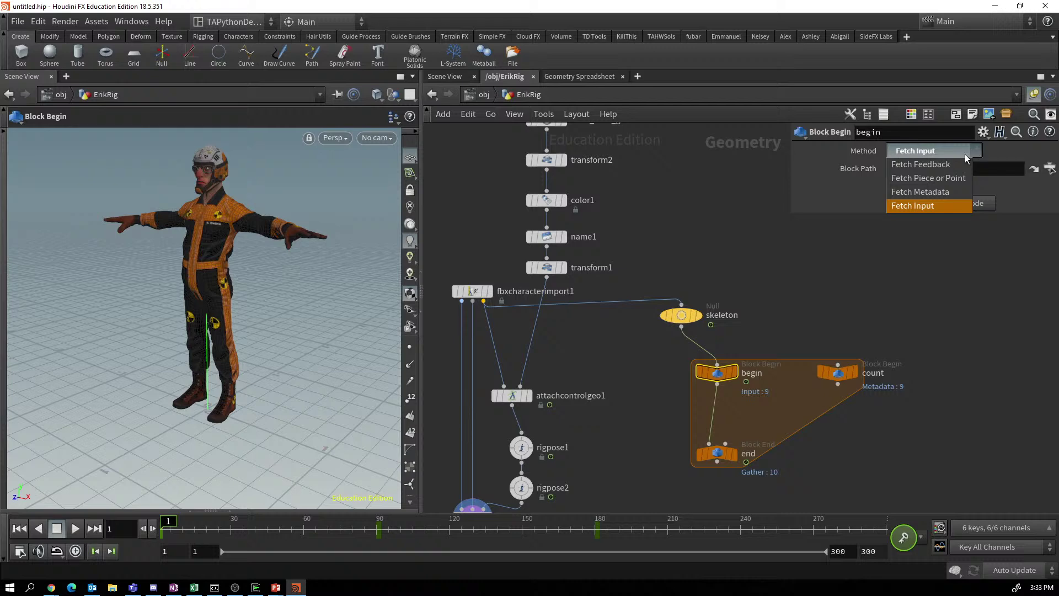
pyautogui.press('Escape')
pyautogui.click(948, 165)
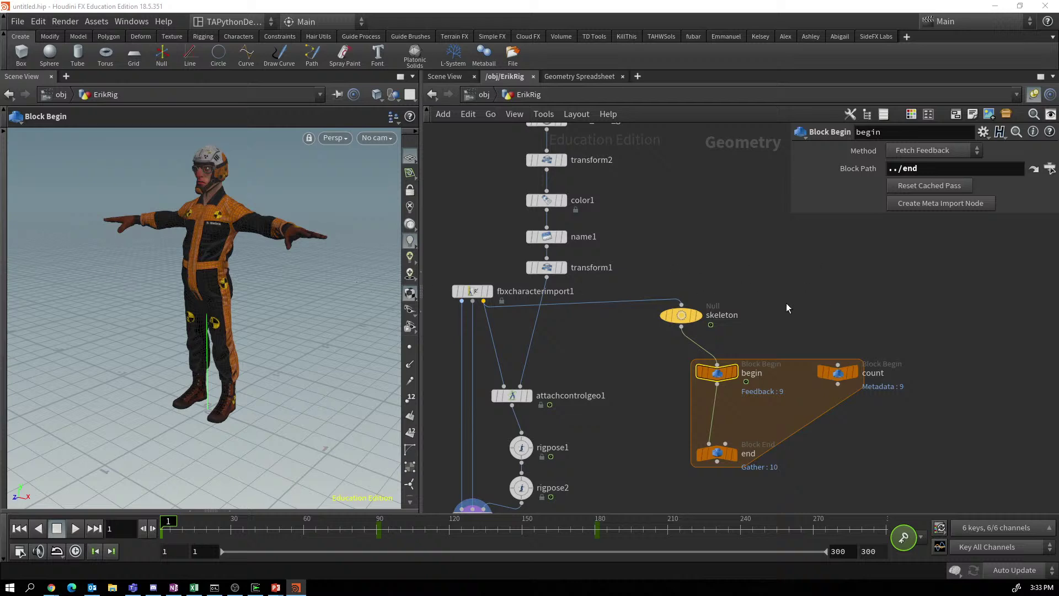
# Switch the expression language of the end block's parameters to Python.
pyautogui.click(720, 452)
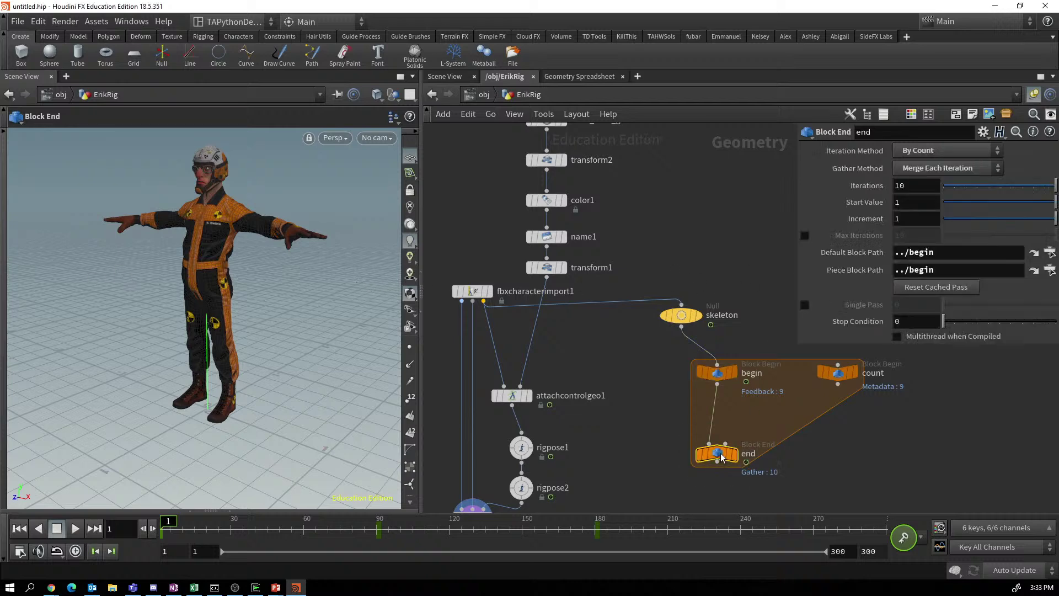
pyautogui.click(999, 132)
pyautogui.click(972, 161)
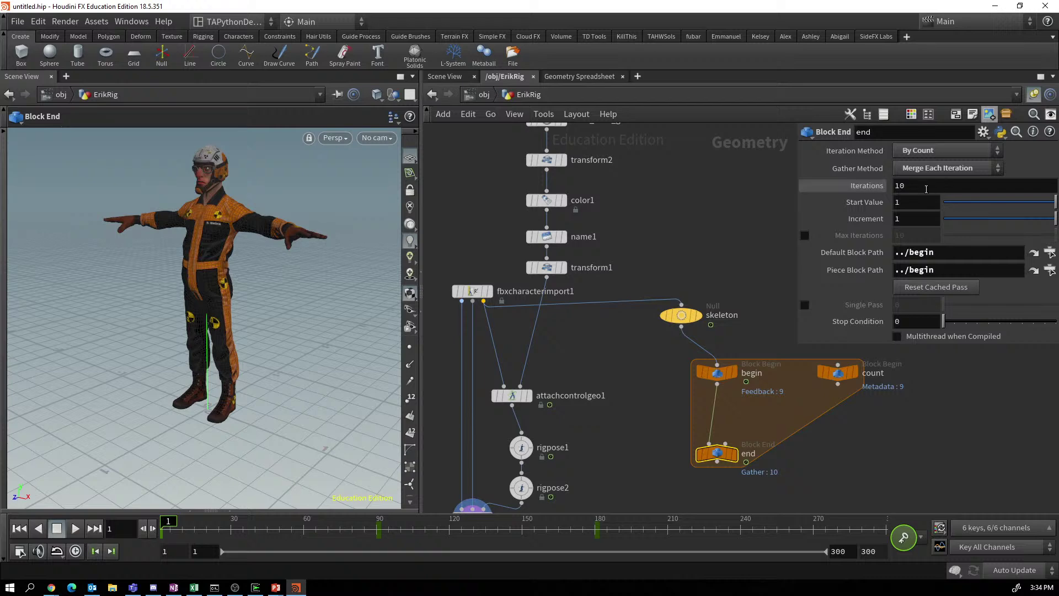
# Replace the end node's Iterations value with the expression hou.node('../skeleton').geometry().points() in an enlarged expression editor.
pyautogui.rightClick(848, 191)
pyautogui.moveTo(883, 235)
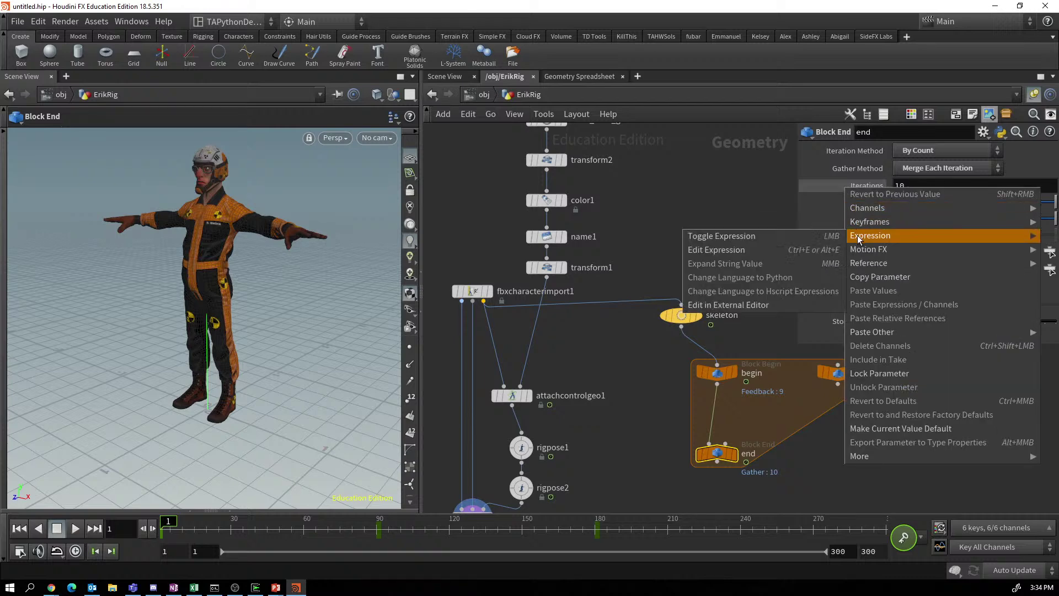
pyautogui.click(740, 252)
pyautogui.moveTo(715, 128); pyautogui.dragTo(527, 136)
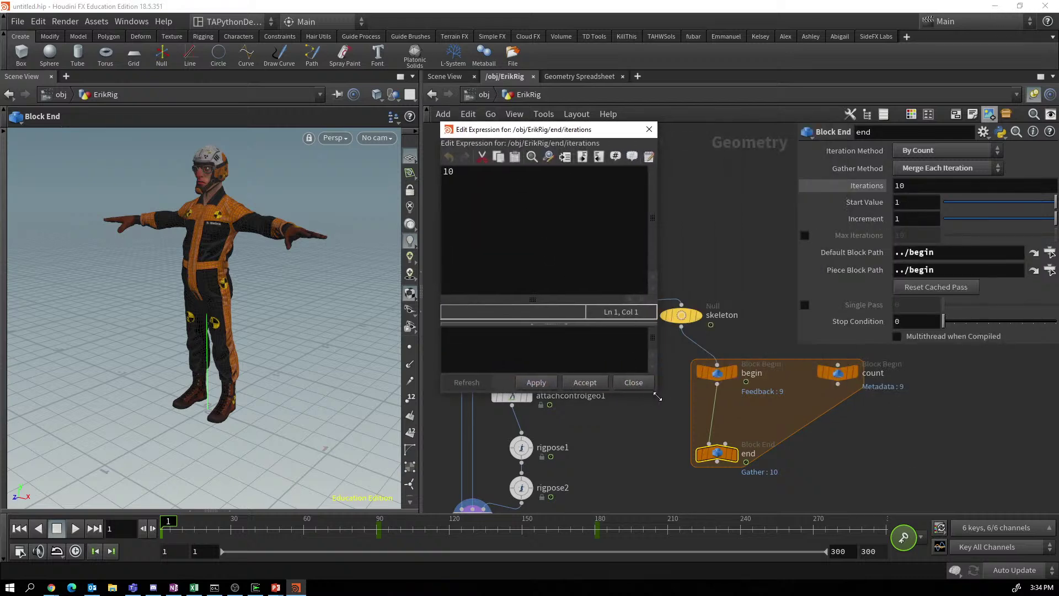
pyautogui.moveTo(660, 393); pyautogui.dragTo(910, 500)
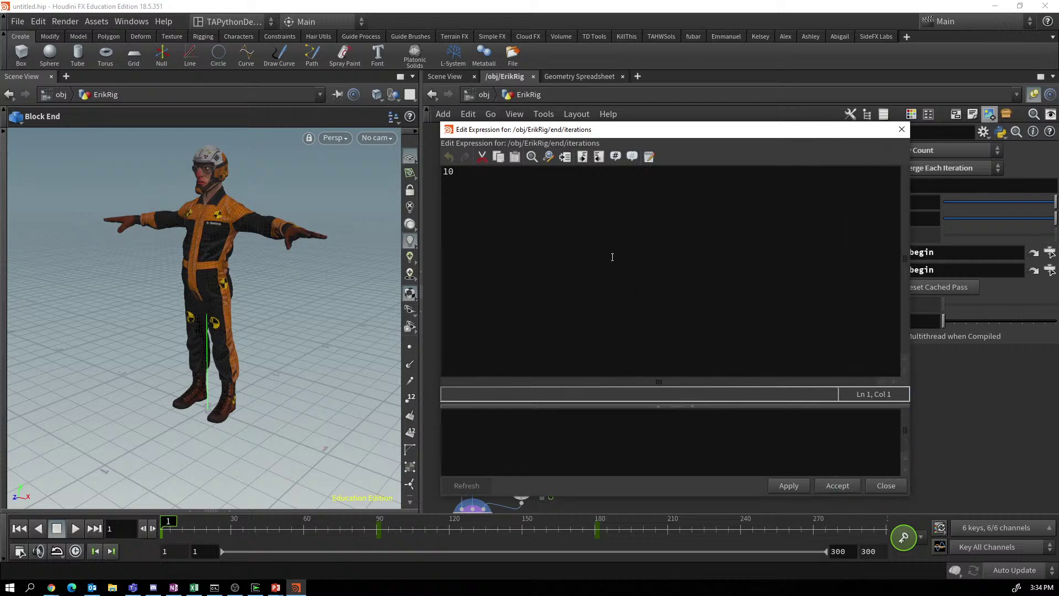
pyautogui.doubleClick(495, 179)
pyautogui.write('hou.')
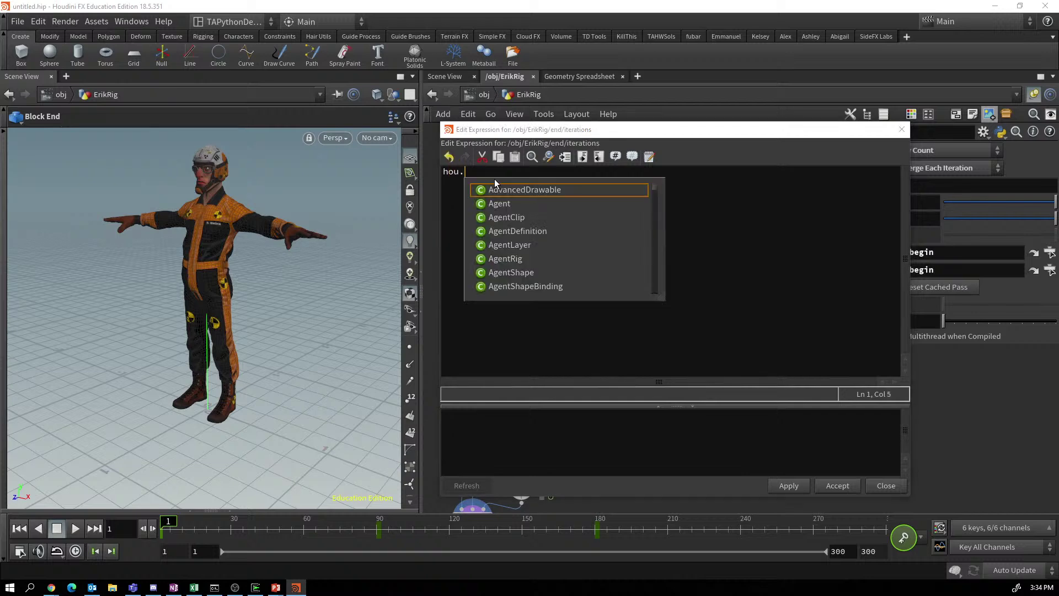
pyautogui.write("node('")
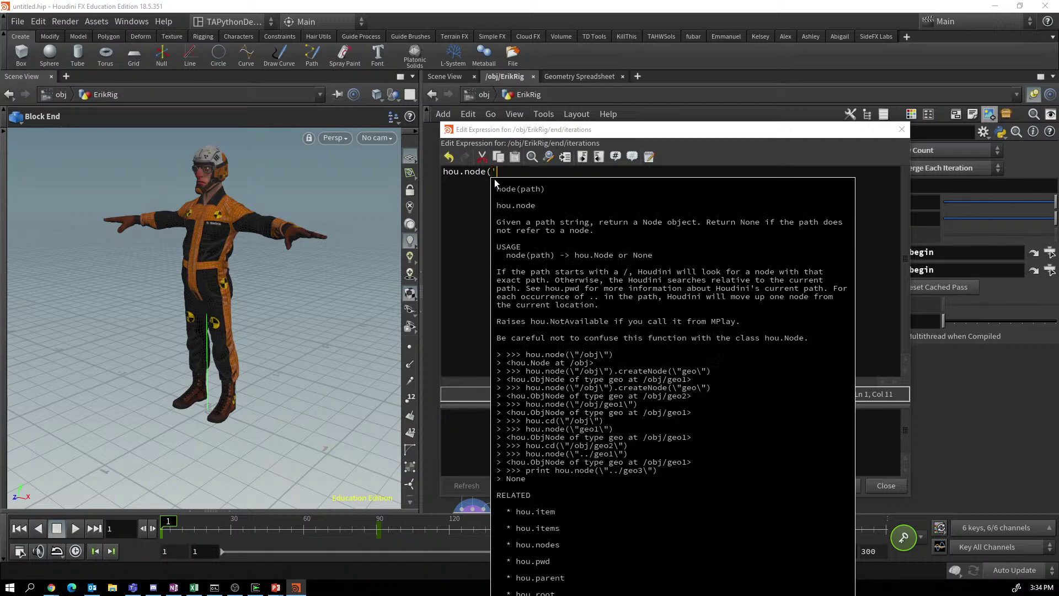
pyautogui.write('../')
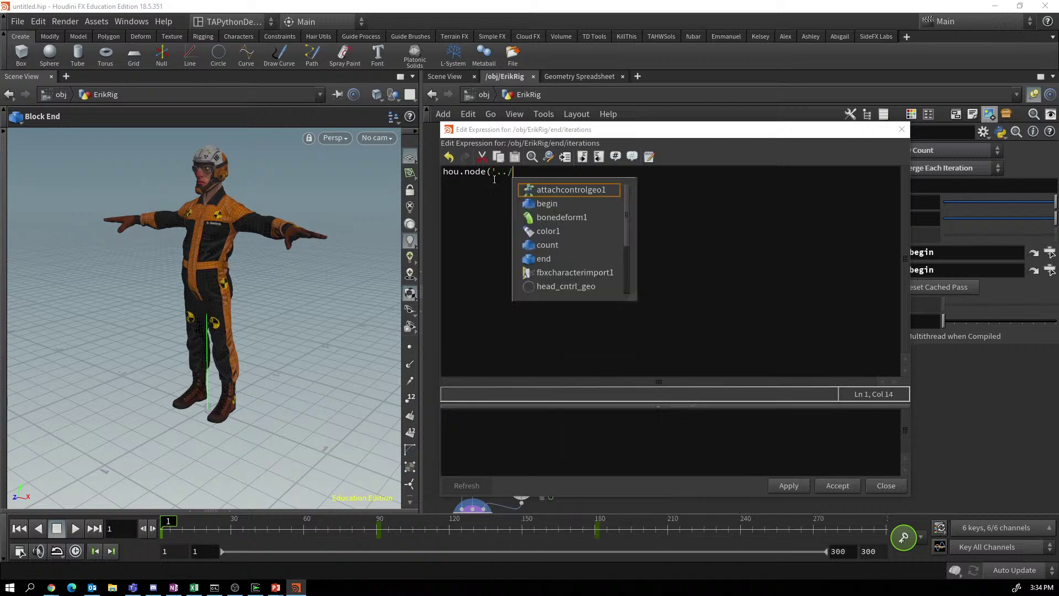
pyautogui.write("skeleton')")
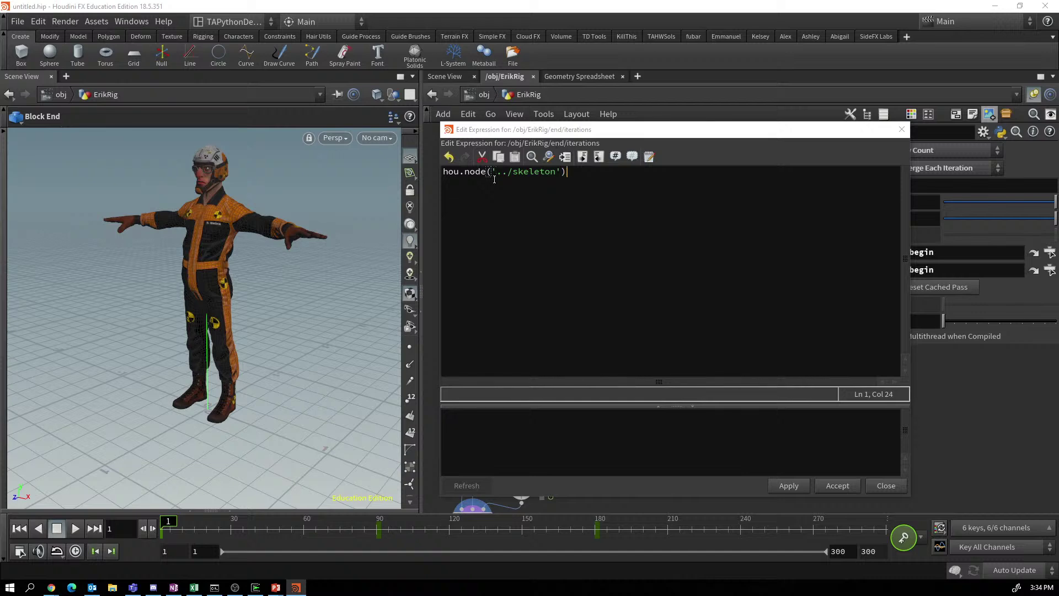
pyautogui.write('.')
pyautogui.write('geometry()')
pyautogui.write('.points()')
# Wrap the Iterations expression in len(), apply it, close the editor and switch the parameter to show its evaluated value.
pyautogui.click(445, 173)
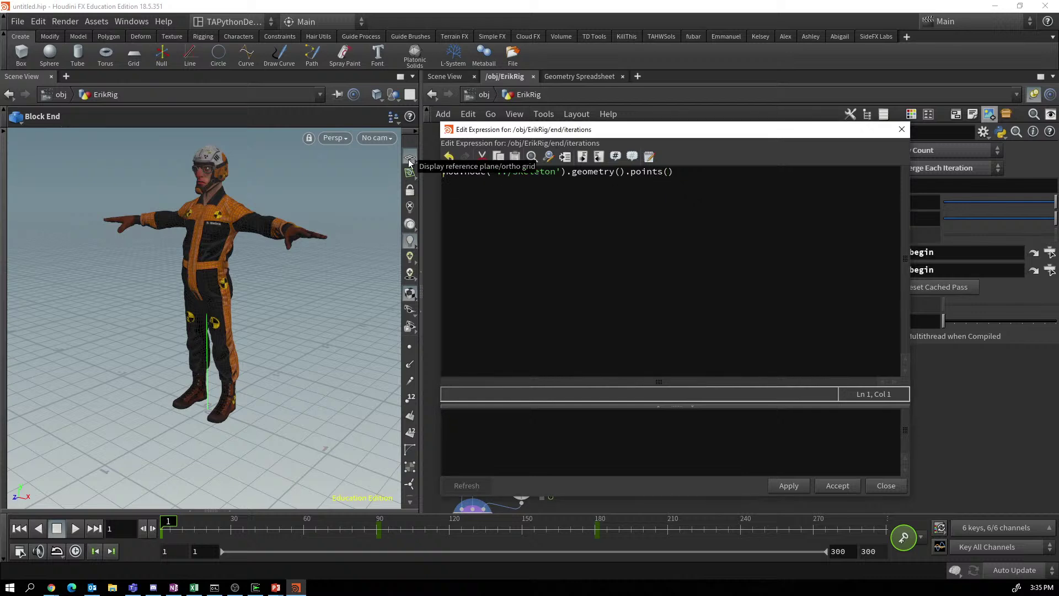
pyautogui.write('len(')
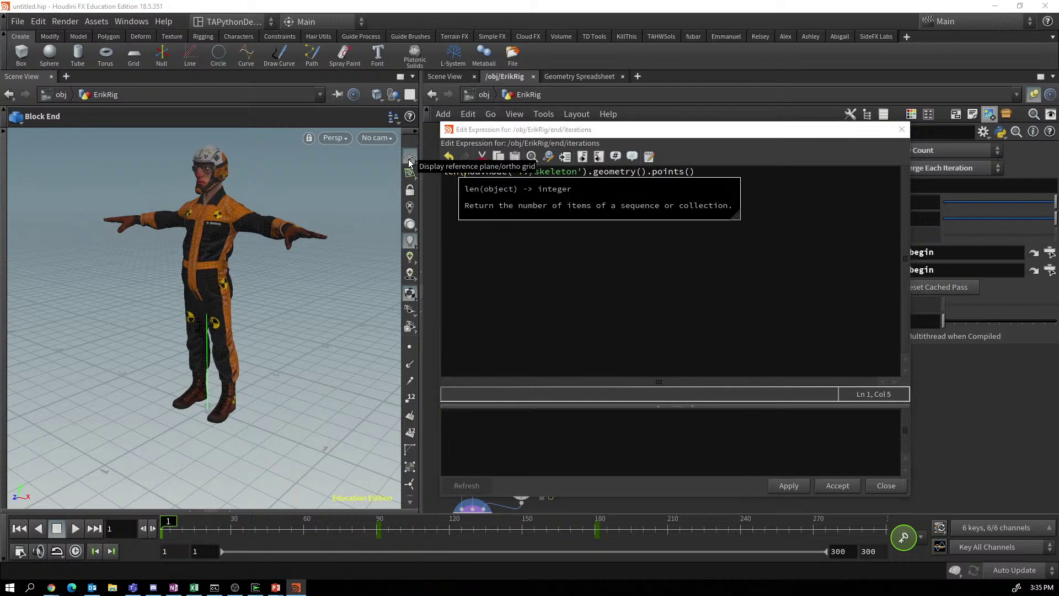
pyautogui.click(692, 172)
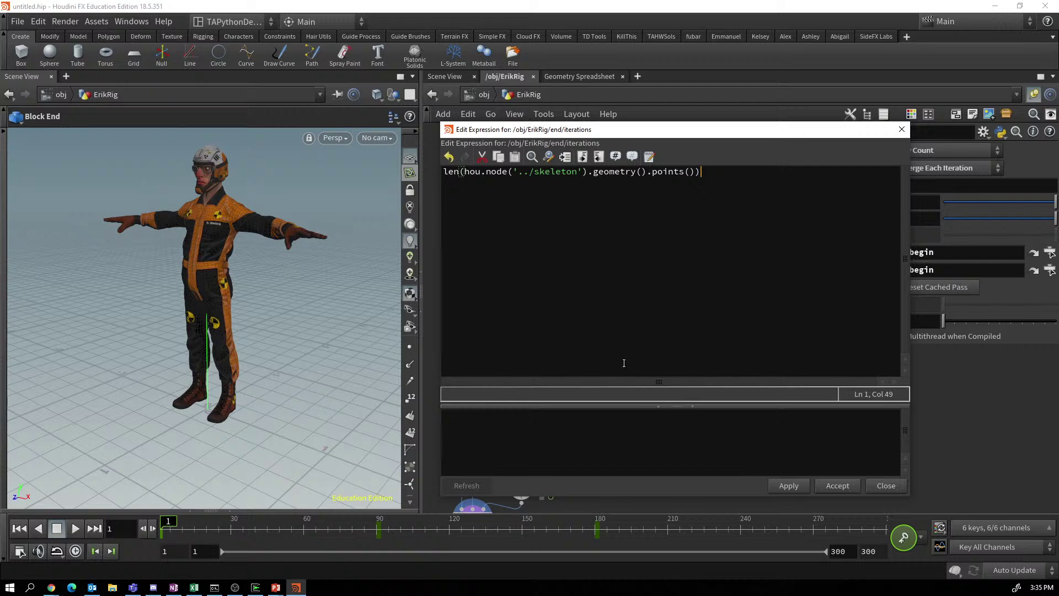
pyautogui.click(790, 485)
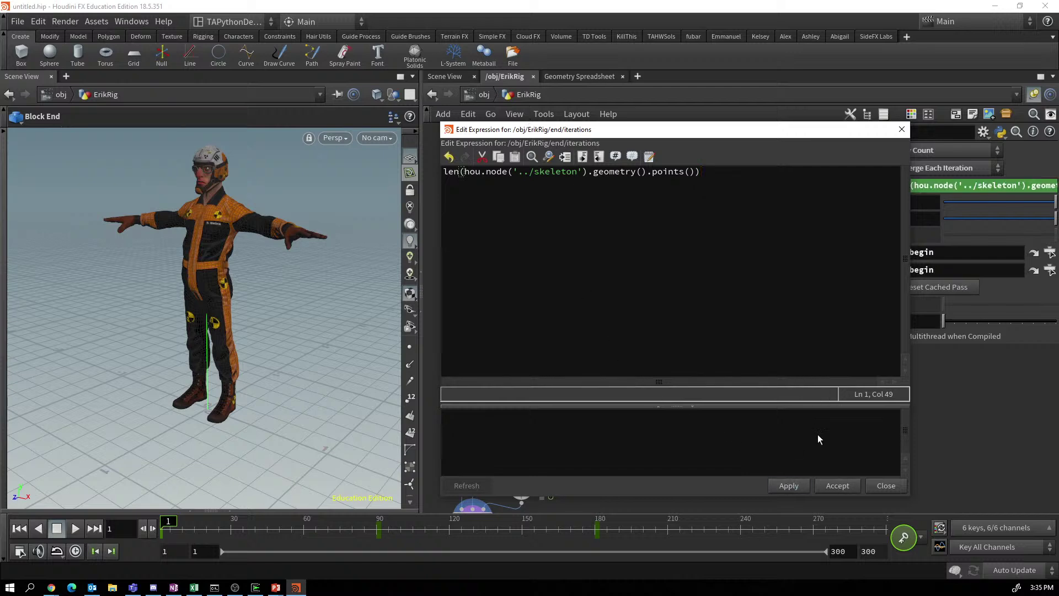
pyautogui.click(878, 486)
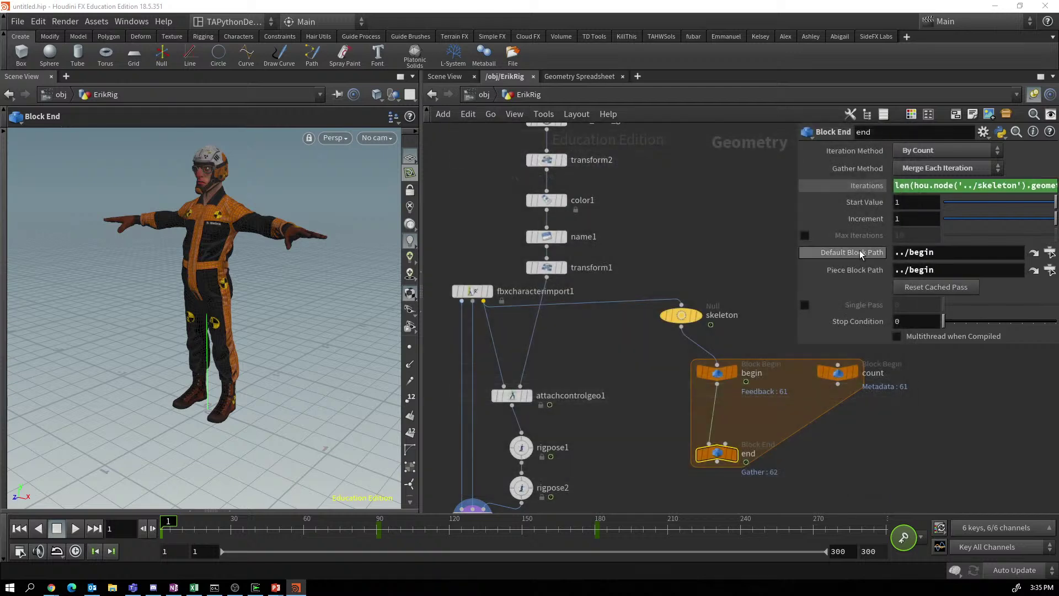
pyautogui.click(856, 188)
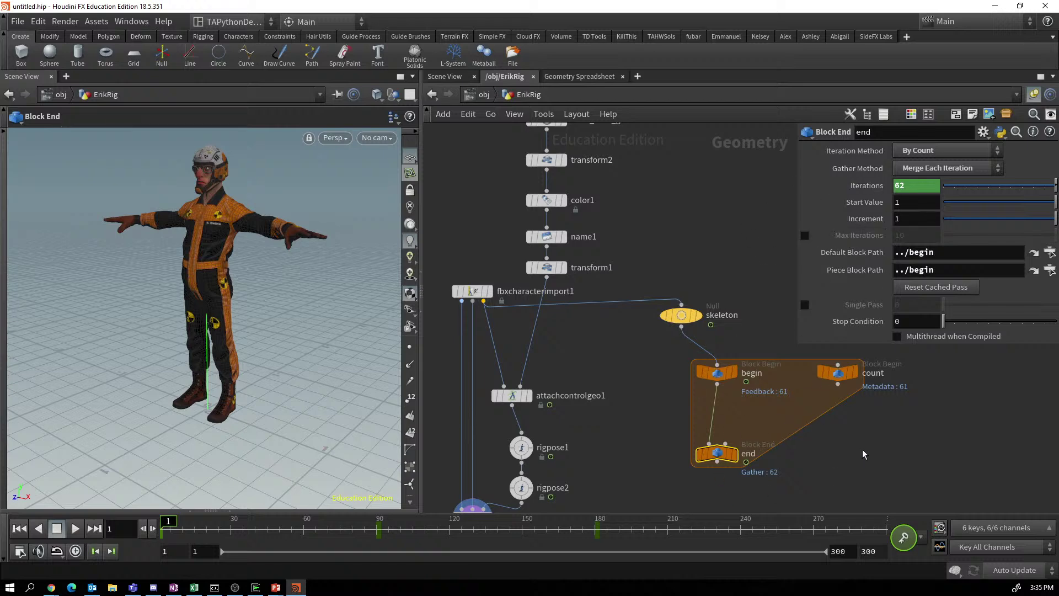
# Open the count node's parameter interface for editing and add an Integer parameter under root.
pyautogui.moveTo(873, 442); pyautogui.dragTo(678, 378, button='middle')
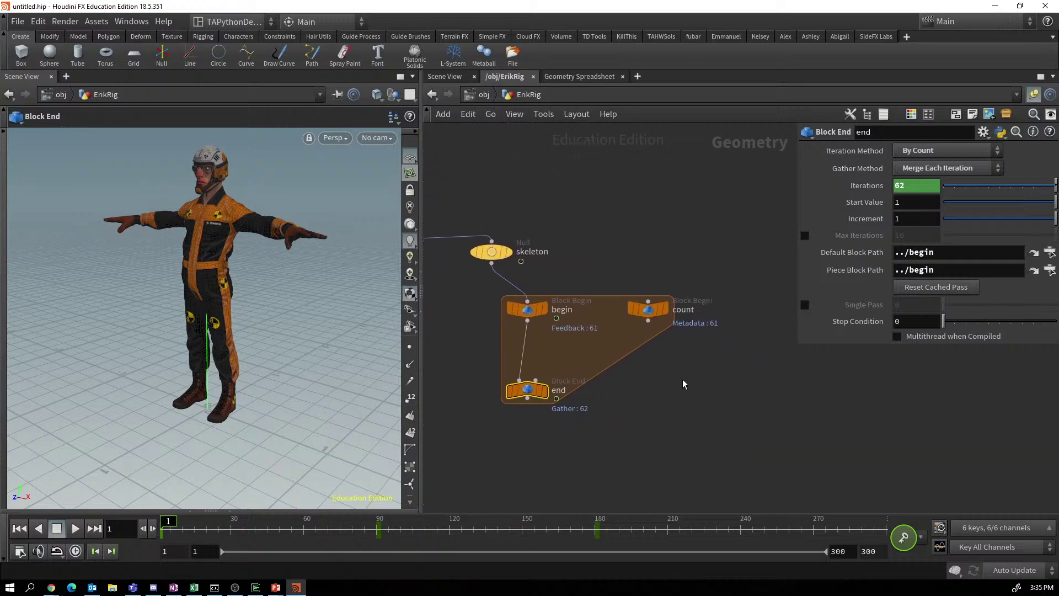
pyautogui.click(650, 309)
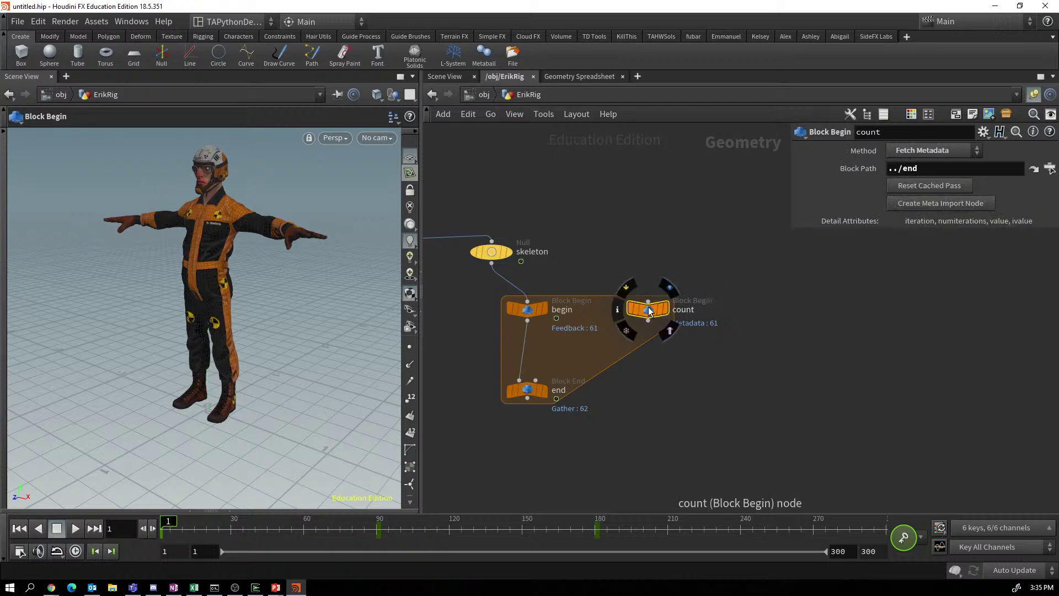
pyautogui.rightClick(649, 310)
pyautogui.moveTo(676, 351)
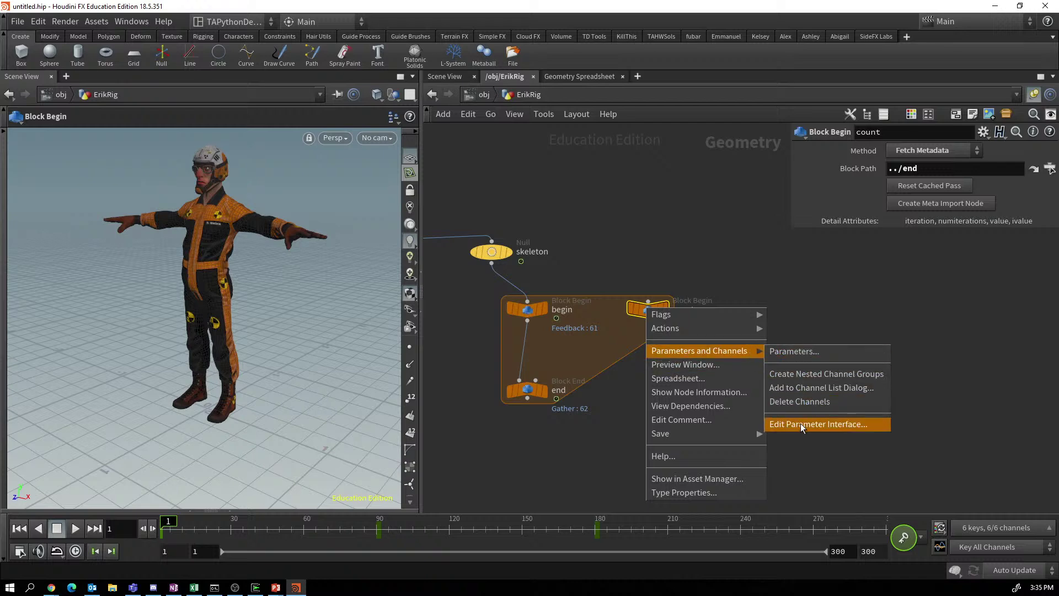
pyautogui.click(801, 425)
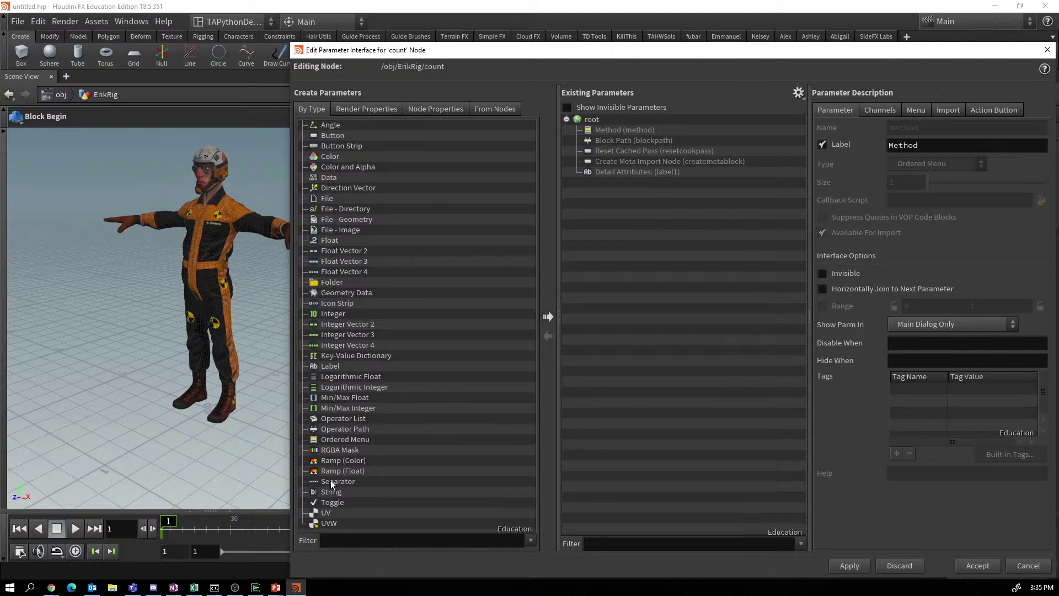
pyautogui.moveTo(330, 314); pyautogui.dragTo(589, 120)
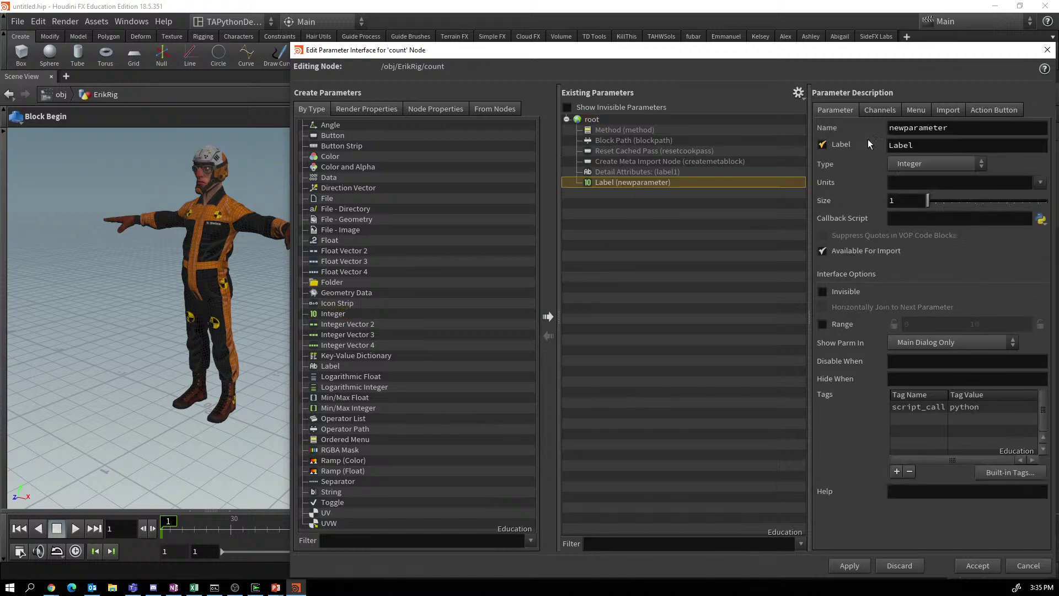
# Set the new integer parameter's name and label to iter, and accept the interface changes.
pyautogui.doubleClick(902, 127)
pyautogui.write('iter')
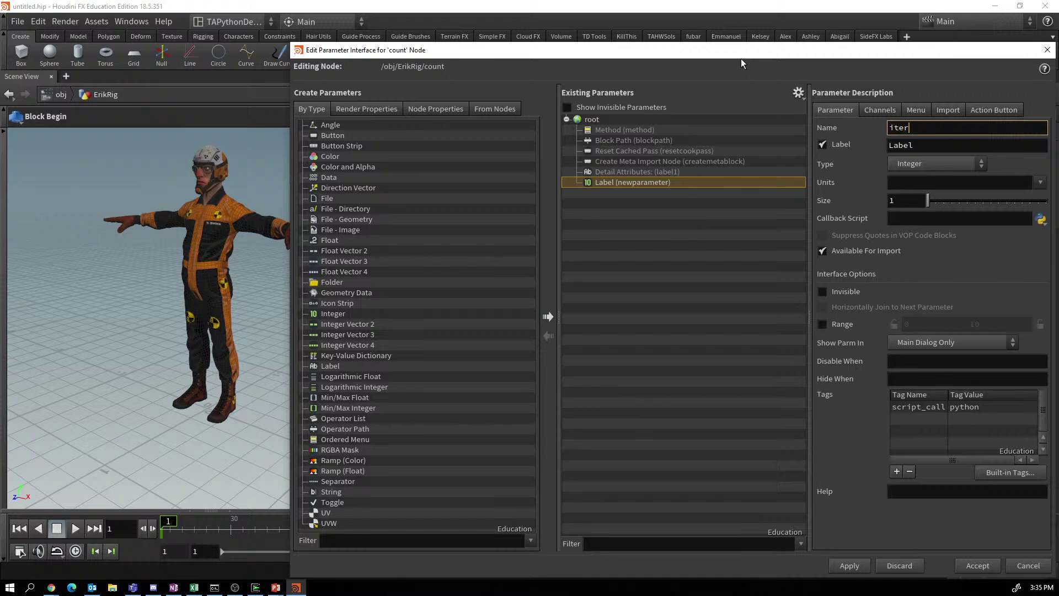
pyautogui.press('Tab')
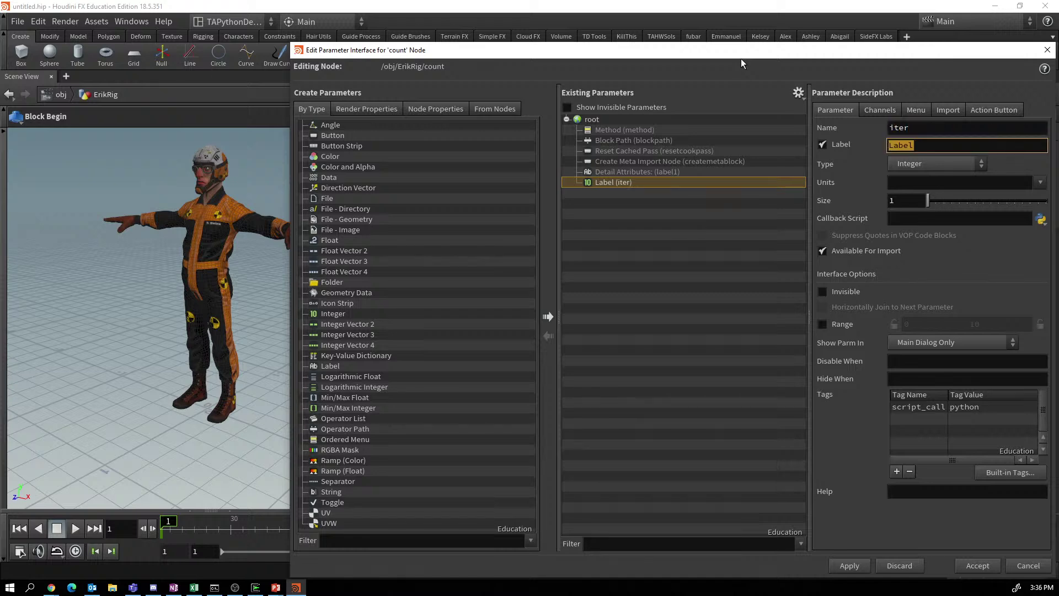
pyautogui.write('iter')
pyautogui.press('Return')
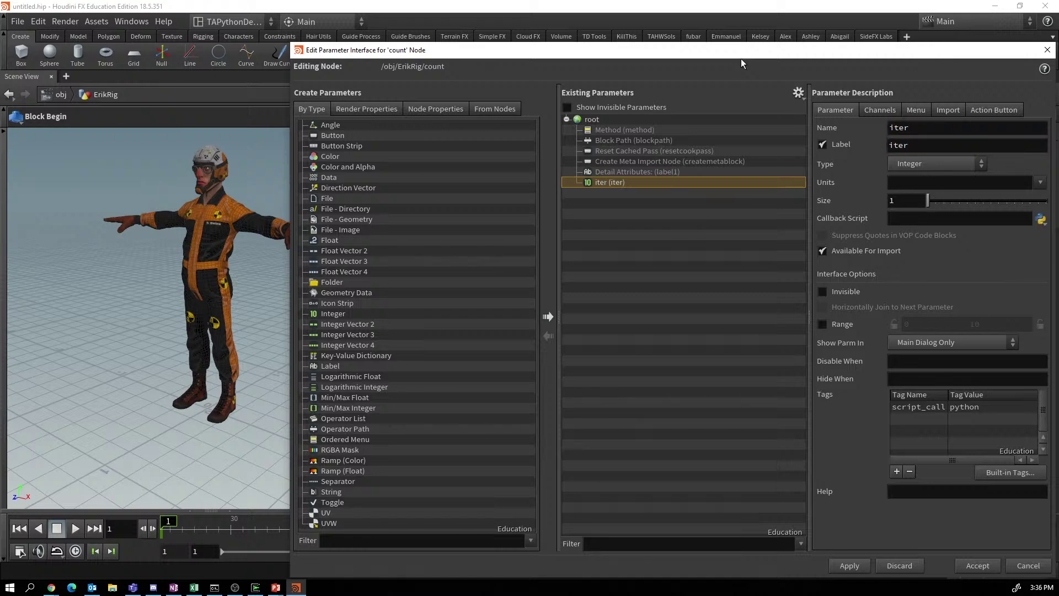
pyautogui.click(850, 566)
pyautogui.click(977, 566)
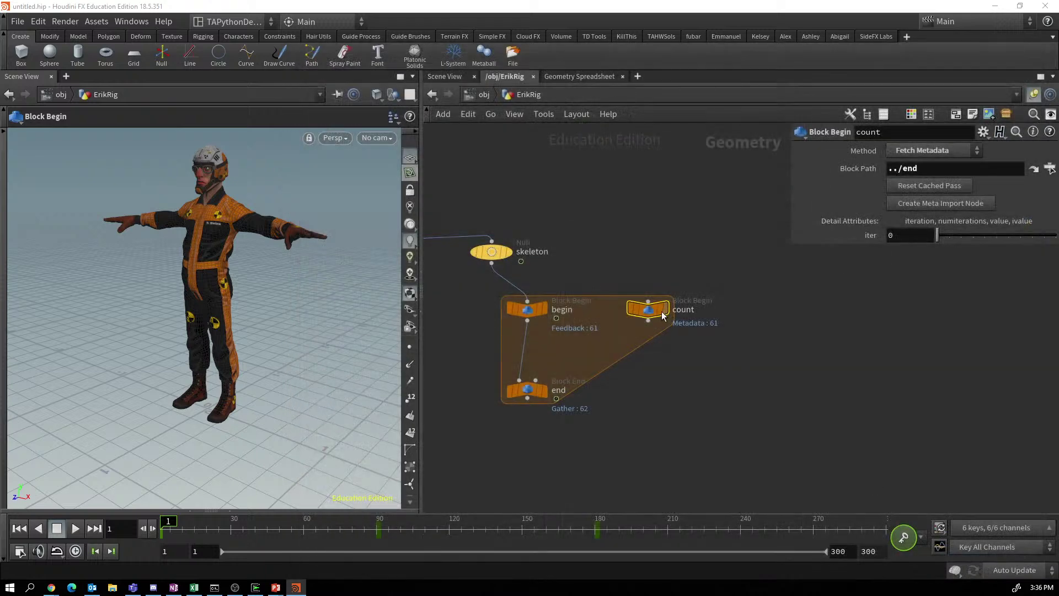
# Check the count node's detail attributes in the Geometry Spreadsheet, and return to the ErikRig network.
pyautogui.click(578, 76)
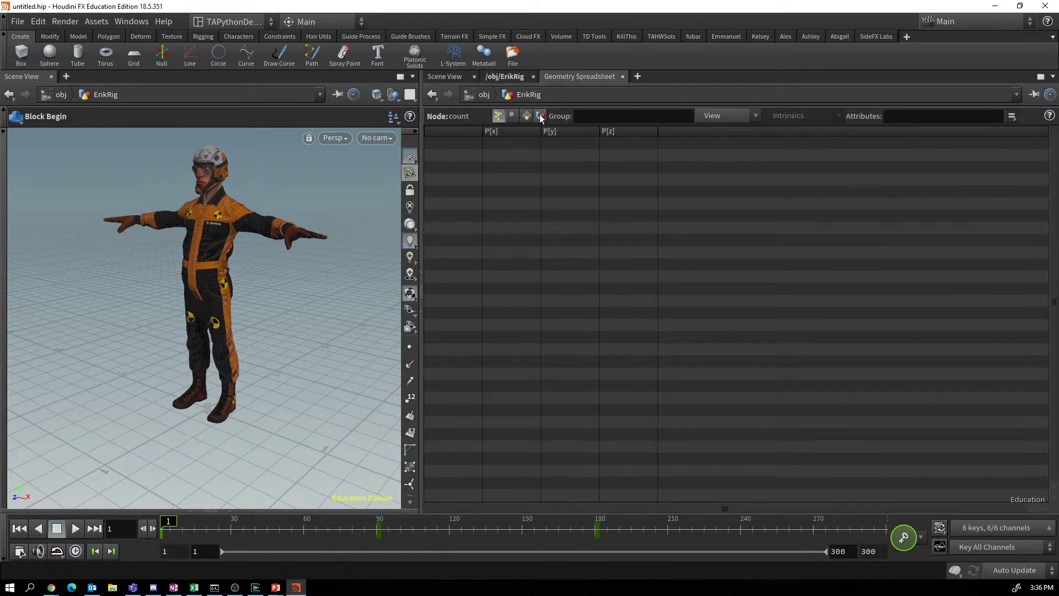
pyautogui.click(539, 115)
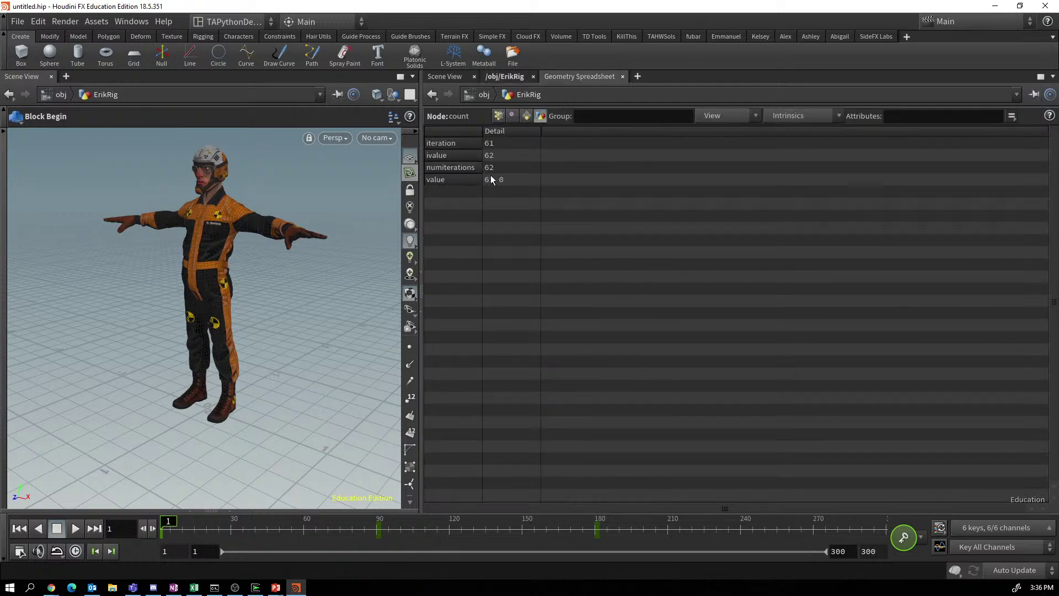
pyautogui.click(507, 76)
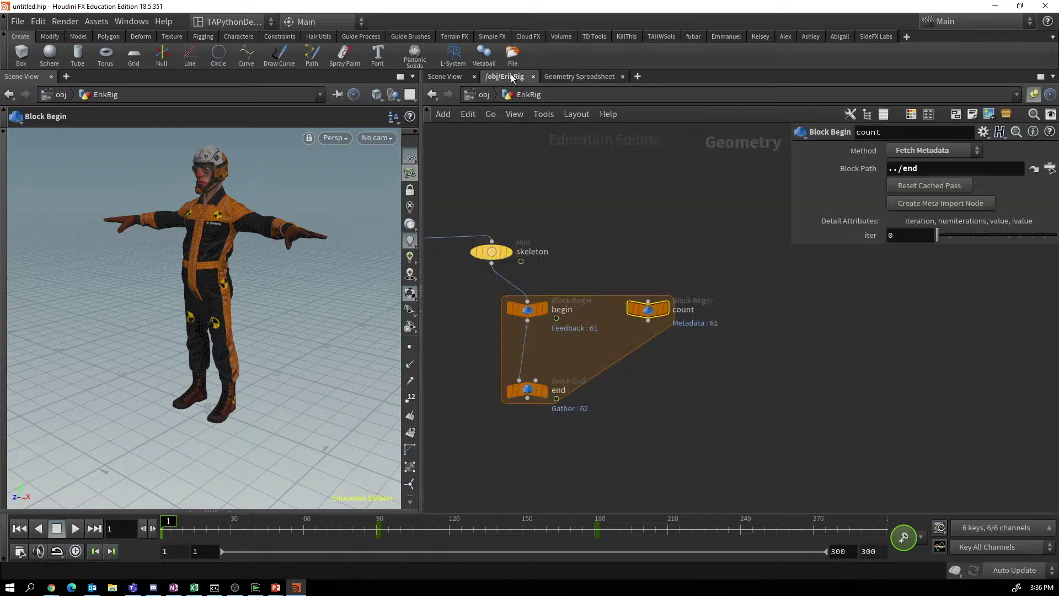
# Set the count node's iter parameter to the expression detail('.', 'iteration', 0) and apply it.
pyautogui.click(897, 236)
pyautogui.hotkey('alt', 'e')
pyautogui.click(513, 177)
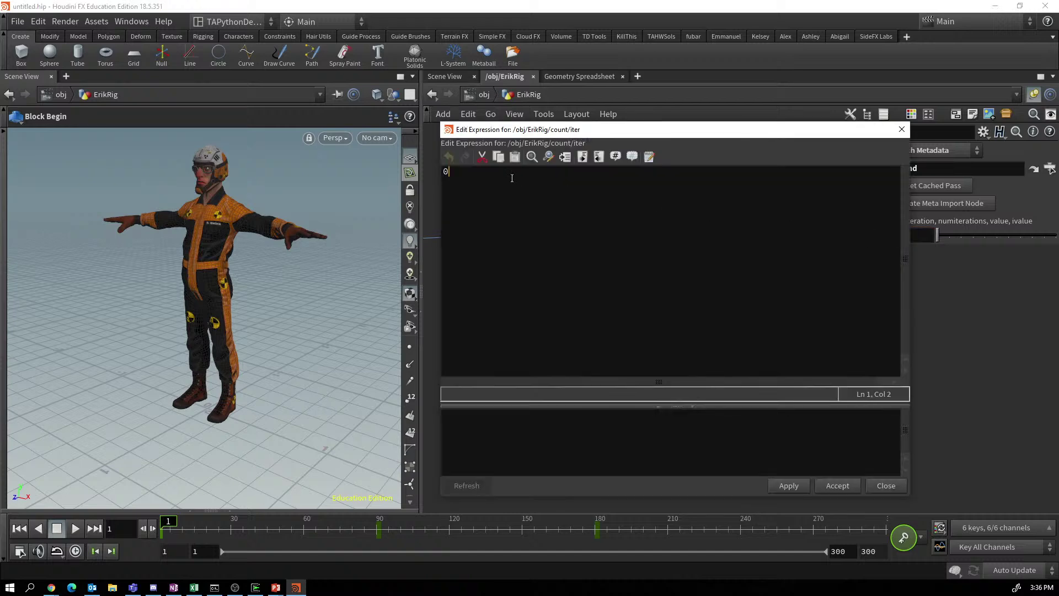
pyautogui.hotkey('ctrl', 'a')
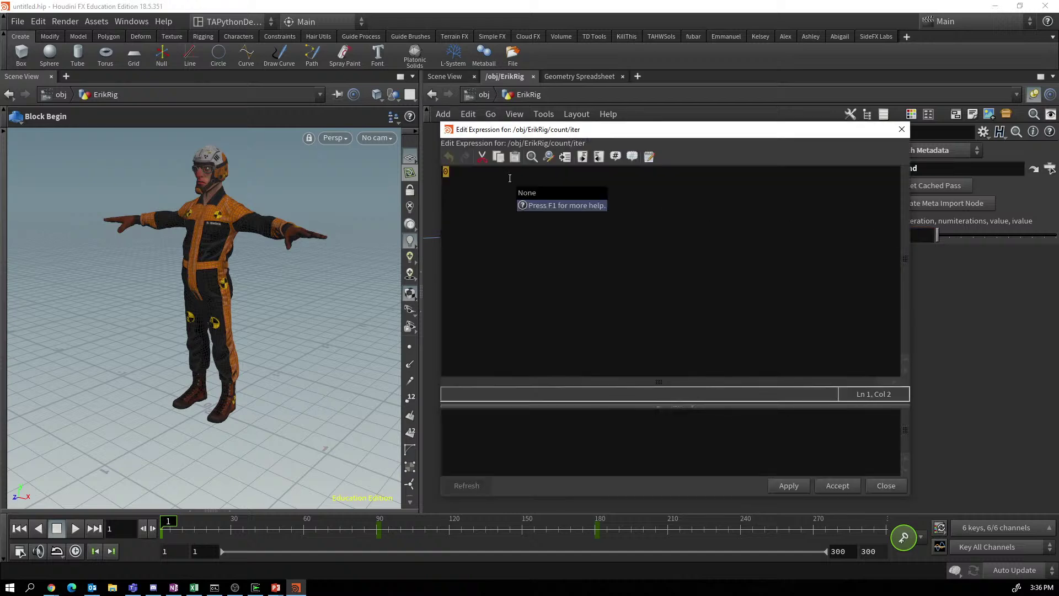
pyautogui.write("detail('.")
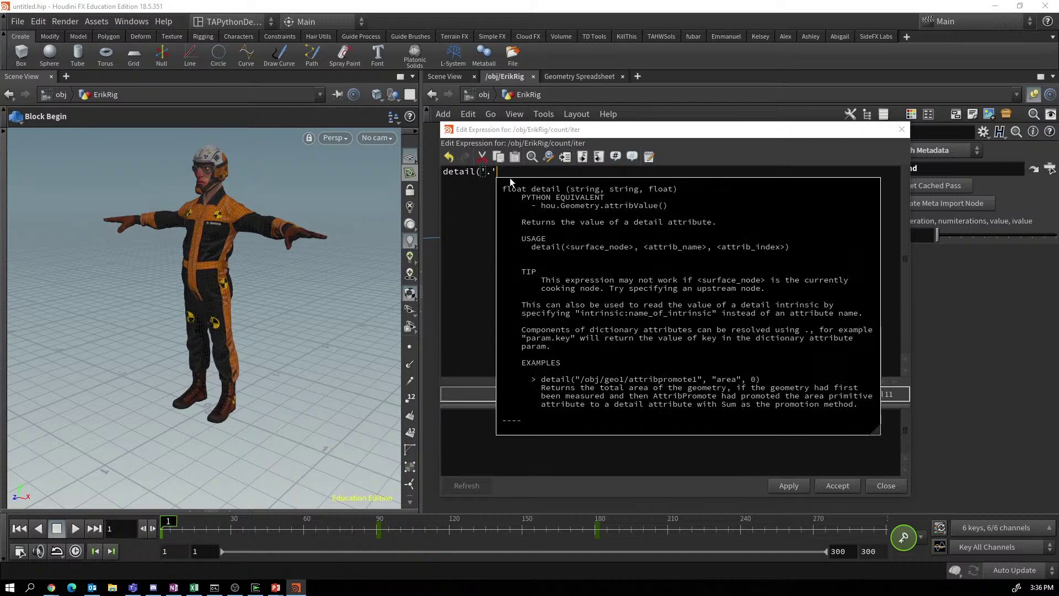
pyautogui.write(', i')
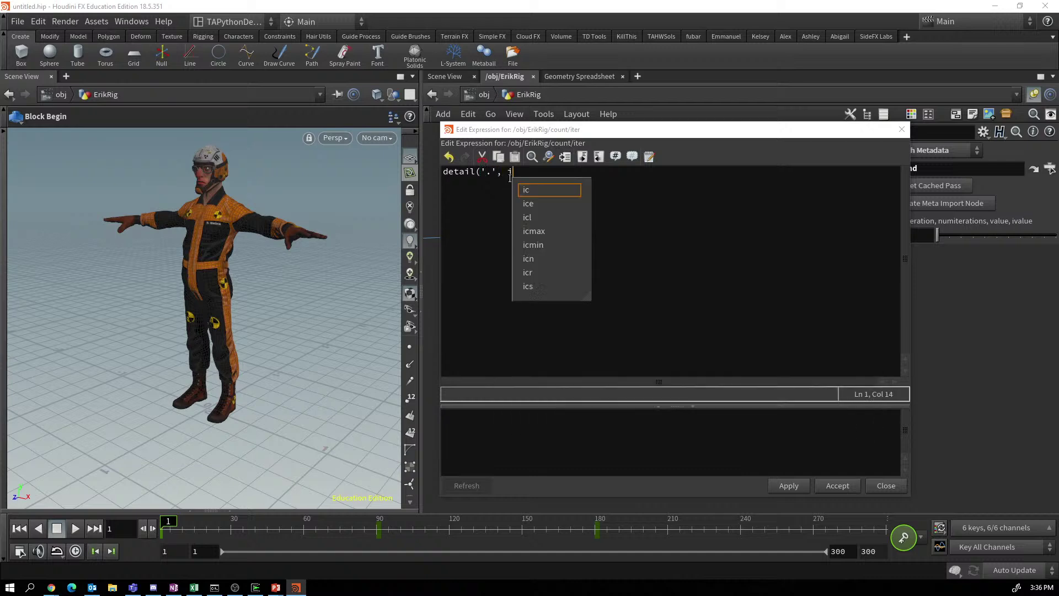
pyautogui.write('teration')
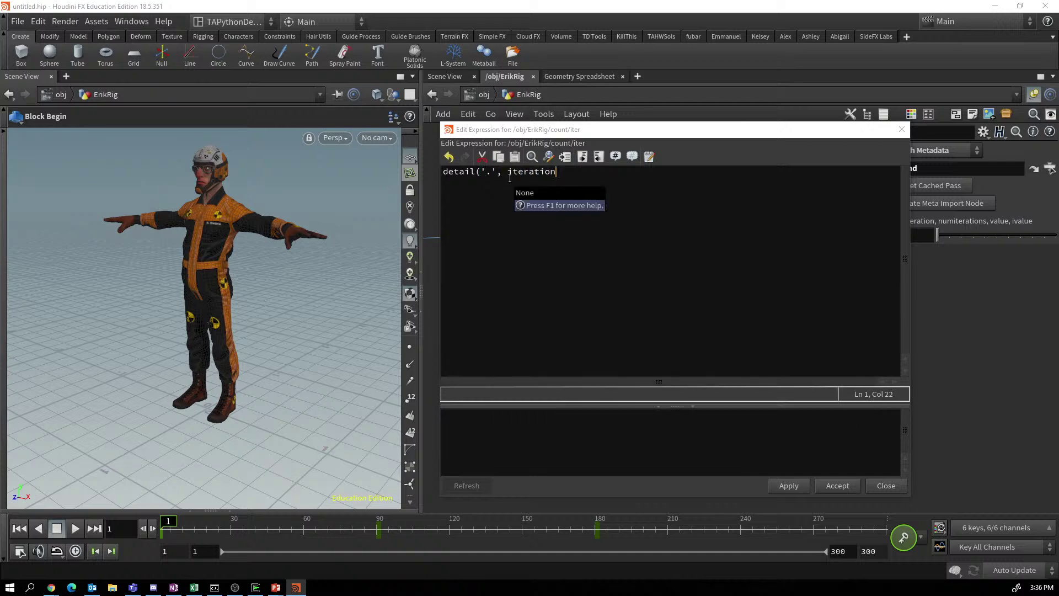
pyautogui.write(',')
pyautogui.press('BackSpace')
pyautogui.press('BackSpace')
pyautogui.press('BackSpace')
pyautogui.press('BackSpace')
pyautogui.press('BackSpace')
pyautogui.press('BackSpace')
pyautogui.press('BackSpace')
pyautogui.press('BackSpace')
pyautogui.press('BackSpace')
pyautogui.press('BackSpace')
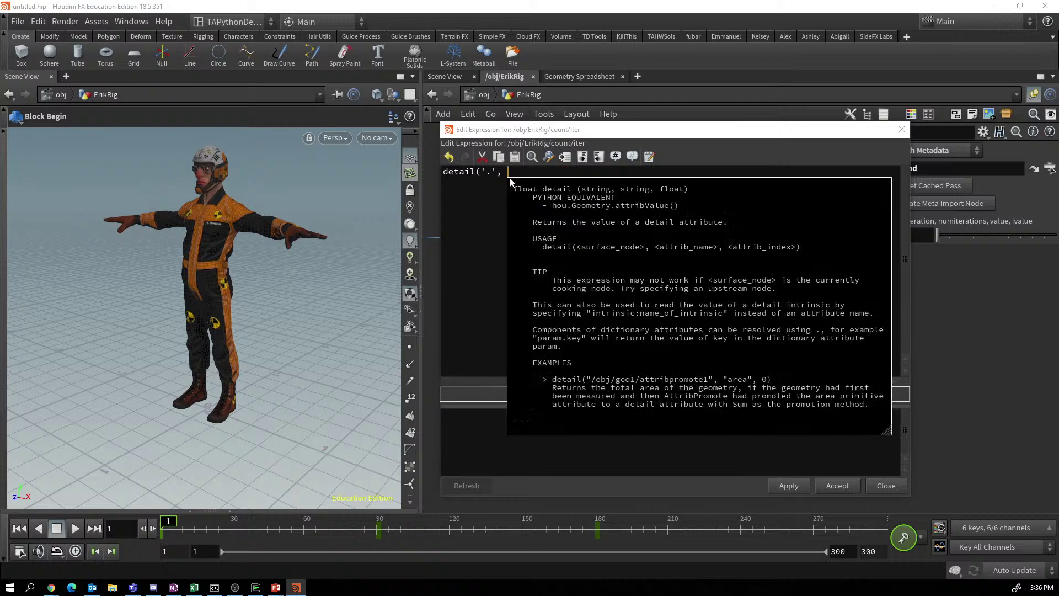
pyautogui.write("'iteratio")
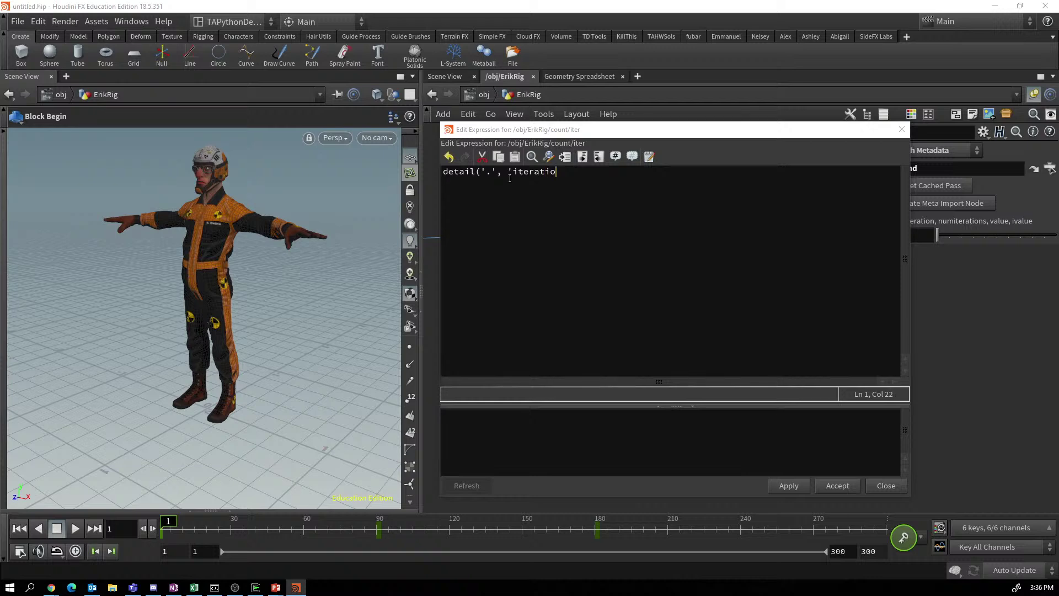
pyautogui.write("n'")
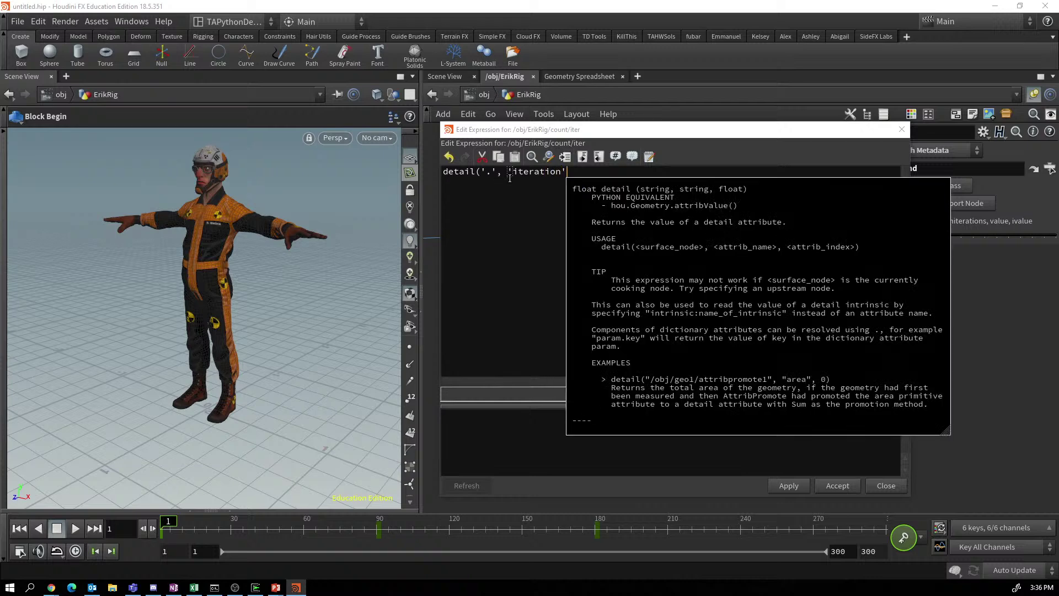
pyautogui.write(', 0)')
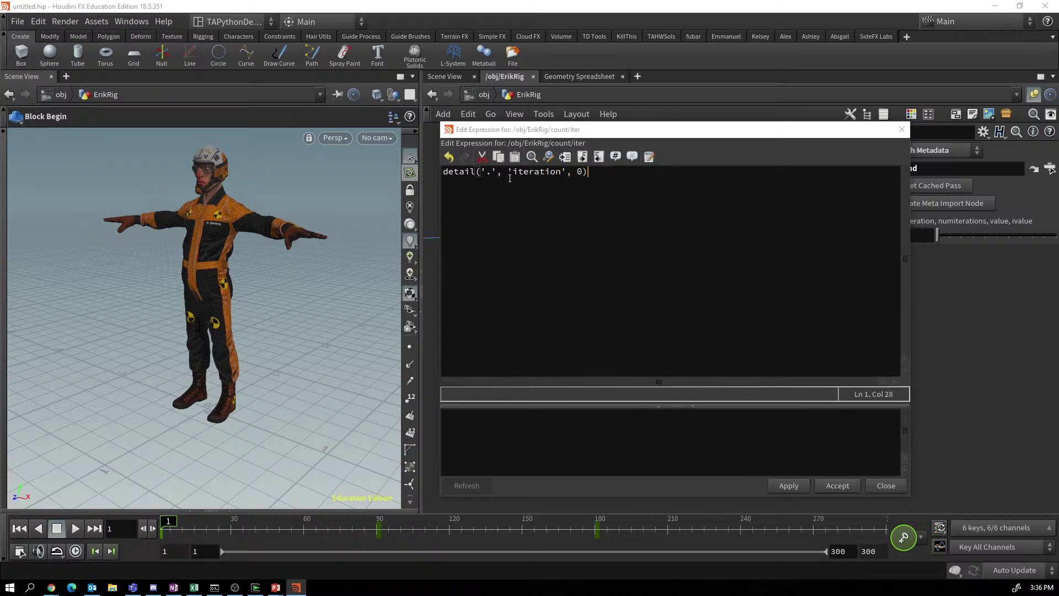
pyautogui.click(788, 487)
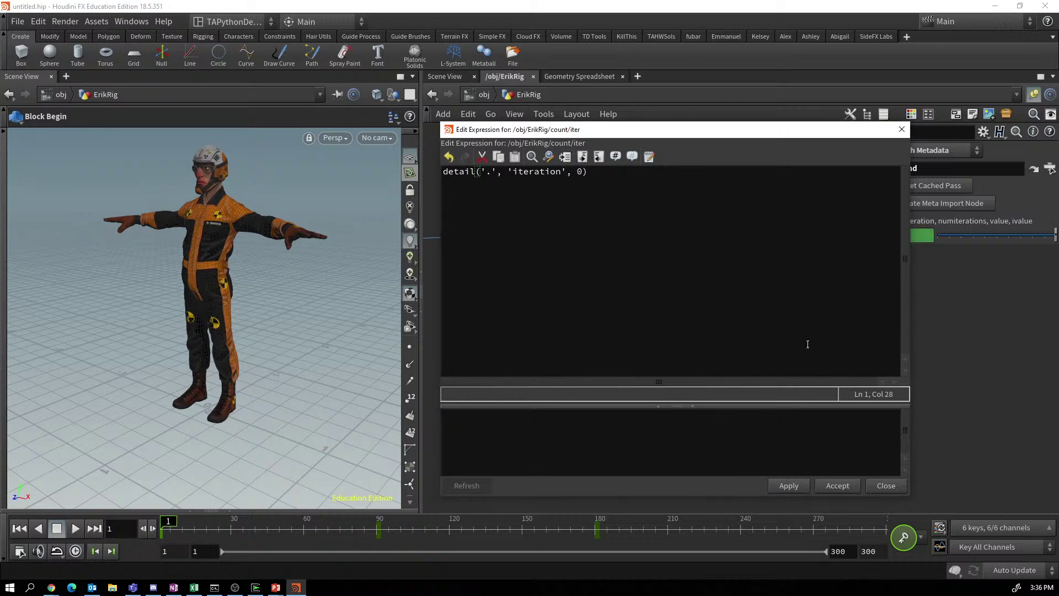
# Close the expression editor and add a Box node below the count node in the ErikRig network.
pyautogui.click(885, 485)
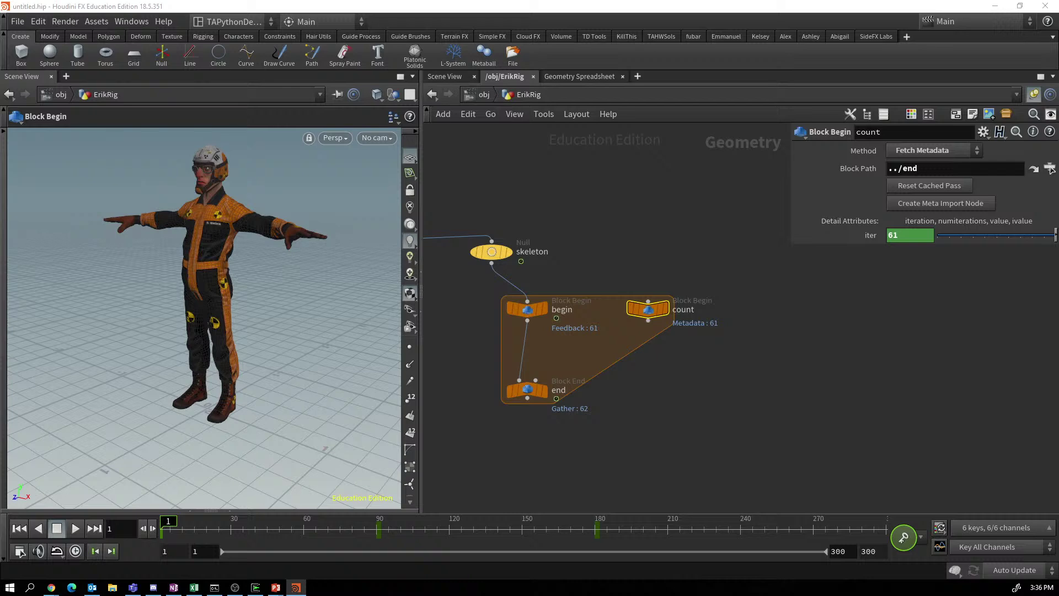
pyautogui.hotkey('alt', 'Tab')
pyautogui.click(688, 368)
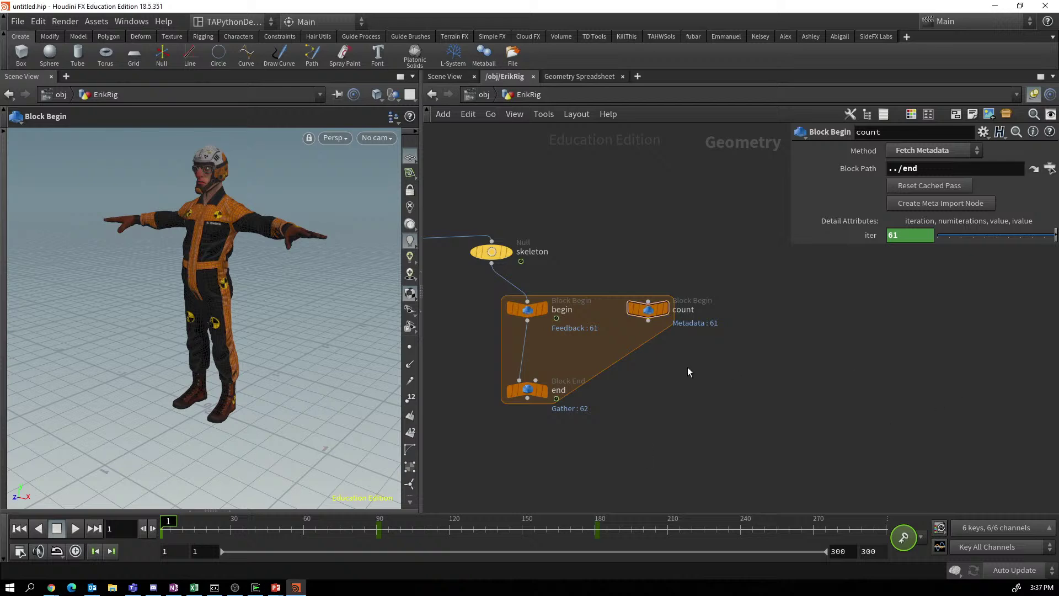
pyautogui.press('Tab')
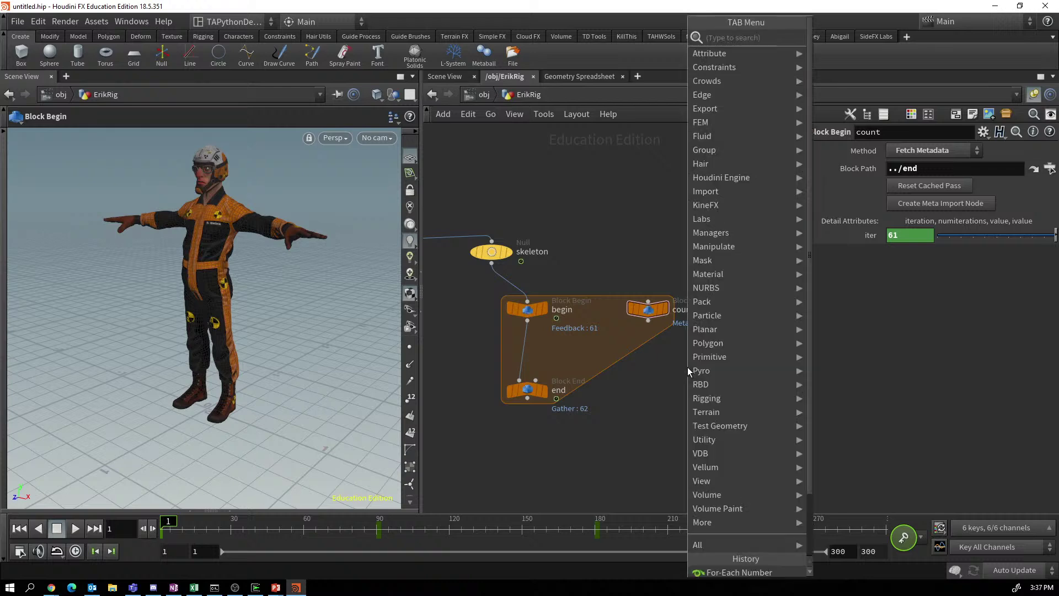
pyautogui.write('box')
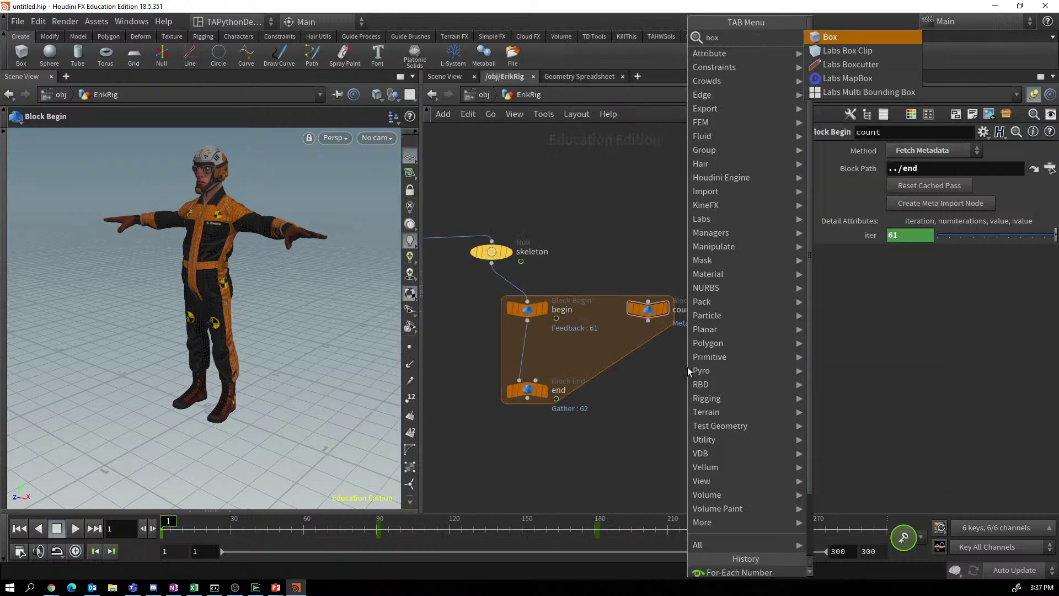
pyautogui.press('Return')
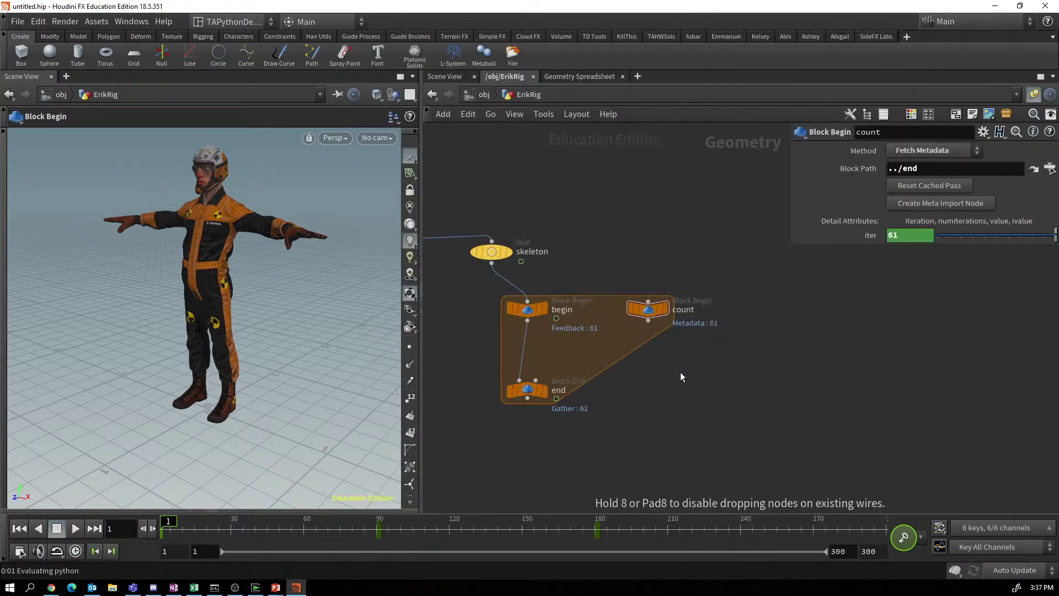
pyautogui.click(680, 372)
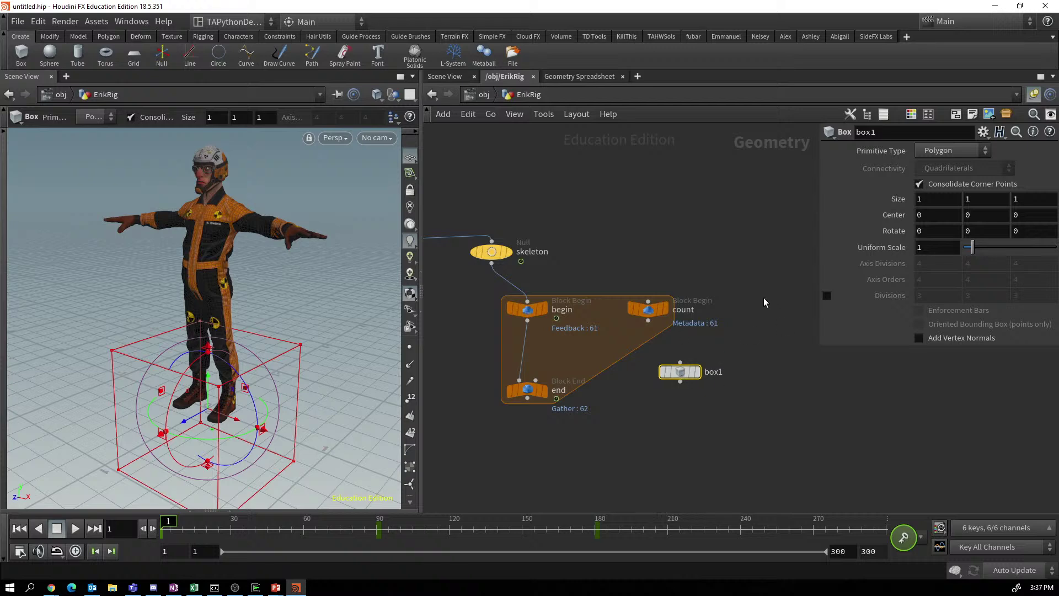
# Set the box's size to .4 in X, .025 in Y and .025 in Z.
pyautogui.click(921, 200)
pyautogui.write('.1')
pyautogui.press('Tab')
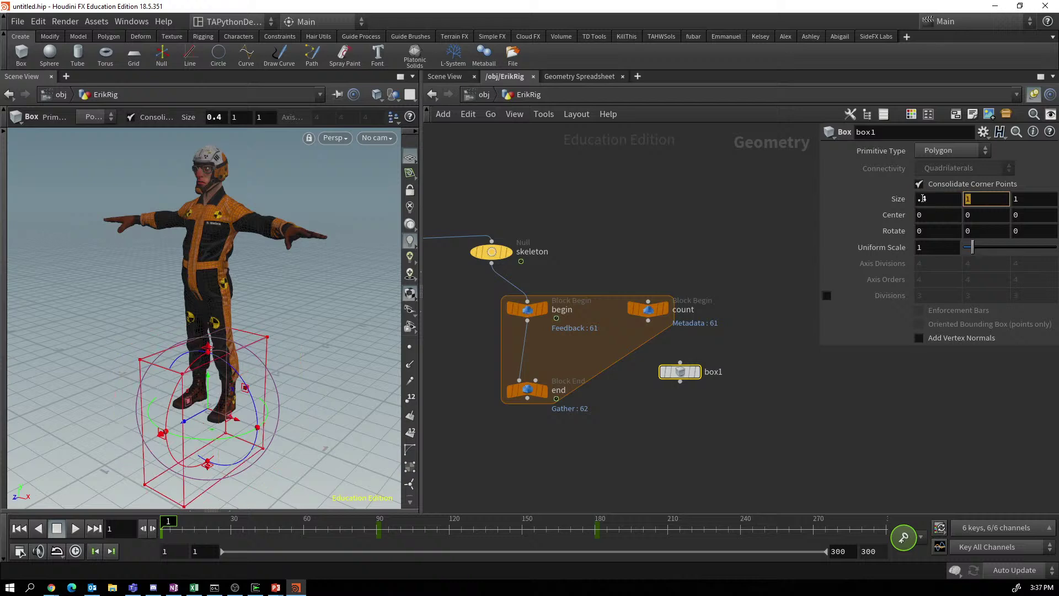
pyautogui.write('.0254')
pyautogui.press('Tab')
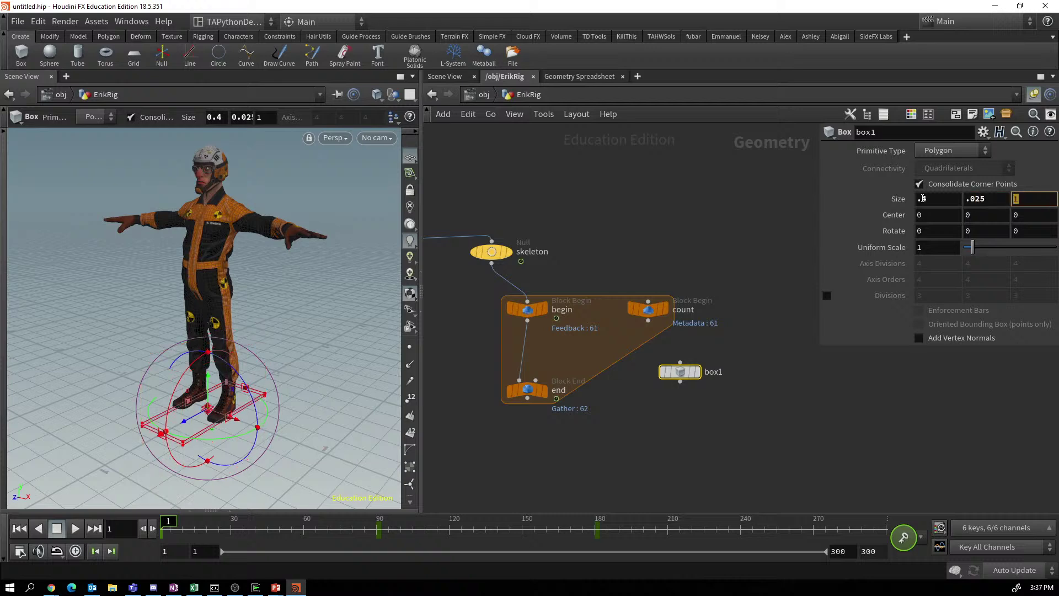
pyautogui.write('.025')
pyautogui.press('Return')
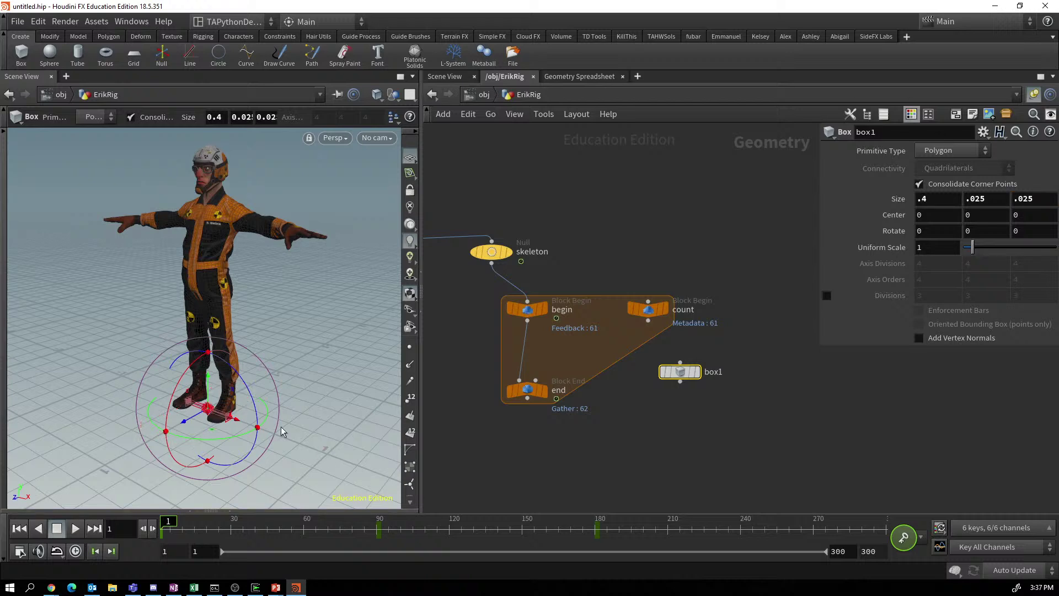
# Set the box's X size to .5.
pyautogui.keyDown('alt'); pyautogui.moveTo(246, 439); pyautogui.dragTo(324, 442); pyautogui.keyUp('alt')
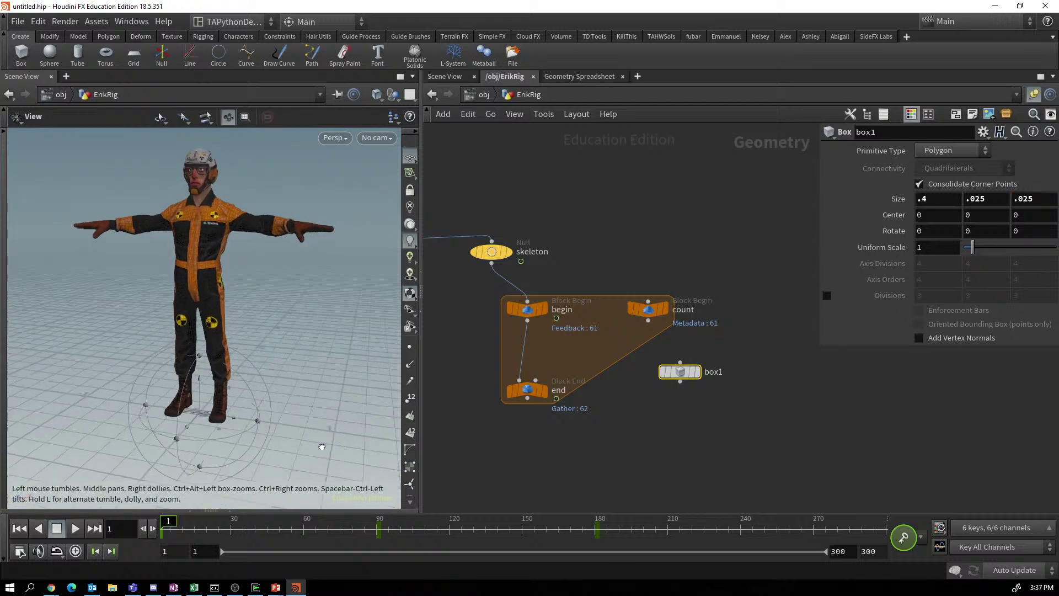
pyautogui.click(945, 202)
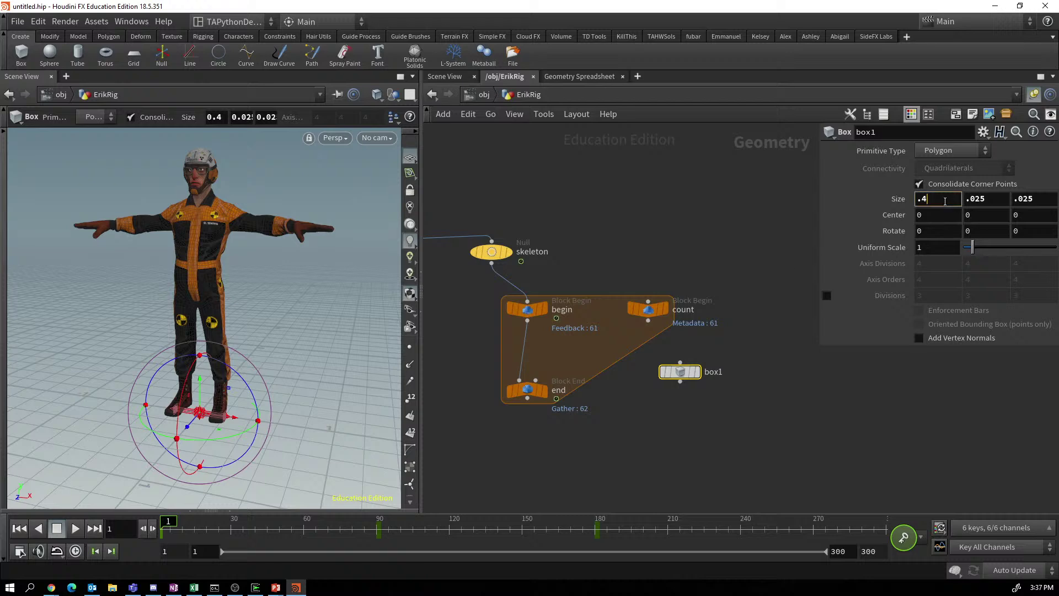
pyautogui.press('BackSpace')
pyautogui.write('5')
pyautogui.press('Return')
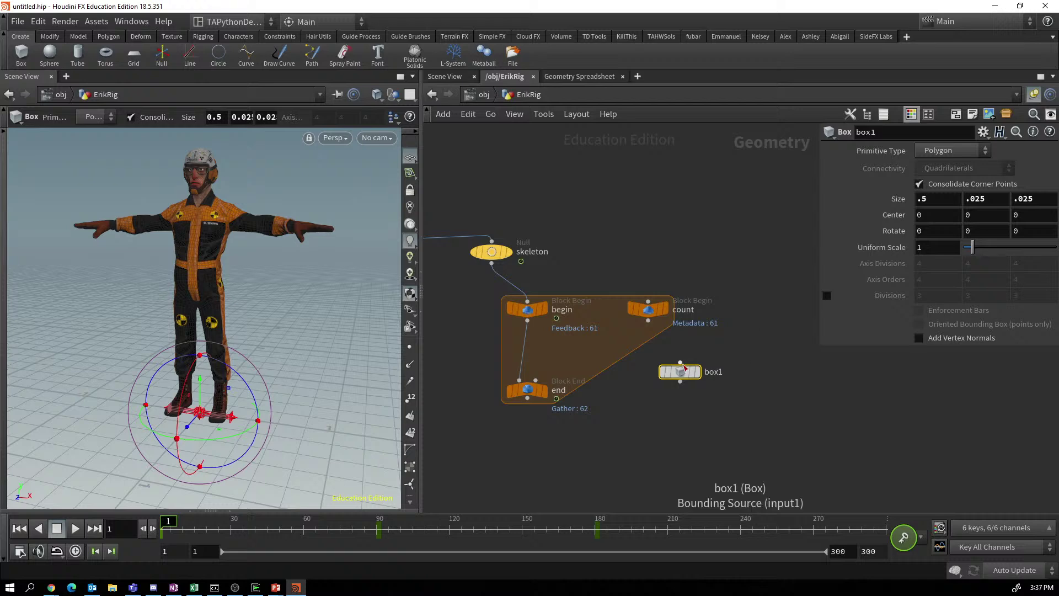
# Move the box node closer to the for-loop block and add a Null node wired to its output.
pyautogui.moveTo(682, 375); pyautogui.dragTo(669, 370)
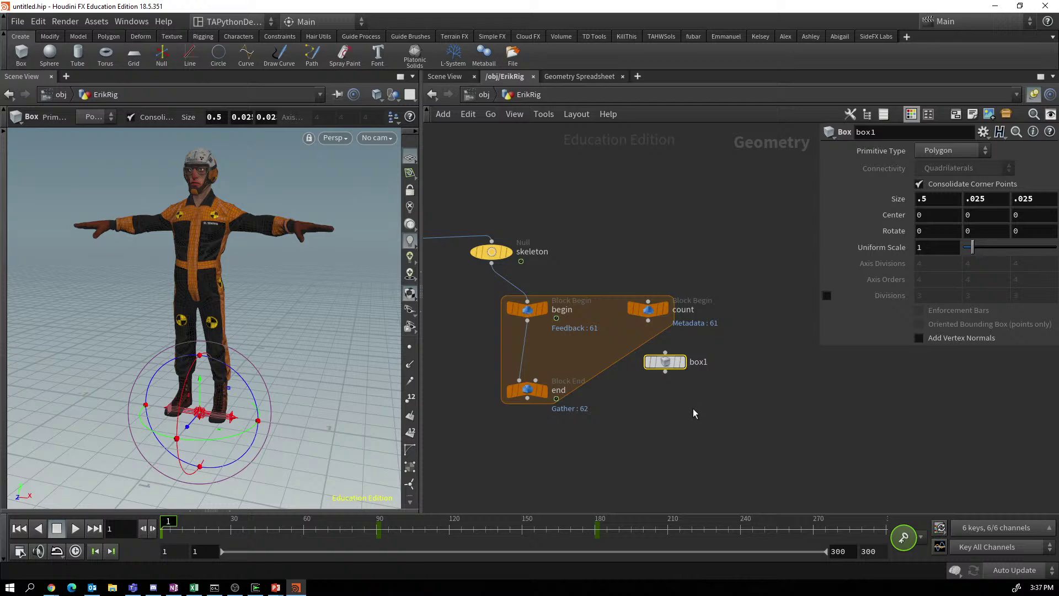
pyautogui.moveTo(665, 372); pyautogui.dragTo(677, 412)
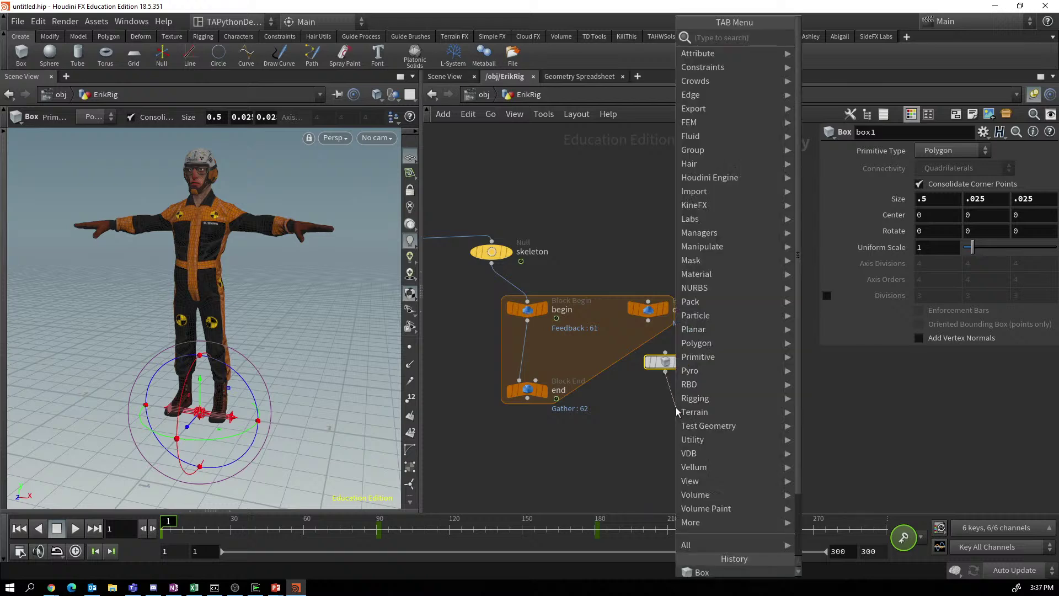
pyautogui.write('nbull')
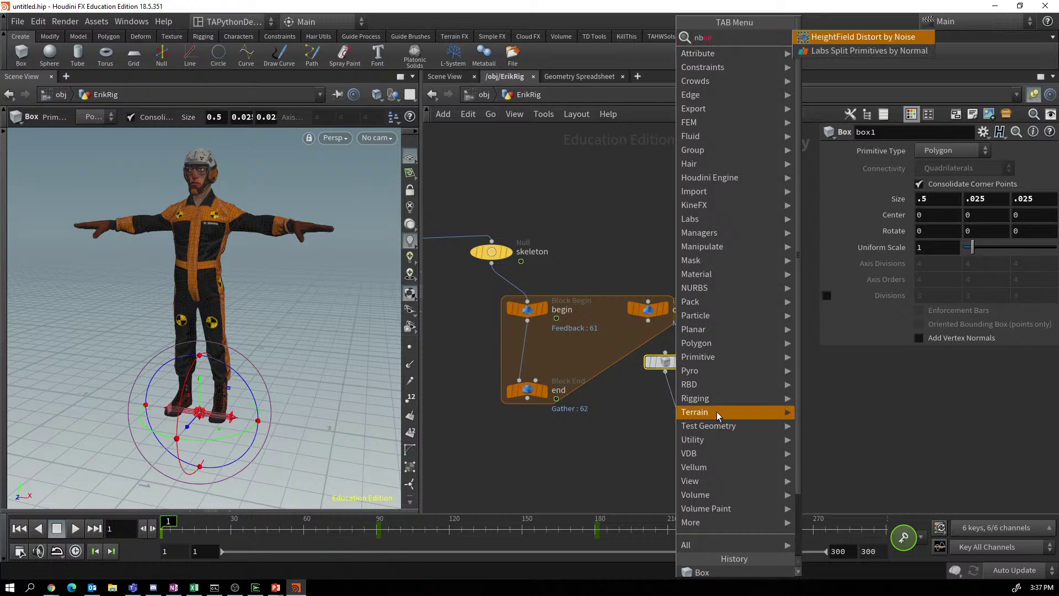
pyautogui.press('BackSpace')
pyautogui.press('BackSpace')
pyautogui.press('BackSpace')
pyautogui.press('BackSpace')
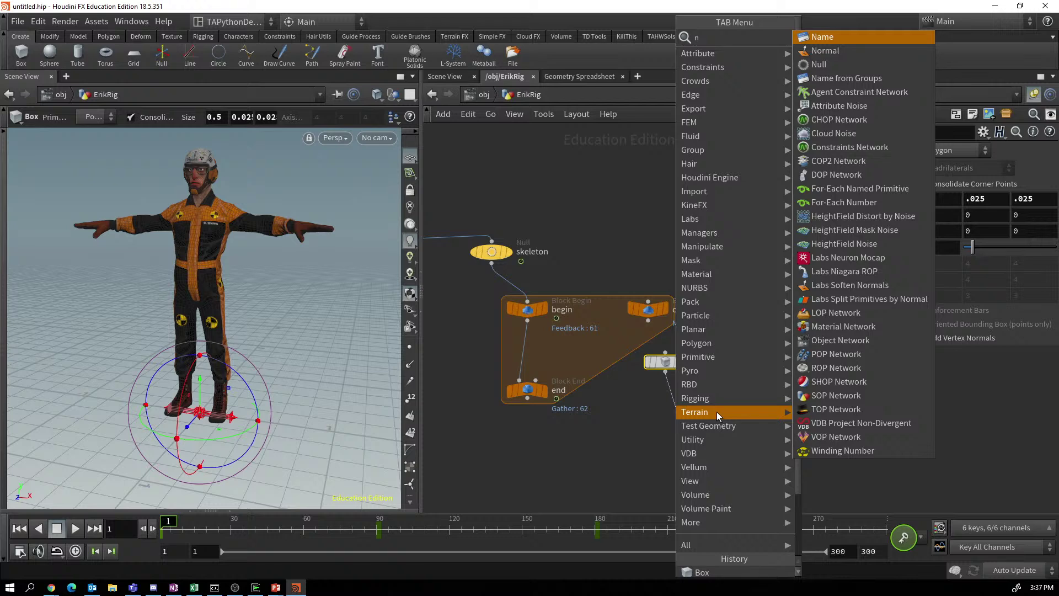
pyautogui.write('ull')
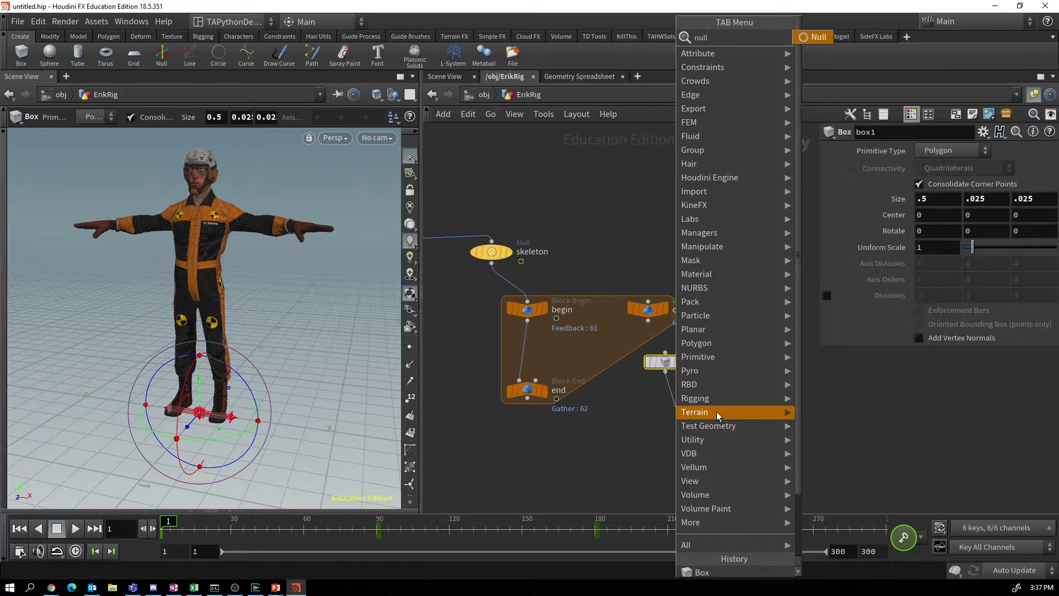
pyautogui.click(824, 38)
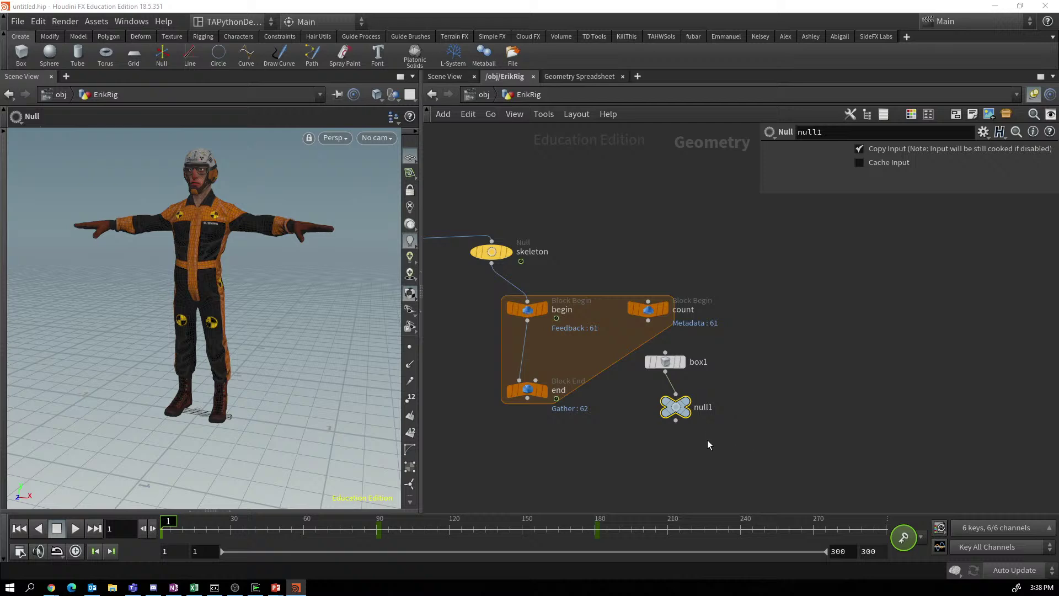
# Color the new null node yellow and change its shape to an oval.
pyautogui.press('c')
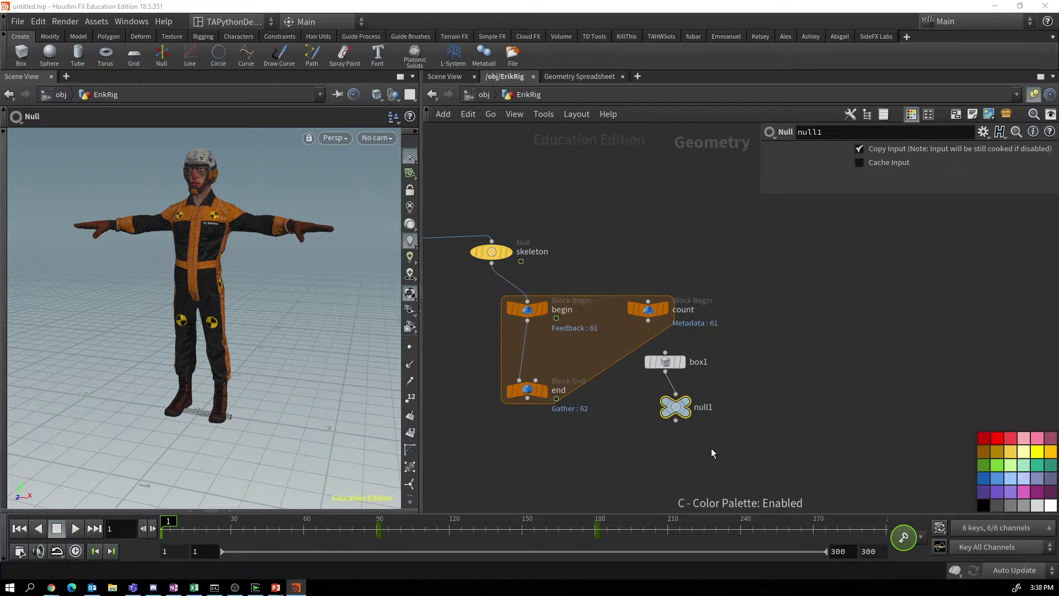
pyautogui.click(1039, 453)
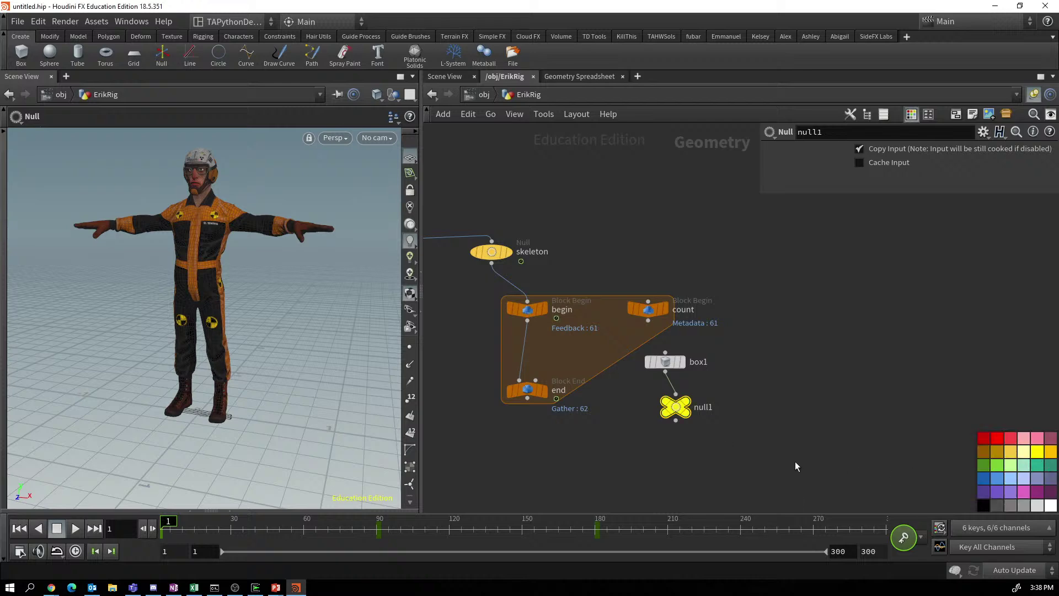
pyautogui.press('c')
pyautogui.press('z')
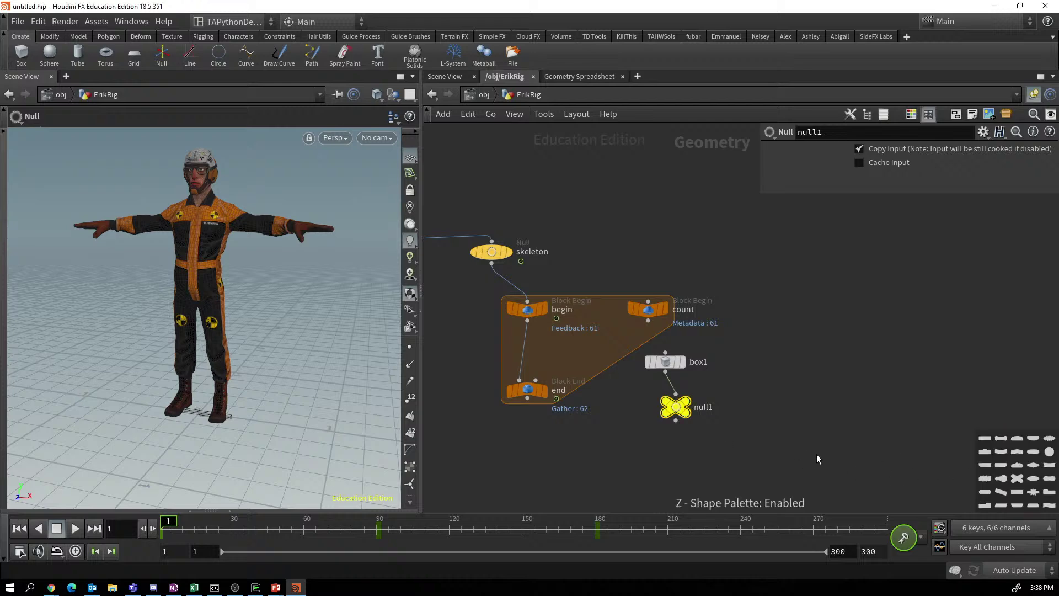
pyautogui.click(1035, 479)
# Rename the null node to name and turn on its display flag.
pyautogui.doubleClick(712, 408)
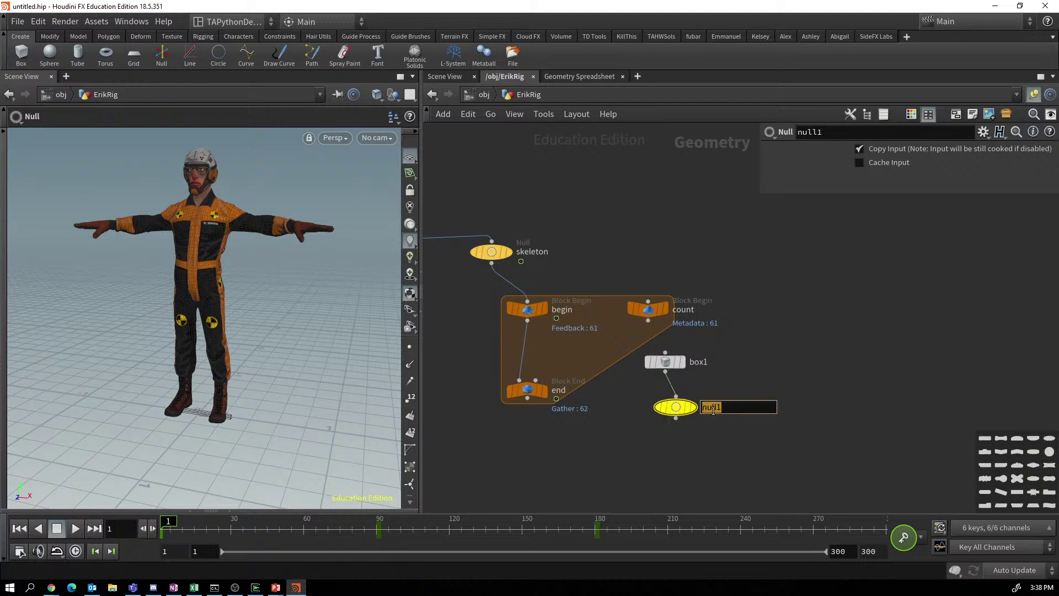
pyautogui.write('z')
pyautogui.press('Return')
pyautogui.press('z')
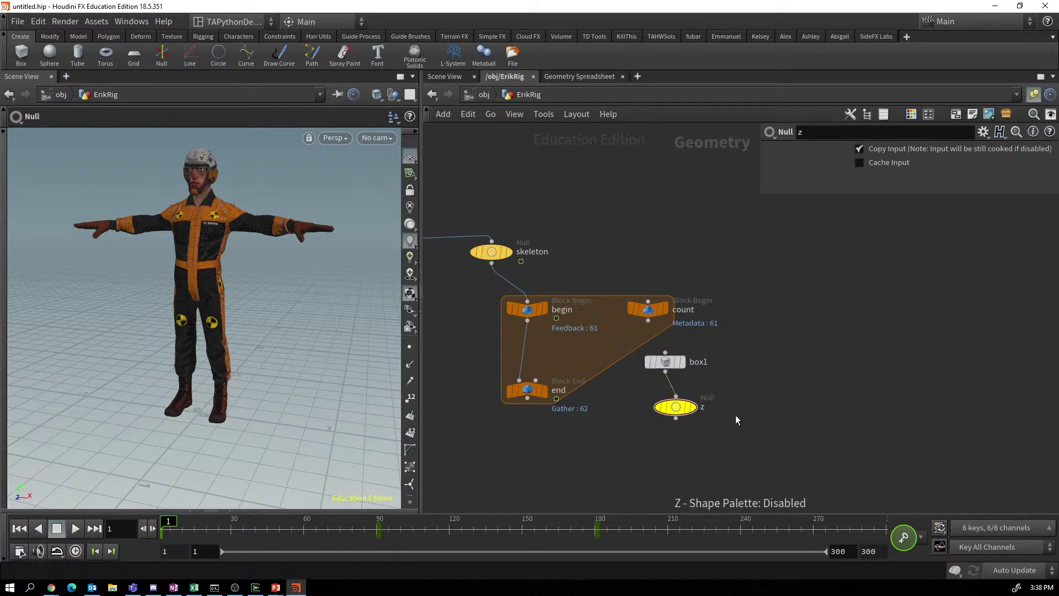
pyautogui.click(699, 412)
pyautogui.doubleClick(703, 407)
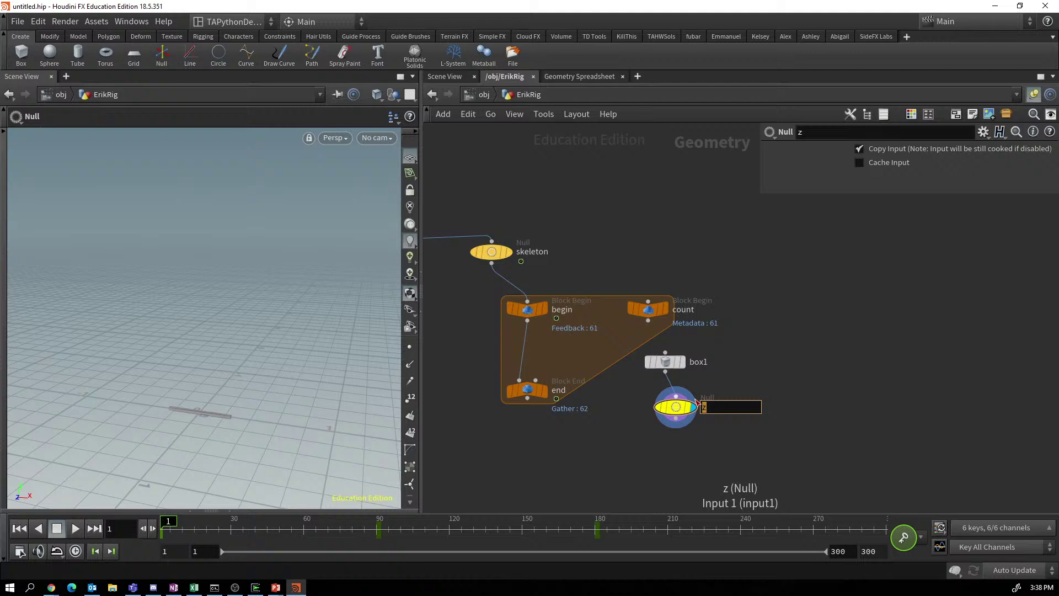
pyautogui.write('name')
pyautogui.press('Return')
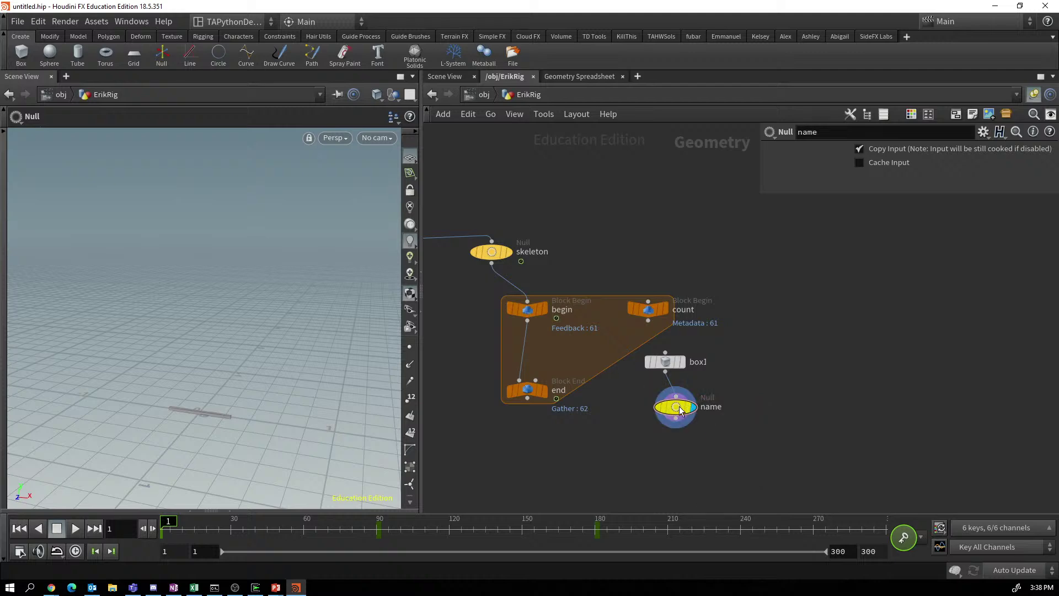
# Align the name null directly beneath the box node, close to it.
pyautogui.moveTo(677, 405); pyautogui.dragTo(667, 402)
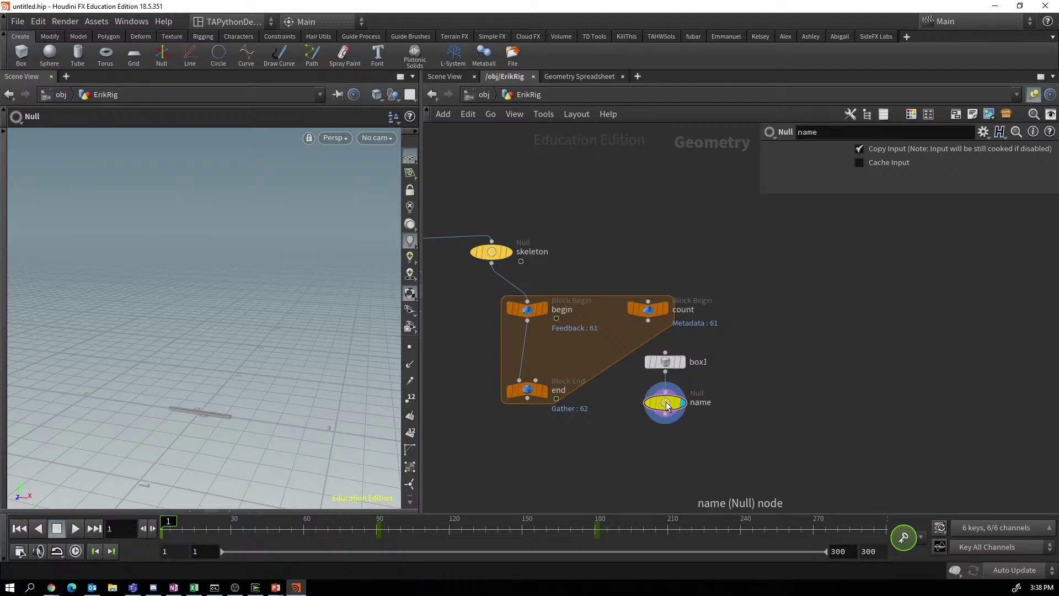
pyautogui.moveTo(671, 402)
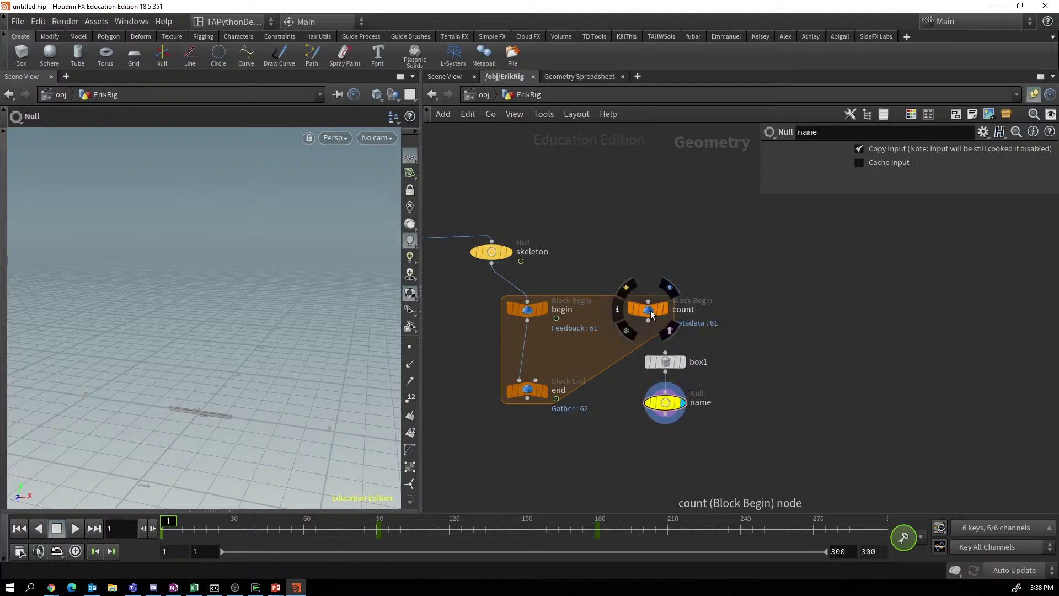
pyautogui.moveTo(677, 407)
pyautogui.mouseDown()
pyautogui.moveTo(677, 394)
pyautogui.moveTo(671, 401)
pyautogui.mouseUp()
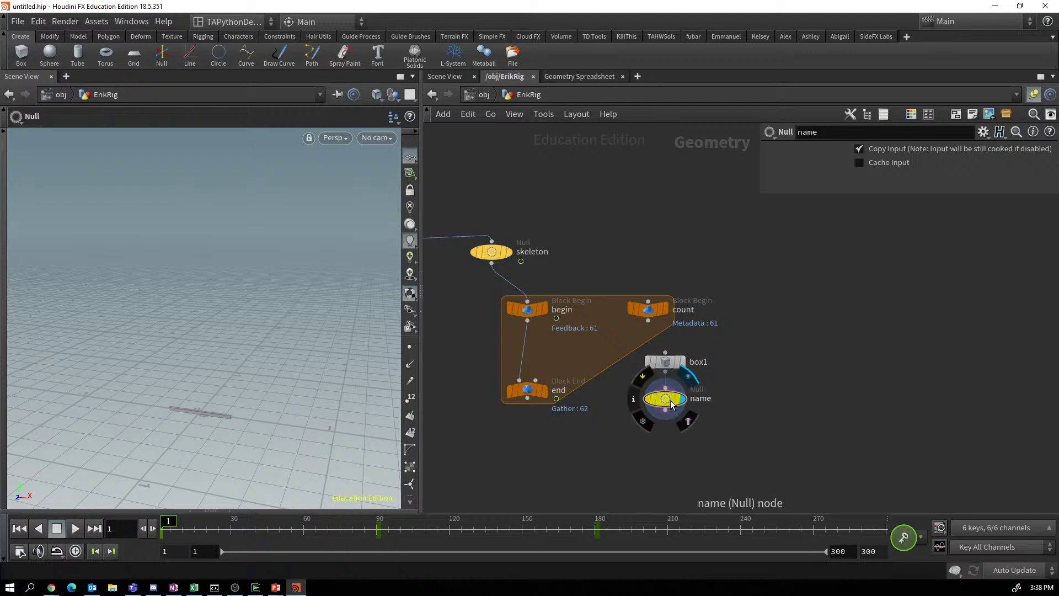
# Open the name node's parameter interface for editing and add a String parameter under root.
pyautogui.rightClick(670, 401)
pyautogui.moveTo(691, 408)
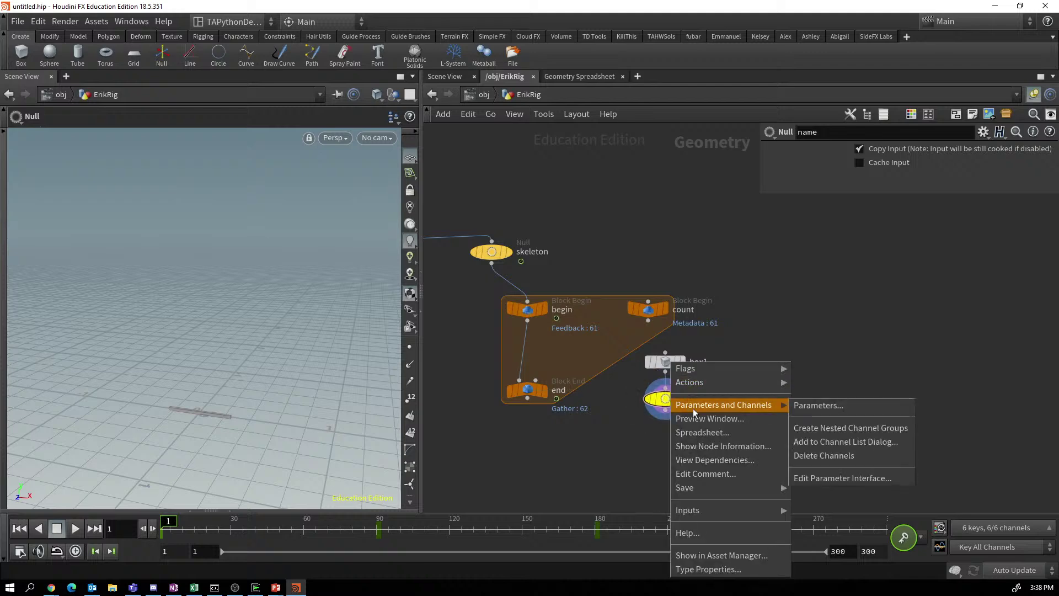
pyautogui.click(813, 480)
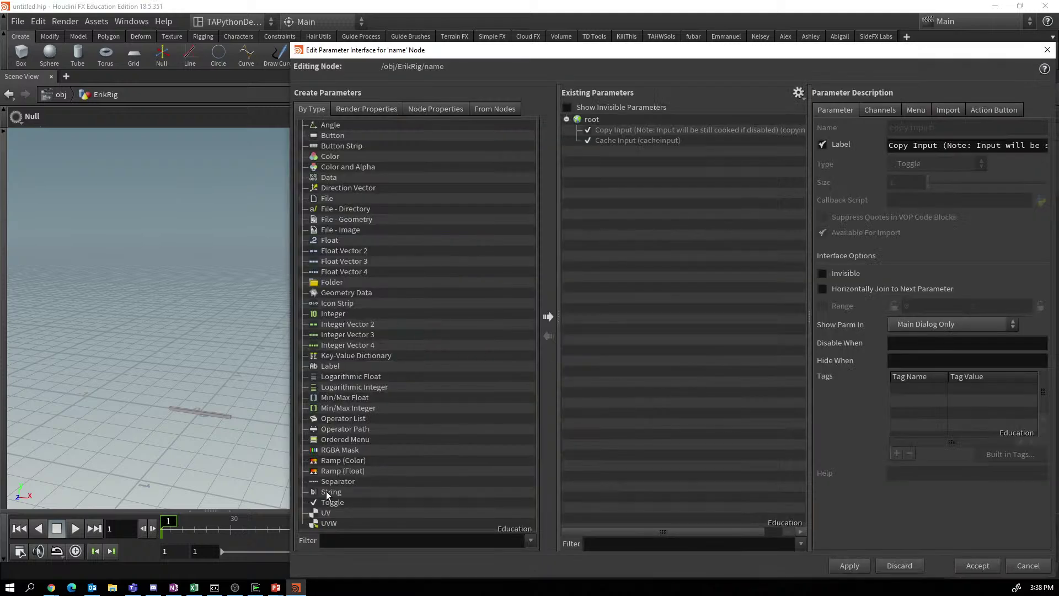
pyautogui.moveTo(326, 491); pyautogui.dragTo(596, 120)
# Set the new string parameter's name and label to name, and accept the interface changes.
pyautogui.doubleClick(910, 127)
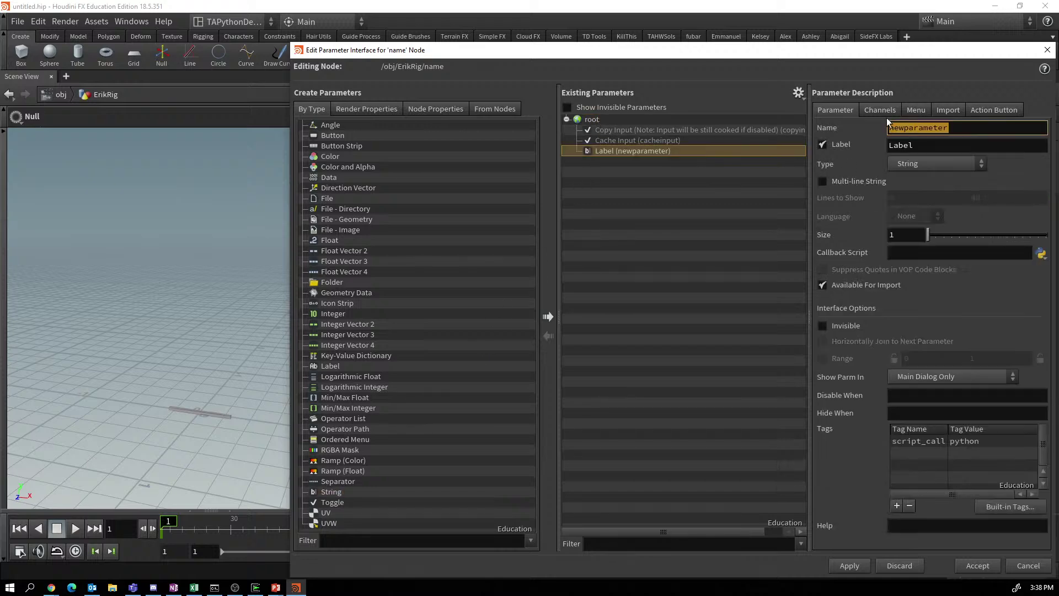
pyautogui.write('name')
pyautogui.press('Tab')
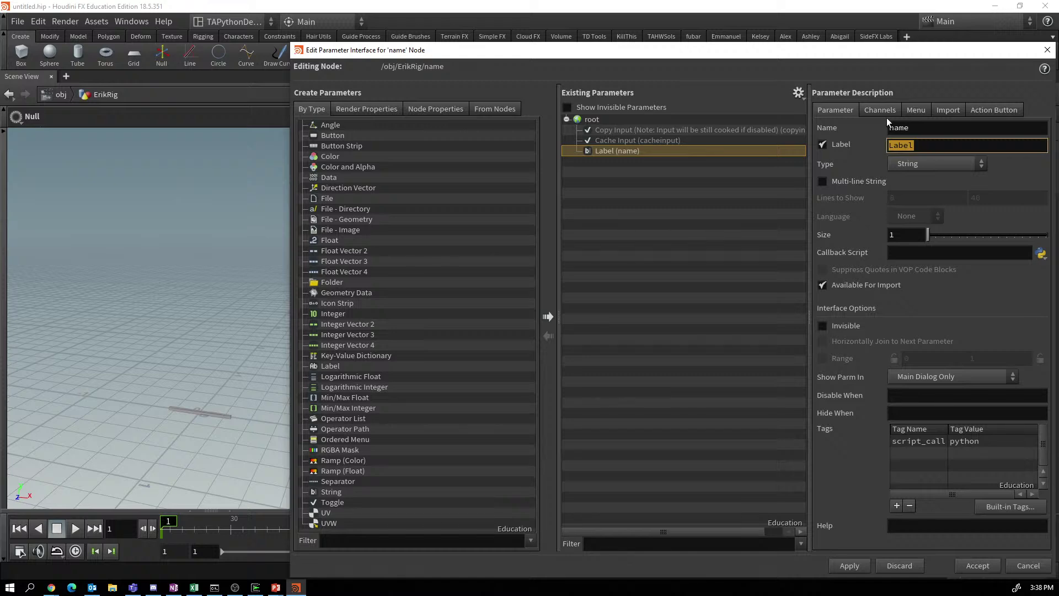
pyautogui.press('Return')
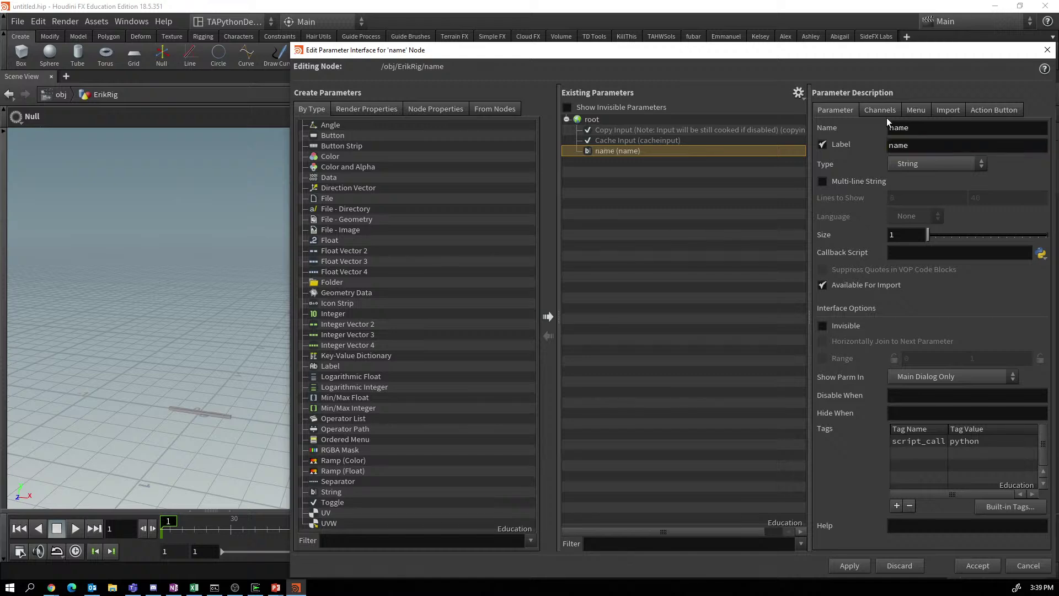
pyautogui.click(977, 566)
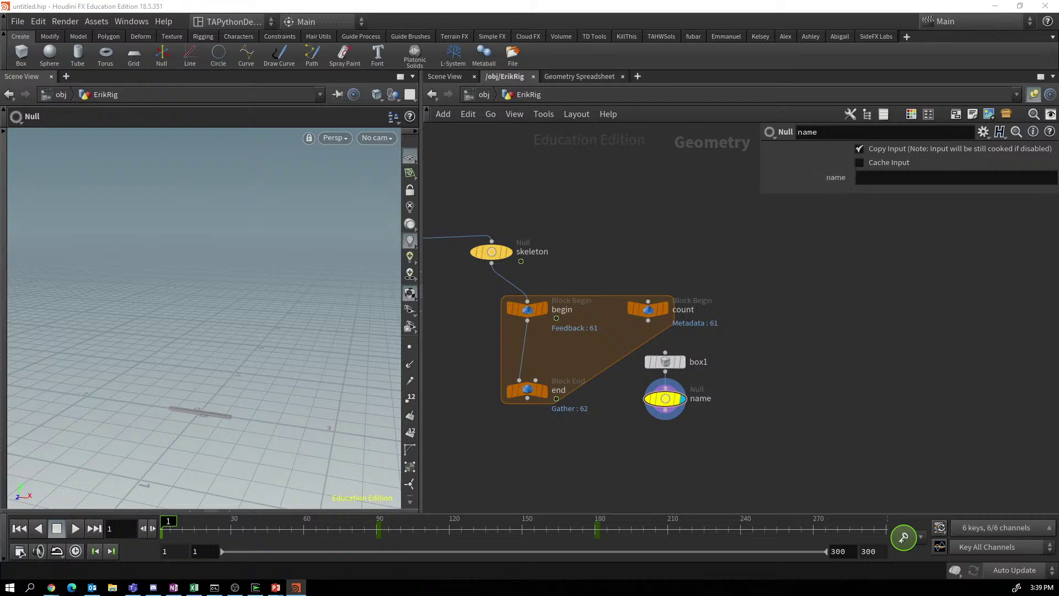
# Switch the name node's expression language to Python.
pyautogui.click(999, 137)
pyautogui.click(948, 160)
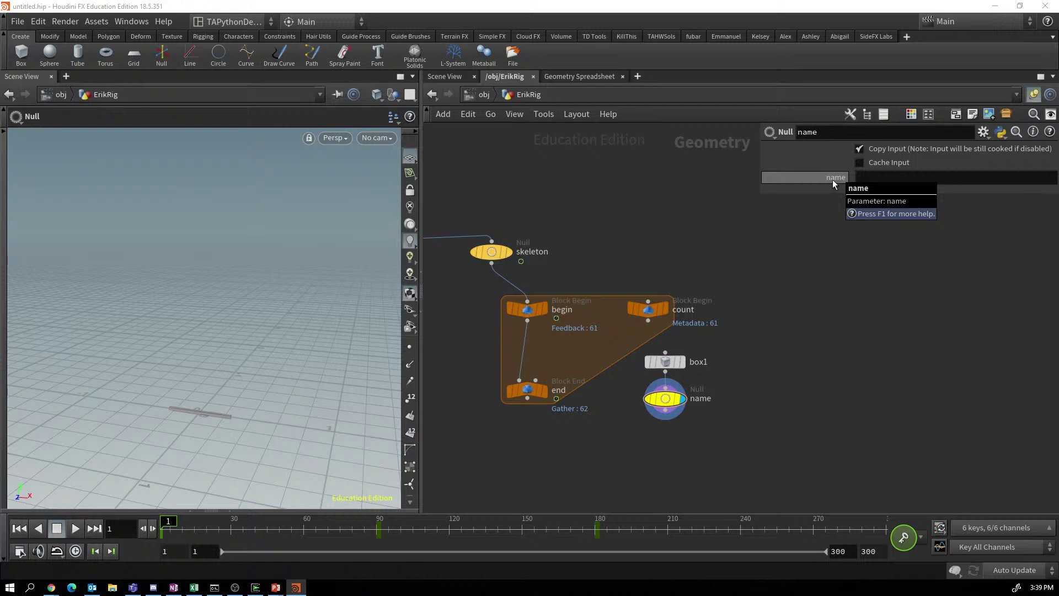
# Open the name parameter's Python expression for editing and enter hou.node('../skeleton').geometry() to fetch the skeleton geometry.
pyautogui.rightClick(835, 182)
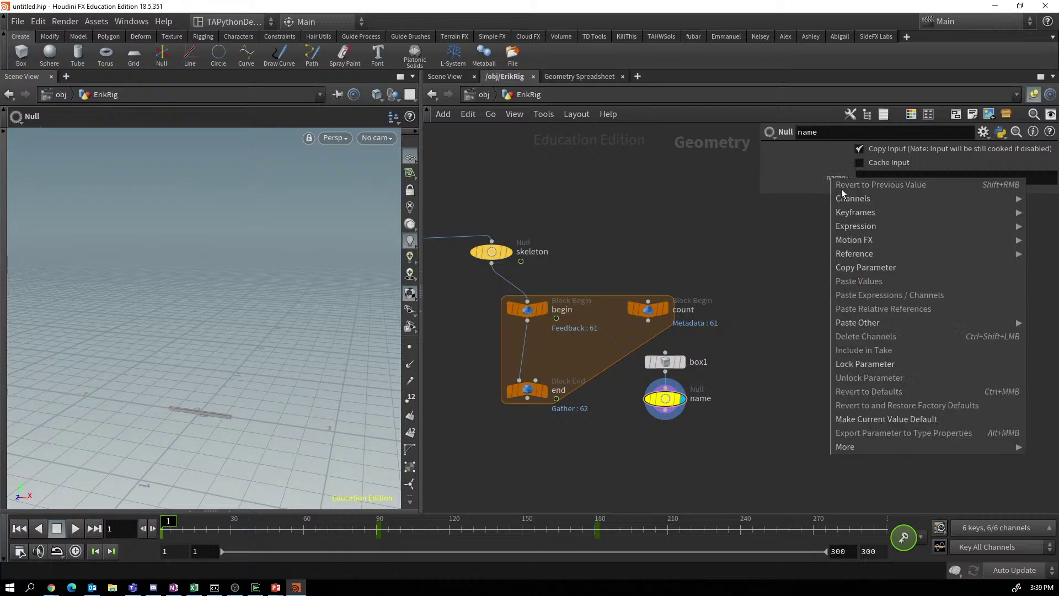
pyautogui.moveTo(844, 232)
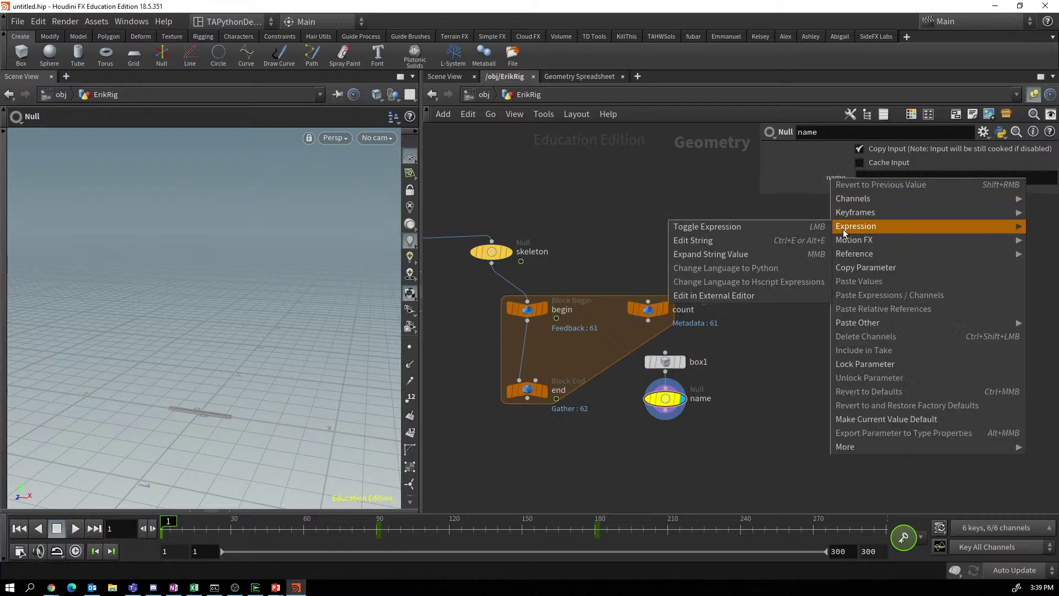
pyautogui.click(732, 228)
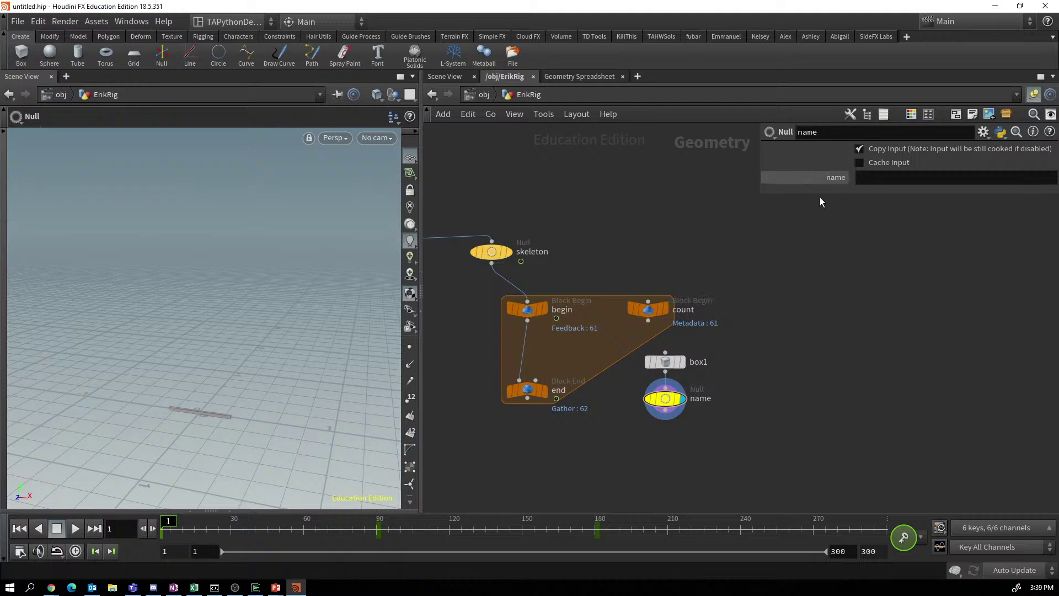
pyautogui.rightClick(820, 182)
pyautogui.moveTo(826, 229)
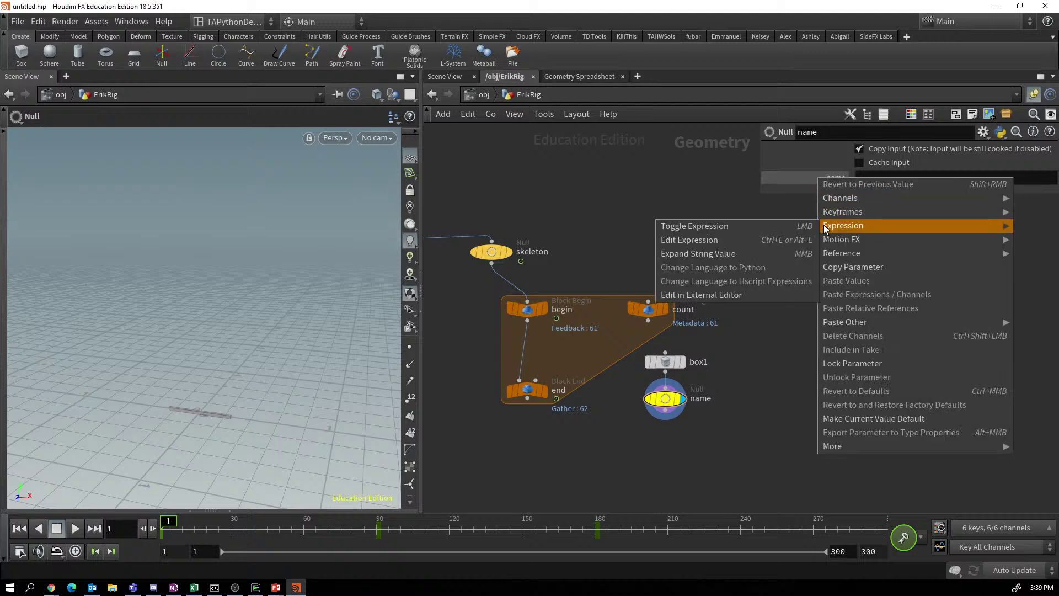
pyautogui.click(697, 243)
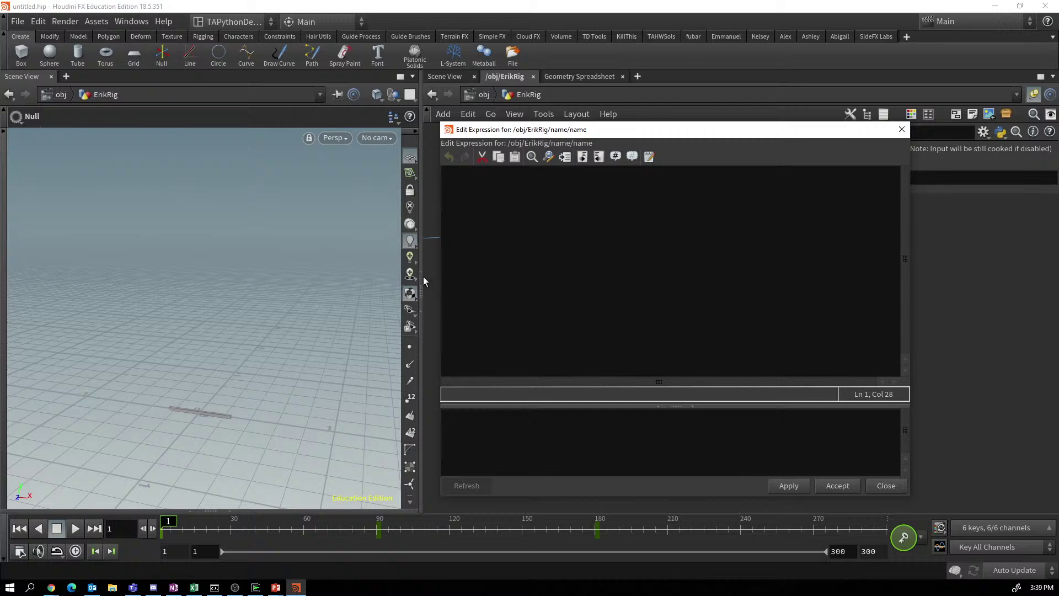
pyautogui.click(475, 183)
pyautogui.write('hou.node(')
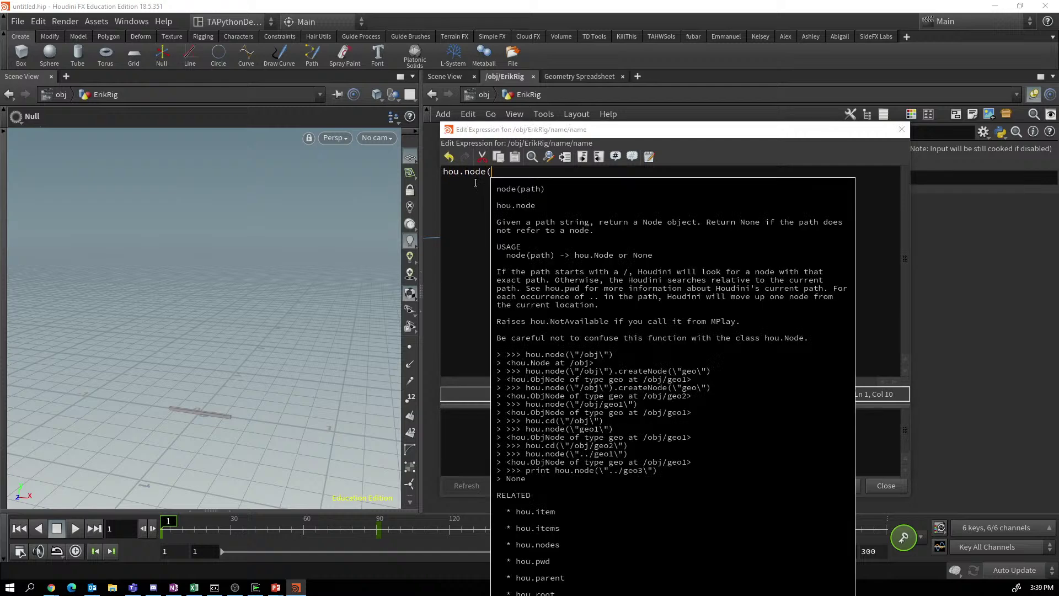
pyautogui.write("'")
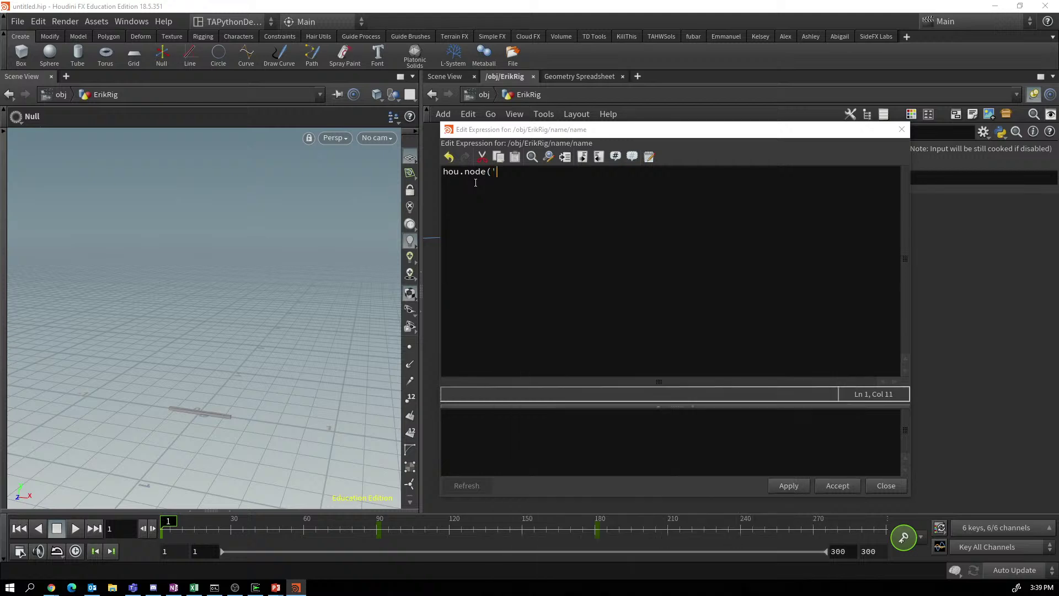
pyautogui.write("../skeleton'")
pyautogui.write(').geometry()')
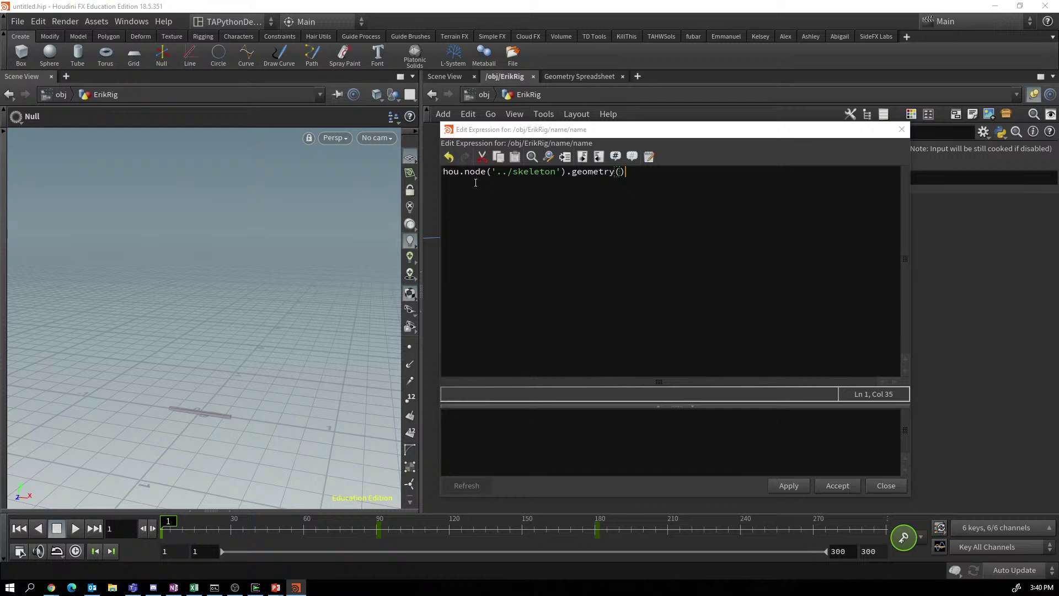
# Extend the expression with .points()[ch('../count/iter')] to pick the current iteration's point, and apply it.
pyautogui.write('.points()')
pyautogui.write('[ch(')
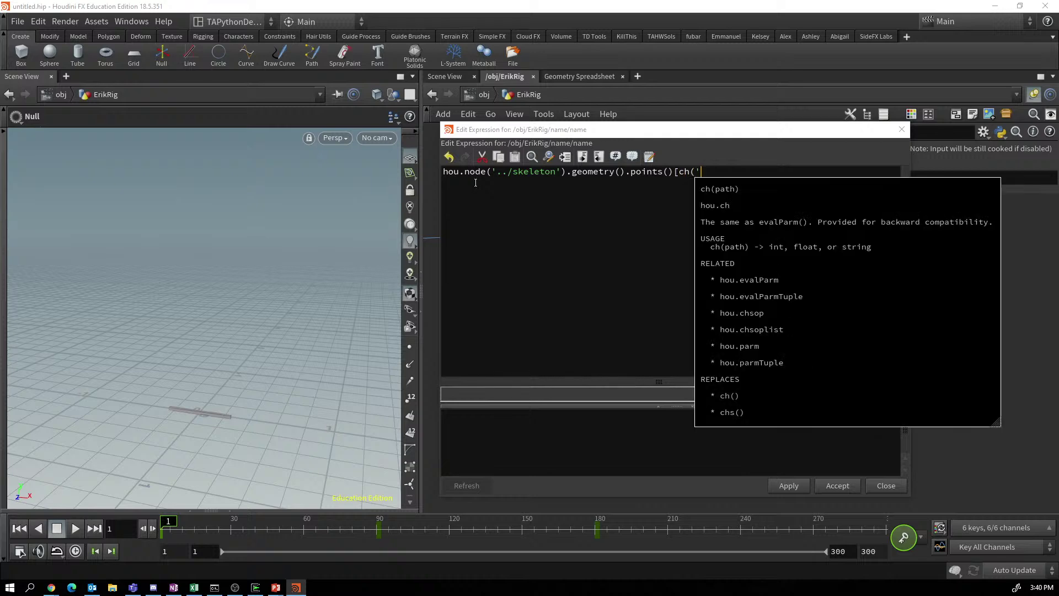
pyautogui.write("'../")
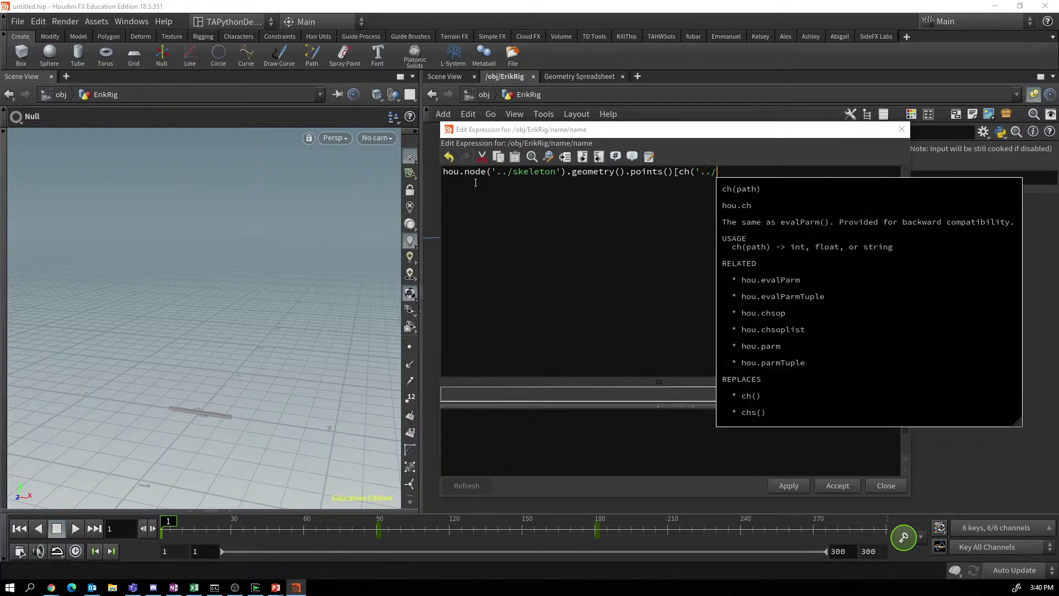
pyautogui.write("count/iter')]")
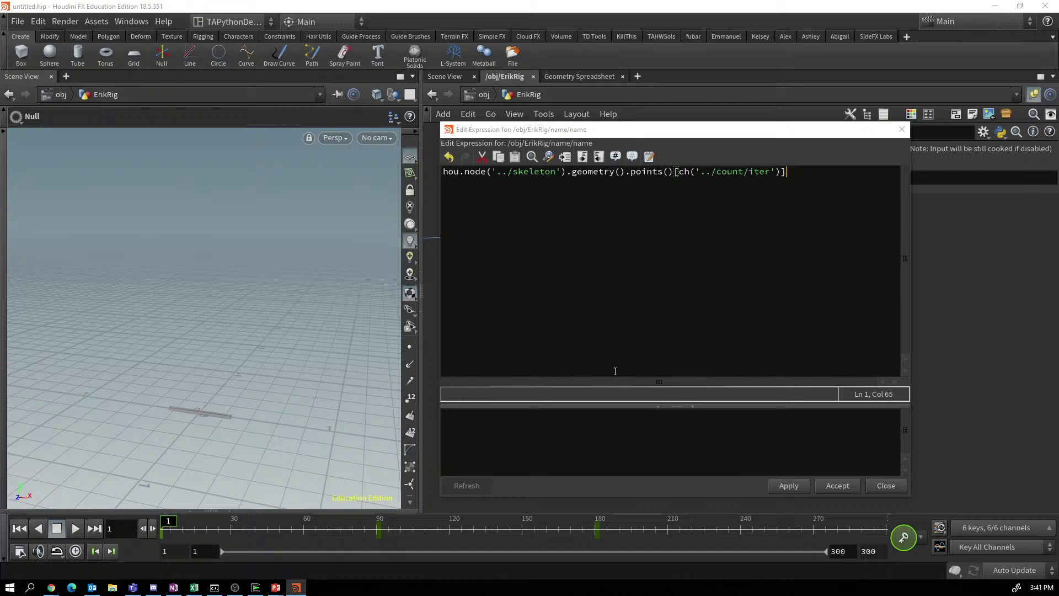
pyautogui.click(789, 486)
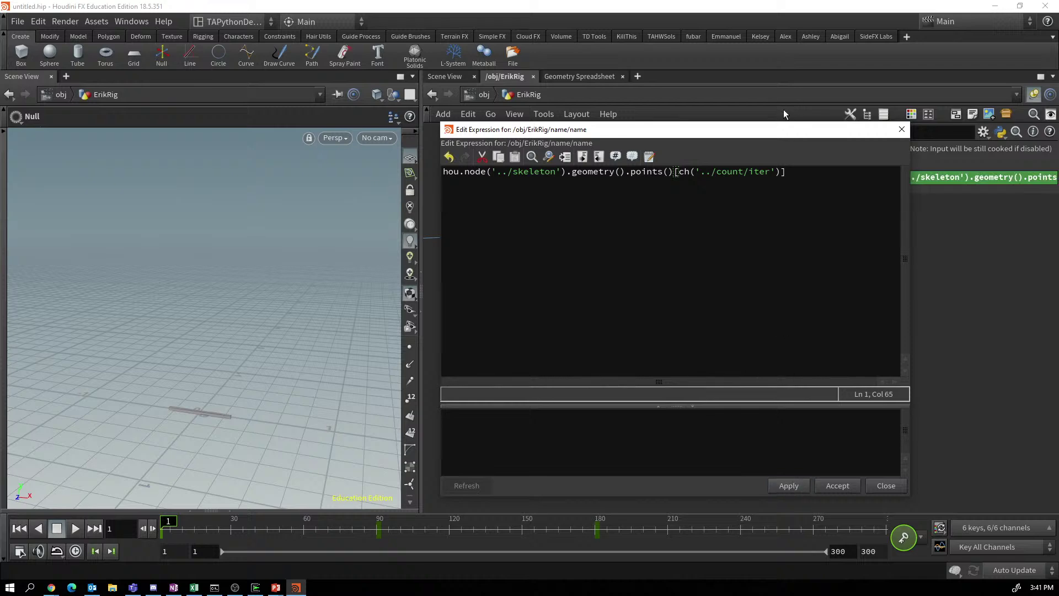
# Append .stringAttribValue('name') to the end of the name parameter's expression.
pyautogui.moveTo(796, 133); pyautogui.dragTo(0, 100)
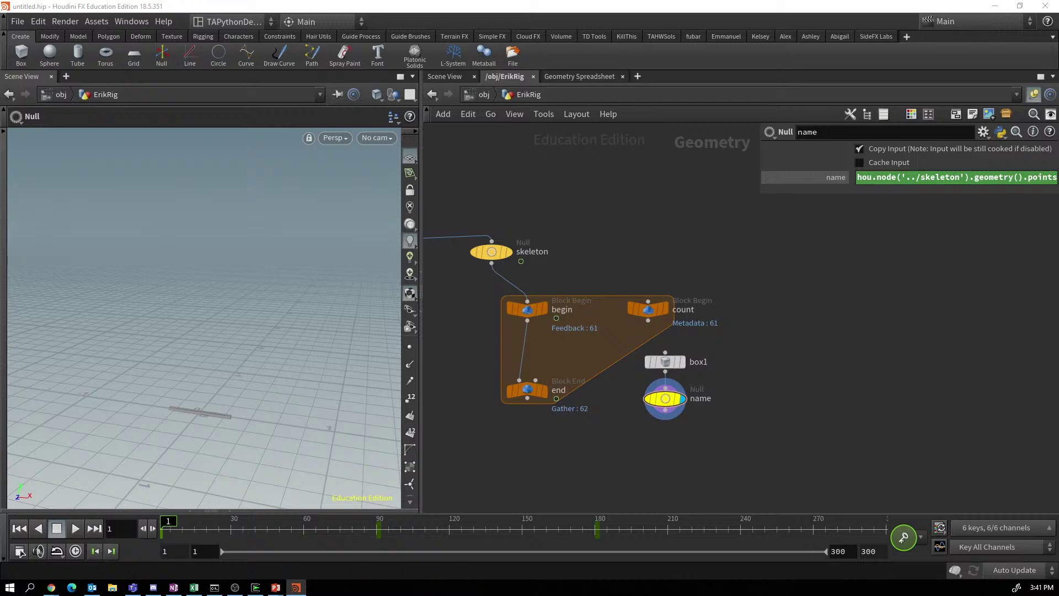
pyautogui.moveTo(0, 209); pyautogui.dragTo(619, 142)
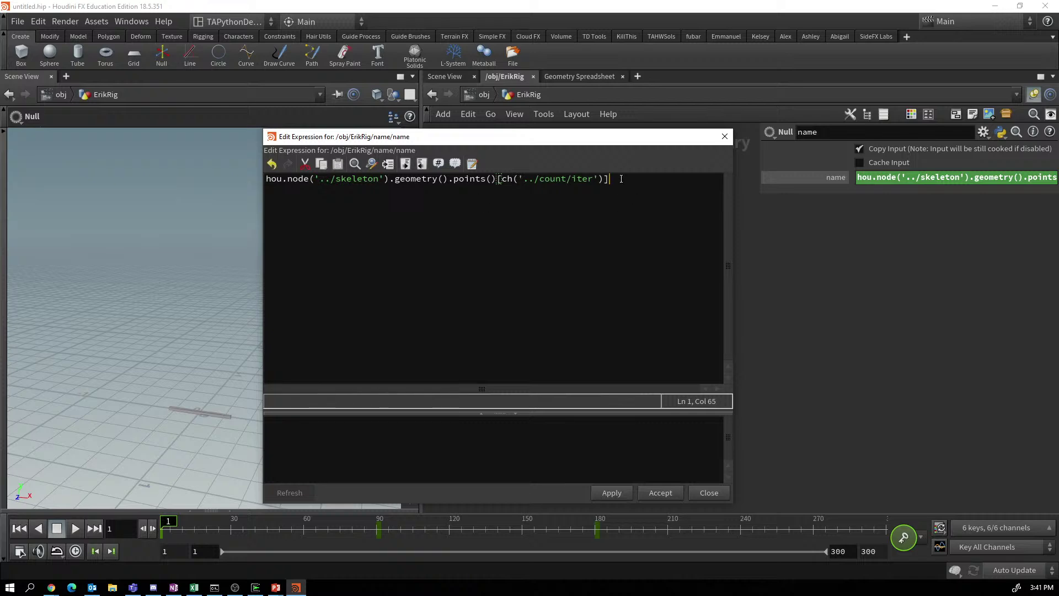
pyautogui.write('.strin')
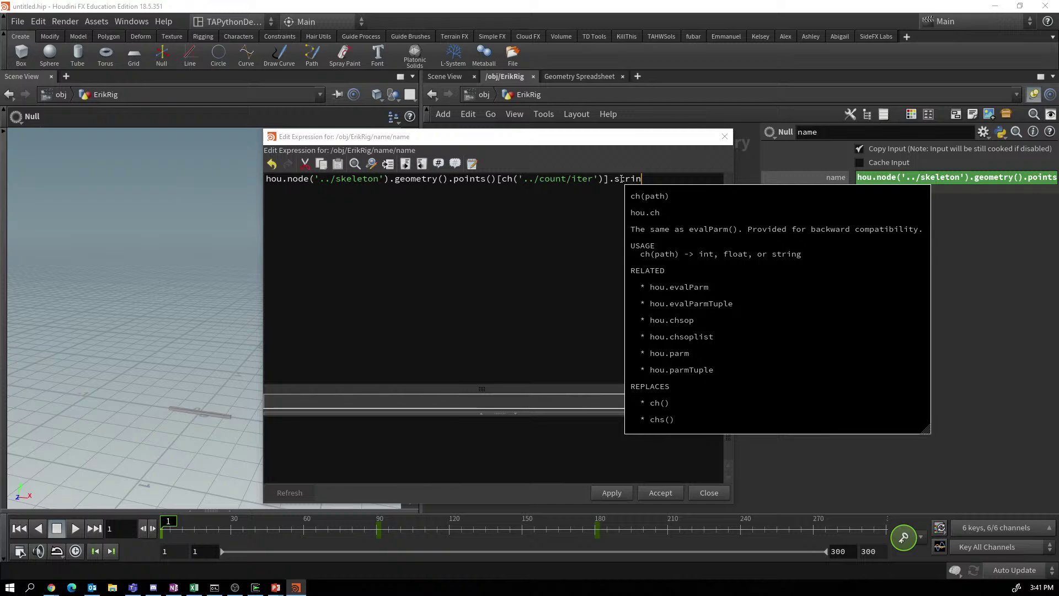
pyautogui.write('gAttribValue(')
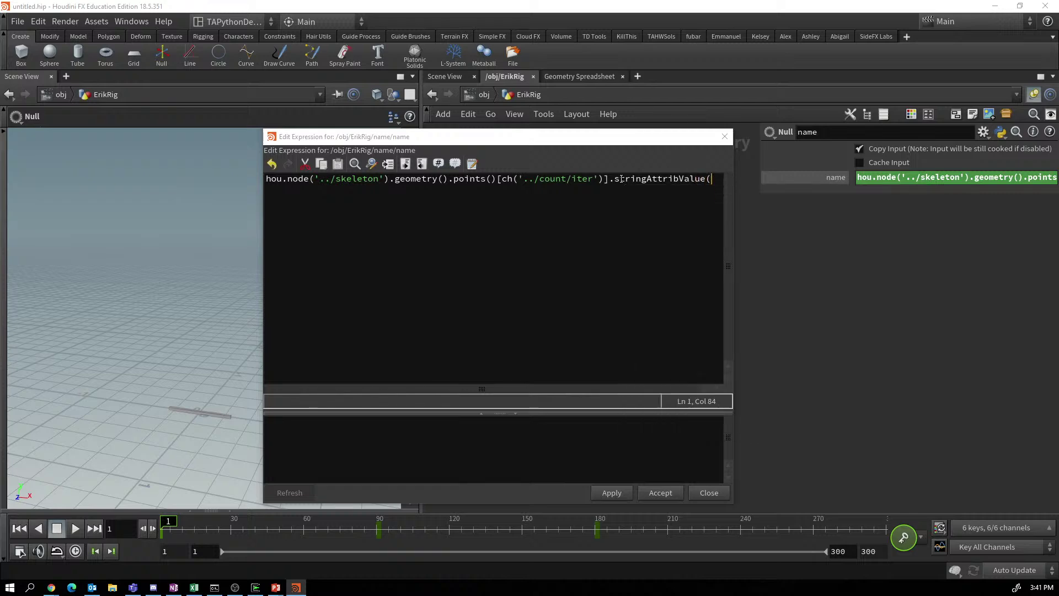
pyautogui.write("'name")
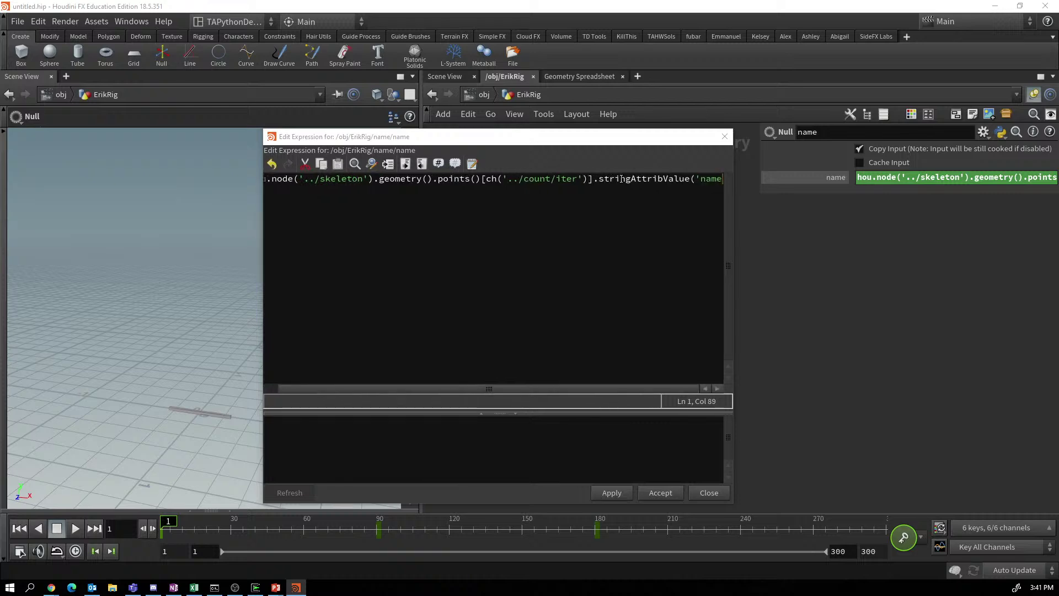
pyautogui.write("')")
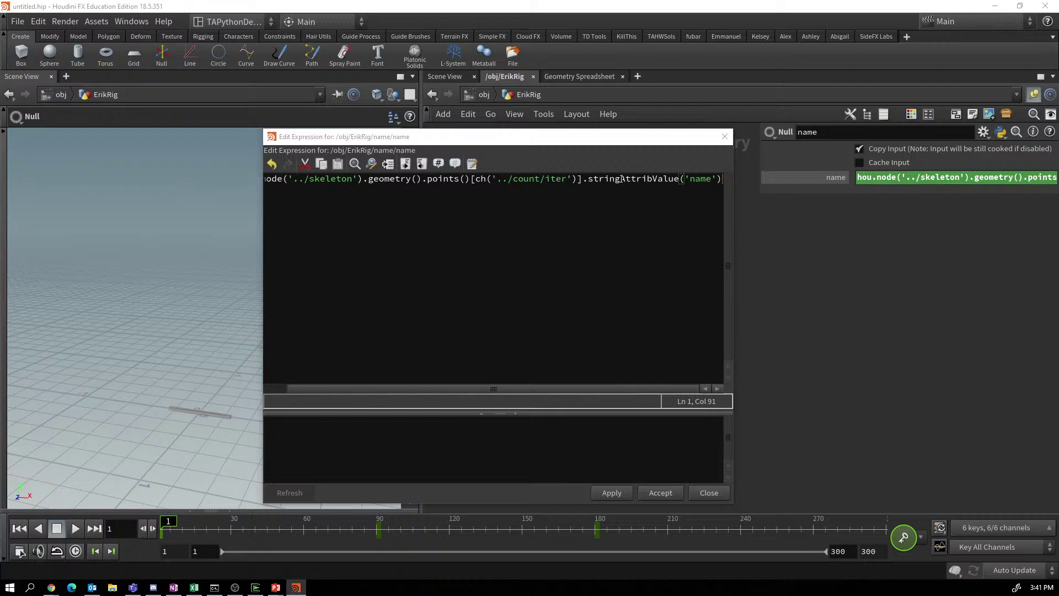
pyautogui.write(')')
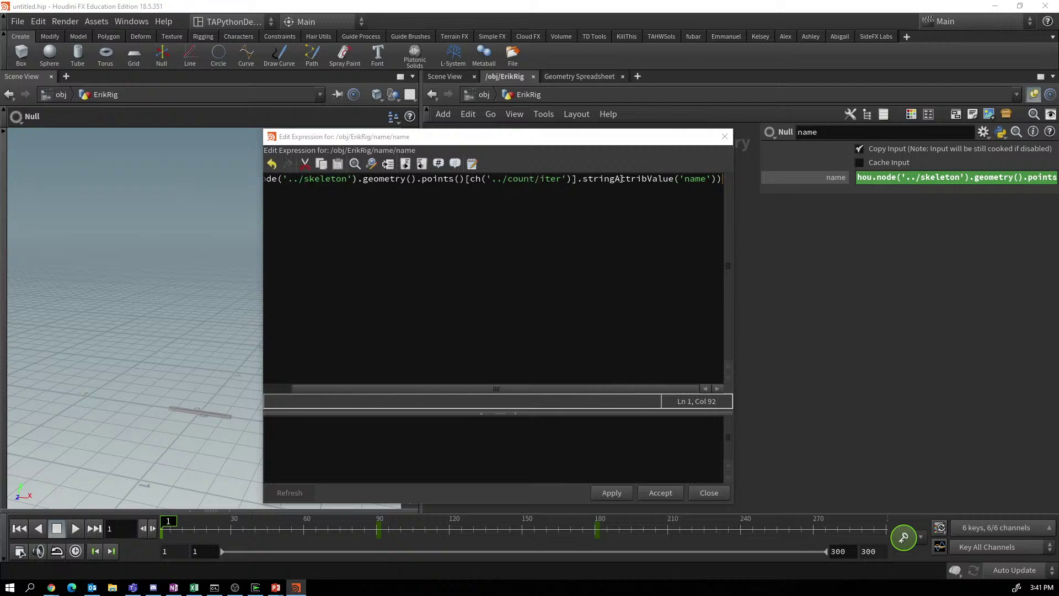
pyautogui.press('BackSpace')
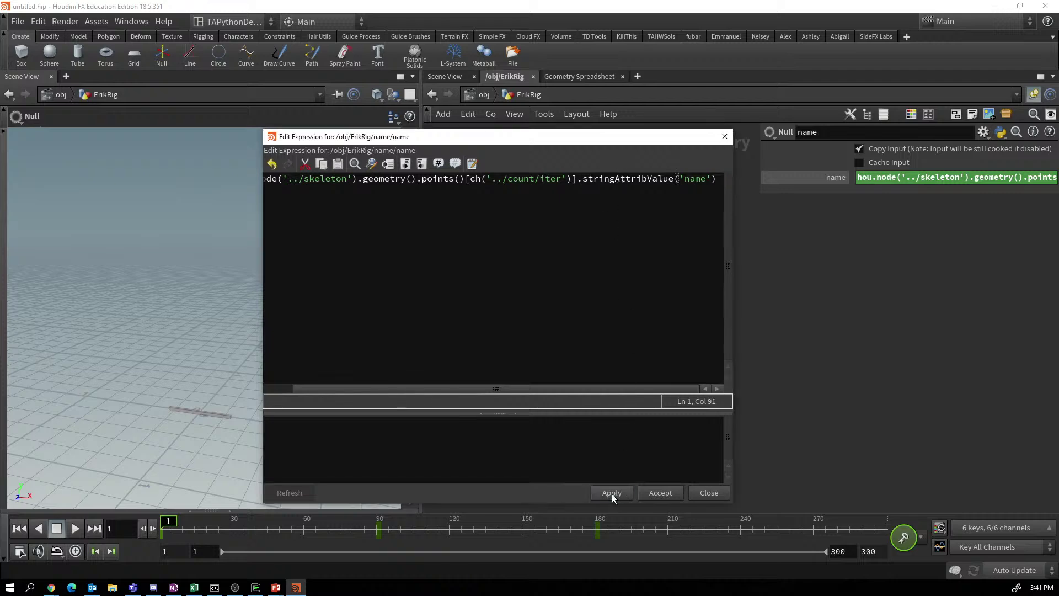
# Display the name parameter's evaluated value, review the full expression, and accept it.
pyautogui.click(823, 174)
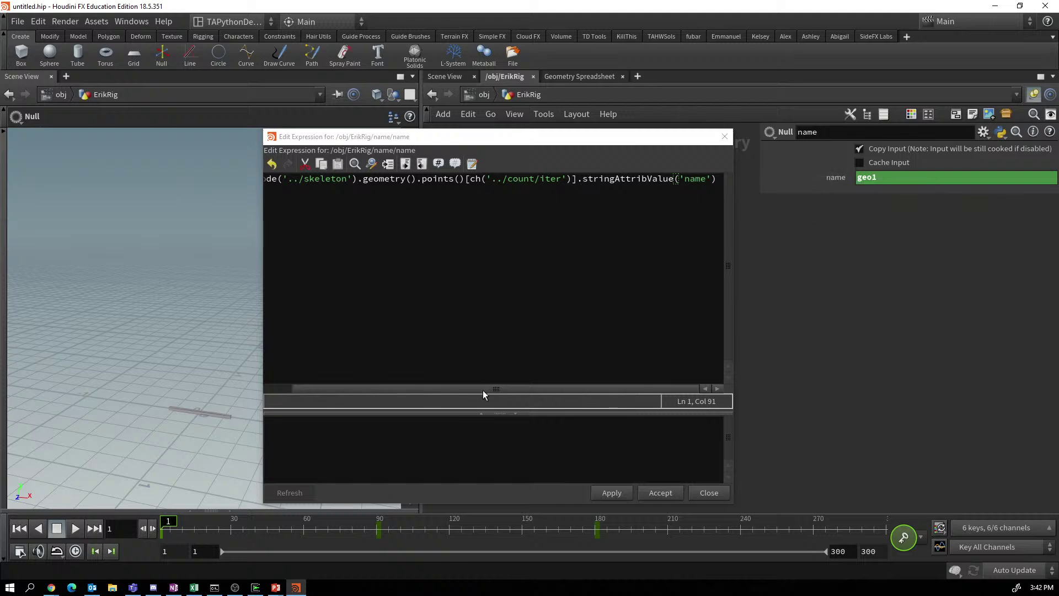
pyautogui.moveTo(483, 391); pyautogui.dragTo(357, 392)
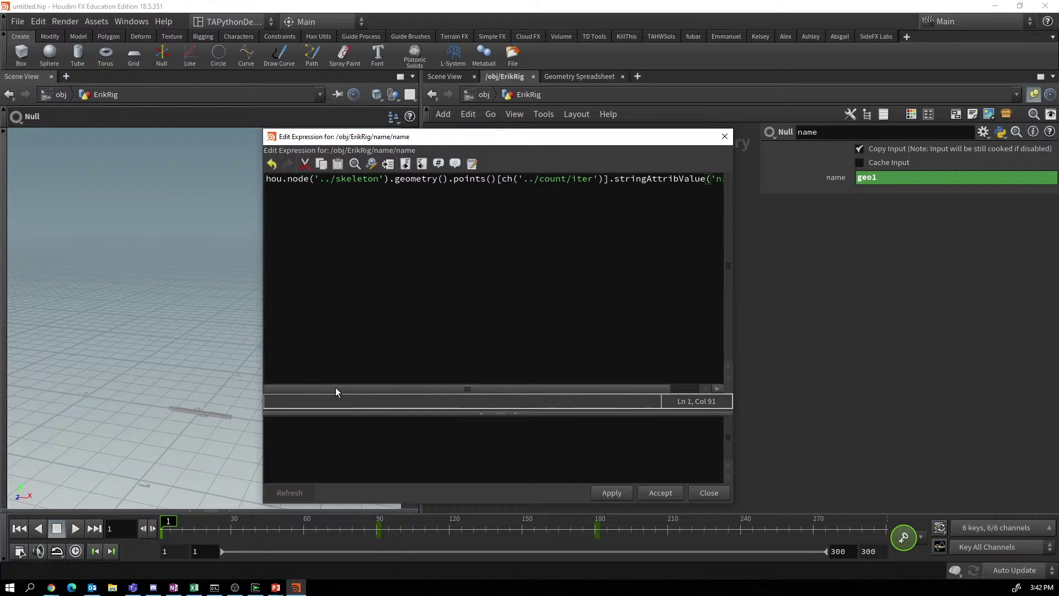
pyautogui.moveTo(349, 391); pyautogui.dragTo(559, 406)
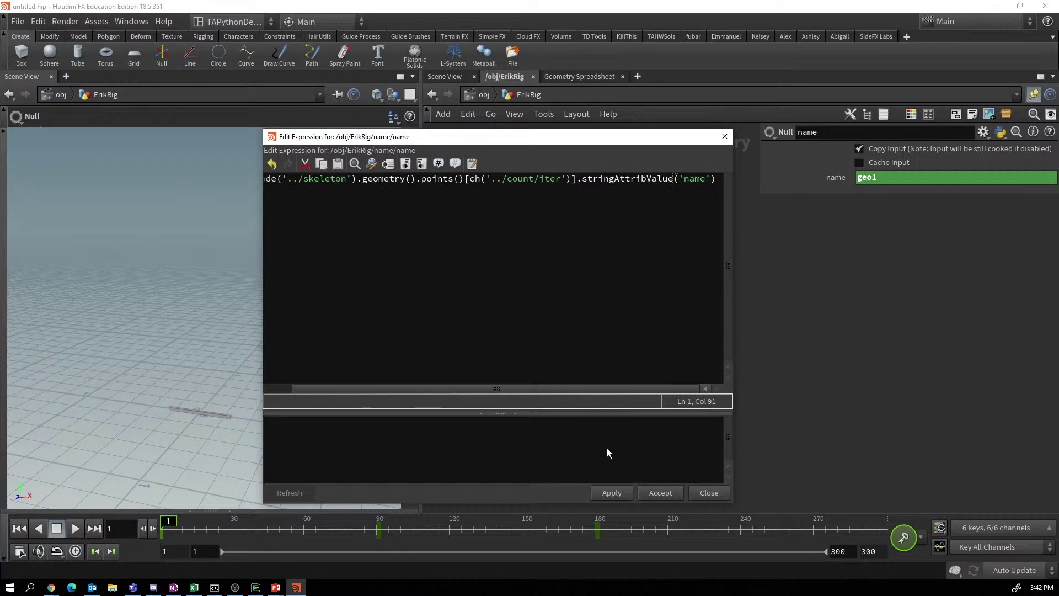
pyautogui.click(668, 492)
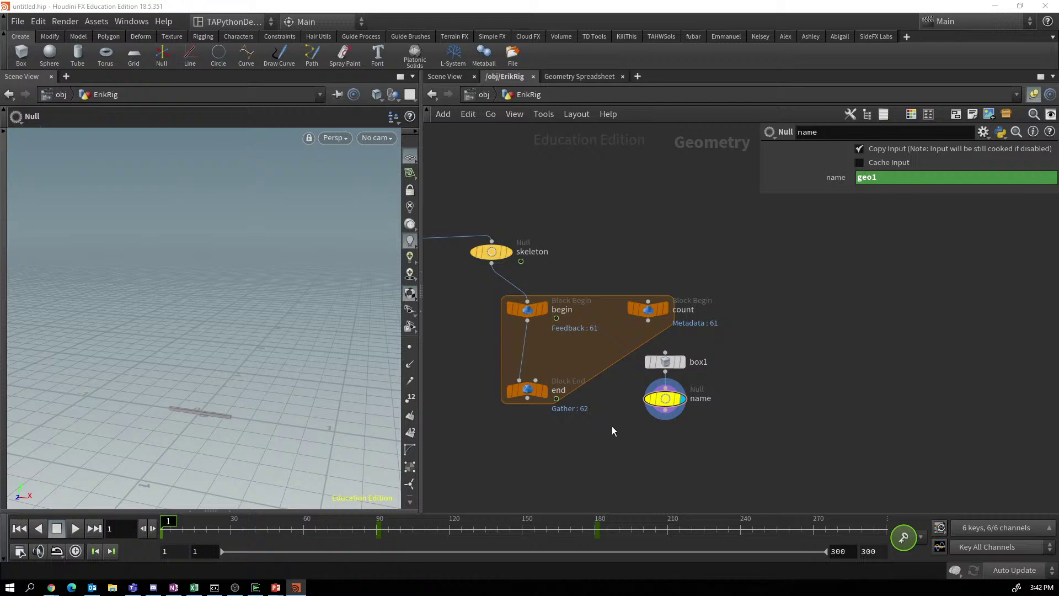
# Enable Single Pass on the end block and check the name null's value at passes 0 and 1.
pyautogui.click(528, 389)
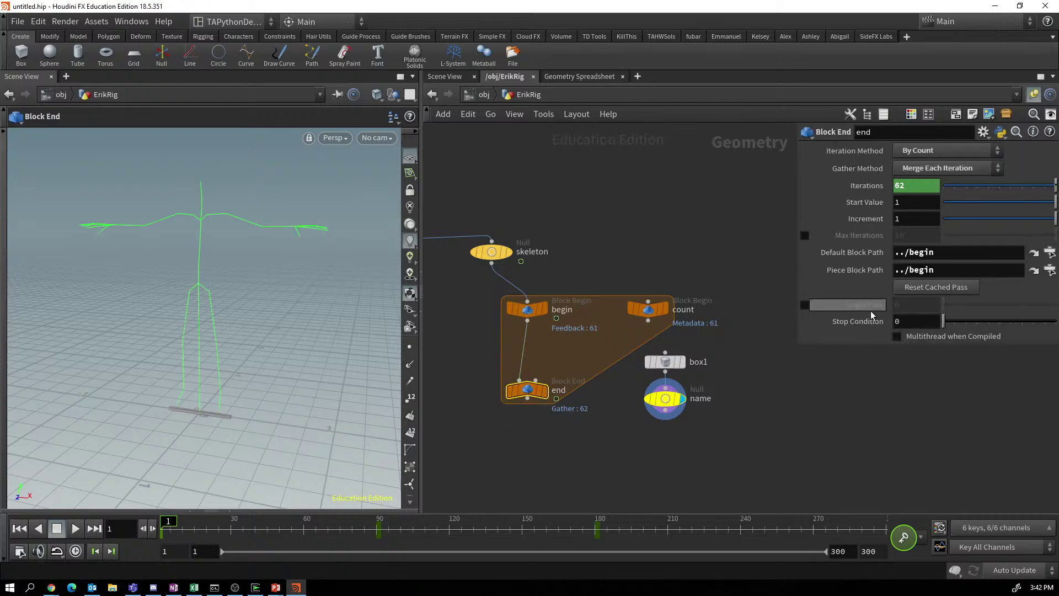
pyautogui.click(804, 305)
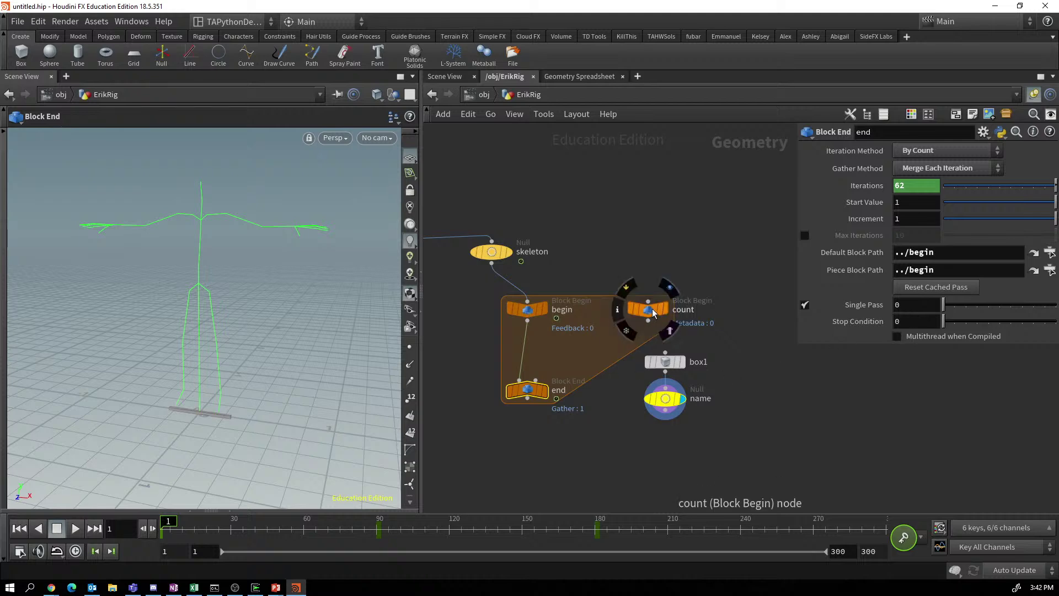
pyautogui.click(666, 401)
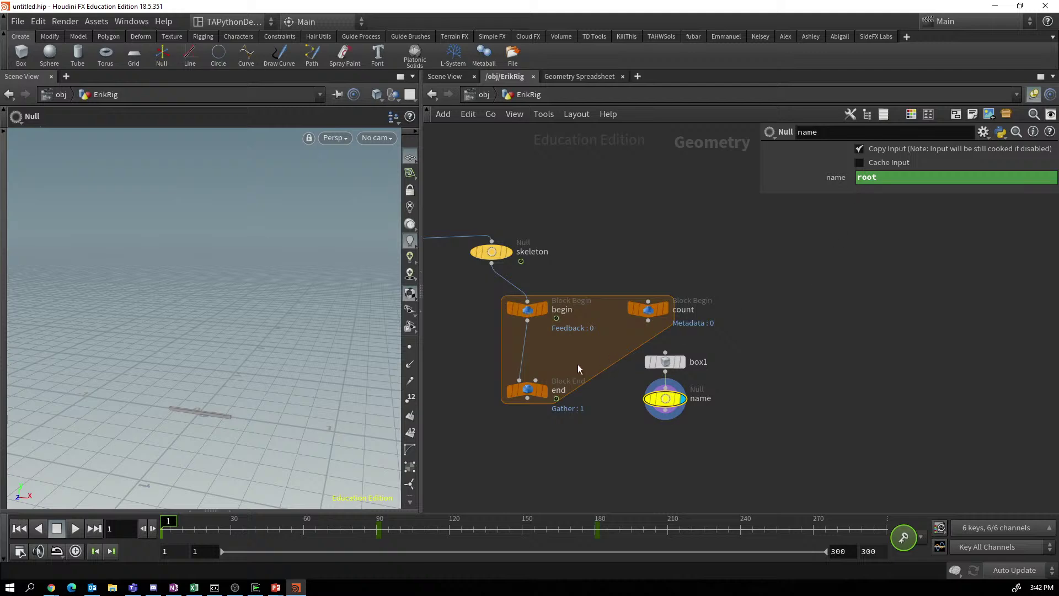
pyautogui.click(529, 393)
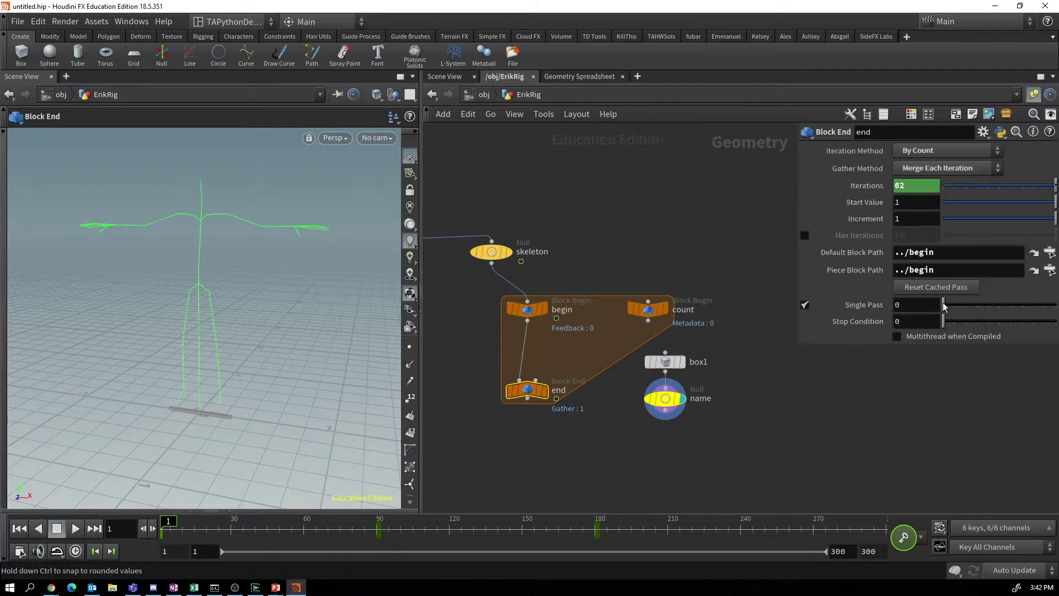
pyautogui.moveTo(945, 307); pyautogui.dragTo(951, 308)
pyautogui.click(672, 405)
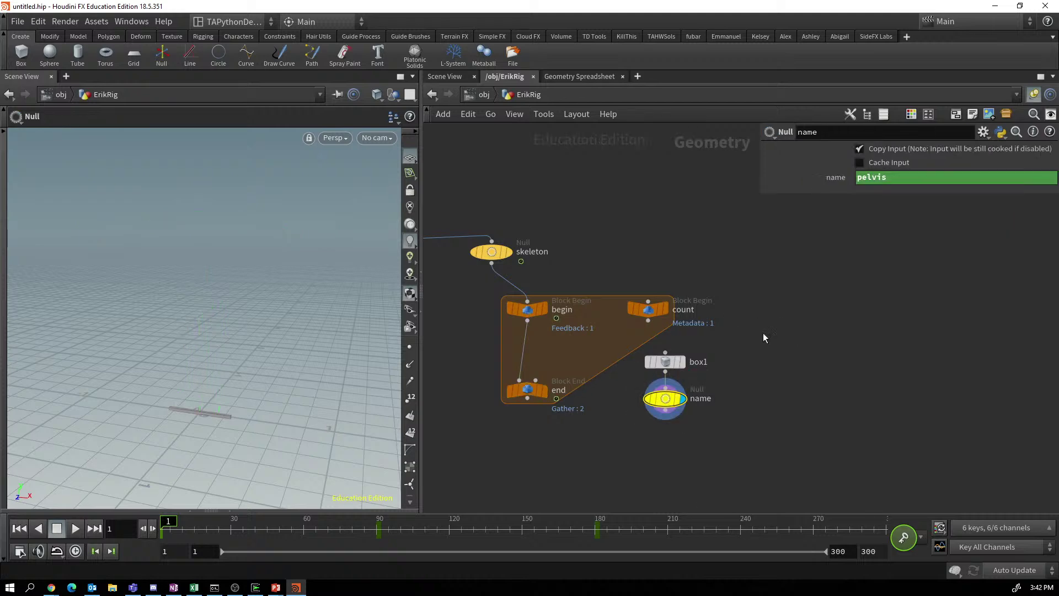
# Return the end block's Single Pass value to 0 and disable the option.
pyautogui.click(538, 391)
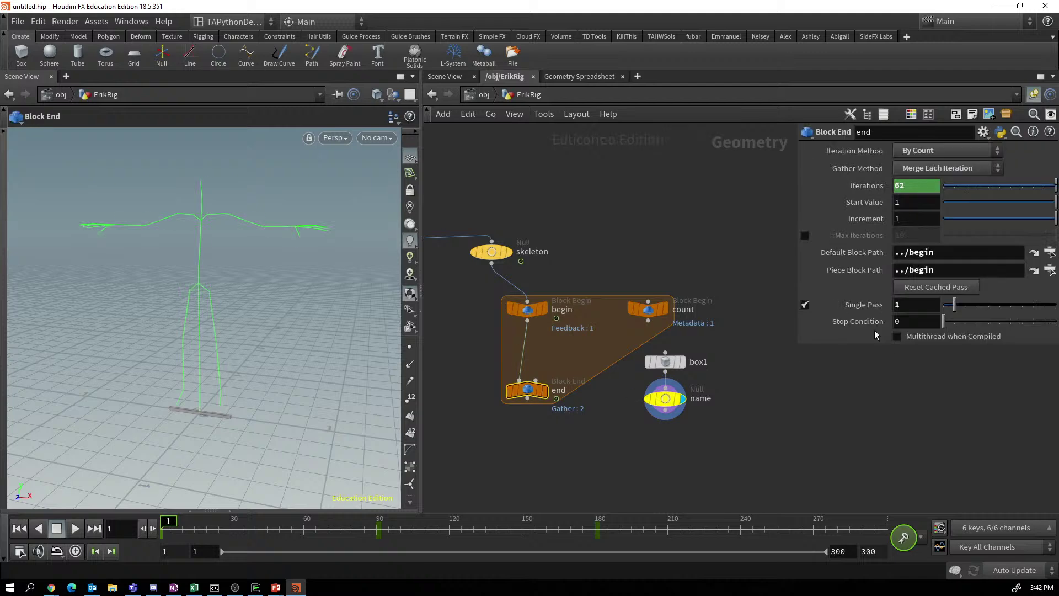
pyautogui.moveTo(956, 307); pyautogui.dragTo(944, 308)
pyautogui.click(805, 304)
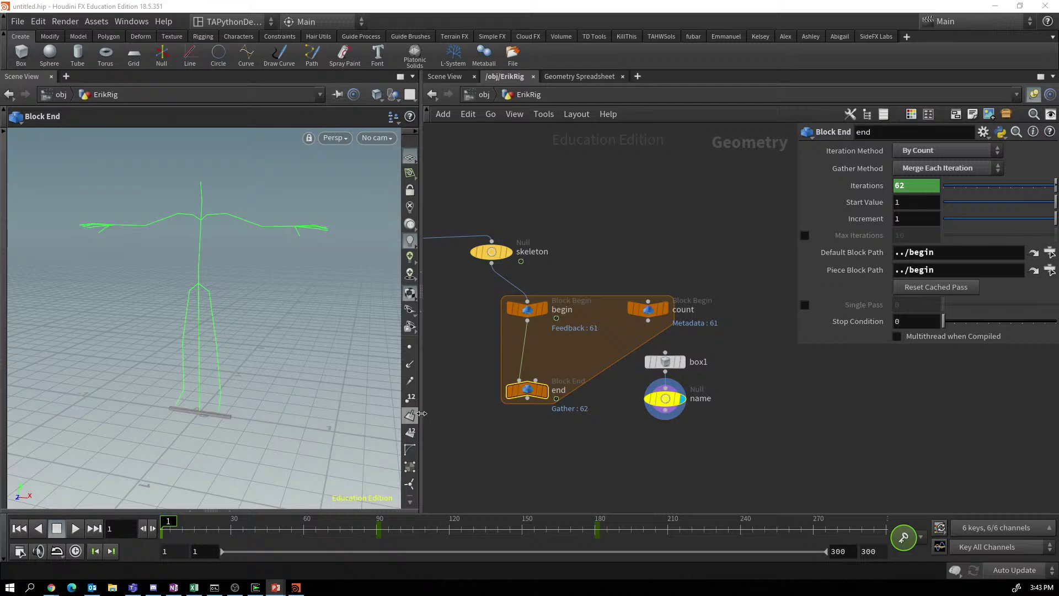
pyautogui.moveTo(672, 403); pyautogui.dragTo(671, 401)
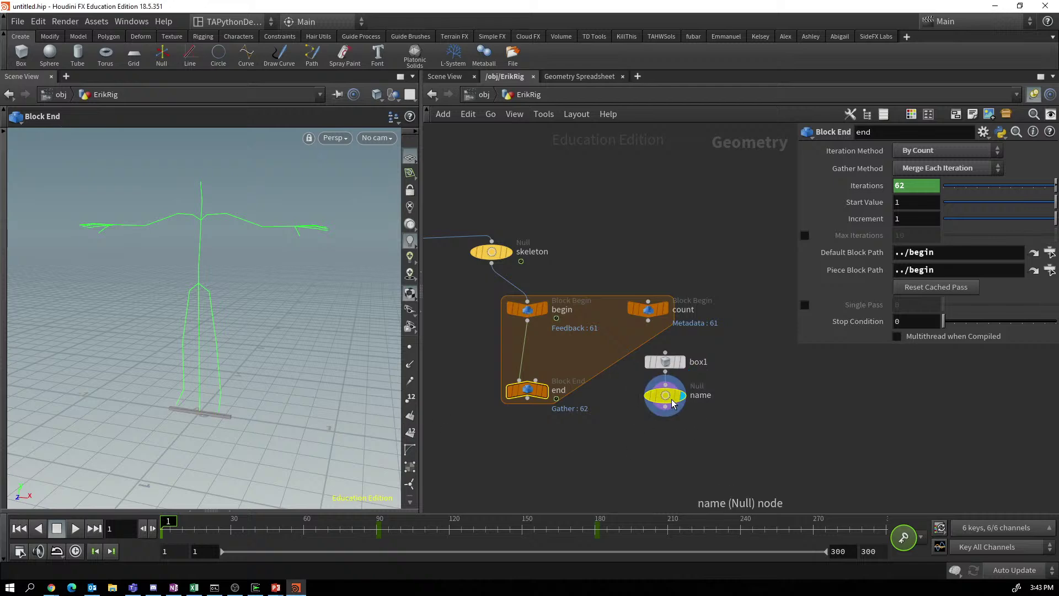
pyautogui.click(666, 417)
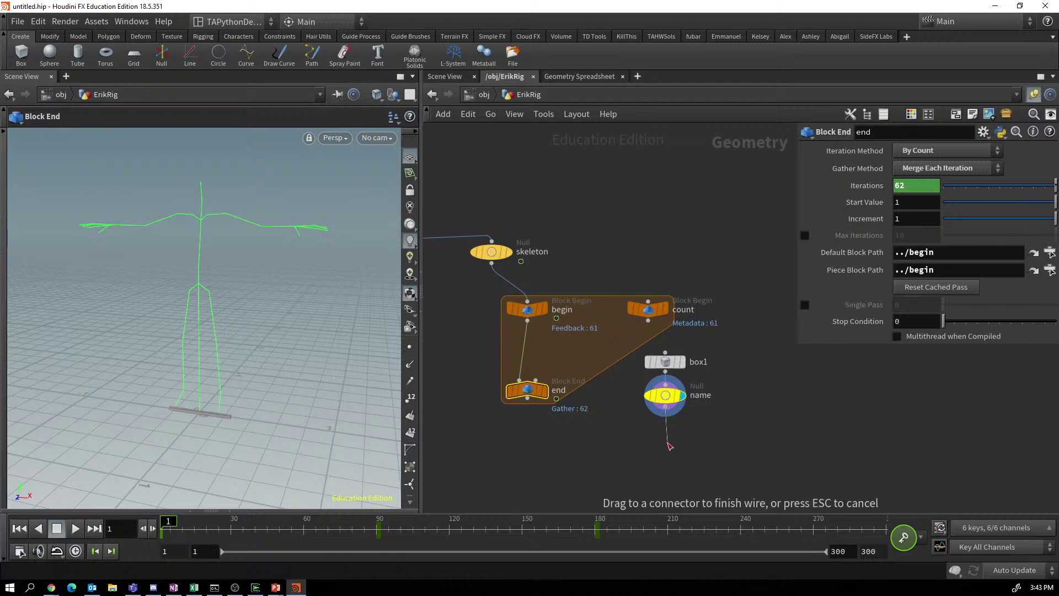
pyautogui.press('Tab')
pyautogui.write('name')
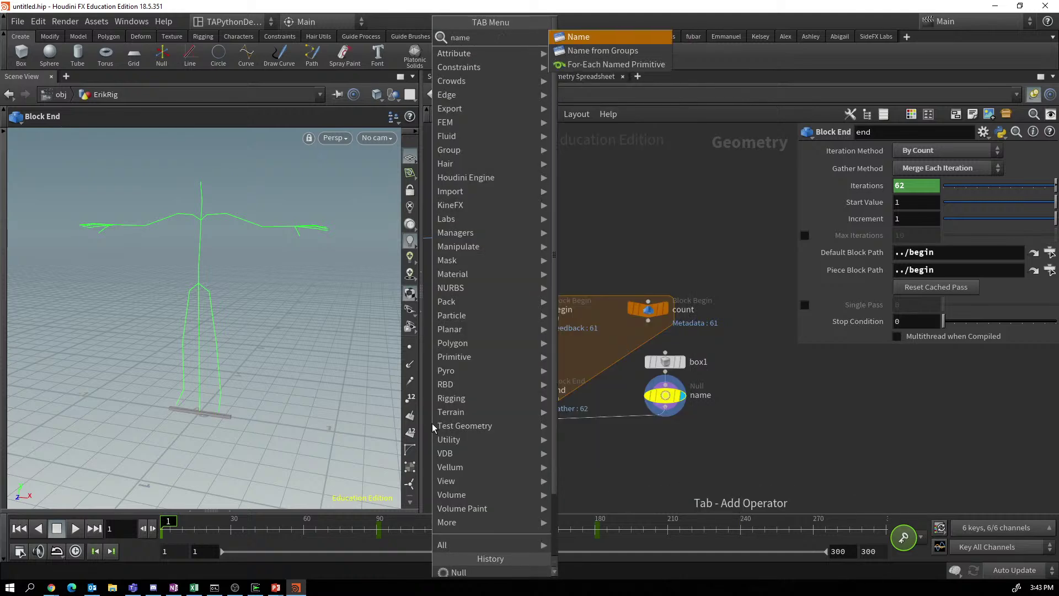
pyautogui.press('Escape')
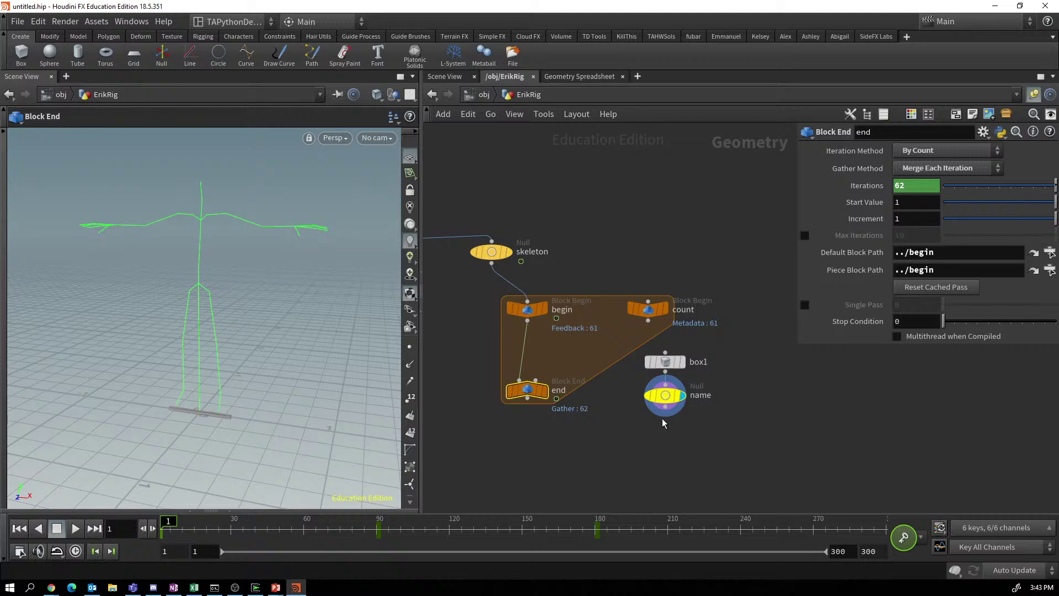
# Add a Name node wired directly below the name null and set its expression language to Python.
pyautogui.moveTo(672, 450); pyautogui.dragTo(671, 450)
pyautogui.press('Tab')
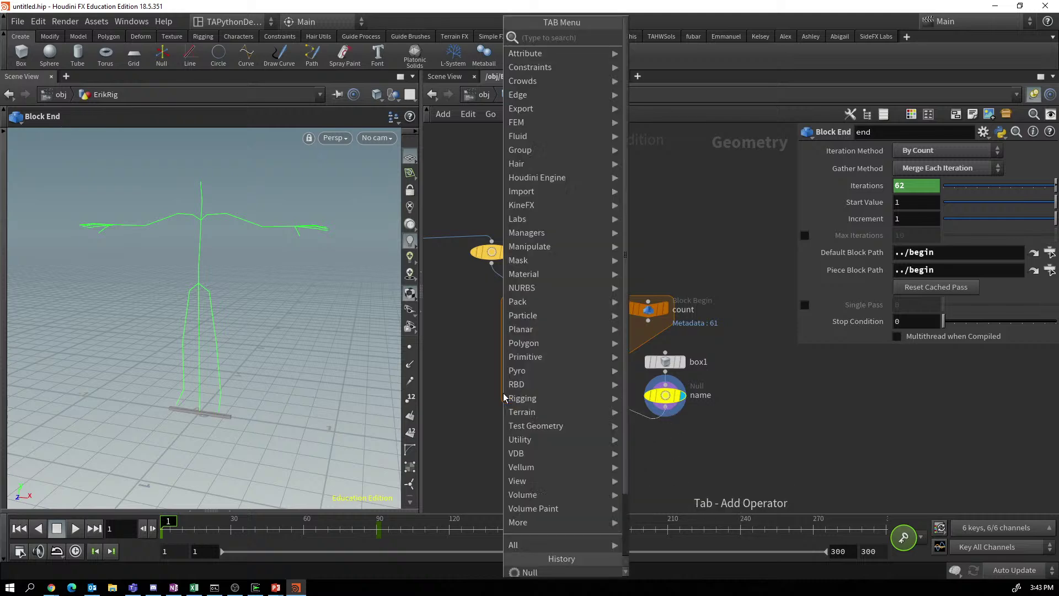
pyautogui.write('name')
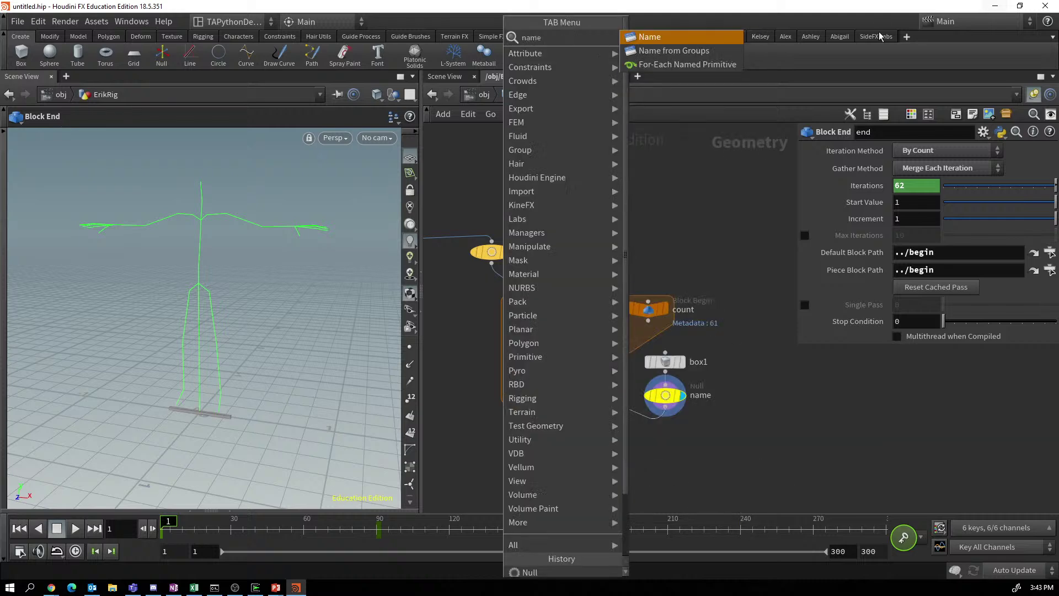
pyautogui.click(659, 37)
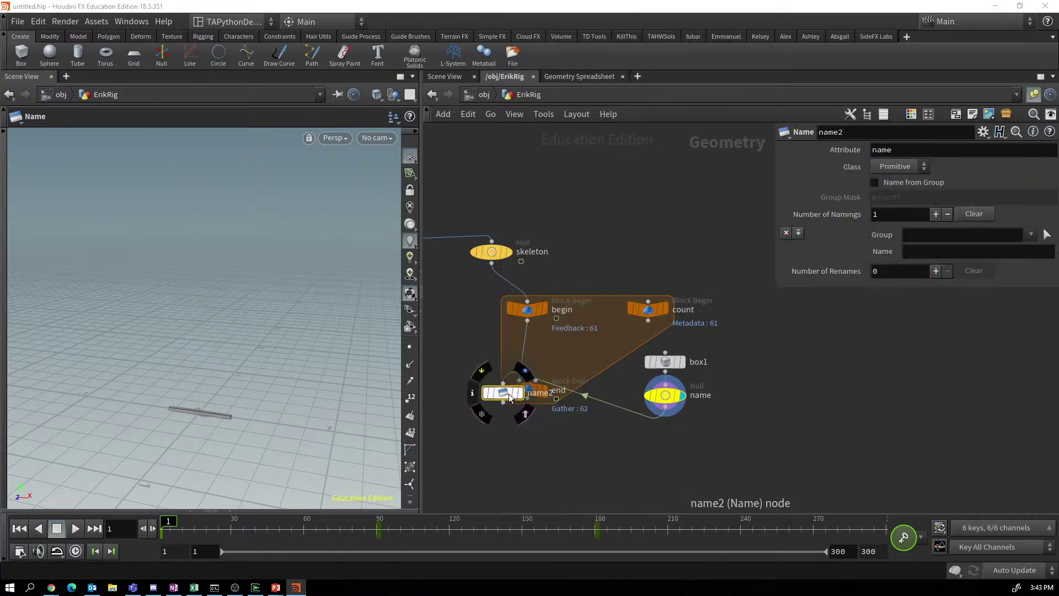
pyautogui.moveTo(505, 392); pyautogui.dragTo(676, 429)
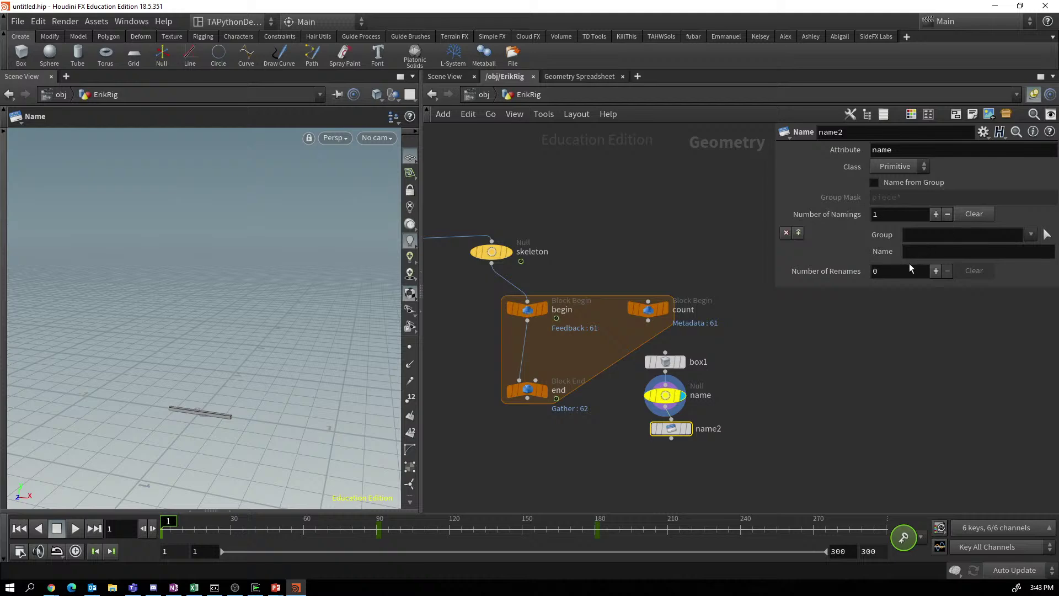
pyautogui.click(1000, 132)
pyautogui.click(903, 161)
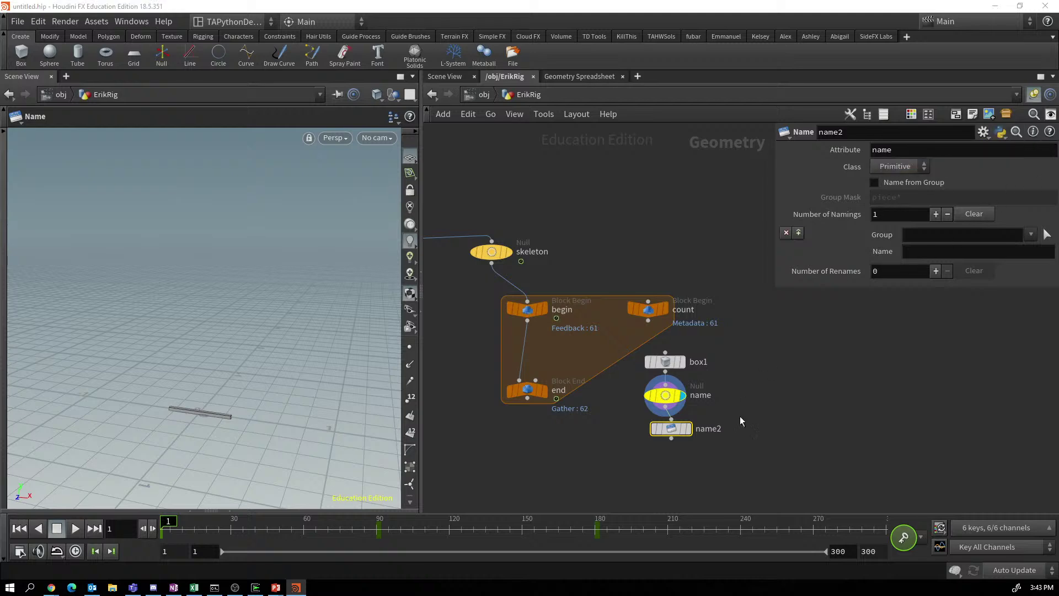
pyautogui.moveTo(673, 427); pyautogui.dragTo(667, 429)
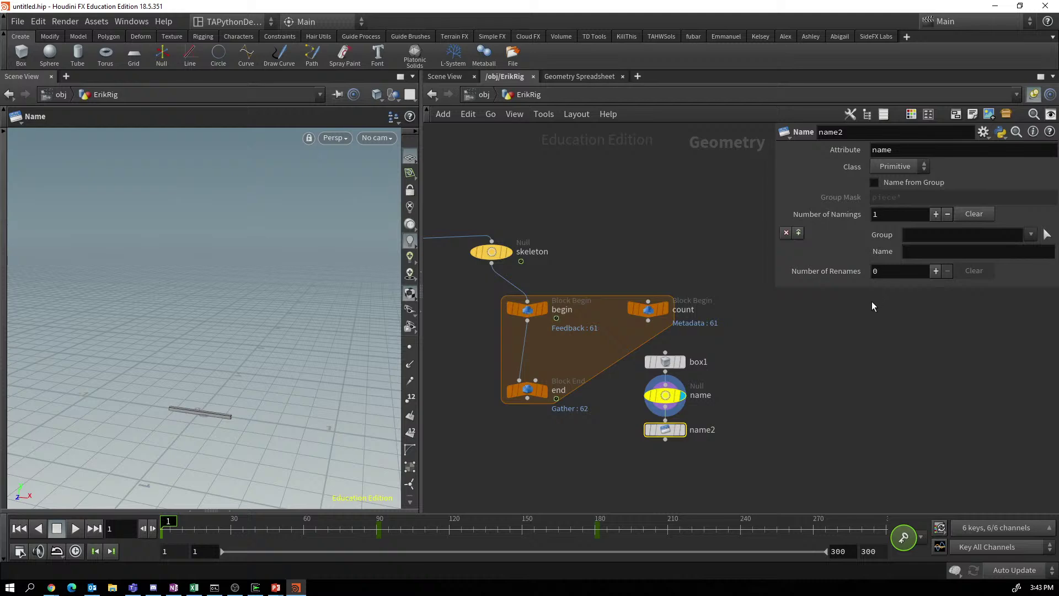
# Switch the new Name node's expression language to Hscript and enter ch('../name/name') as its Name value.
pyautogui.click(998, 139)
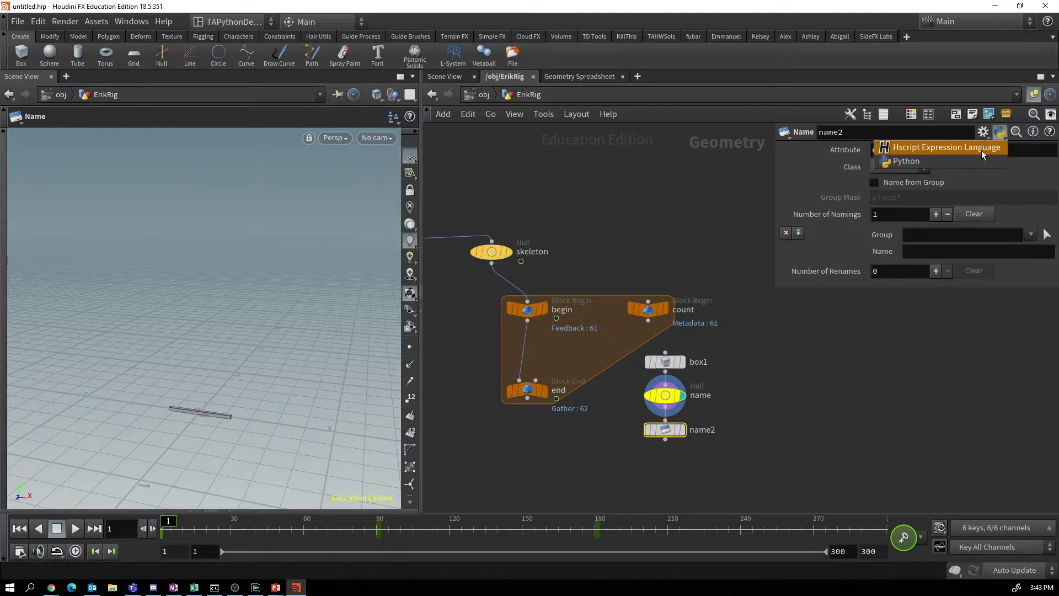
pyautogui.click(977, 150)
pyautogui.click(929, 250)
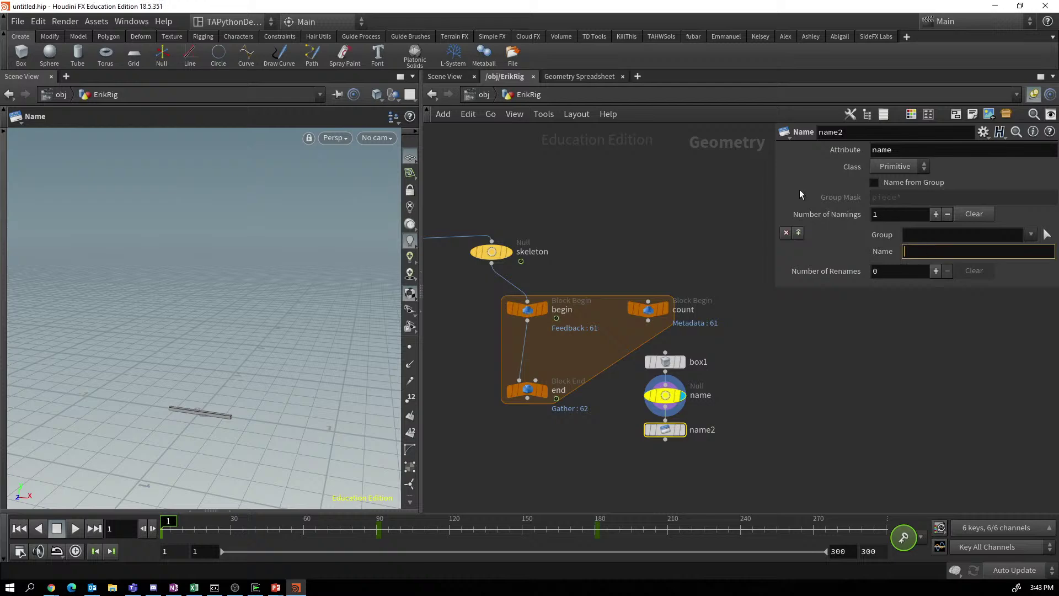
pyautogui.write('ch(')
pyautogui.write("'../name")
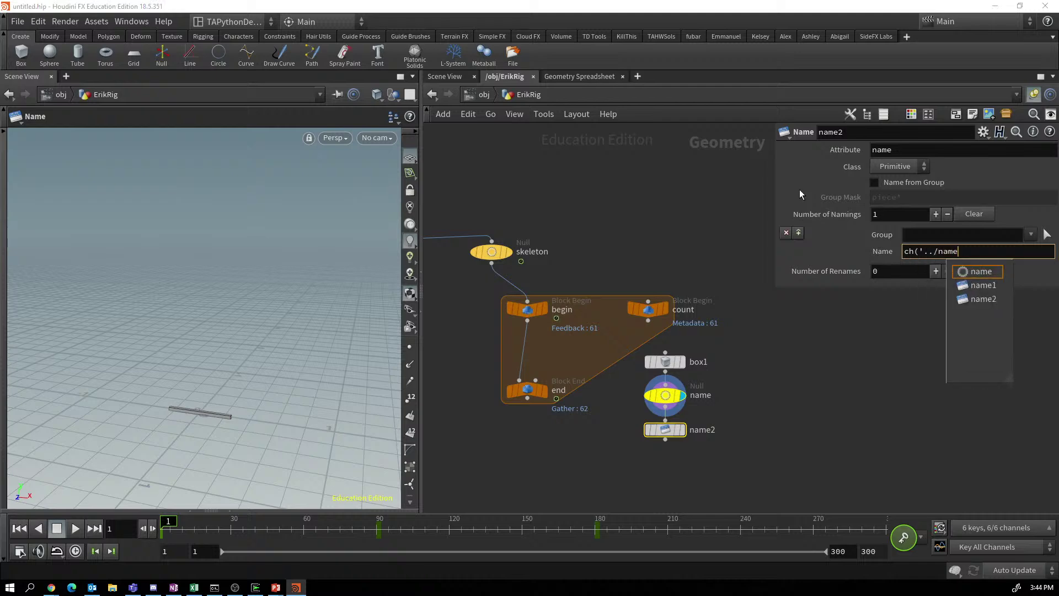
pyautogui.write('/mn')
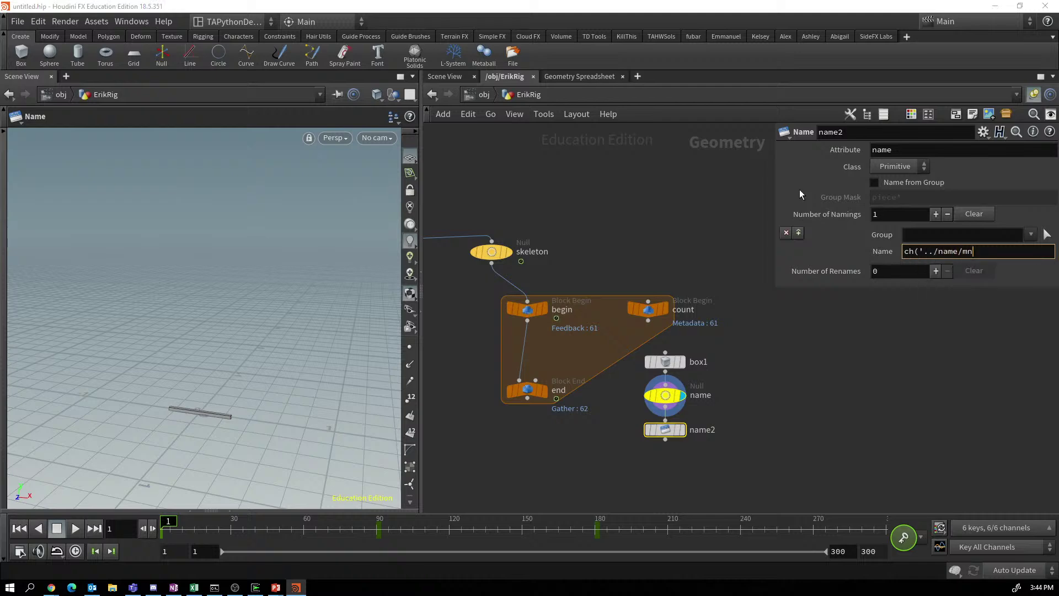
pyautogui.write('ame')
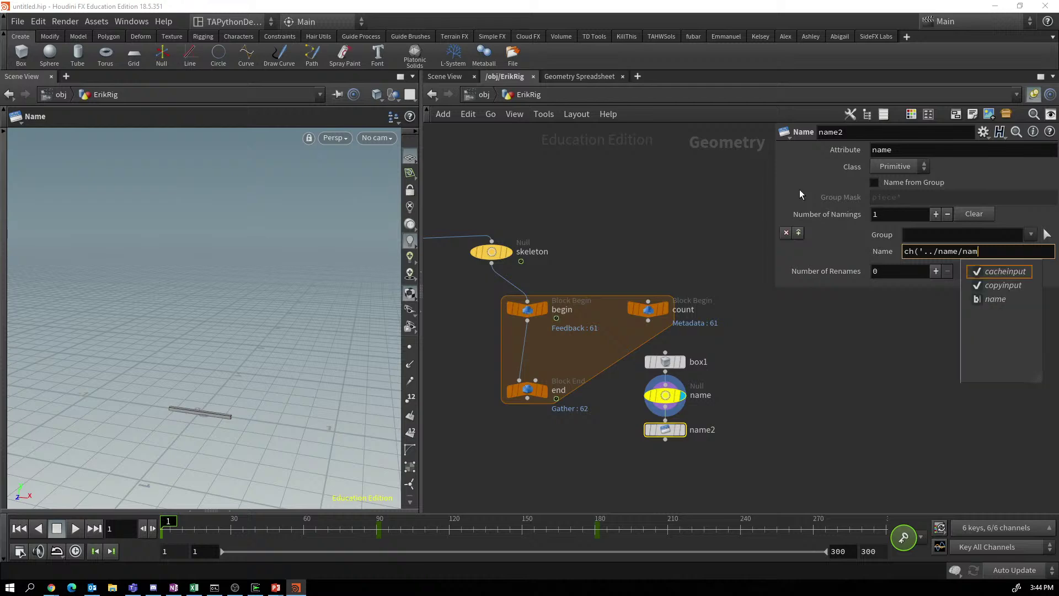
pyautogui.write("'")
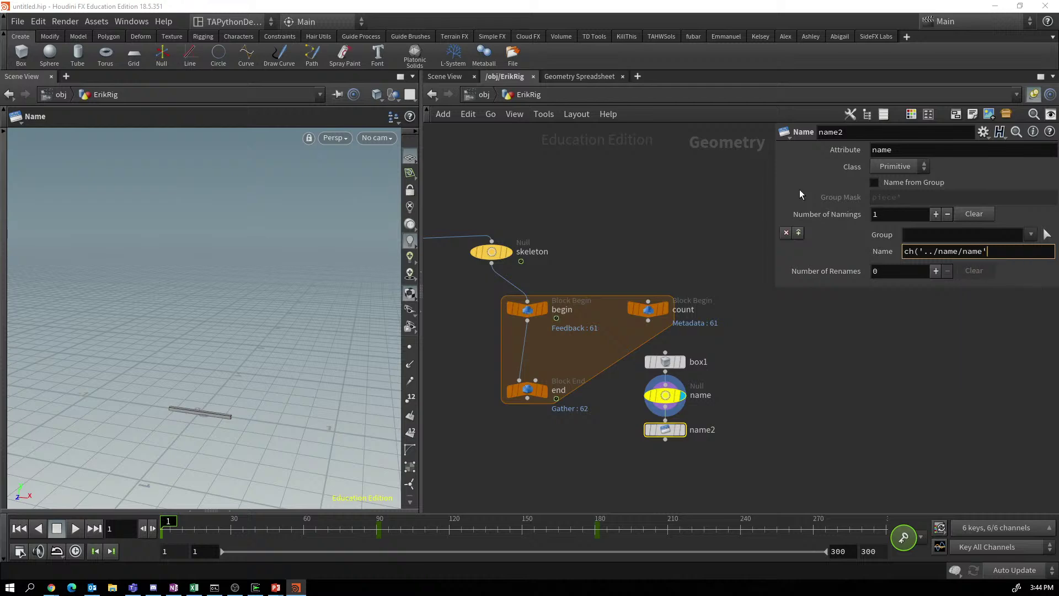
pyautogui.write(')')
pyautogui.press('Return')
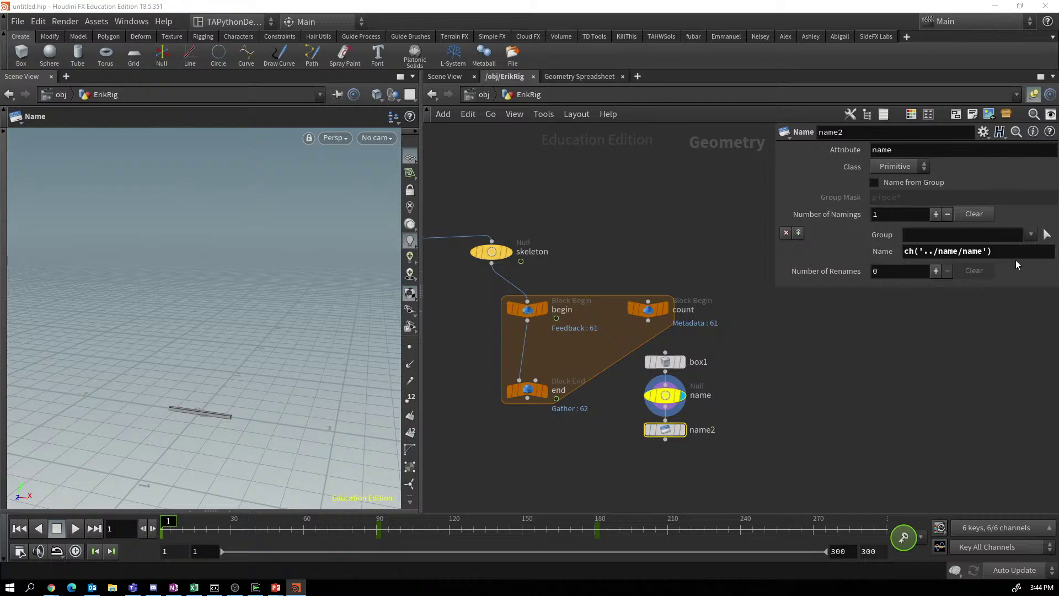
# Copy and clear the Name value, and paste ch('../name/name') back in to retry it.
pyautogui.moveTo(1011, 254); pyautogui.dragTo(891, 271)
pyautogui.hotkey('ctrl', 'c')
pyautogui.press('BackSpace')
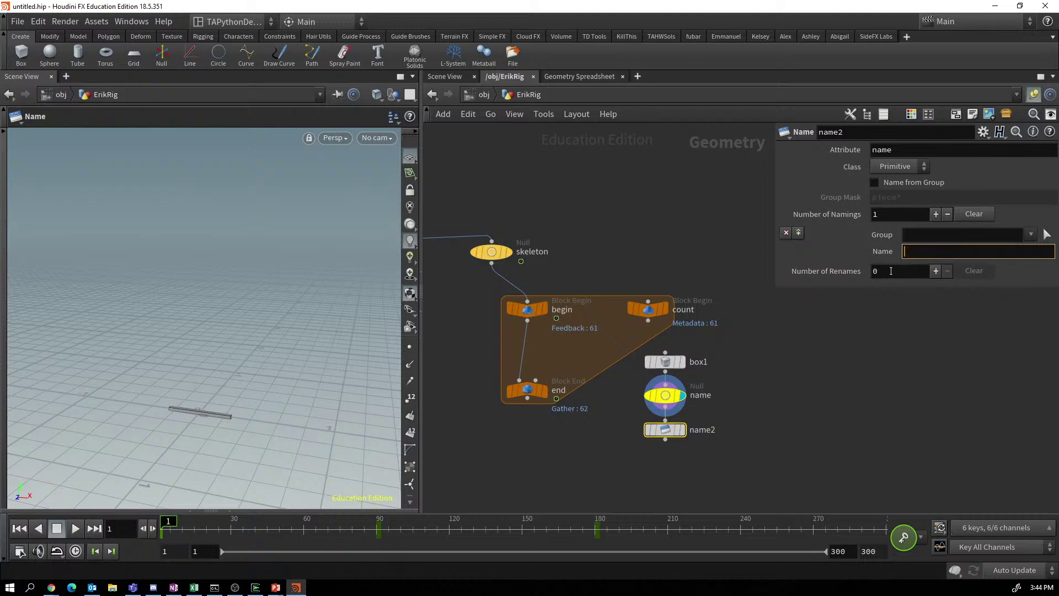
pyautogui.click(916, 252)
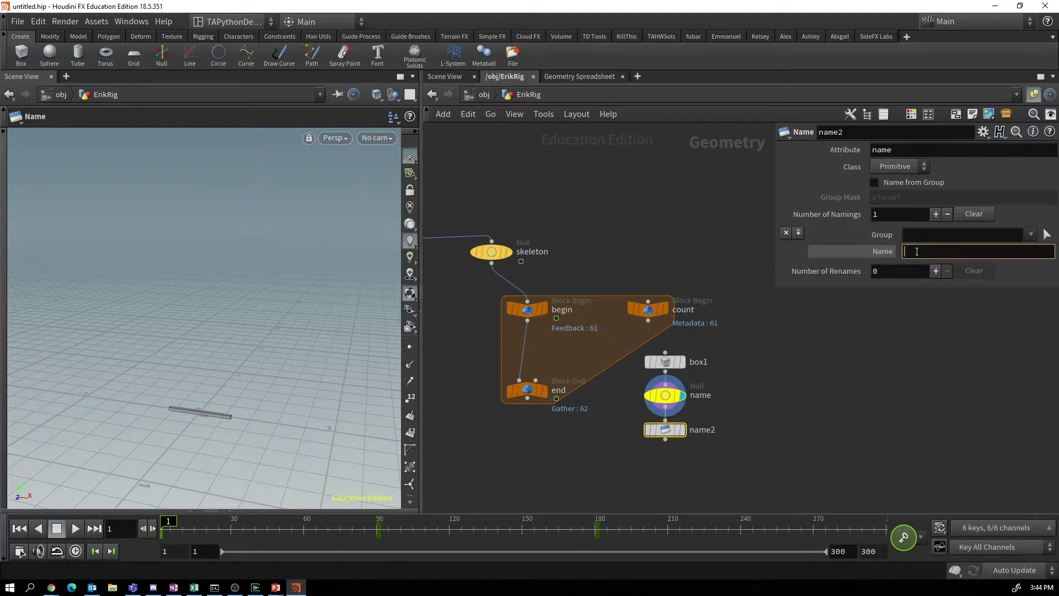
pyautogui.hotkey('ctrl', 'v')
pyautogui.press('Return')
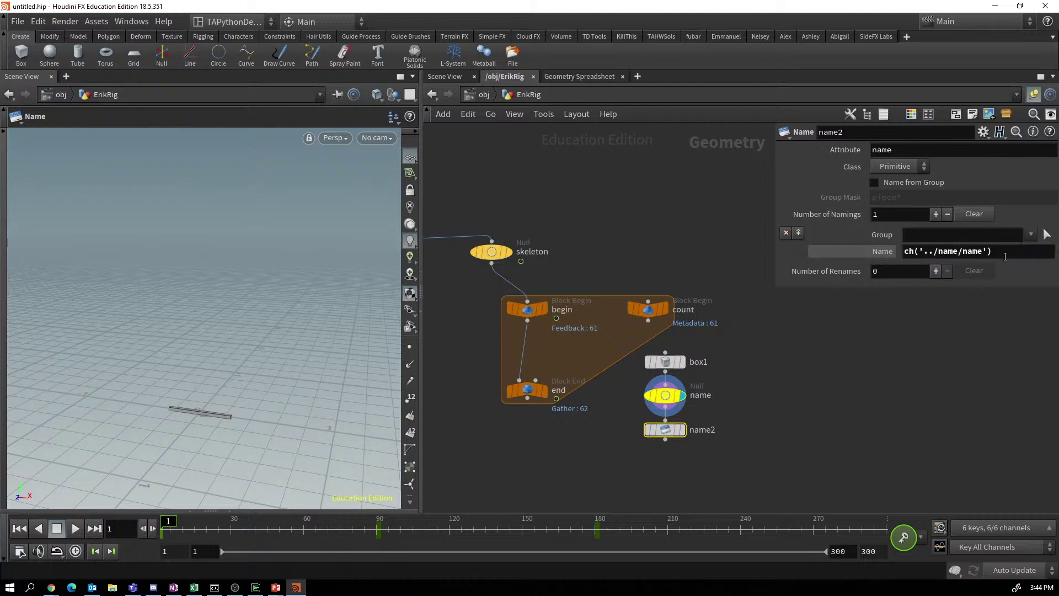
# Try moving ch('../name/name') from the Name value into an Hscript expression on that parameter and toggle its evaluated display.
pyautogui.moveTo(1005, 256); pyautogui.dragTo(868, 258)
pyautogui.hotkey('ctrl', 'c')
pyautogui.press('BackSpace')
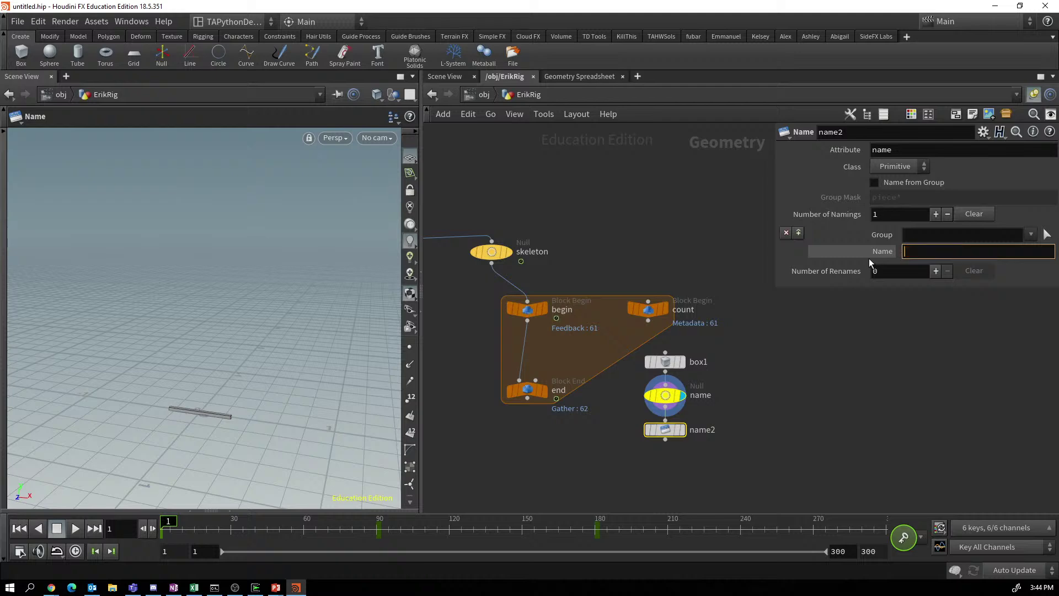
pyautogui.rightClick(875, 253)
pyautogui.moveTo(884, 303)
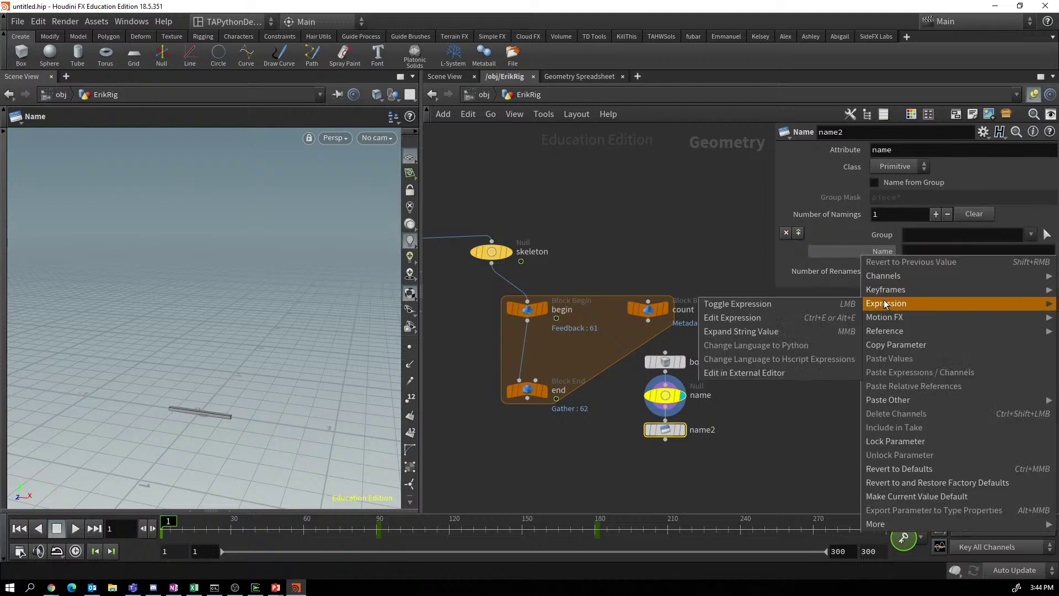
pyautogui.click(756, 316)
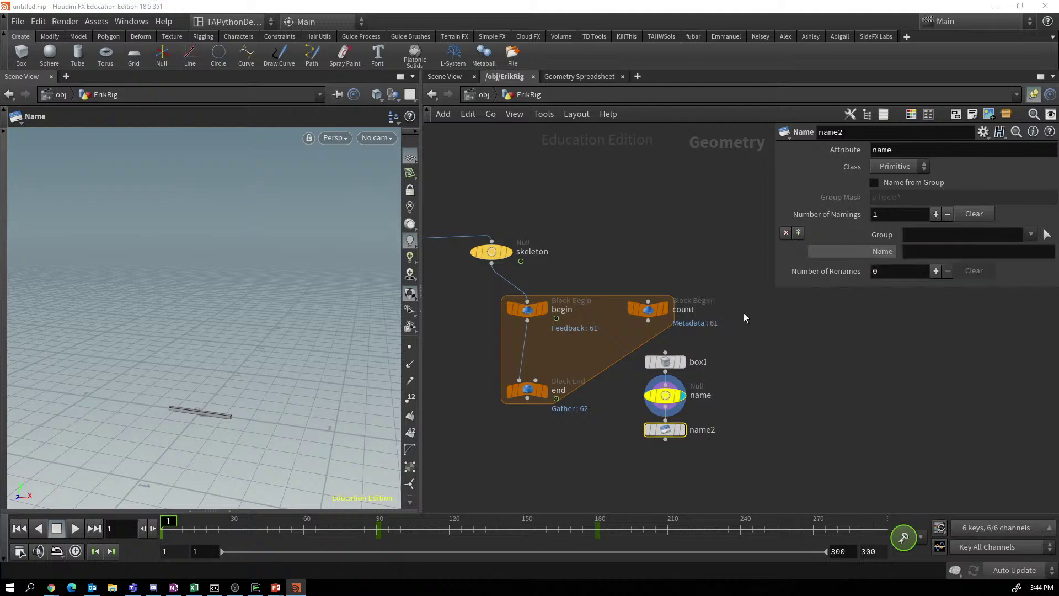
pyautogui.hotkey('ctrl', 'v')
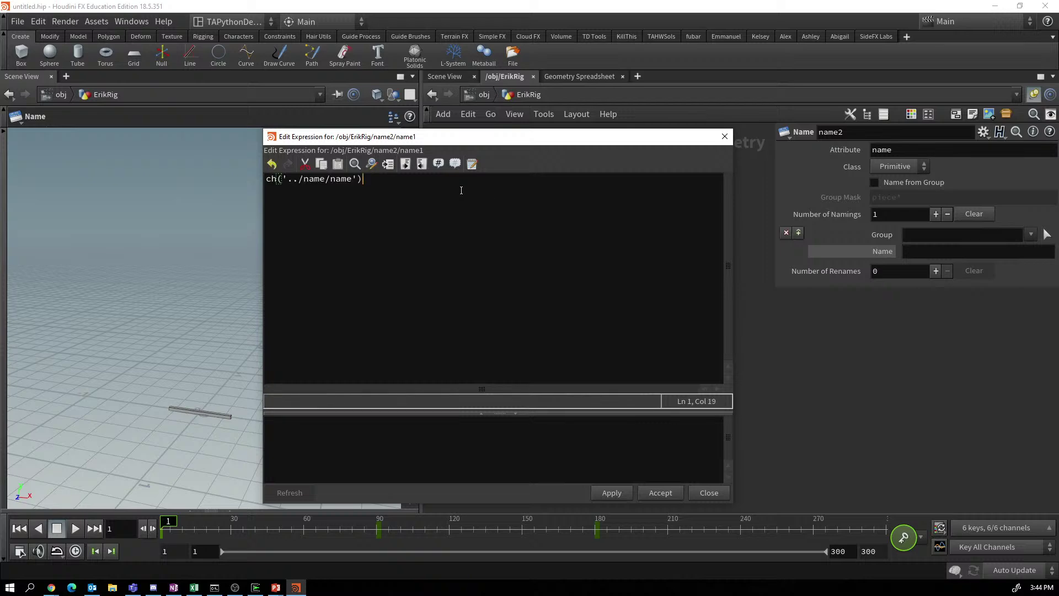
pyautogui.click(661, 493)
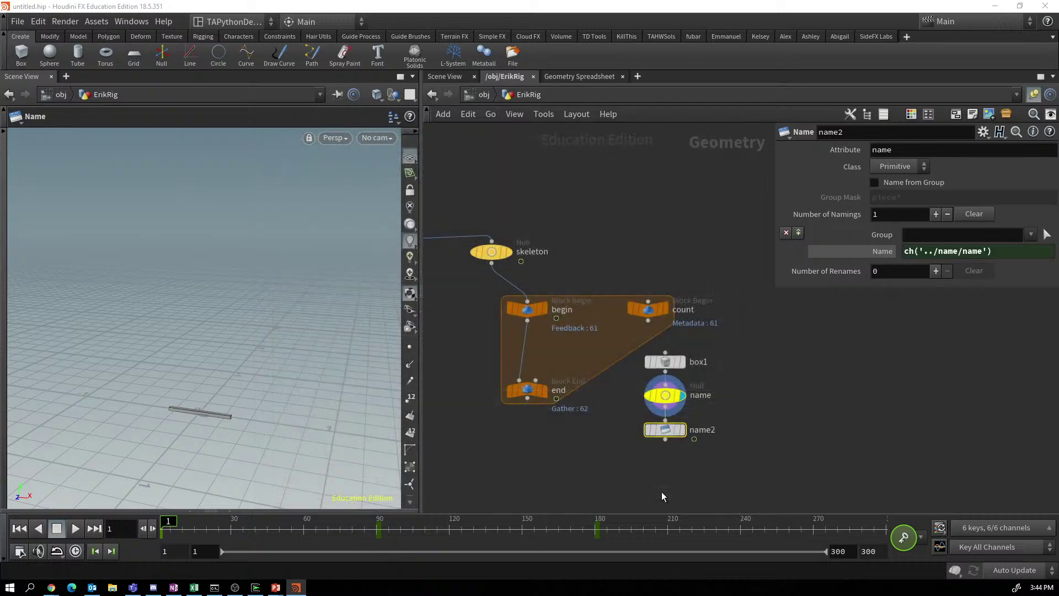
pyautogui.click(865, 252)
pyautogui.click(865, 252)
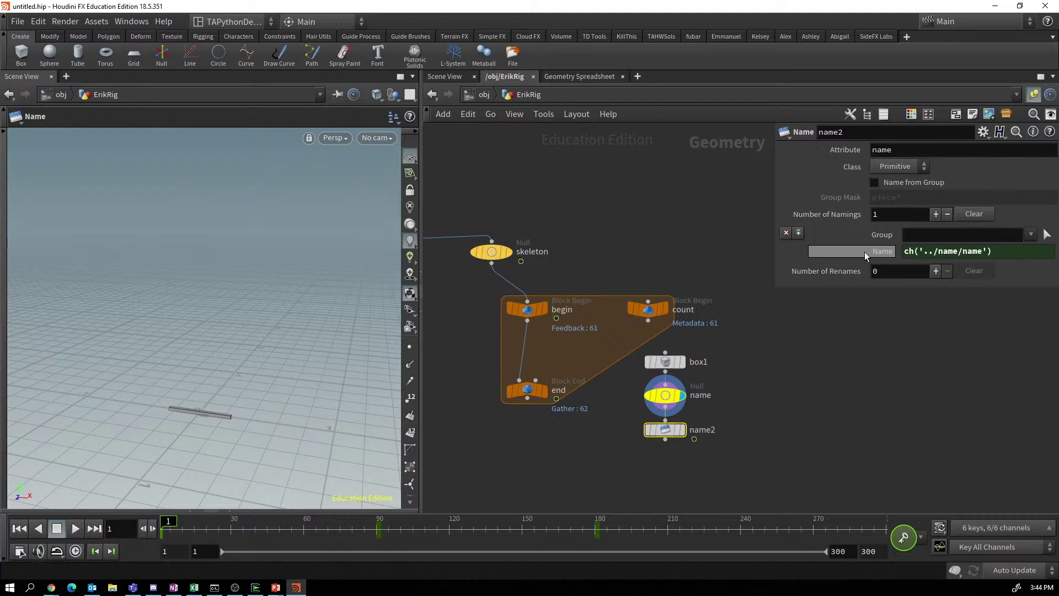
# Undo the Hscript expression on the Name parameter and set the node's expression language to Python.
pyautogui.hotkey('ctrl', 'z')
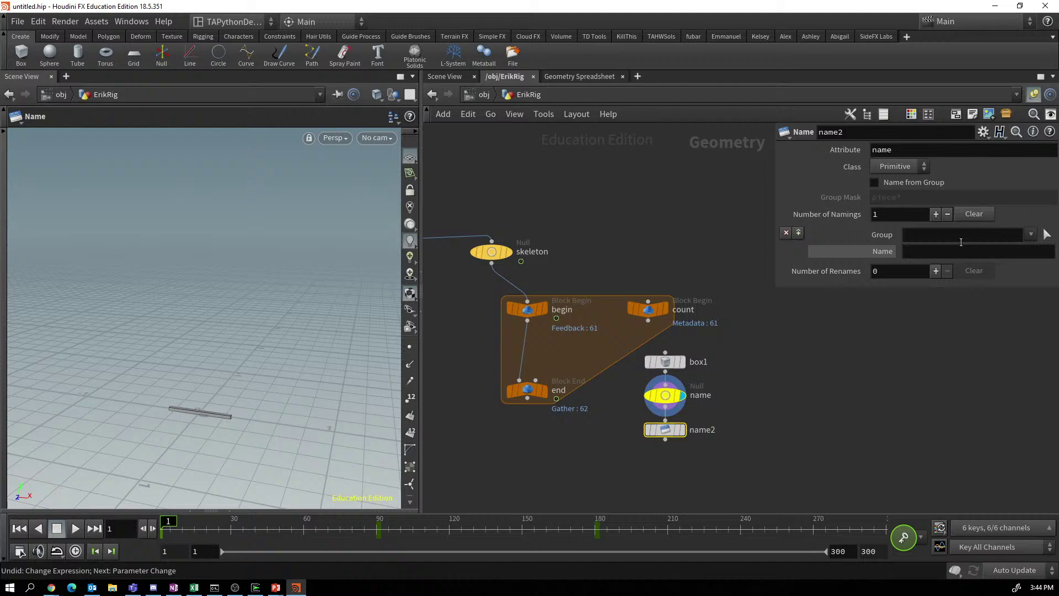
pyautogui.click(1000, 131)
pyautogui.click(948, 161)
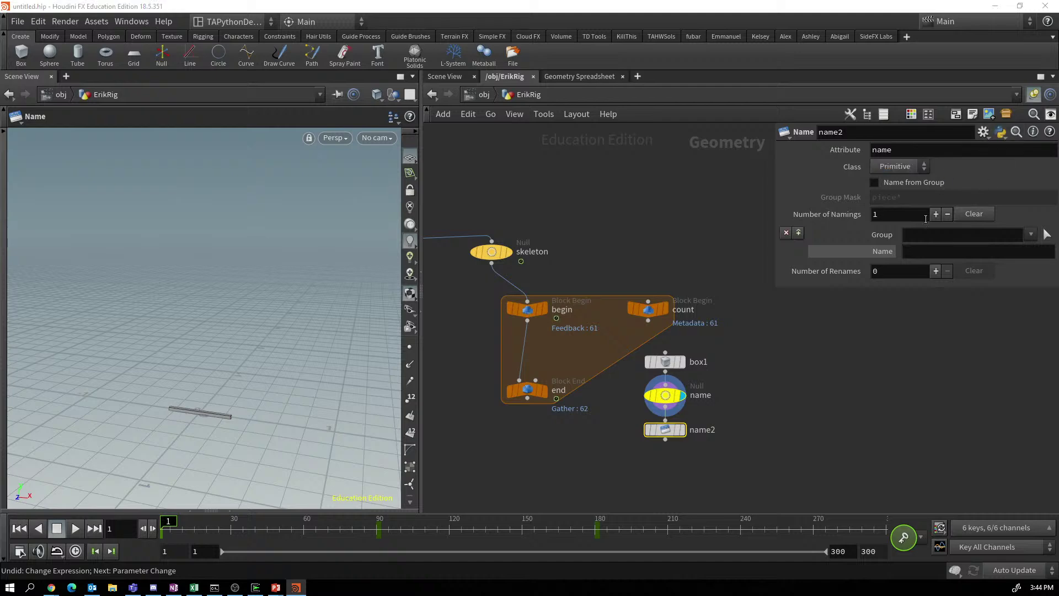
# Apply ch('../name/name') as a Python expression on the Name parameter and display its evaluated value.
pyautogui.rightClick(873, 255)
pyautogui.moveTo(877, 301)
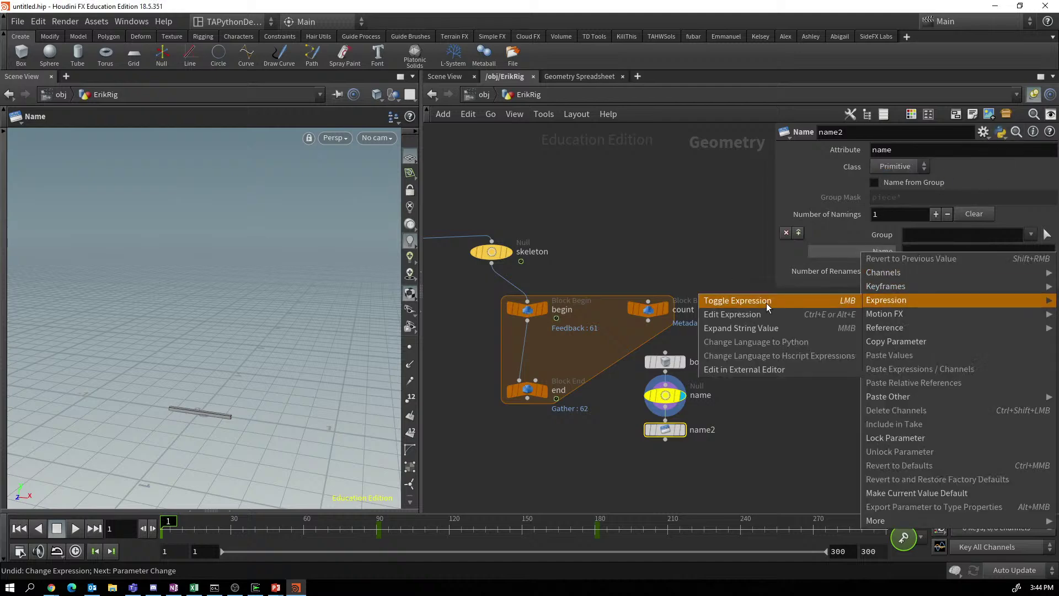
pyautogui.click(739, 314)
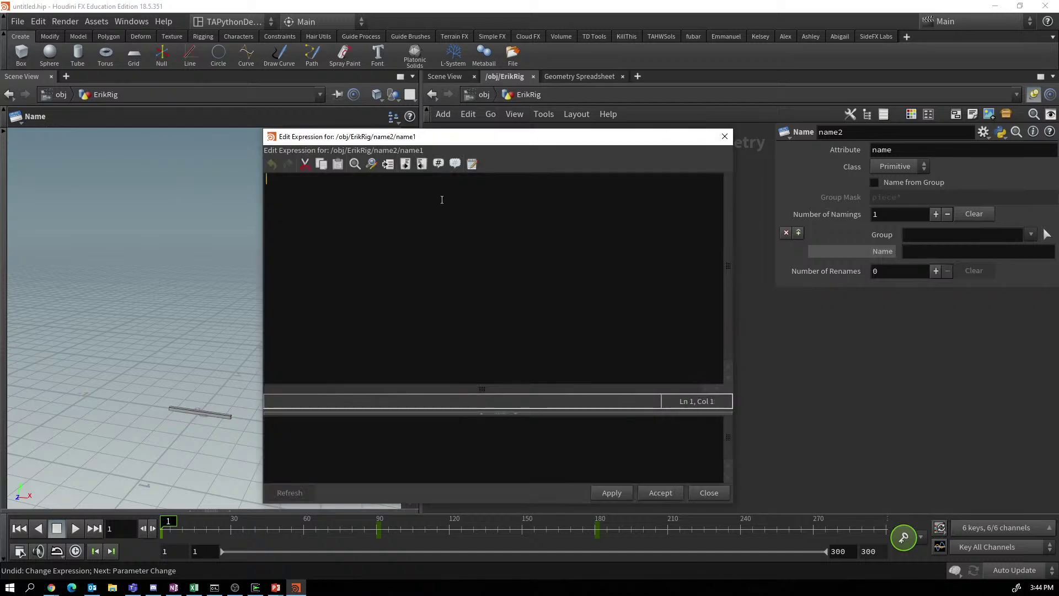
pyautogui.hotkey('ctrl', 'v')
pyautogui.click(614, 493)
pyautogui.click(656, 491)
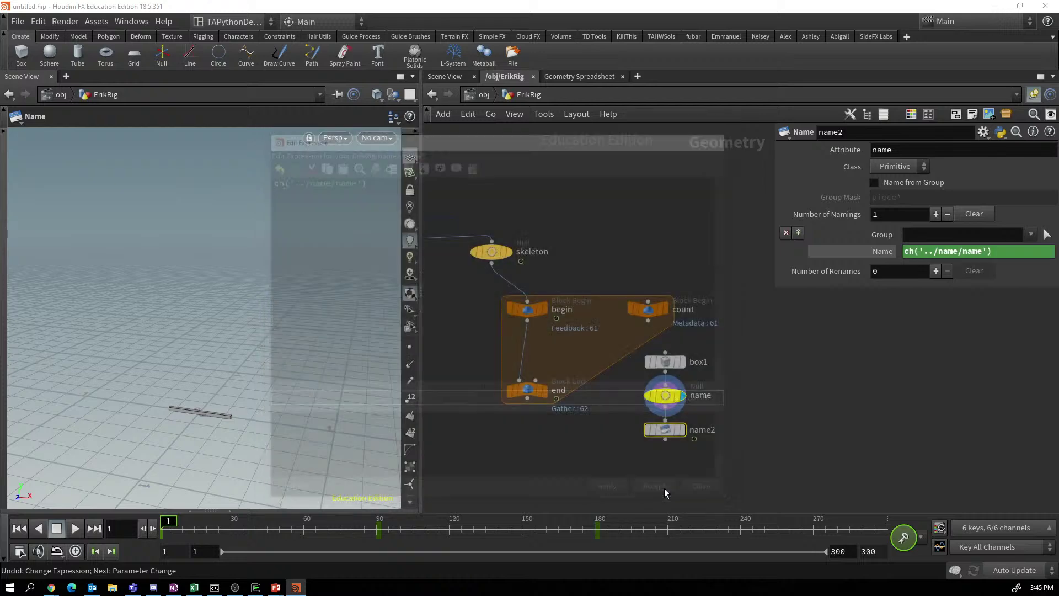
pyautogui.click(856, 251)
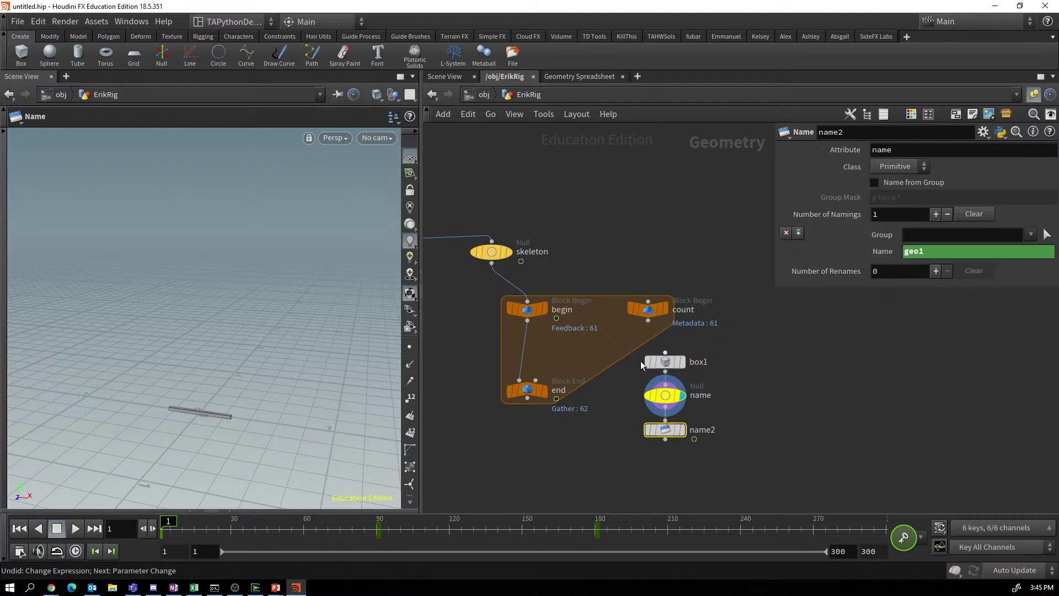
# Set the display flag on the new Name node and compare its Name value with the name null's.
pyautogui.moveTo(666, 400)
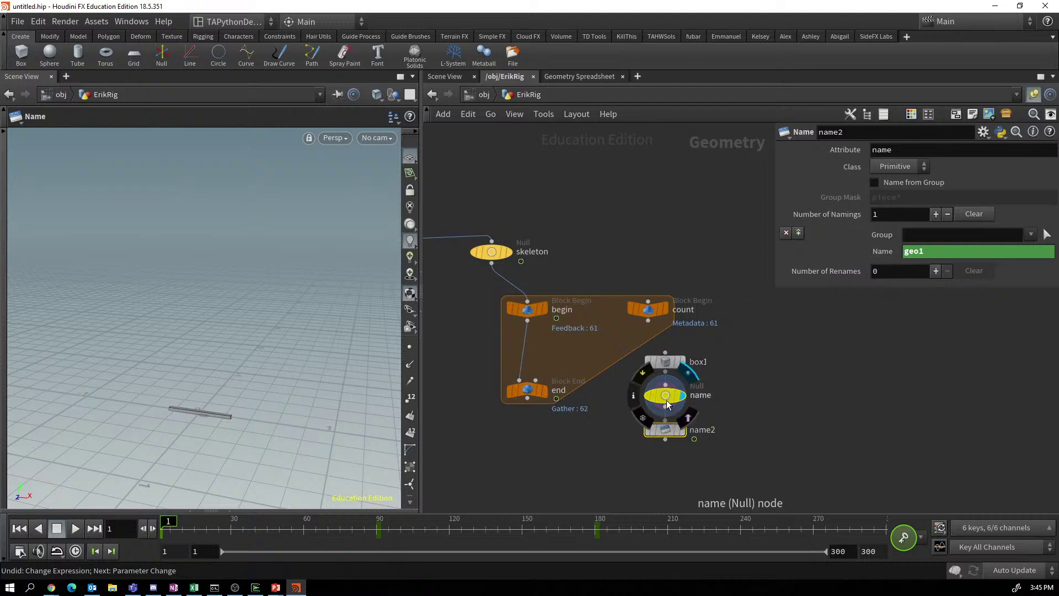
pyautogui.click(688, 417)
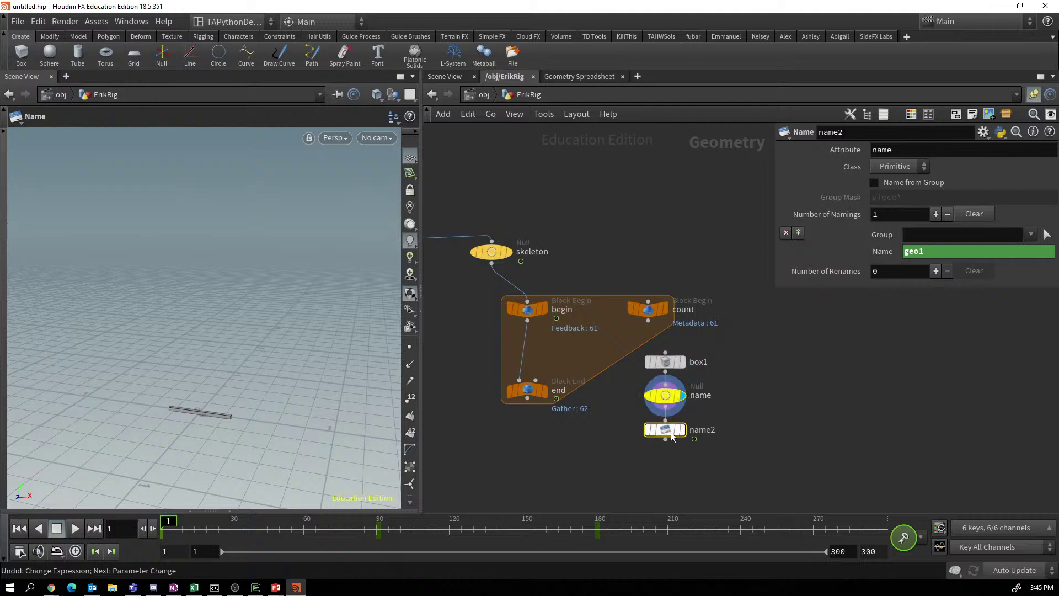
pyautogui.moveTo(671, 432)
pyautogui.click(686, 409)
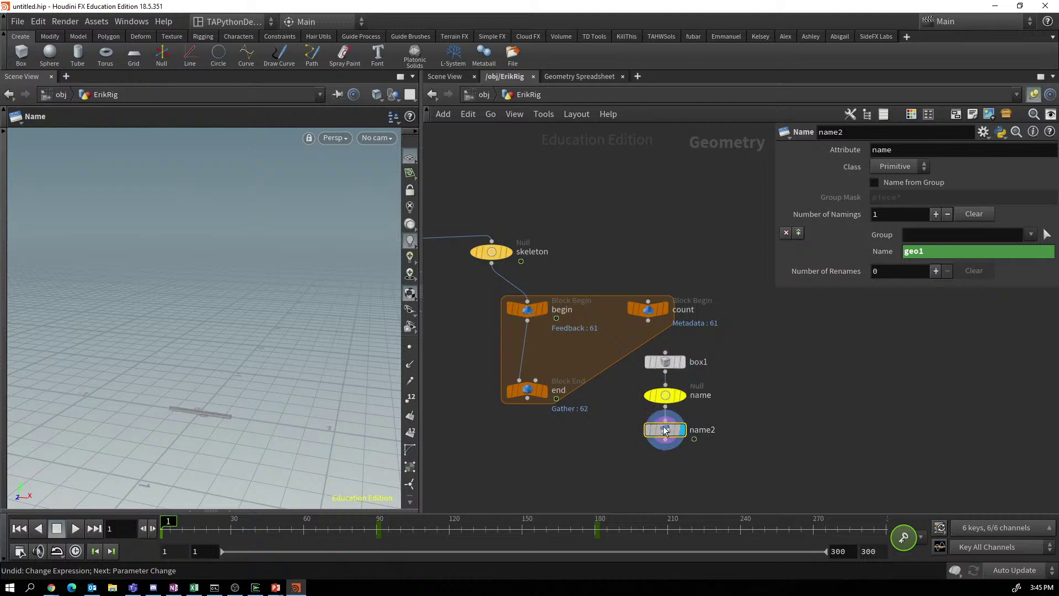
pyautogui.click(668, 396)
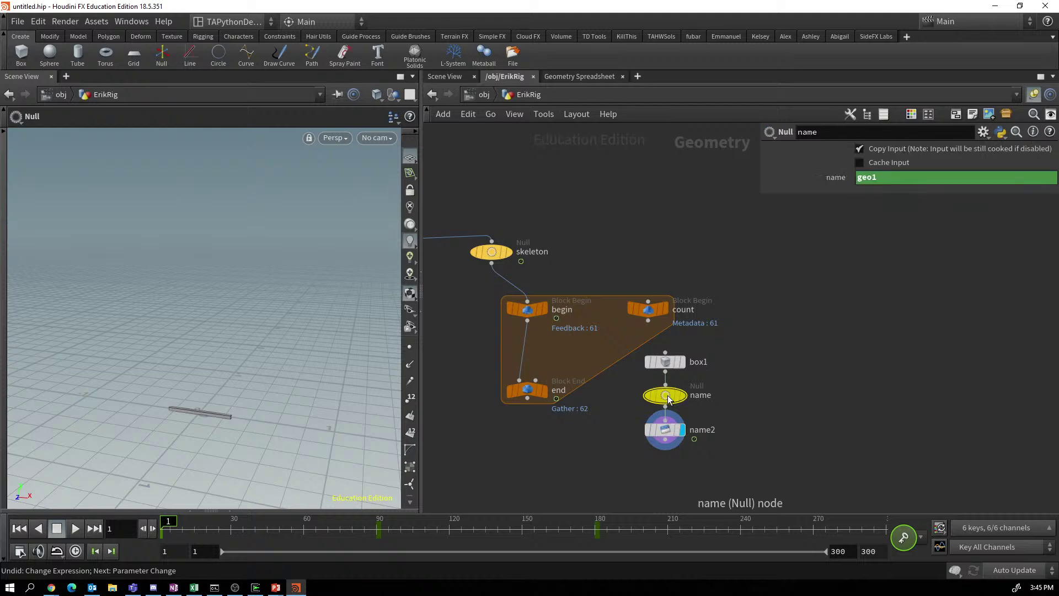
pyautogui.click(665, 429)
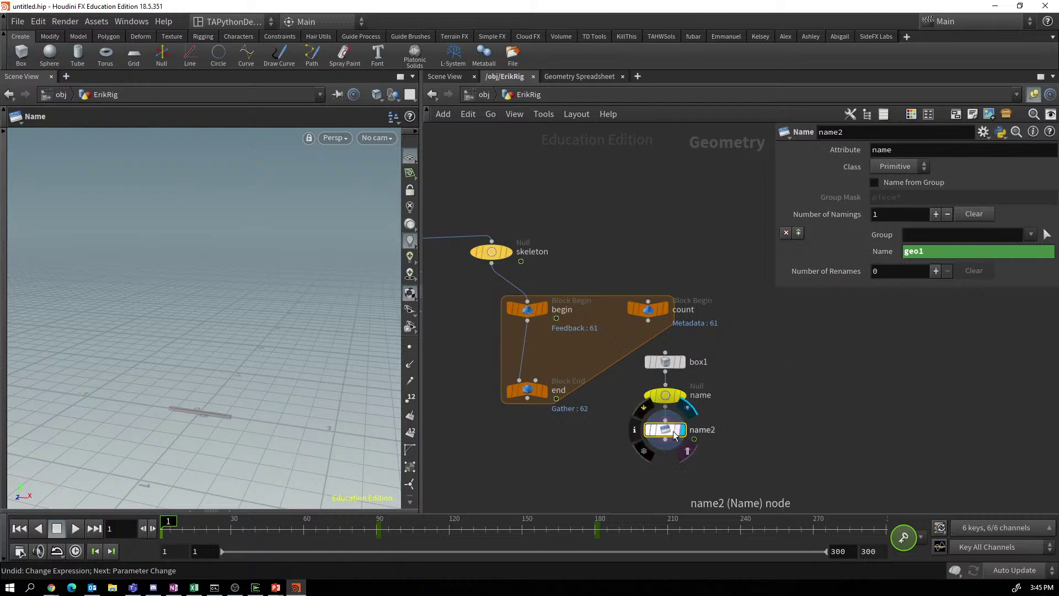
# Show the Name parameter's raw expression and open it in the expression editor.
pyautogui.click(883, 251)
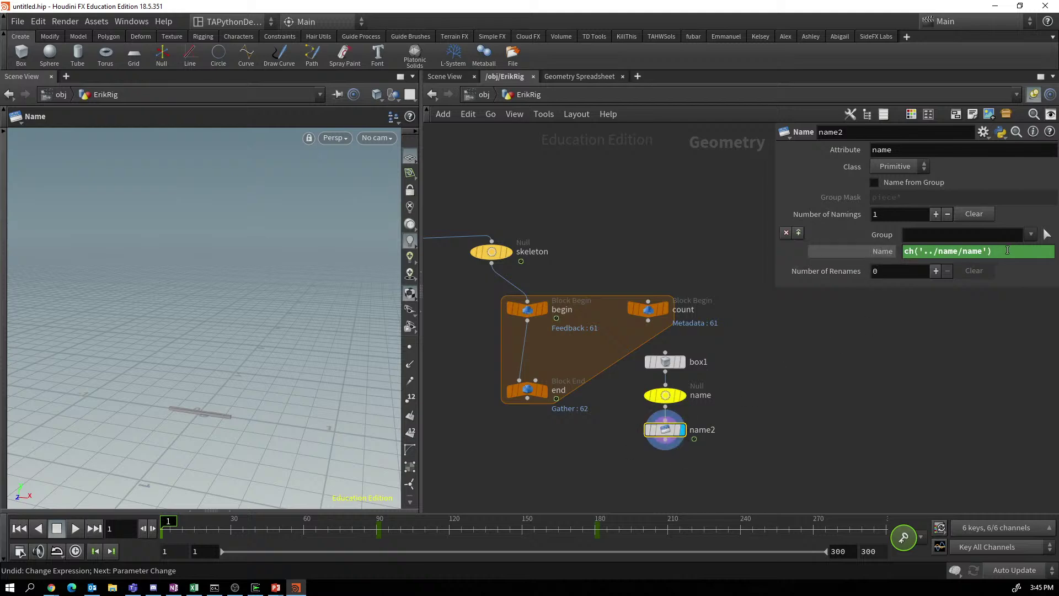
pyautogui.click(1007, 251)
pyautogui.hotkey('alt', 'e')
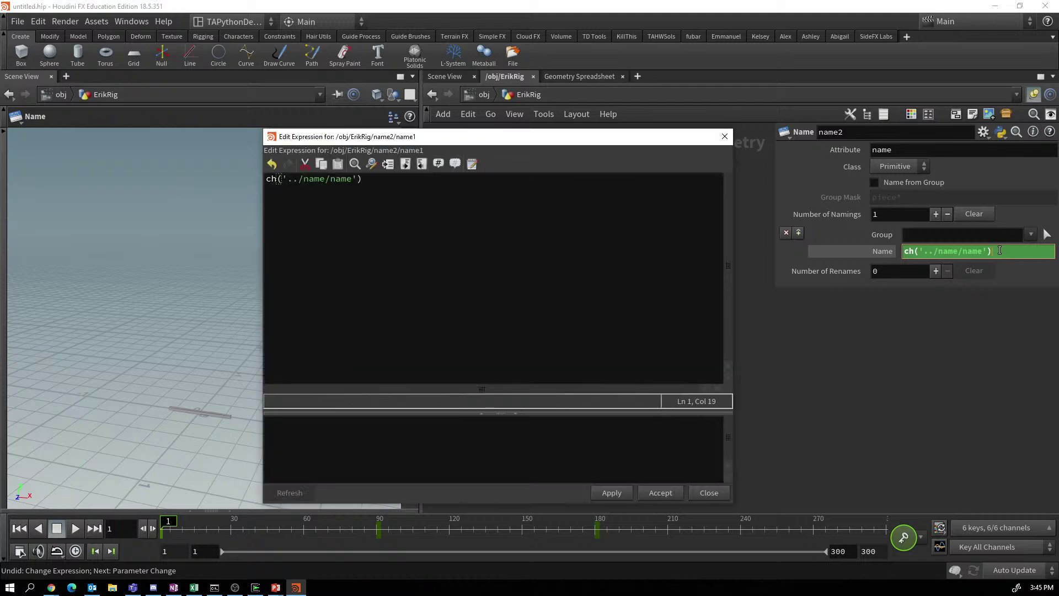
# Insert the opening of the format string, '{}_cntrl, before the ch call in the Name parameter's expression.
pyautogui.click(271, 179)
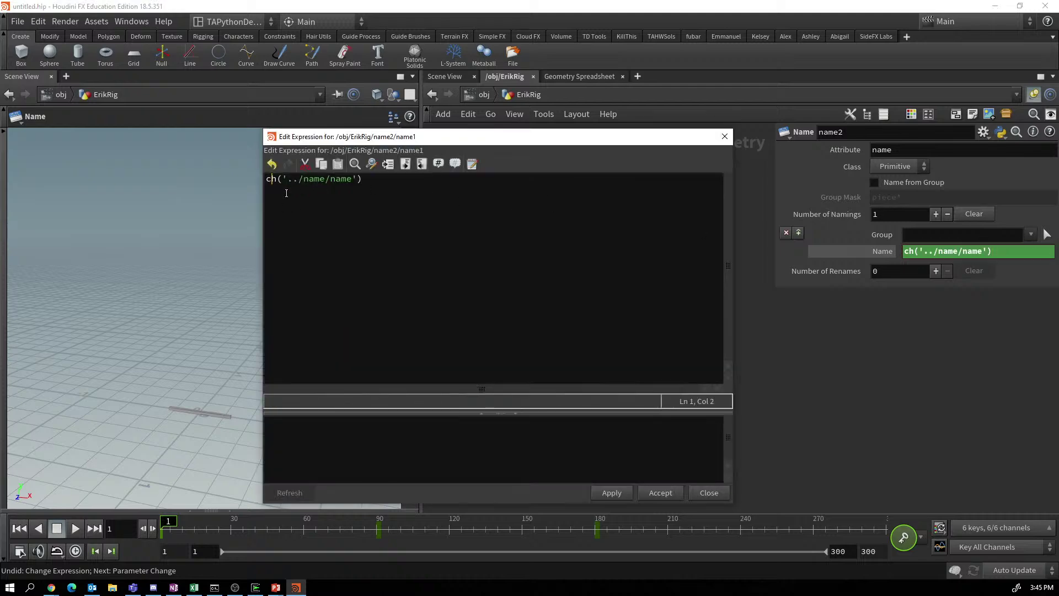
pyautogui.press('Left')
pyautogui.write("'{}-cntrl")
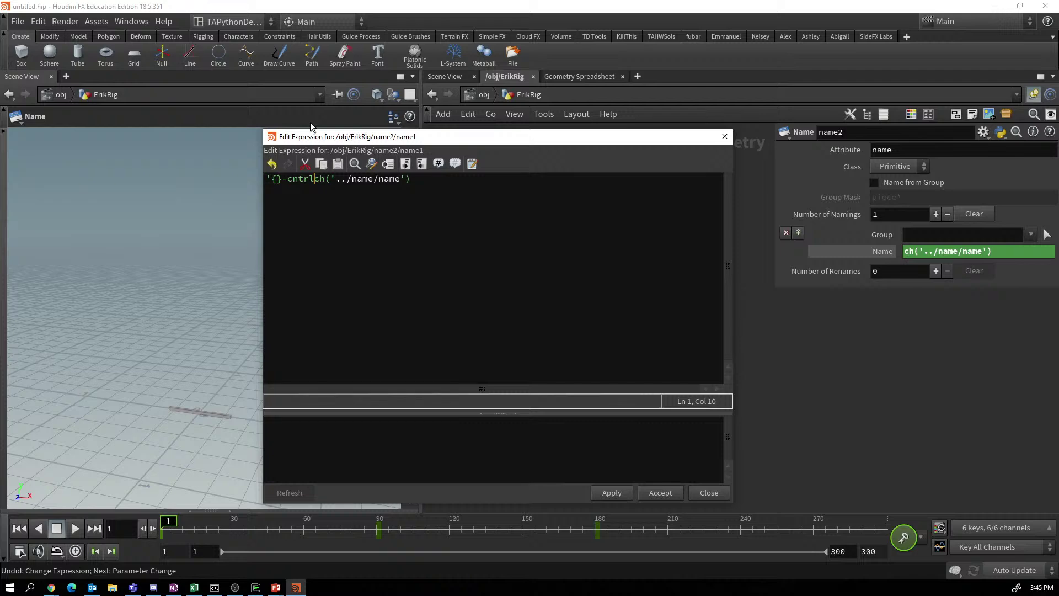
pyautogui.press('BackSpace')
pyautogui.press('BackSpace')
pyautogui.press('BackSpace')
pyautogui.press('BackSpace')
pyautogui.press('BackSpace')
pyautogui.press('BackSpace')
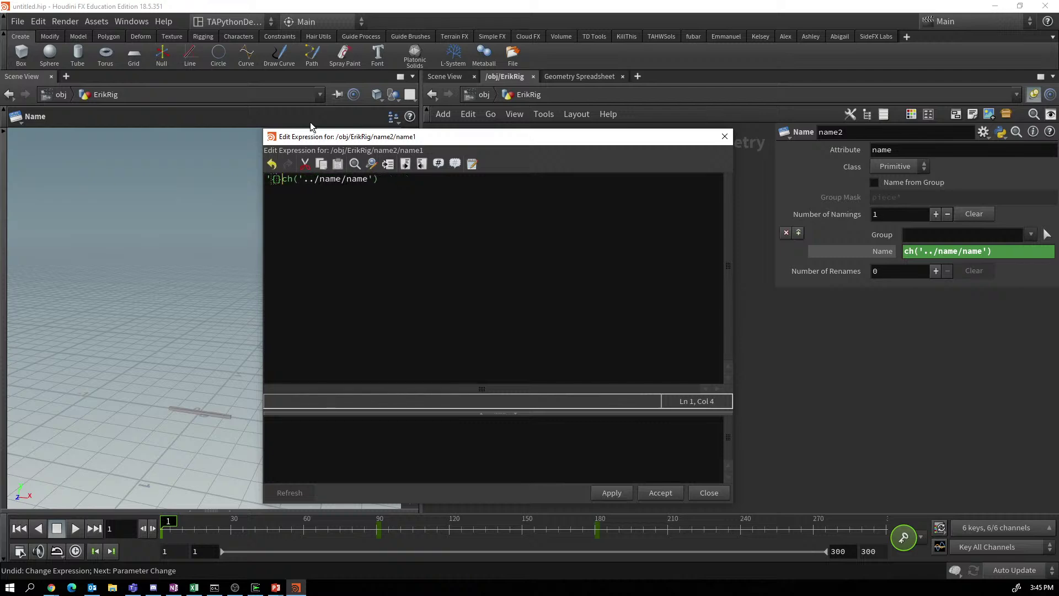
pyautogui.write('_cntrl')
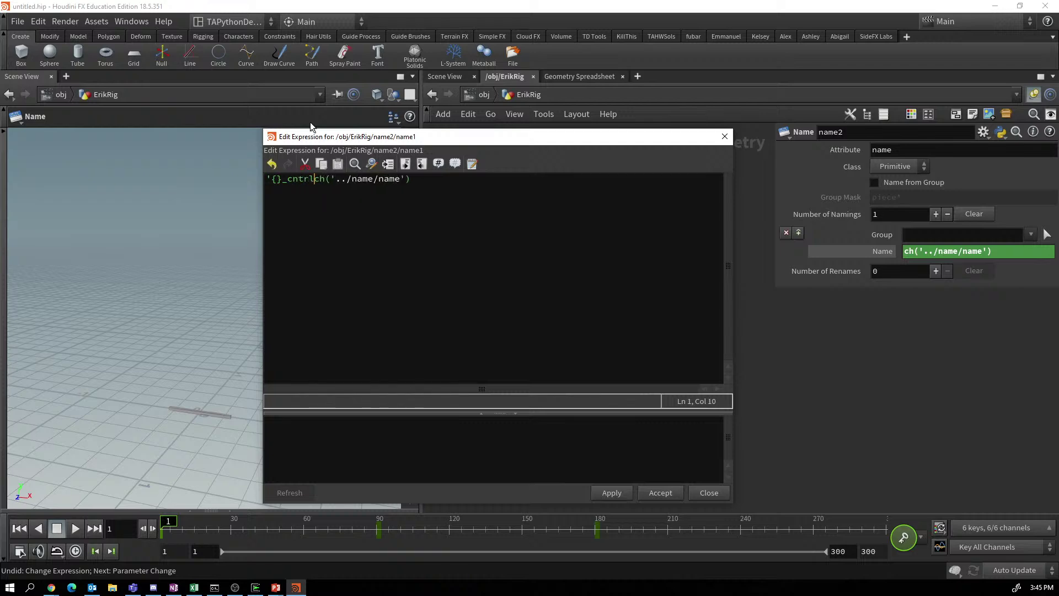
# Complete the Name expression as '{}_cntrl'.format(ch('../name/name')), apply it, display its evaluated value and close the expression editor.
pyautogui.write("'.format(")
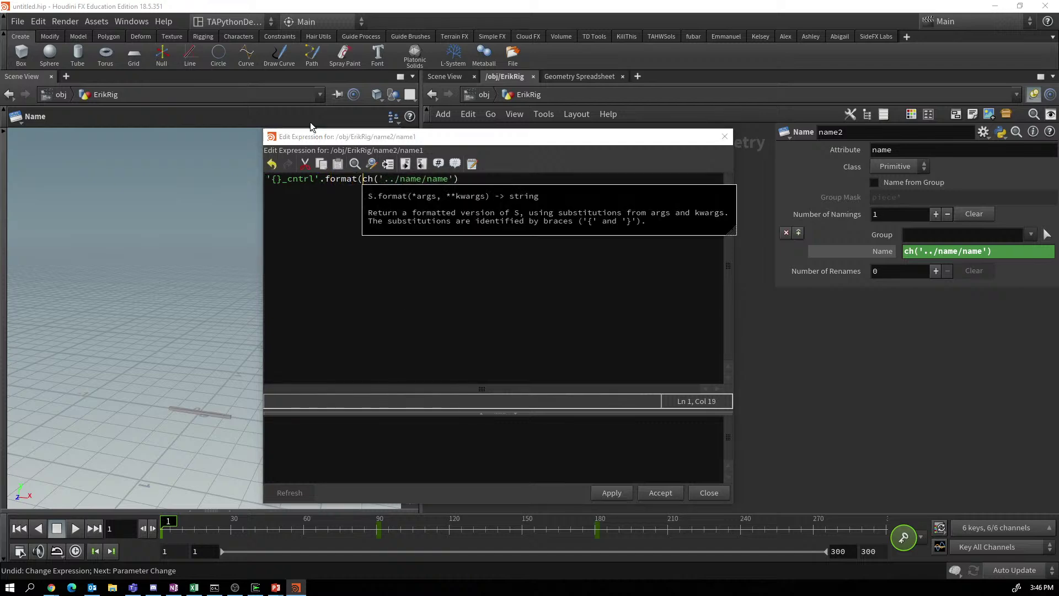
pyautogui.click(474, 179)
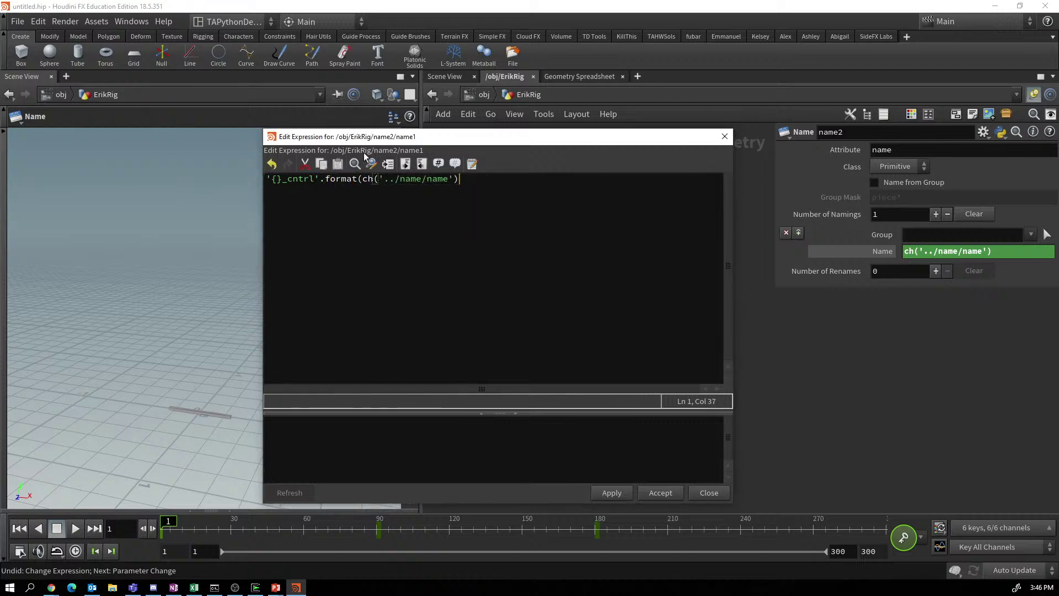
pyautogui.write(')')
pyautogui.click(329, 240)
pyautogui.click(612, 493)
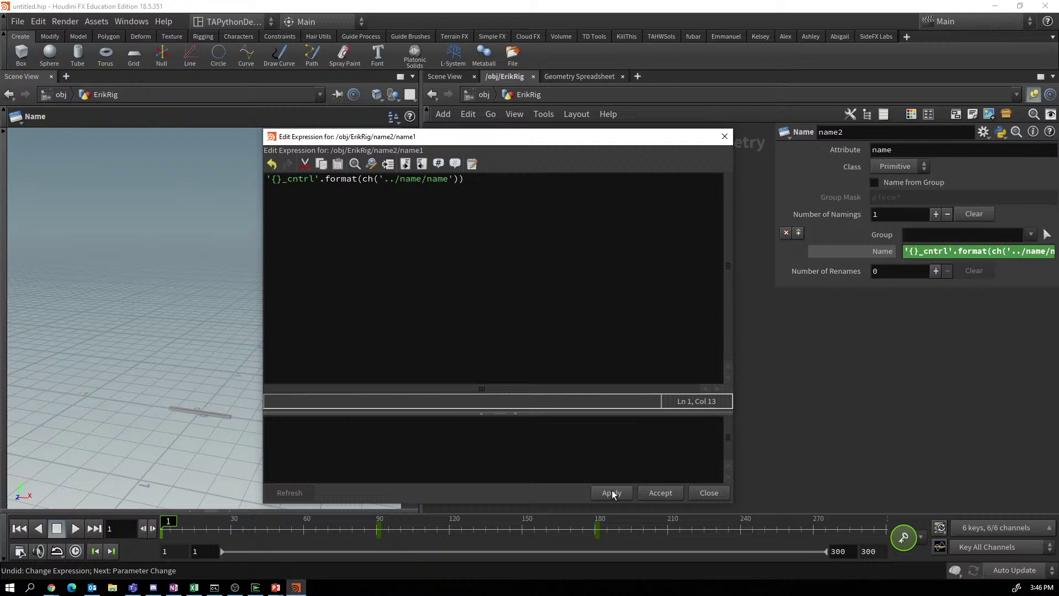
pyautogui.click(853, 255)
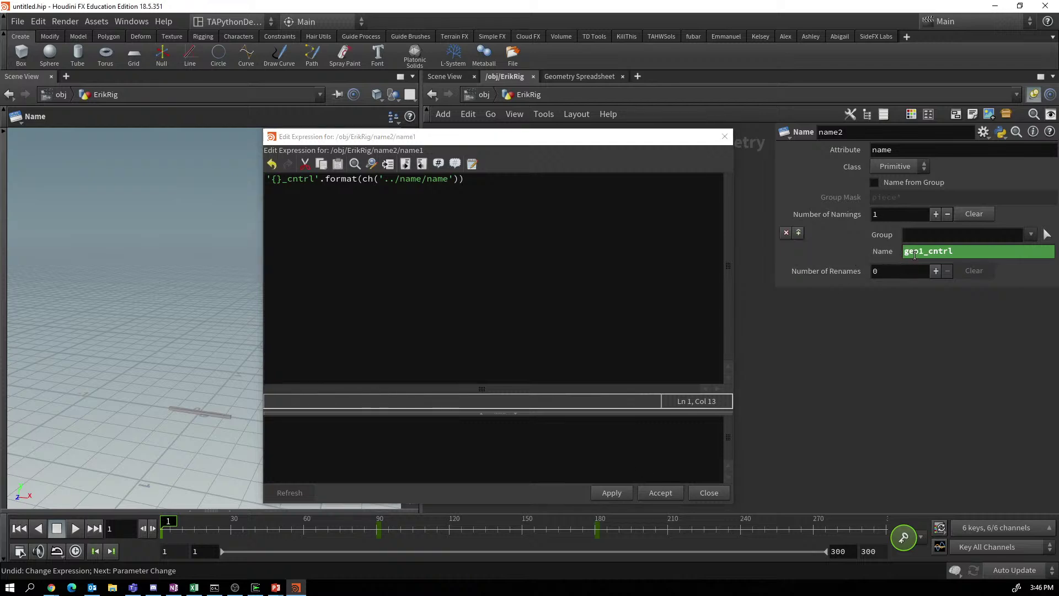
pyautogui.click(725, 137)
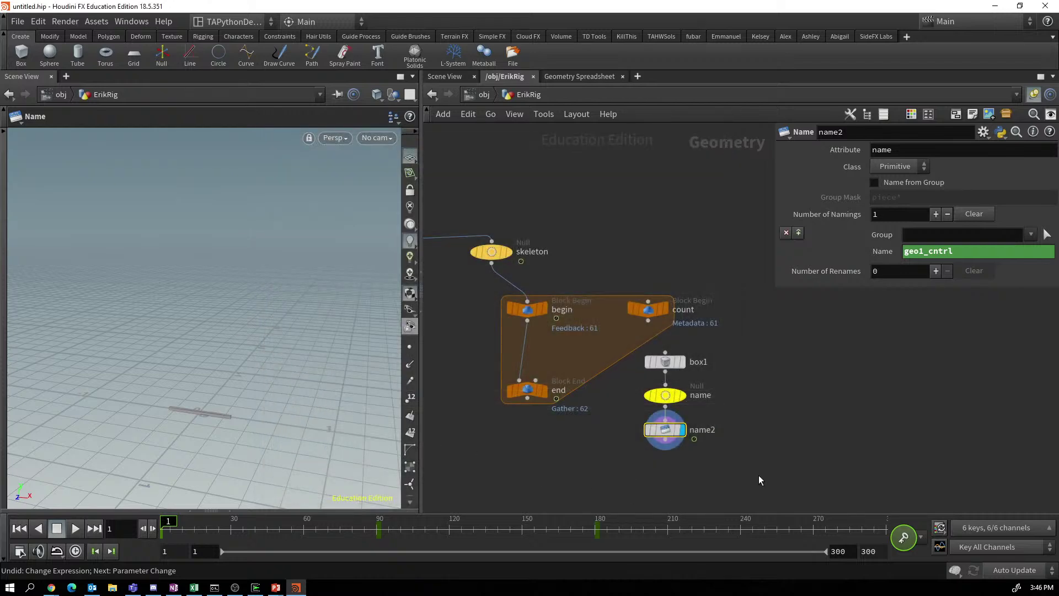
# Move the box1, name and name2 chain away from the for-loop block in the network.
pyautogui.moveTo(739, 475); pyautogui.dragTo(694, 467, button='middle')
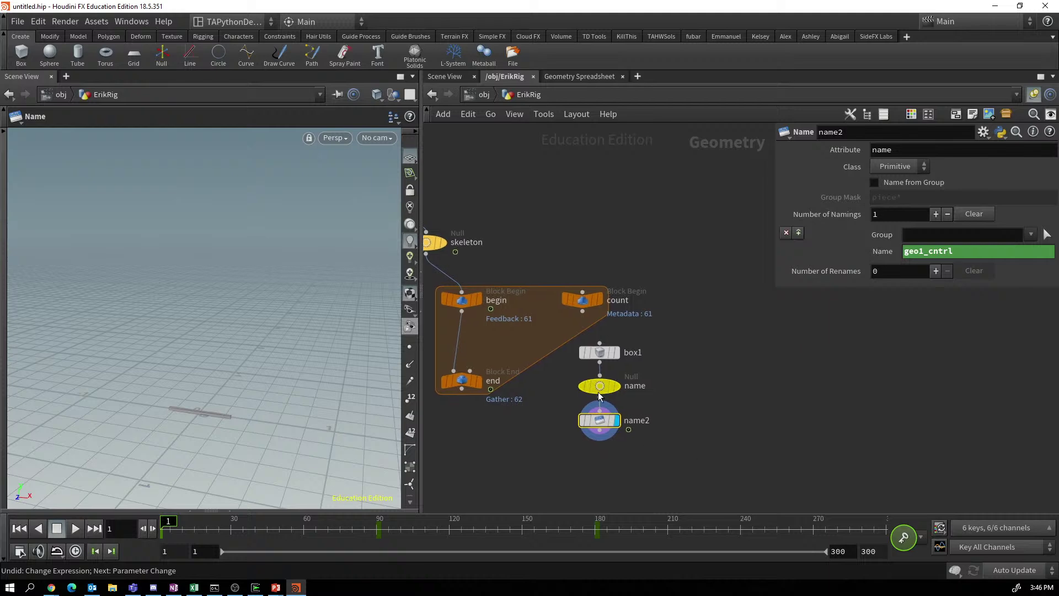
pyautogui.moveTo(563, 351); pyautogui.dragTo(694, 398)
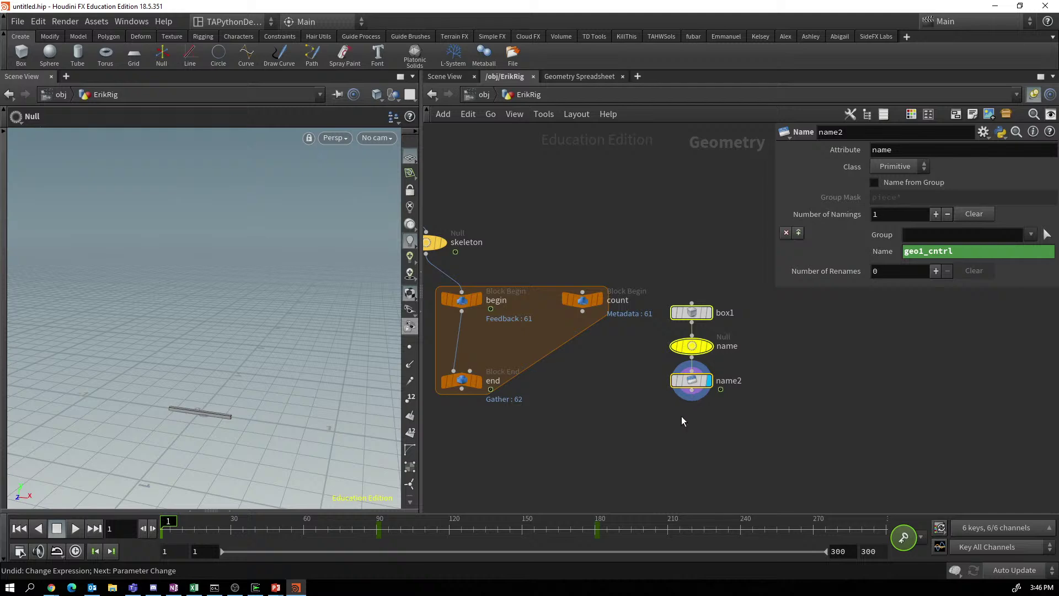
pyautogui.click(681, 417)
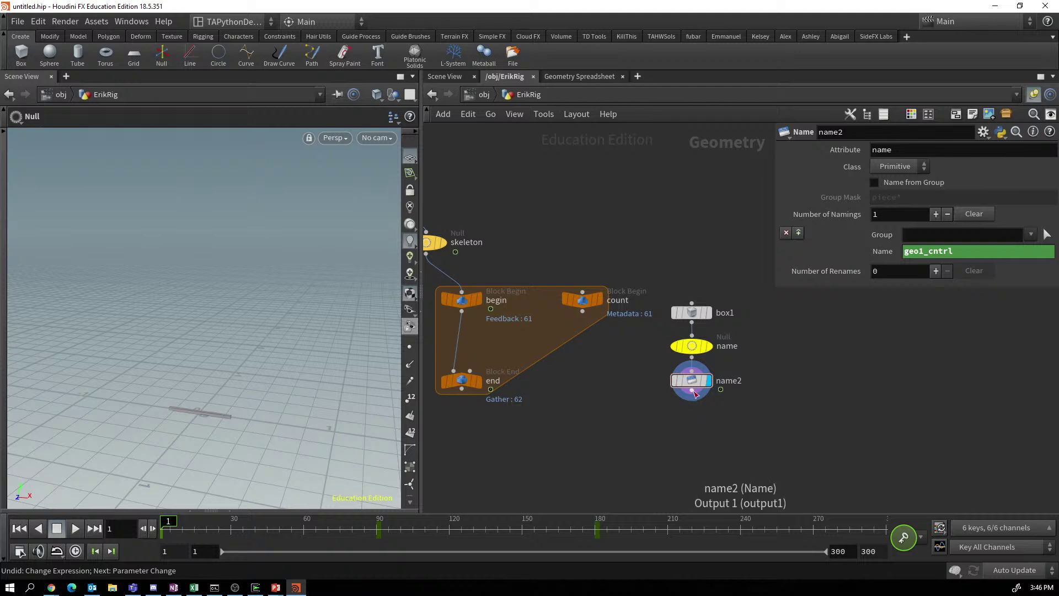
# Add a Transform node wired to the output of name2 and place it directly beneath that node.
pyautogui.click(691, 393)
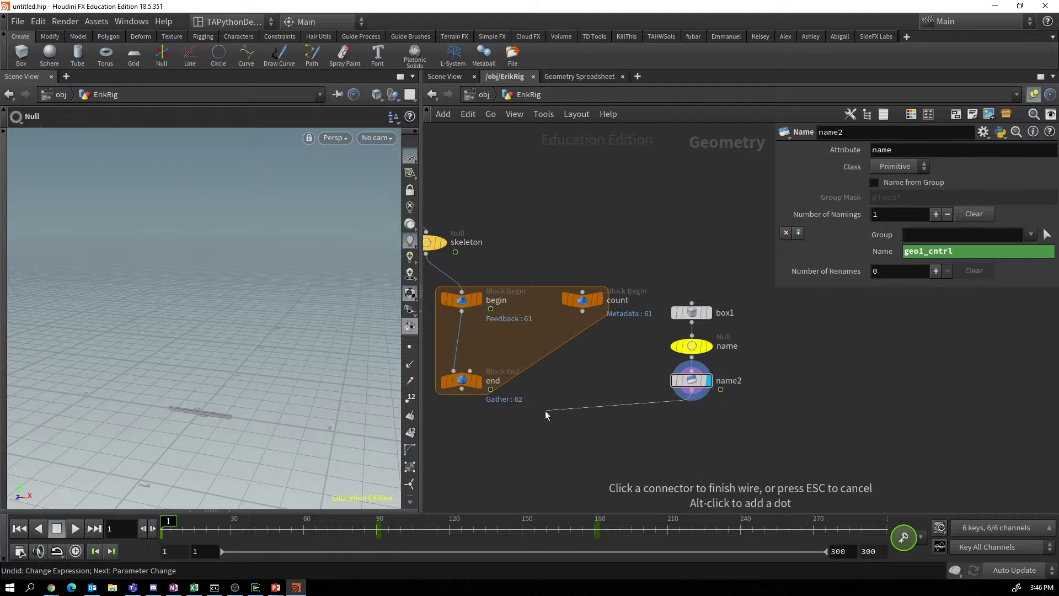
pyautogui.press('Tab')
pyautogui.write('trans')
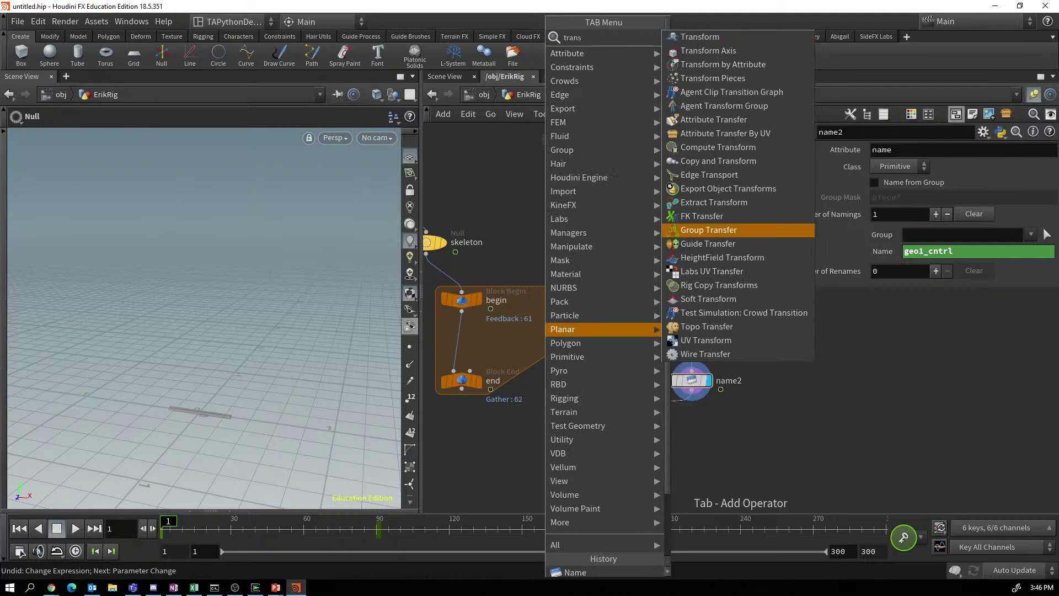
pyautogui.click(710, 39)
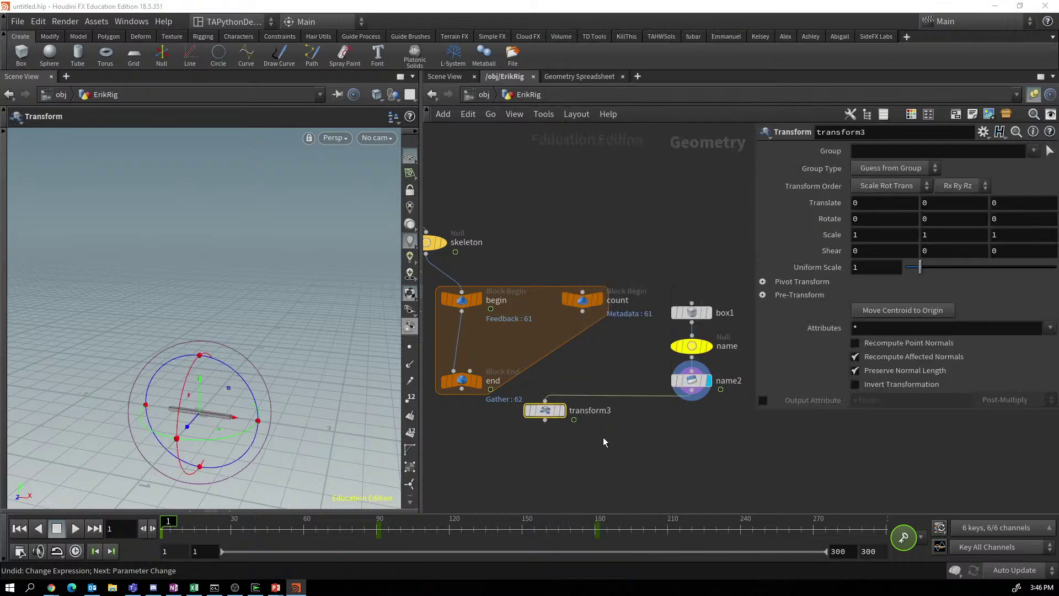
pyautogui.moveTo(558, 419); pyautogui.dragTo(688, 420)
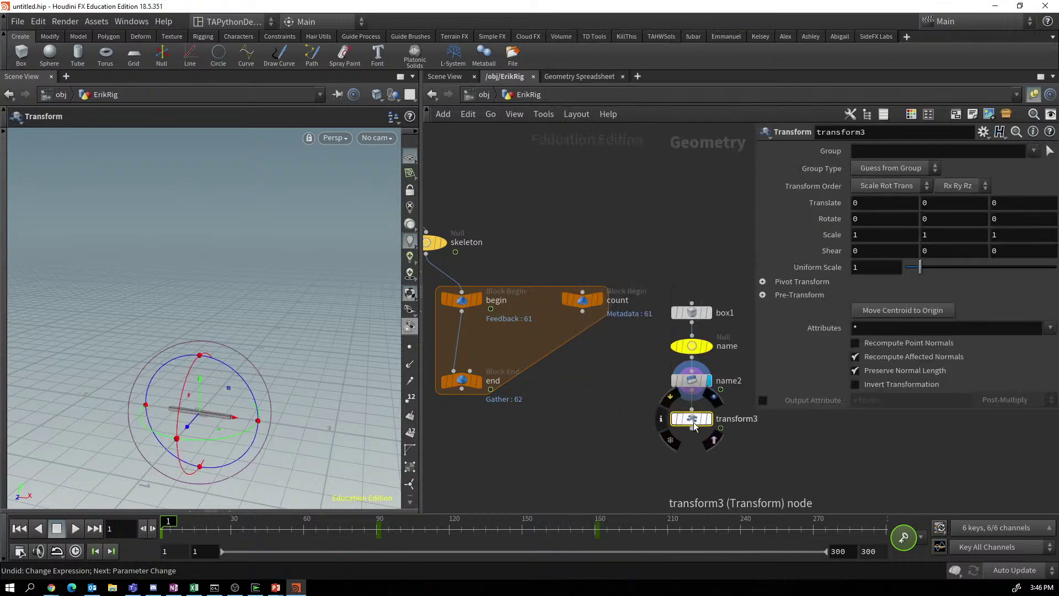
# Set the new Transform node's Uniform Scale to 100 and move the node slightly closer to name2.
pyautogui.click(871, 268)
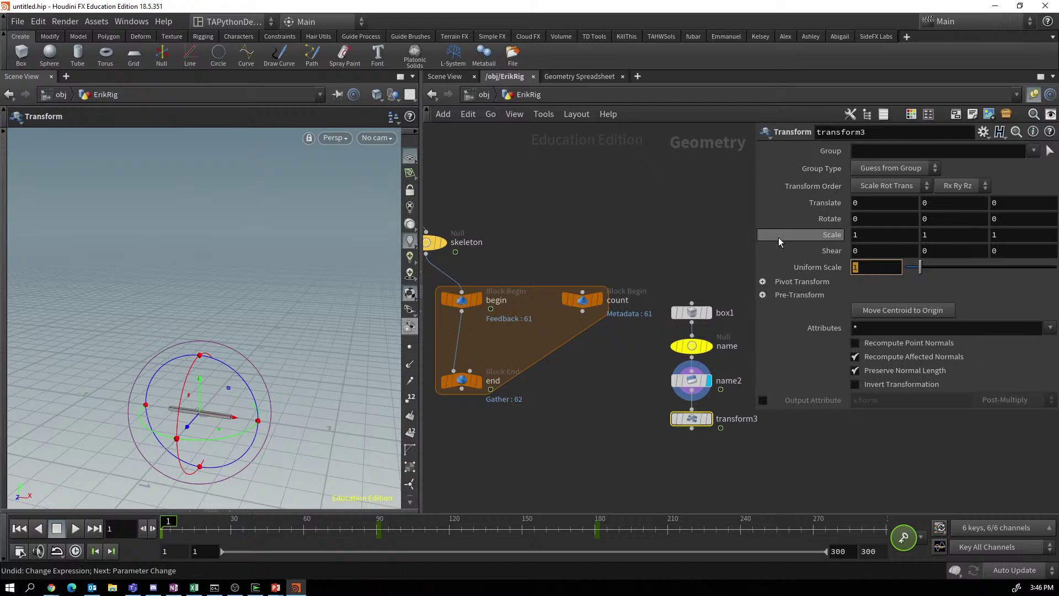
pyautogui.write('100')
pyautogui.press('Return')
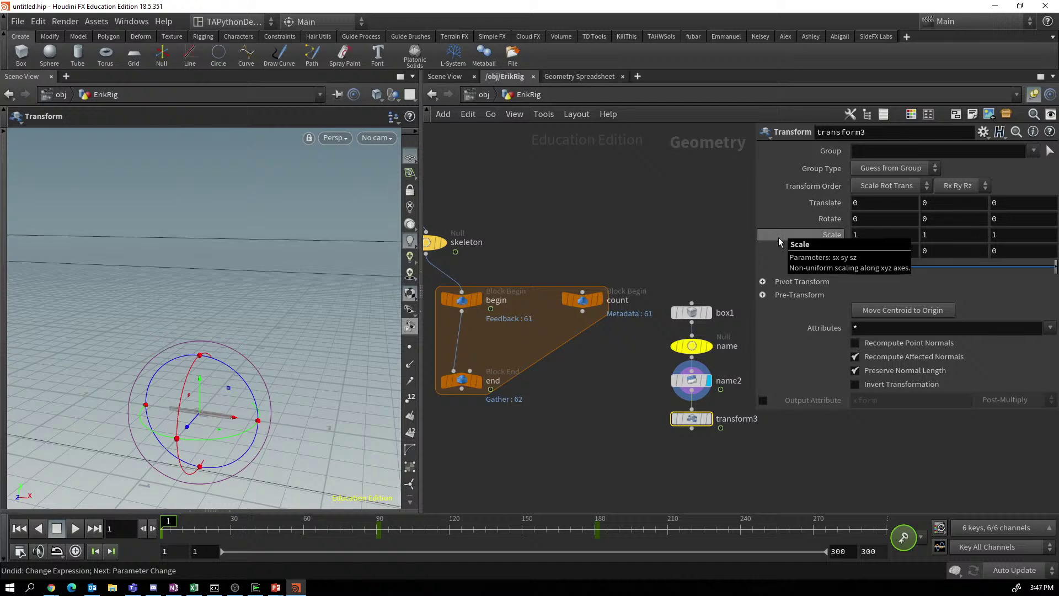
pyautogui.scroll(-8, 265, 360)
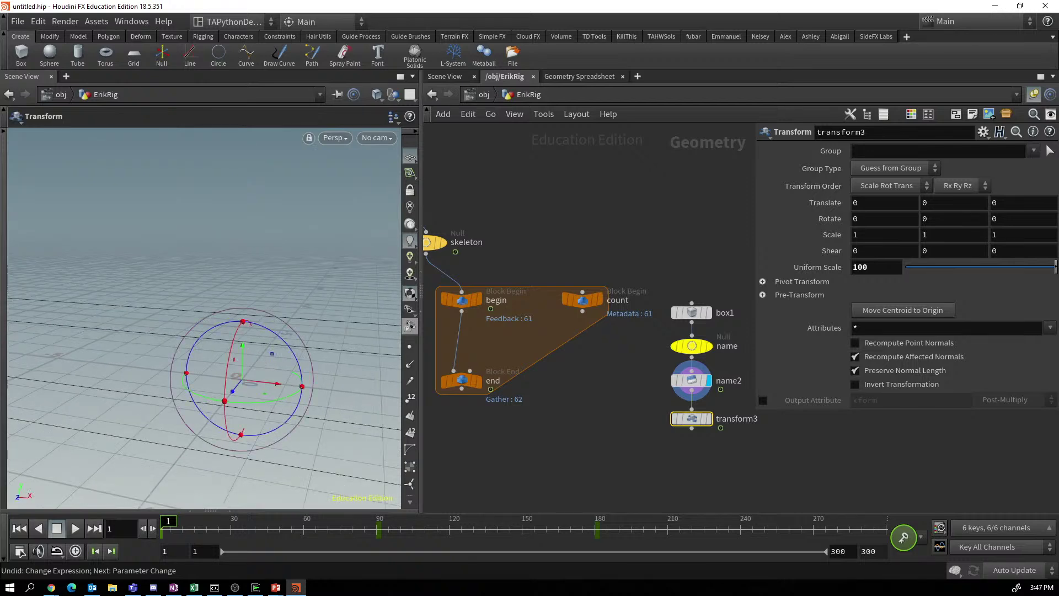
pyautogui.hotkey('alt', 'Tab')
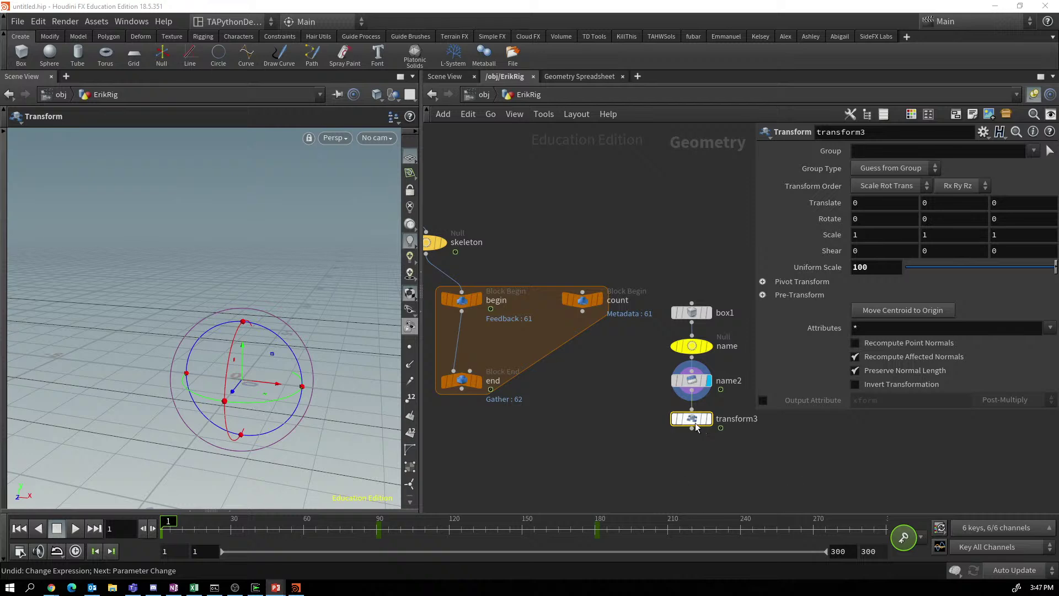
pyautogui.moveTo(696, 426); pyautogui.dragTo(696, 416)
# Add an Attach Control Geometry node, insert it between the loop's begin and end nodes, and space the nodes out vertically.
pyautogui.press('Tab')
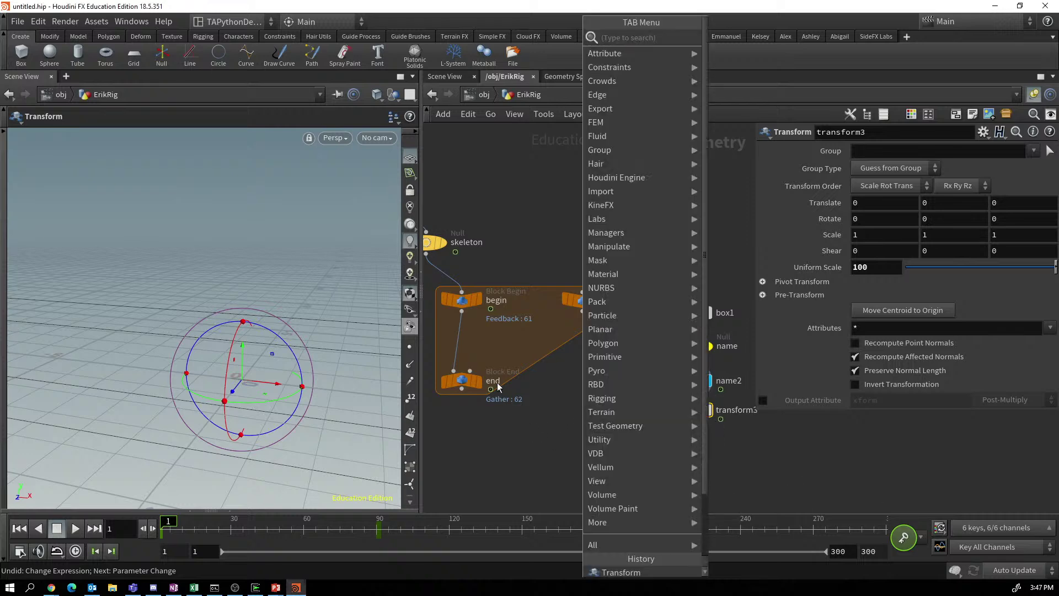
pyautogui.write('att')
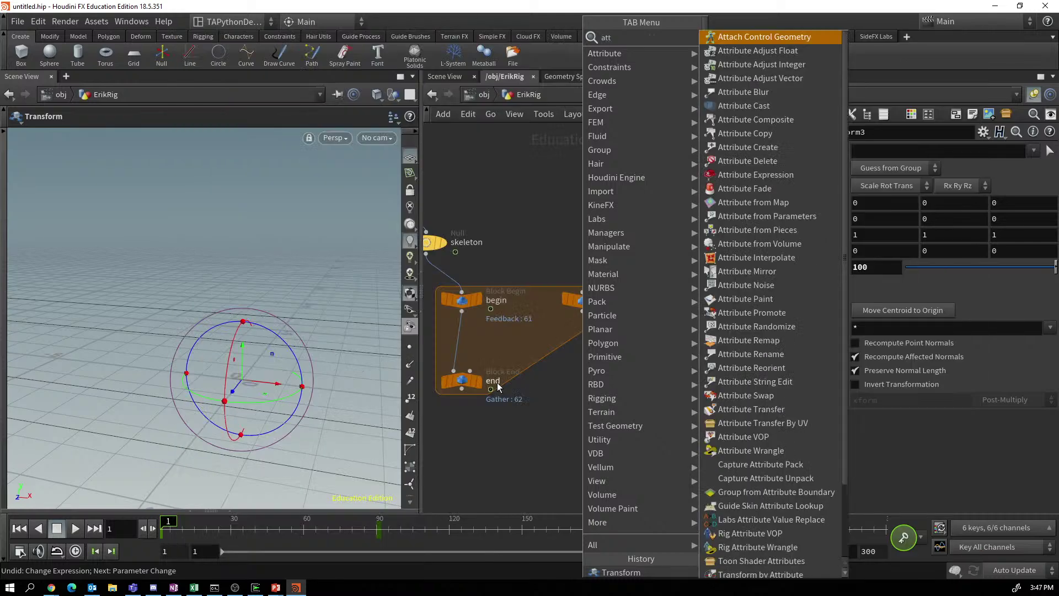
pyautogui.click(741, 41)
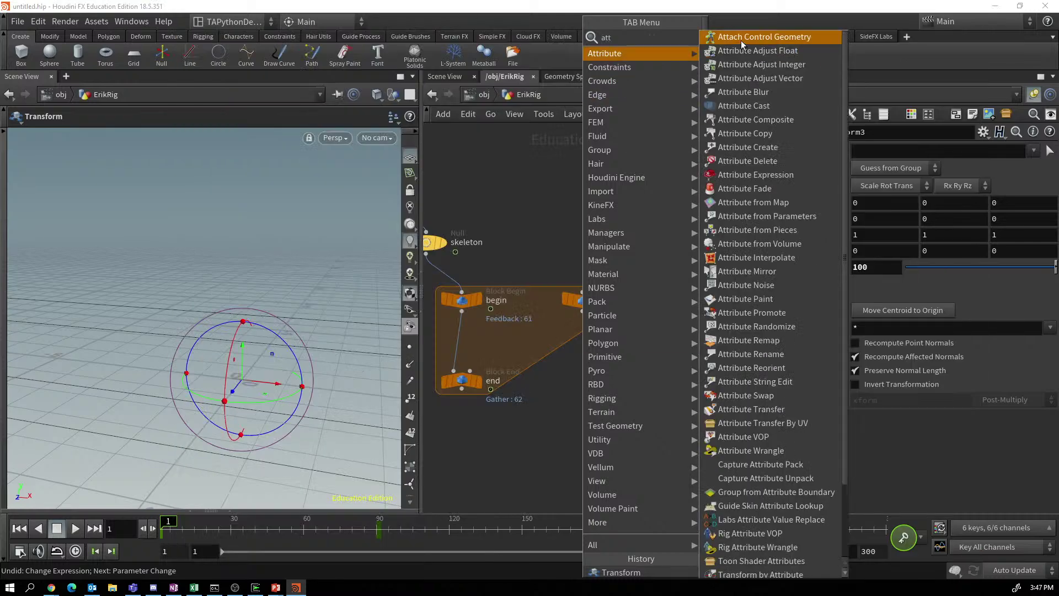
pyautogui.click(607, 444)
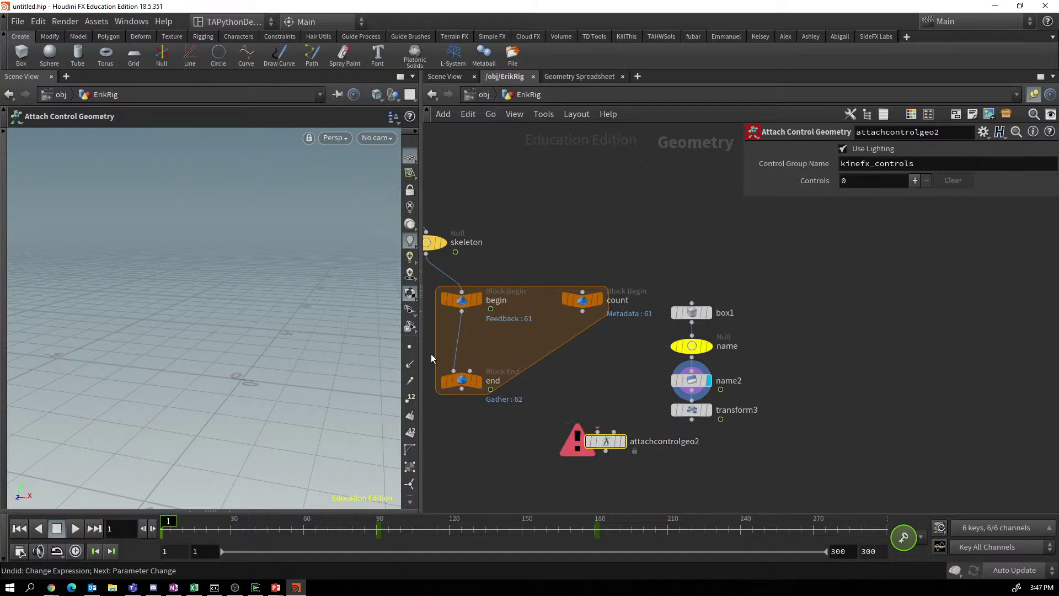
pyautogui.moveTo(611, 448); pyautogui.dragTo(472, 349)
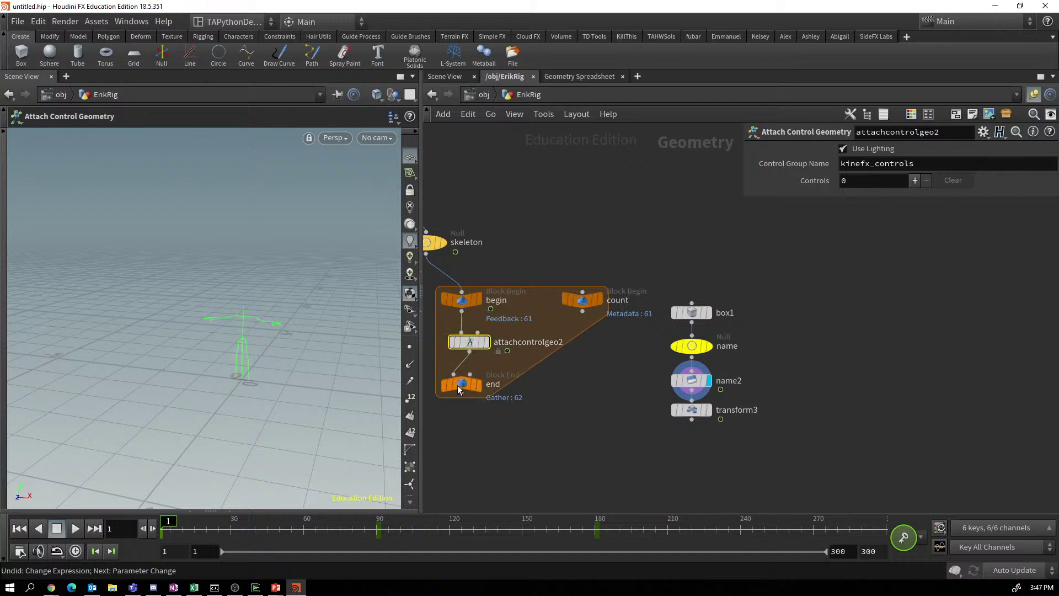
pyautogui.moveTo(462, 386); pyautogui.dragTo(477, 430)
pyautogui.moveTo(470, 343); pyautogui.dragTo(472, 395)
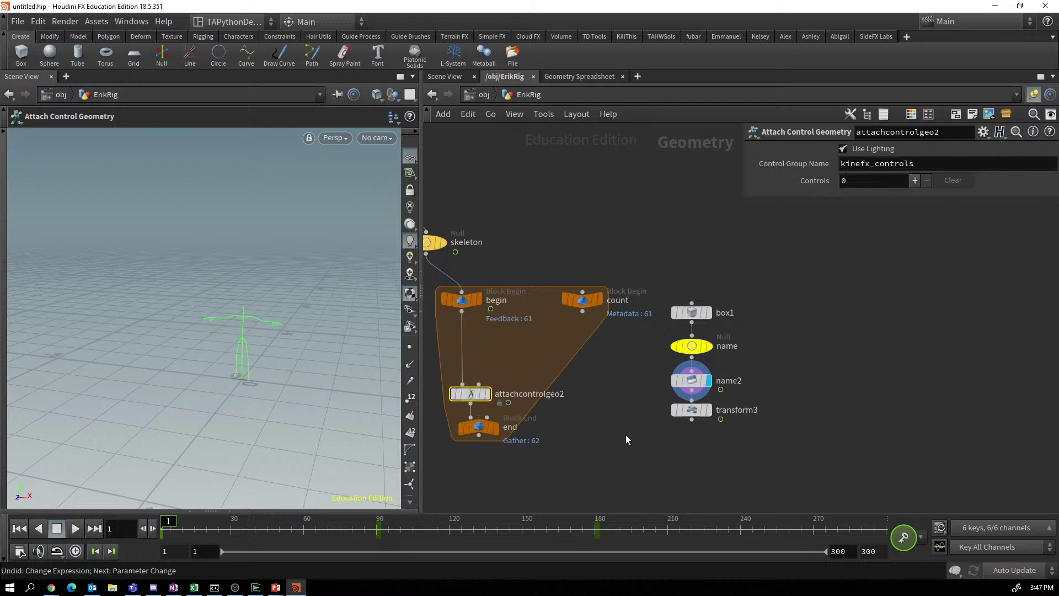
# Wire transform3 into the second input of attachcontrolgeo2, view transform3's geometry, and return the display flag to attachcontrolgeo2.
pyautogui.moveTo(691, 420); pyautogui.dragTo(492, 384)
pyautogui.click(494, 375)
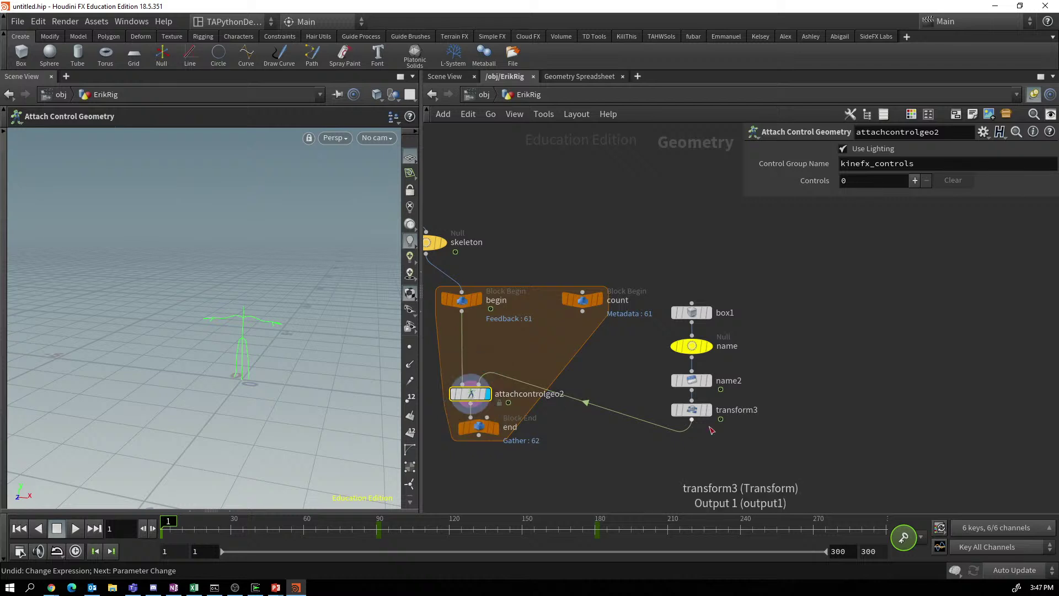
pyautogui.click(710, 410)
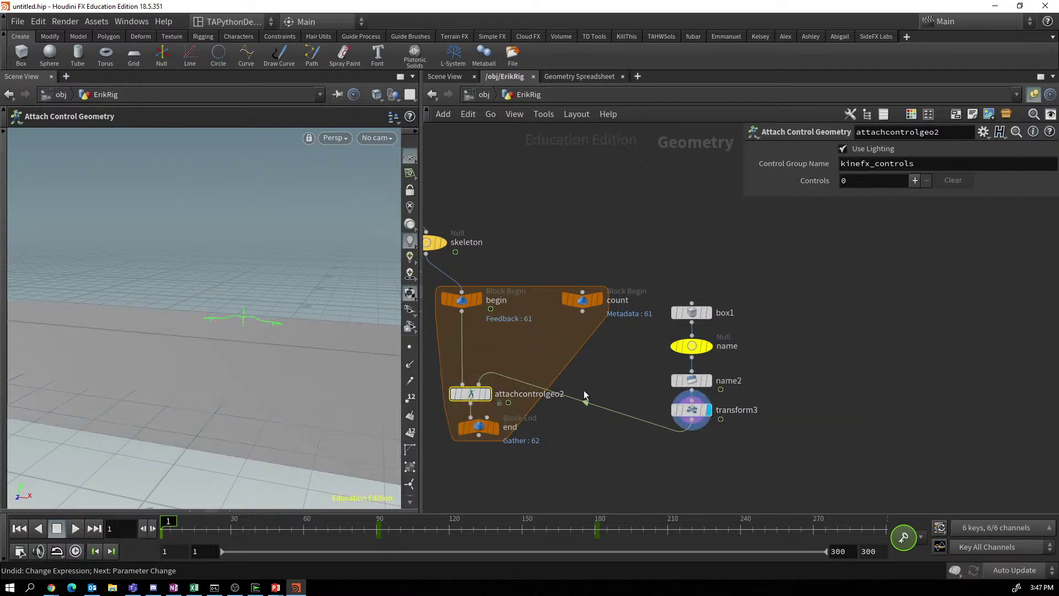
pyautogui.click(488, 395)
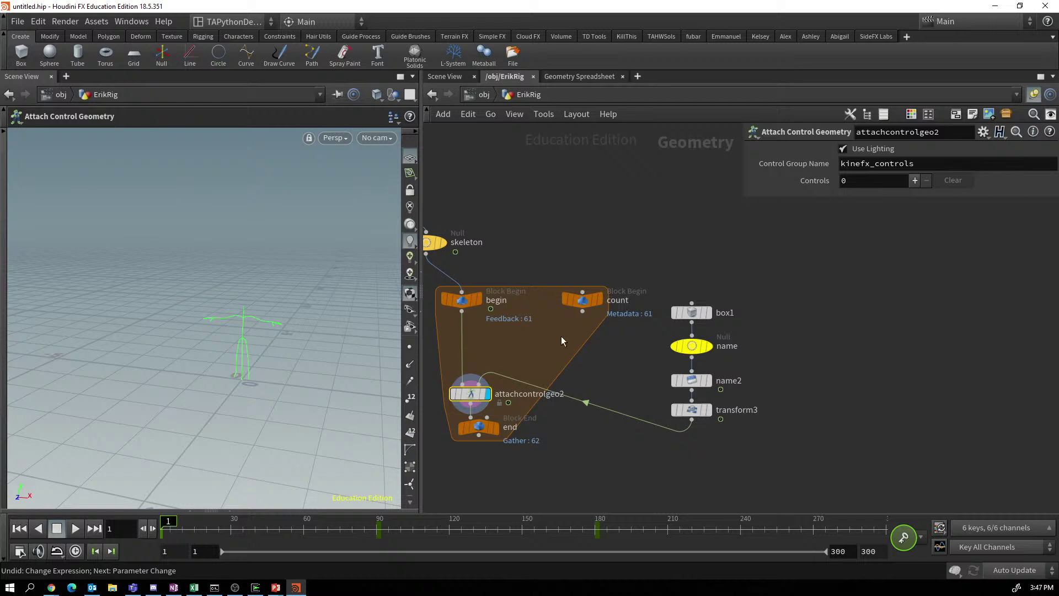
# Add one control entry to attachcontrolgeo2 and set the node's expression language to Python.
pyautogui.click(915, 181)
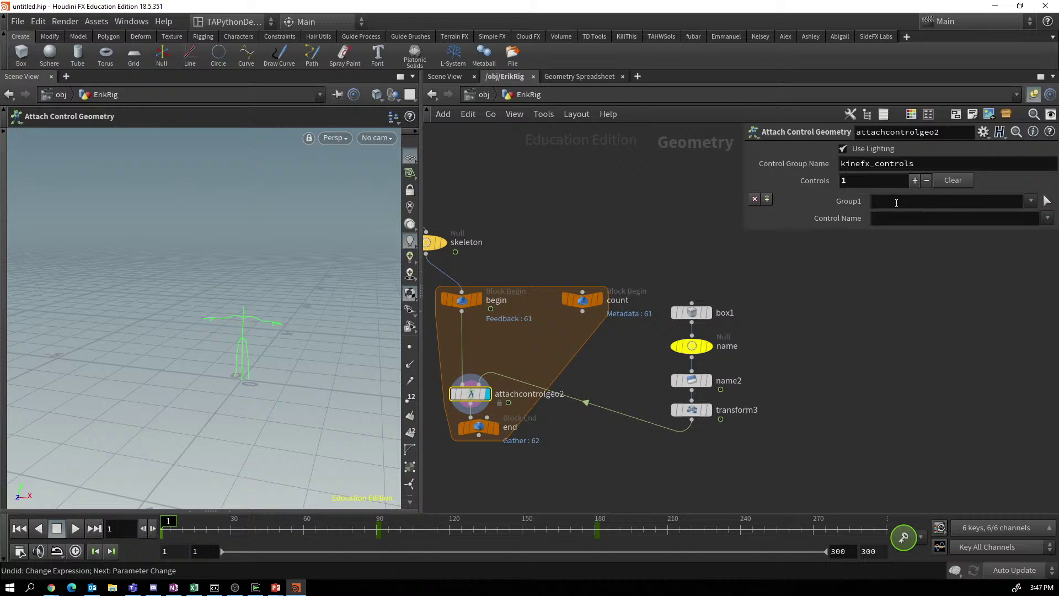
pyautogui.click(999, 133)
pyautogui.click(971, 158)
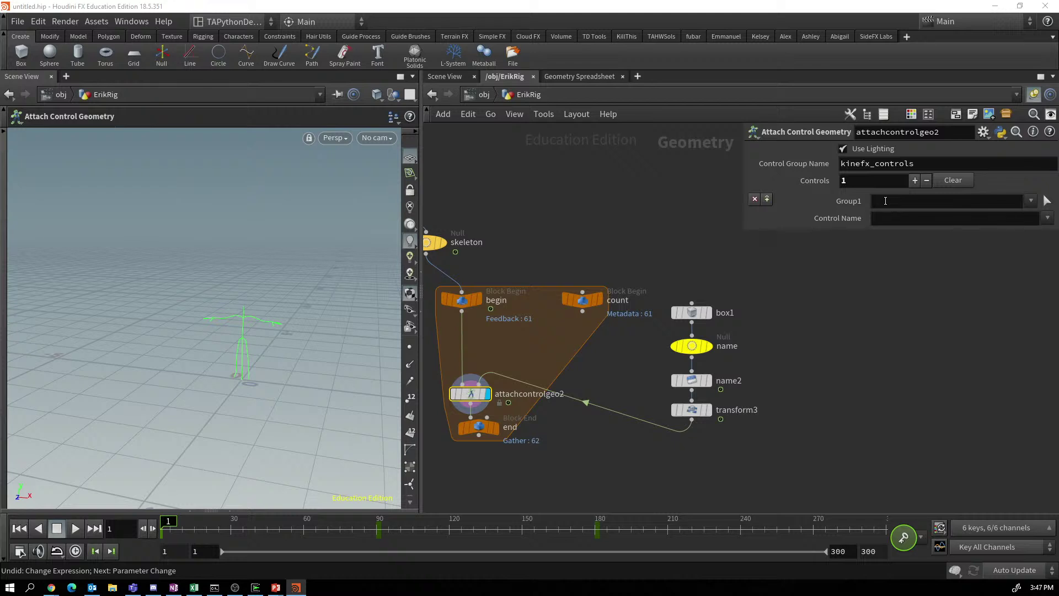
# Switch attachcontrolgeo2's Group1 parameter to an expression and open it in the expression editor.
pyautogui.rightClick(843, 204)
pyautogui.moveTo(853, 253)
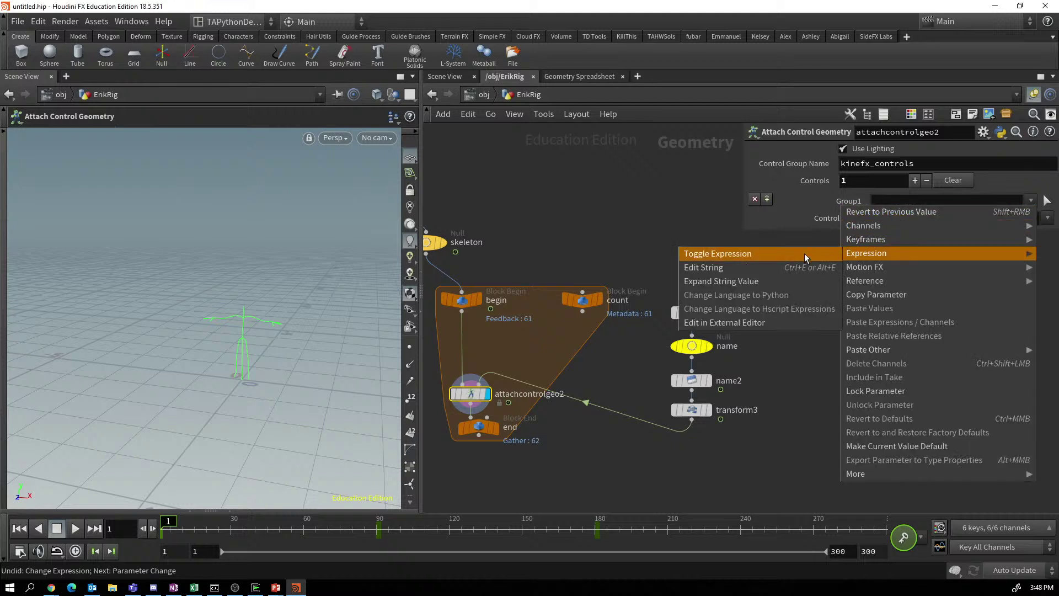
pyautogui.click(727, 251)
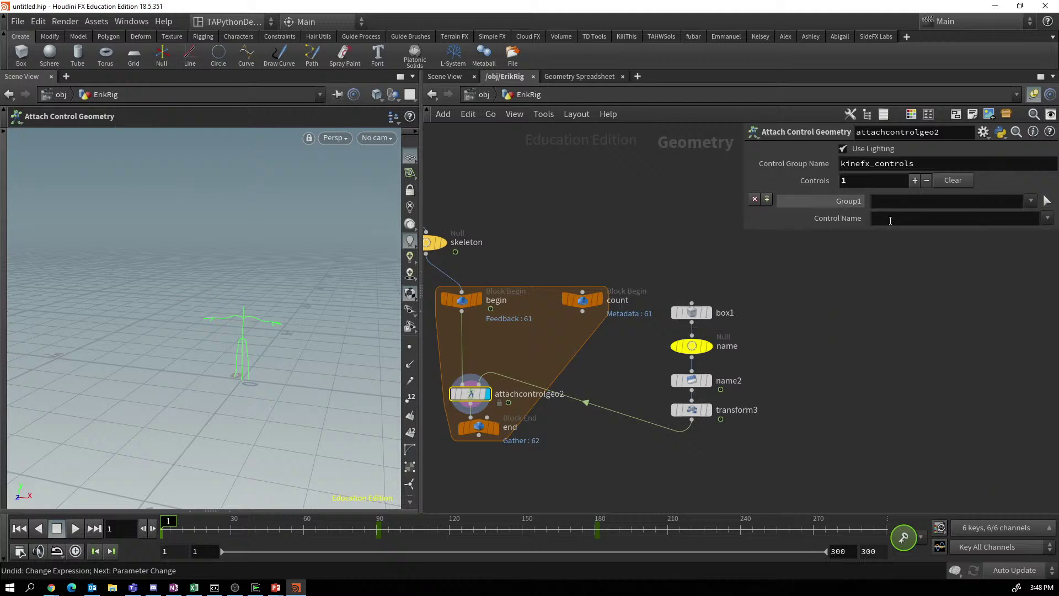
pyautogui.rightClick(851, 203)
pyautogui.moveTo(859, 253)
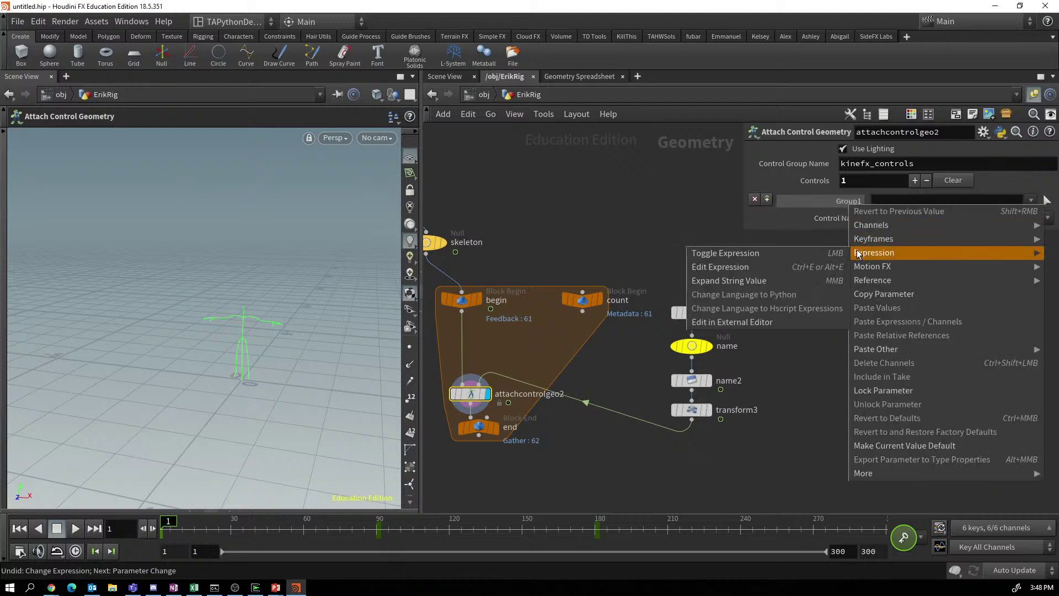
pyautogui.click(776, 267)
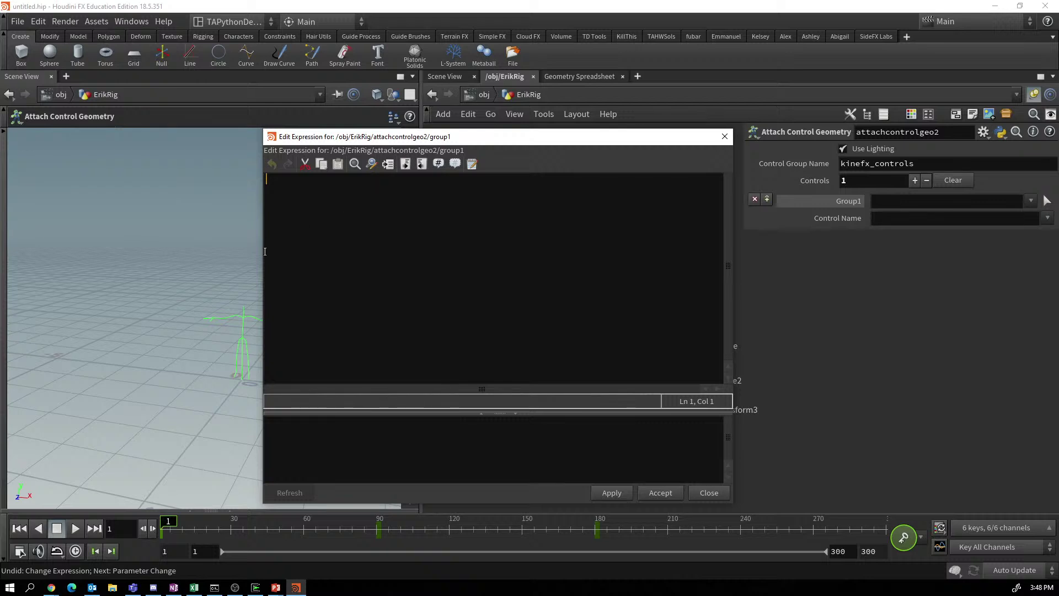
pyautogui.write("'@najme")
pyautogui.press('BackSpace')
pyautogui.press('BackSpace')
pyautogui.press('BackSpace')
pyautogui.write("me={}'.format(")
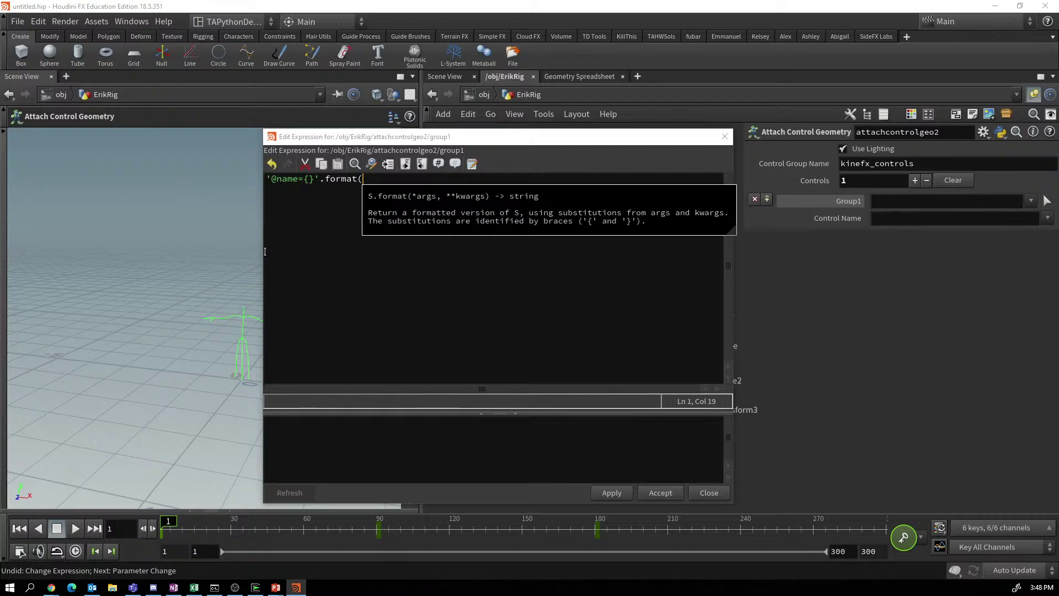
pyautogui.write('ch(')
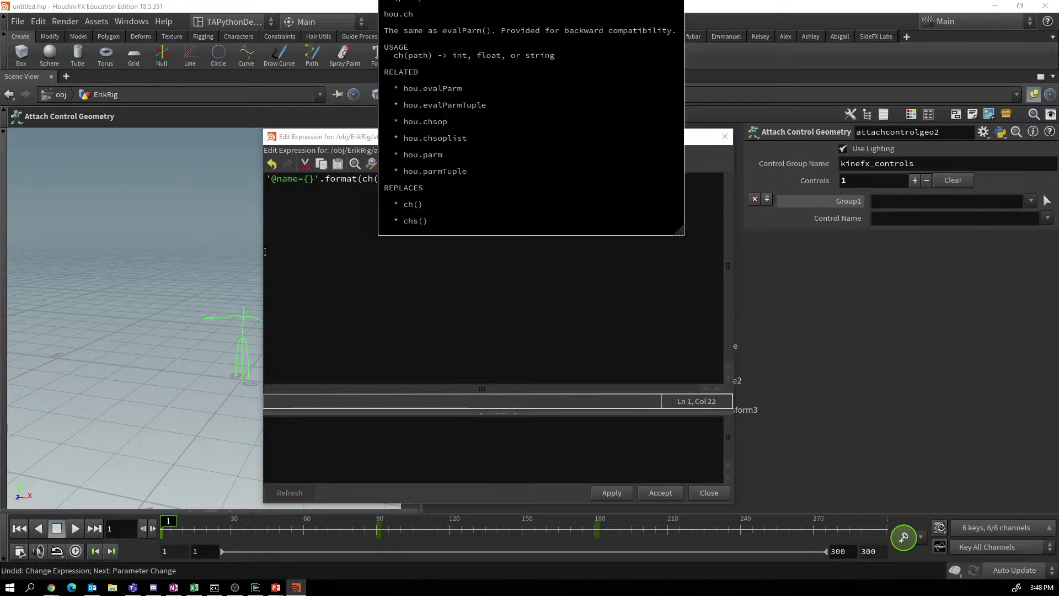
pyautogui.write("'../")
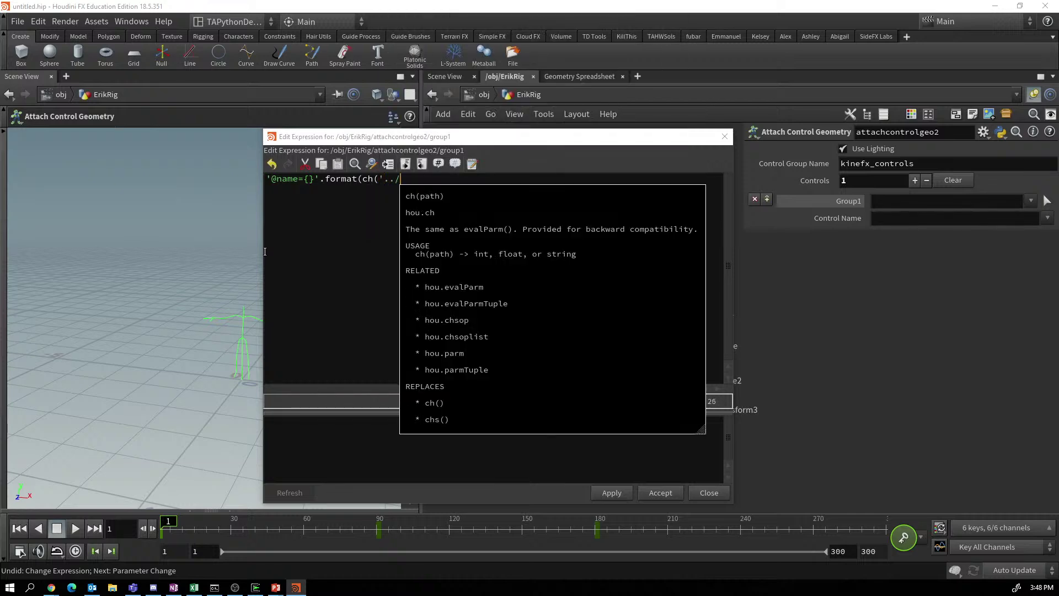
pyautogui.write("name/name')")
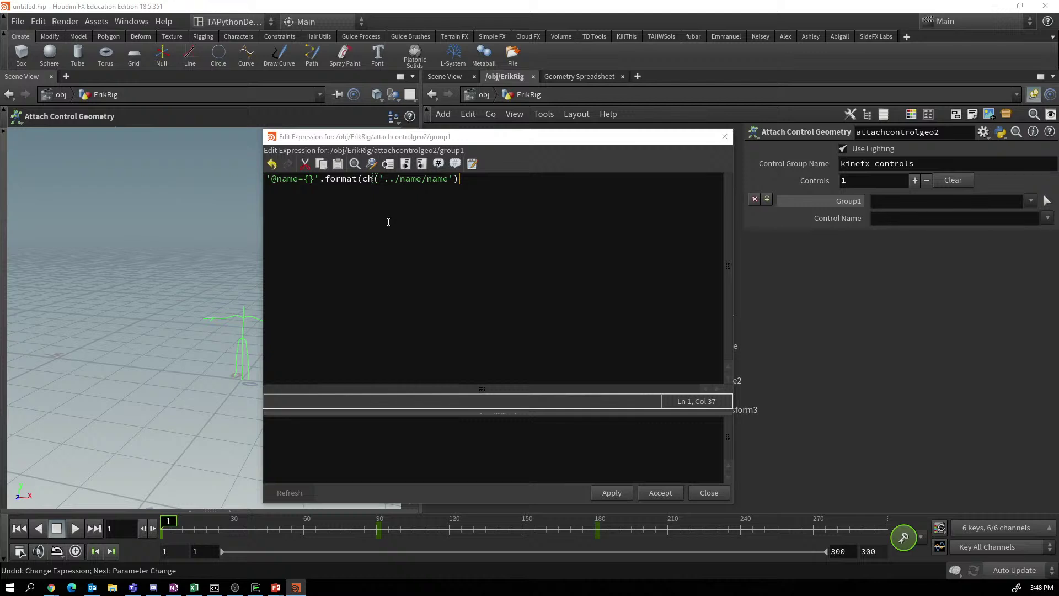
pyautogui.write(')')
pyautogui.click(614, 494)
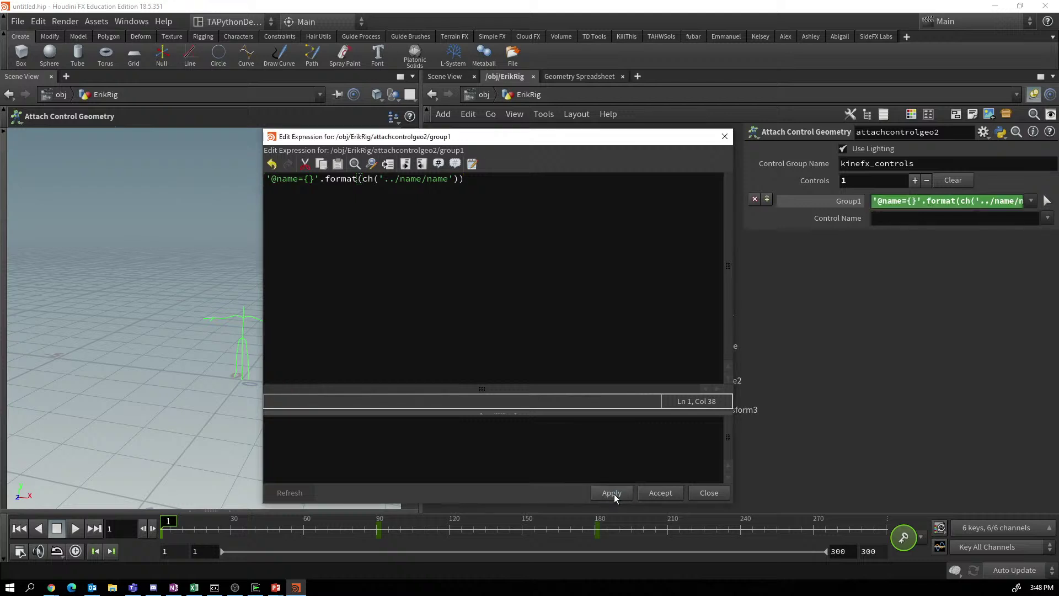
pyautogui.click(823, 199)
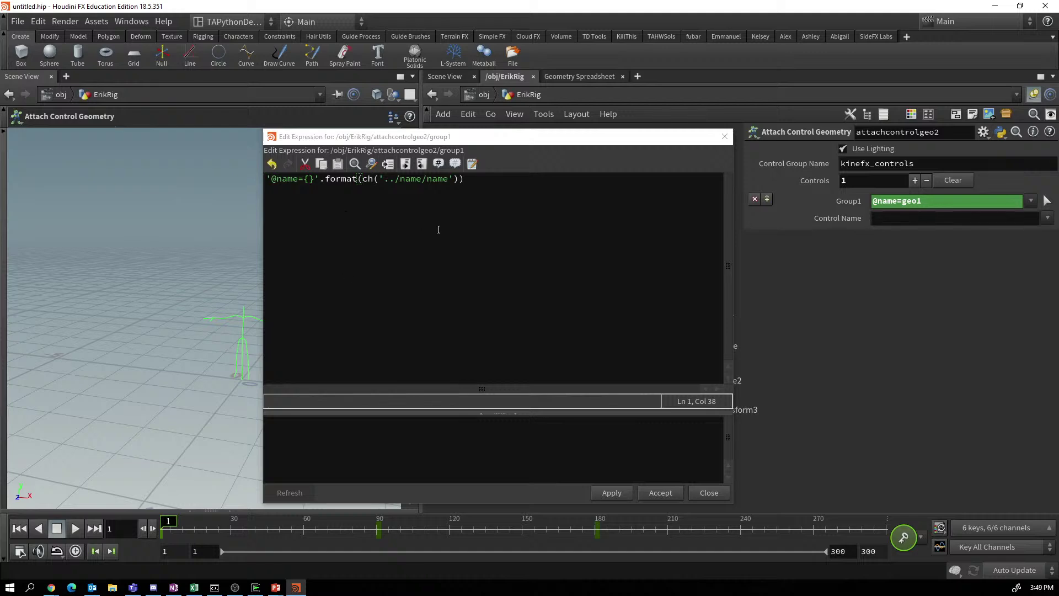
pyautogui.click(657, 496)
# Switch attachcontrolgeo2's Control Name parameter to an expression and open it in the expression editor.
pyautogui.click(880, 221)
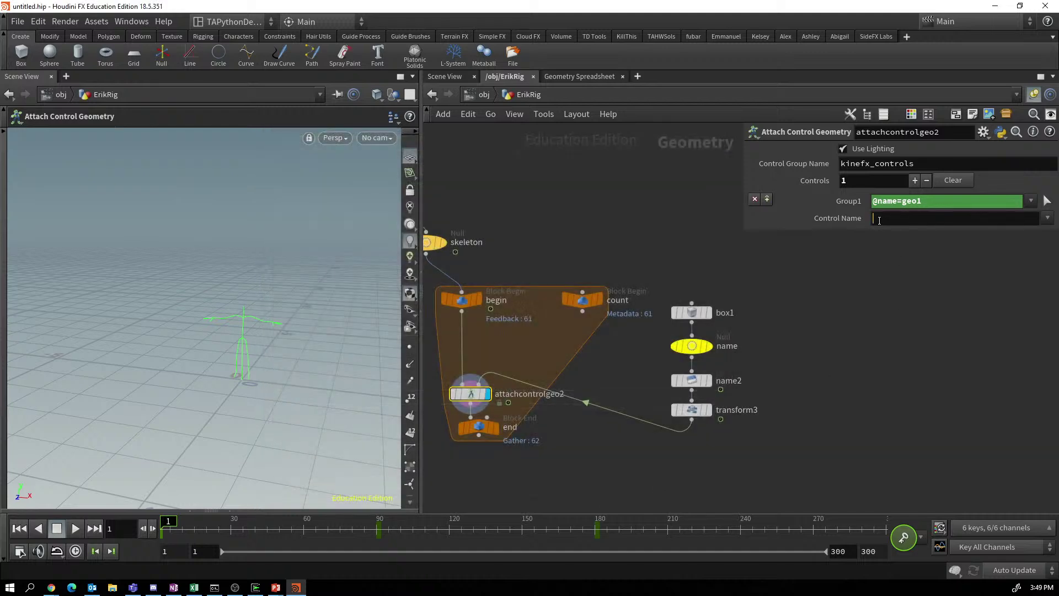
pyautogui.rightClick(836, 220)
pyautogui.moveTo(849, 279)
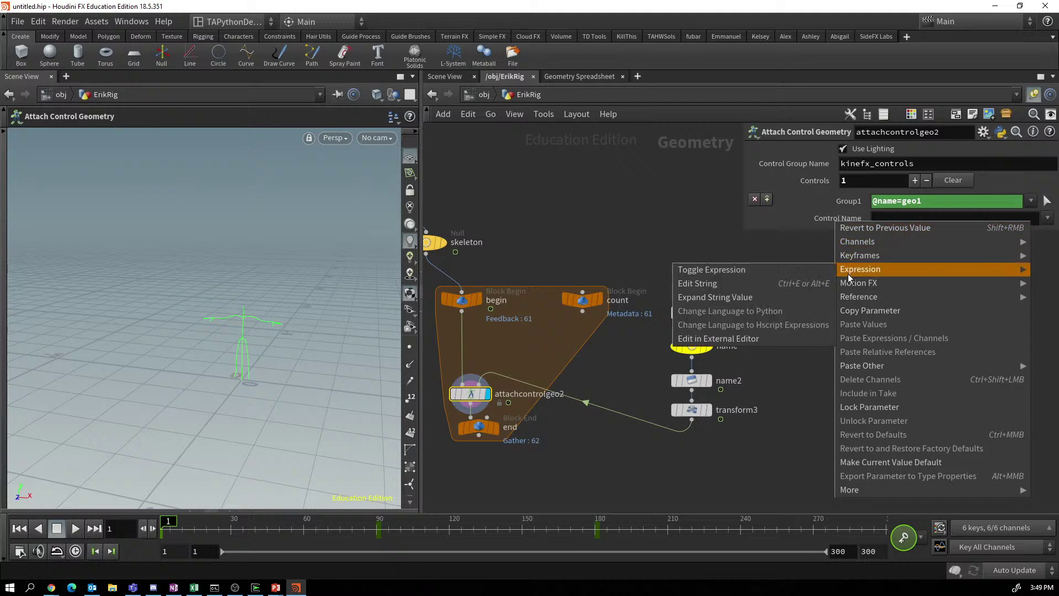
pyautogui.click(726, 271)
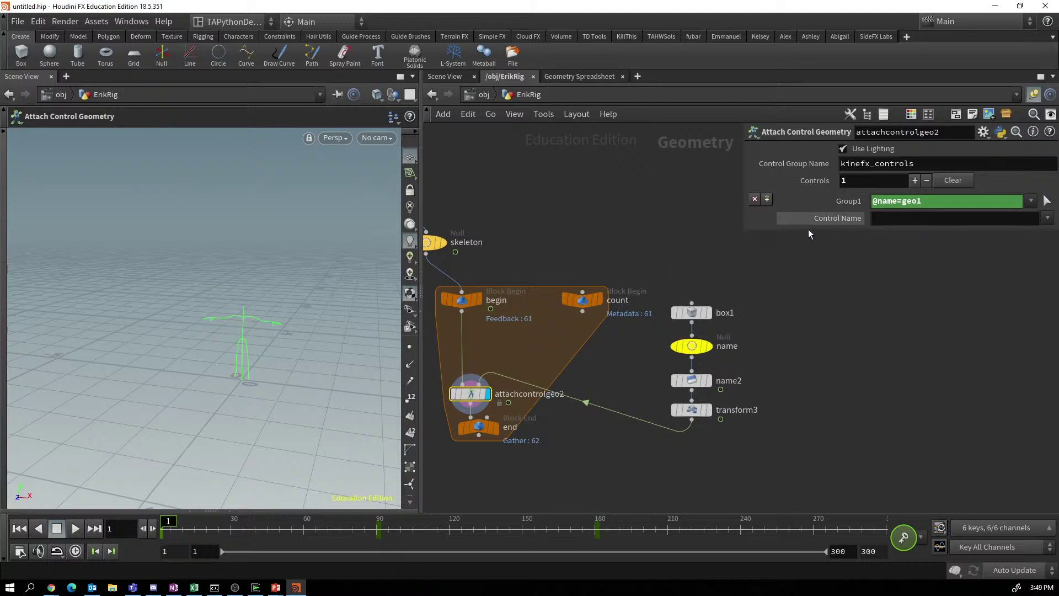
pyautogui.rightClick(817, 218)
pyautogui.moveTo(841, 266)
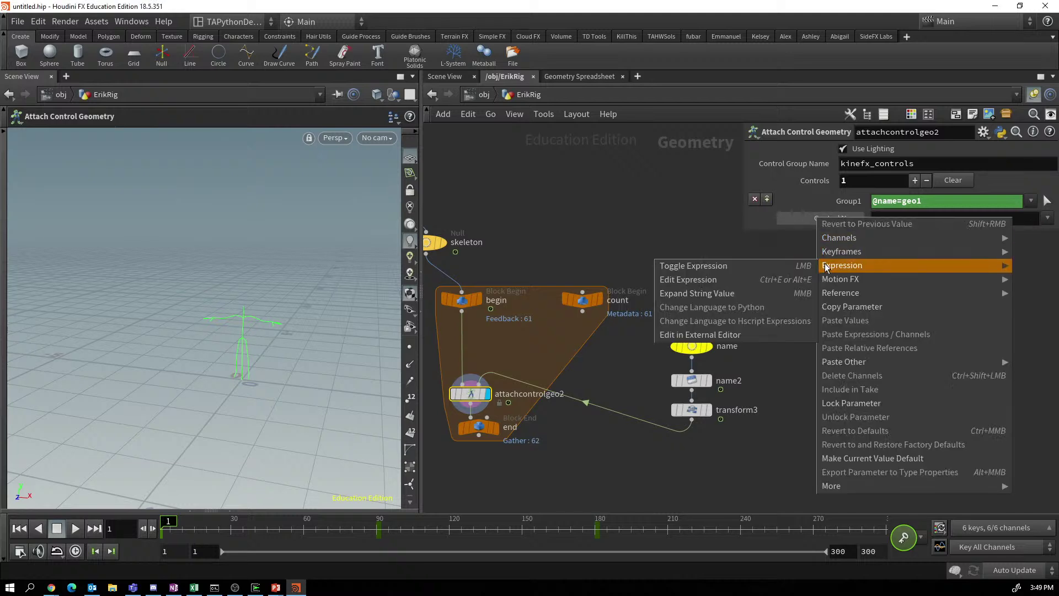
pyautogui.click(681, 279)
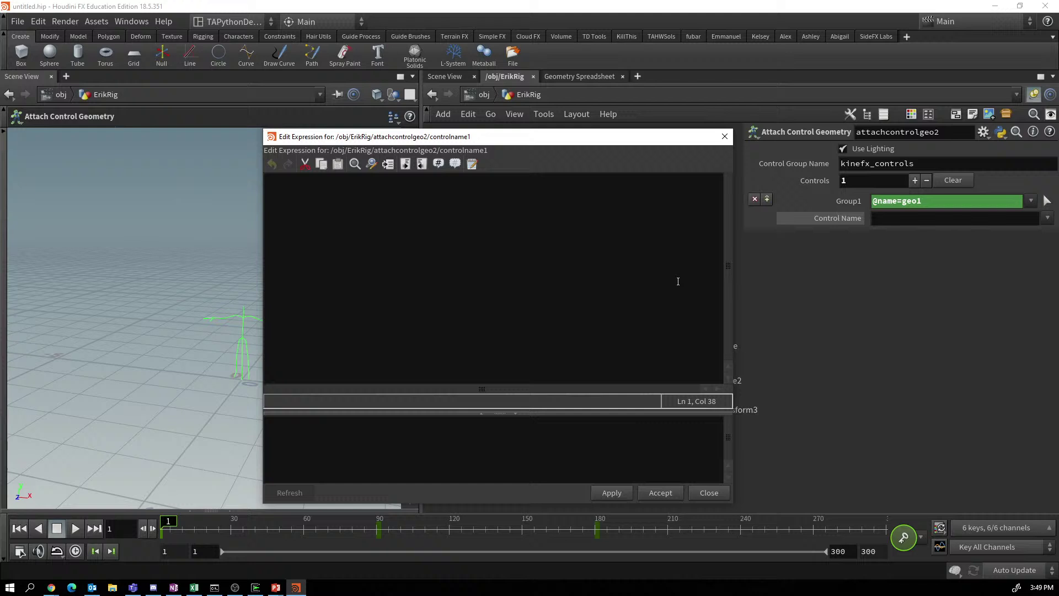
# Set the Control Name expression to '{}_cntrl'.format(ch('../name/name')), show its evaluated value, and accept it.
pyautogui.click(326, 192)
pyautogui.write("'")
pyautogui.write('{}')
pyautogui.write('_')
pyautogui.write('c_')
pyautogui.press('BackSpace')
pyautogui.press('BackSpace')
pyautogui.write("cntrl'.for")
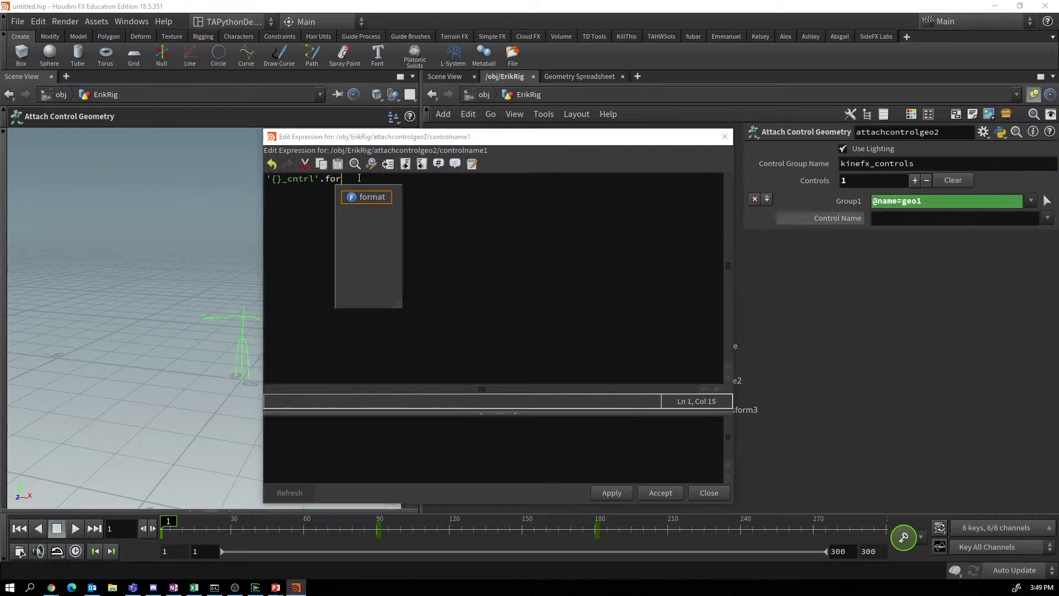
pyautogui.write('mat(')
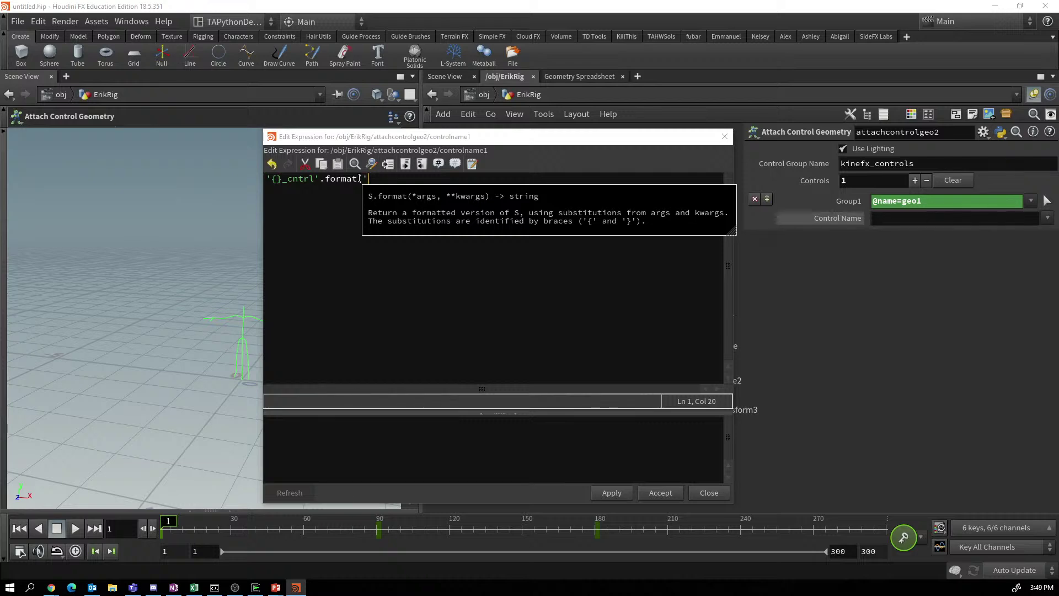
pyautogui.write('ch(')
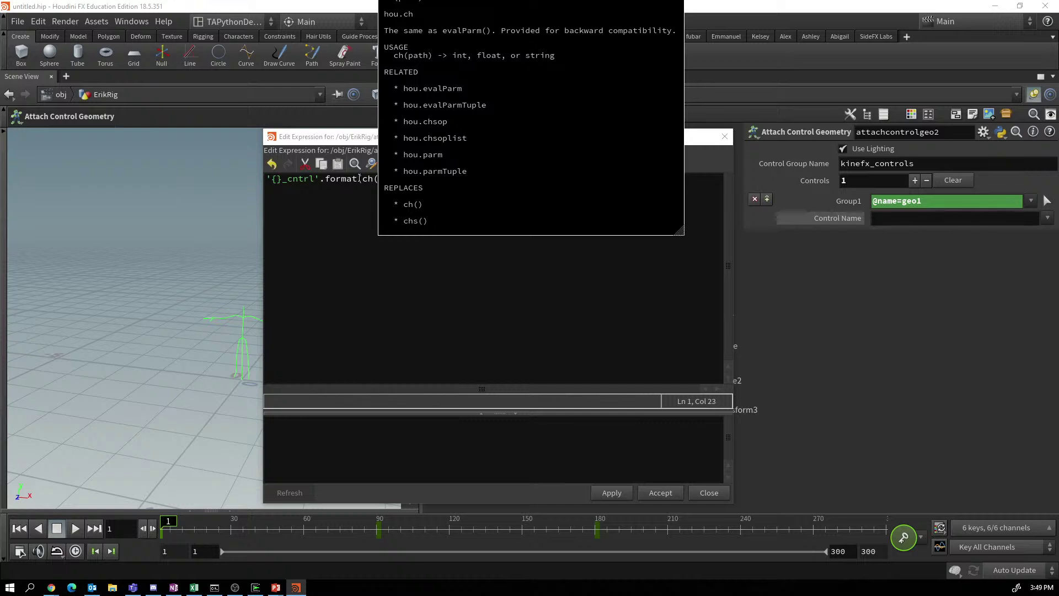
pyautogui.click(411, 322)
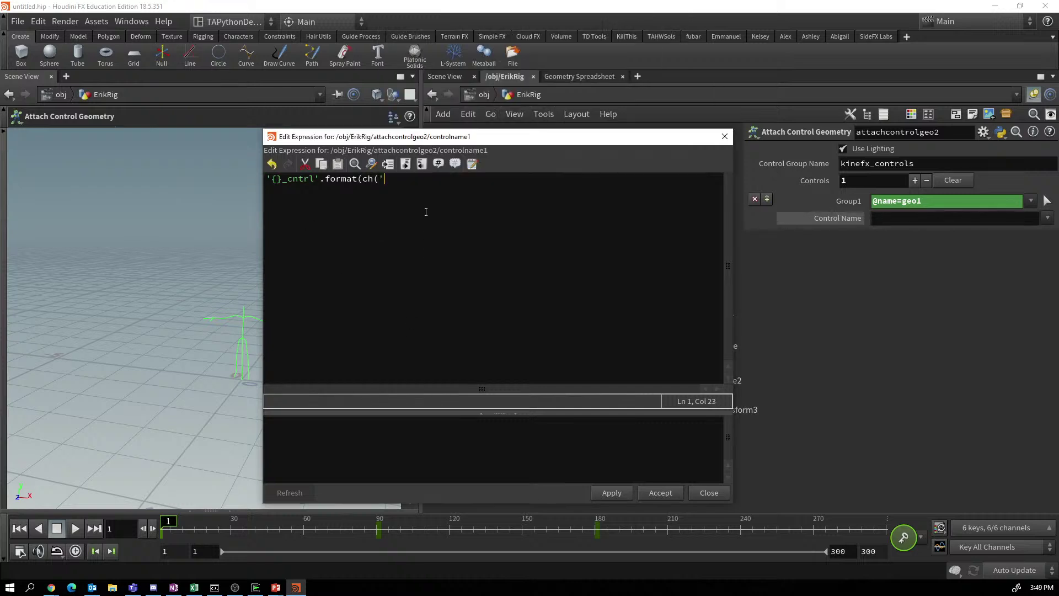
pyautogui.write("../name/name'")
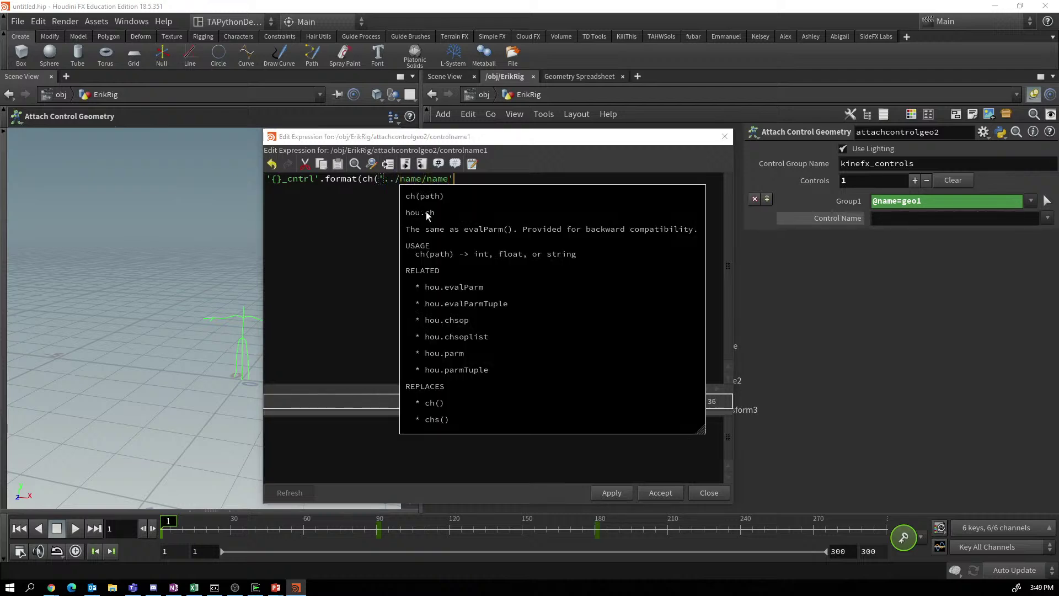
pyautogui.write(')')
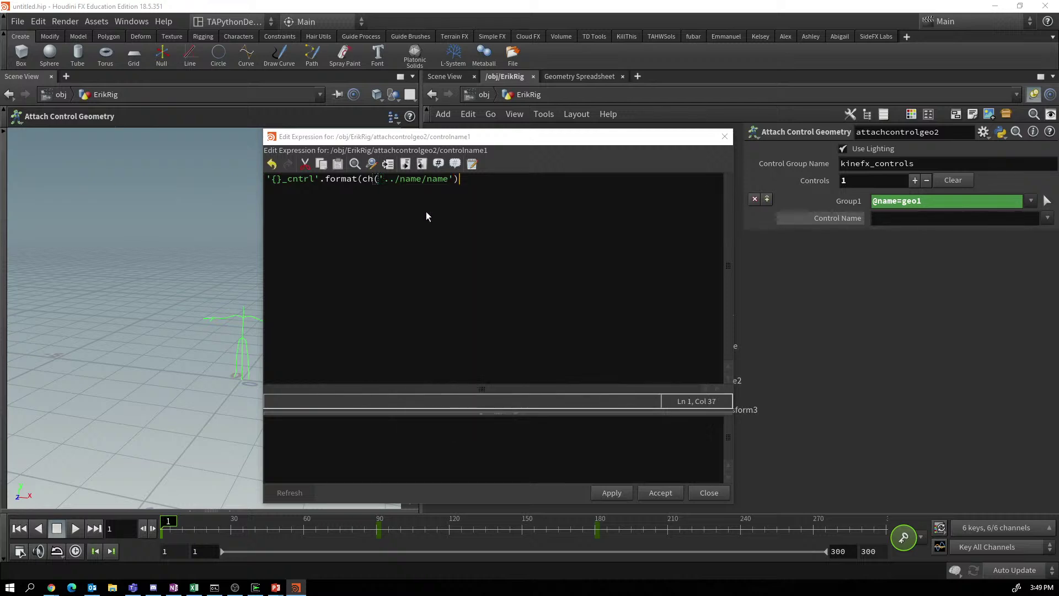
pyautogui.write(')')
pyautogui.click(611, 493)
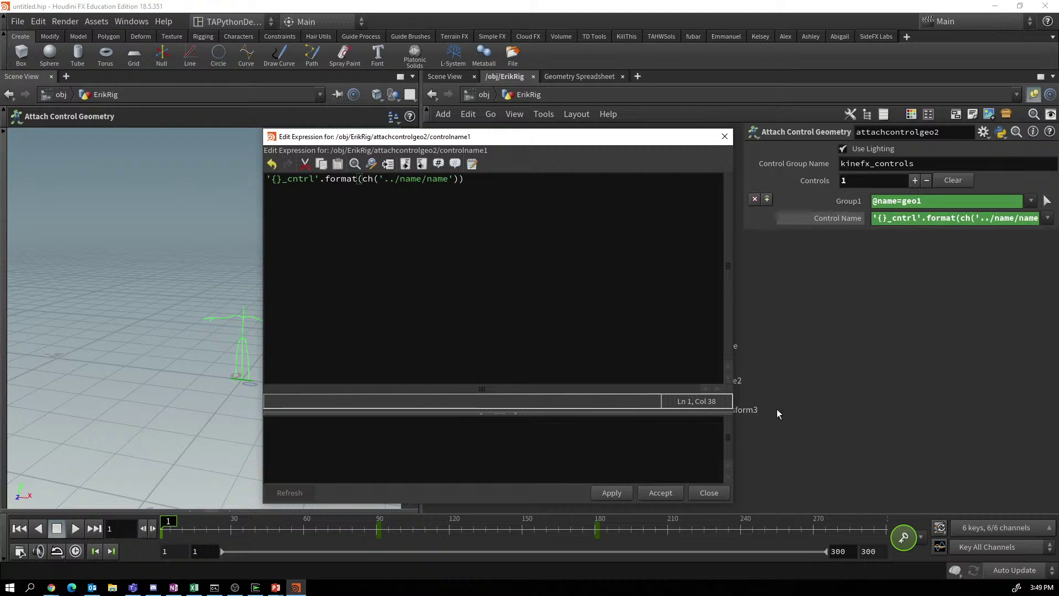
pyautogui.click(824, 217)
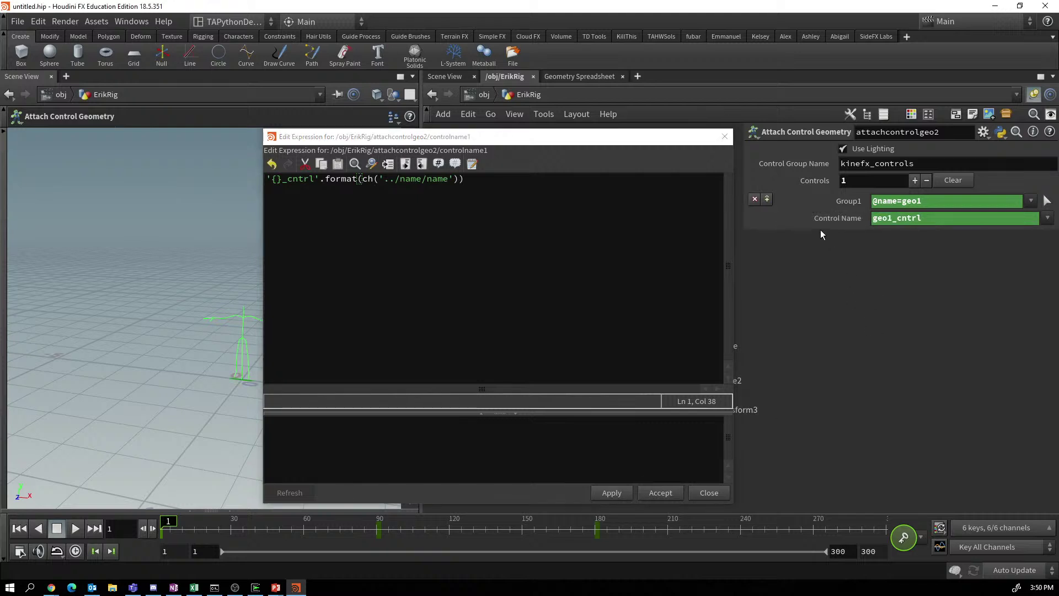
pyautogui.click(666, 491)
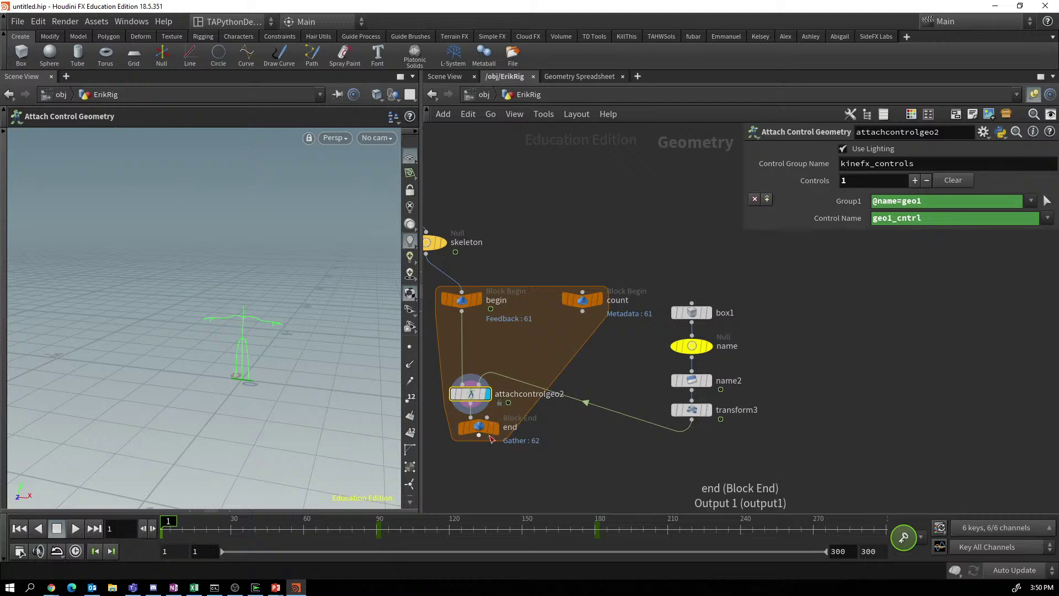
# Select the loop's end node and examine the box controls on the skeleton up close.
pyautogui.click(474, 424)
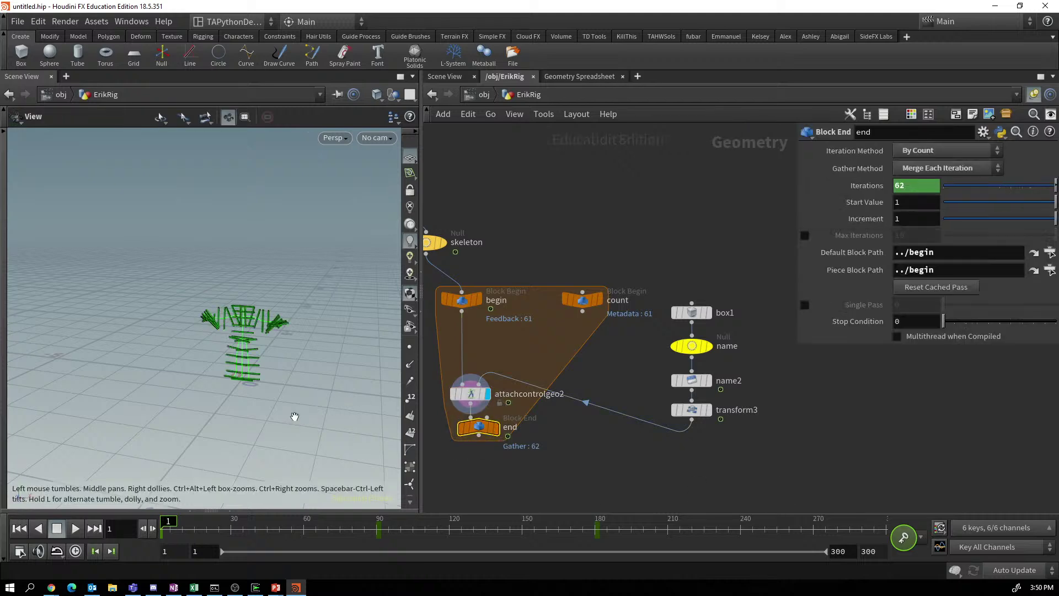
pyautogui.scroll(5, 293, 418)
pyautogui.scroll(3, 289, 387)
pyautogui.scroll(2, 289, 386)
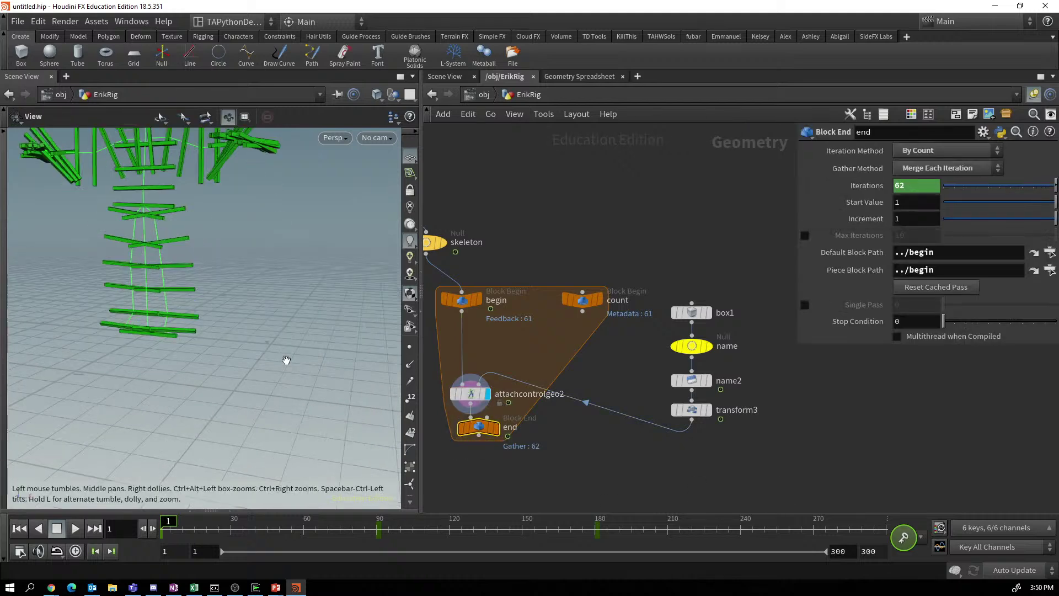
pyautogui.moveTo(286, 361); pyautogui.dragTo(309, 460, button='middle')
pyautogui.moveTo(303, 430)
pyautogui.mouseDown()
pyautogui.moveTo(348, 412)
pyautogui.moveTo(291, 406)
pyautogui.moveTo(236, 440)
pyautogui.moveTo(196, 435)
pyautogui.moveTo(309, 426)
pyautogui.mouseUp()
# Move attachcontrolgeo1 aside and wire the end node's output into rigpose1 in its place.
pyautogui.moveTo(600, 479); pyautogui.dragTo(791, 385, button='middle')
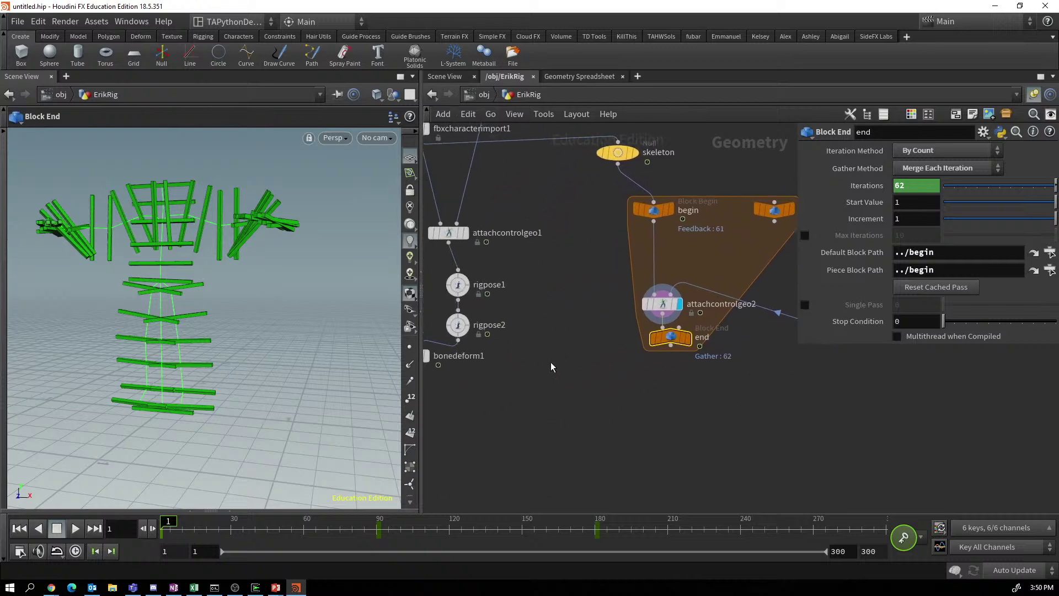
pyautogui.moveTo(561, 411); pyautogui.dragTo(587, 515, button='middle')
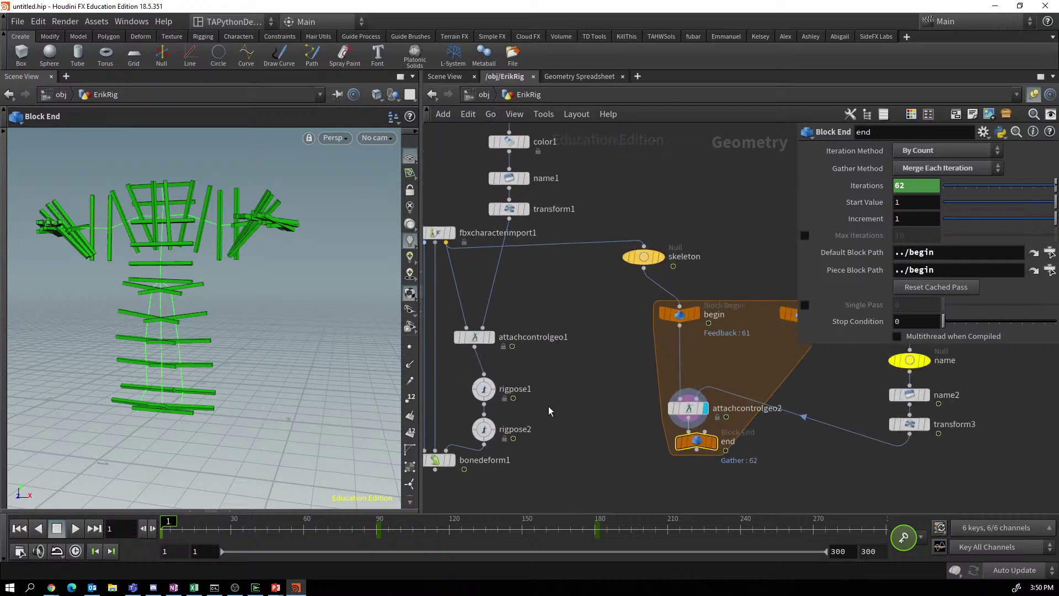
pyautogui.moveTo(481, 333); pyautogui.dragTo(552, 274)
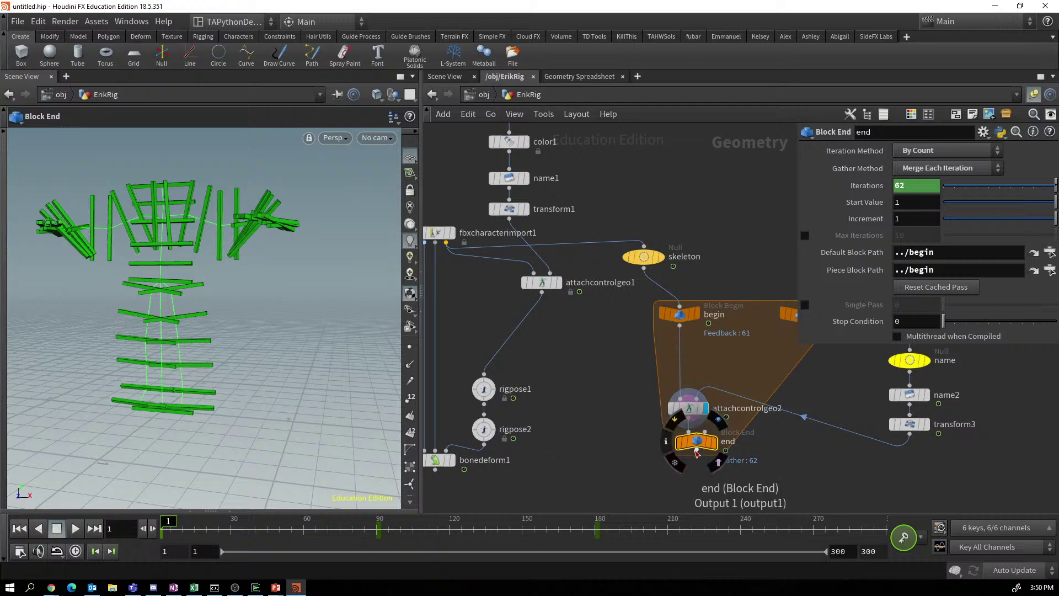
pyautogui.moveTo(696, 450); pyautogui.dragTo(508, 388)
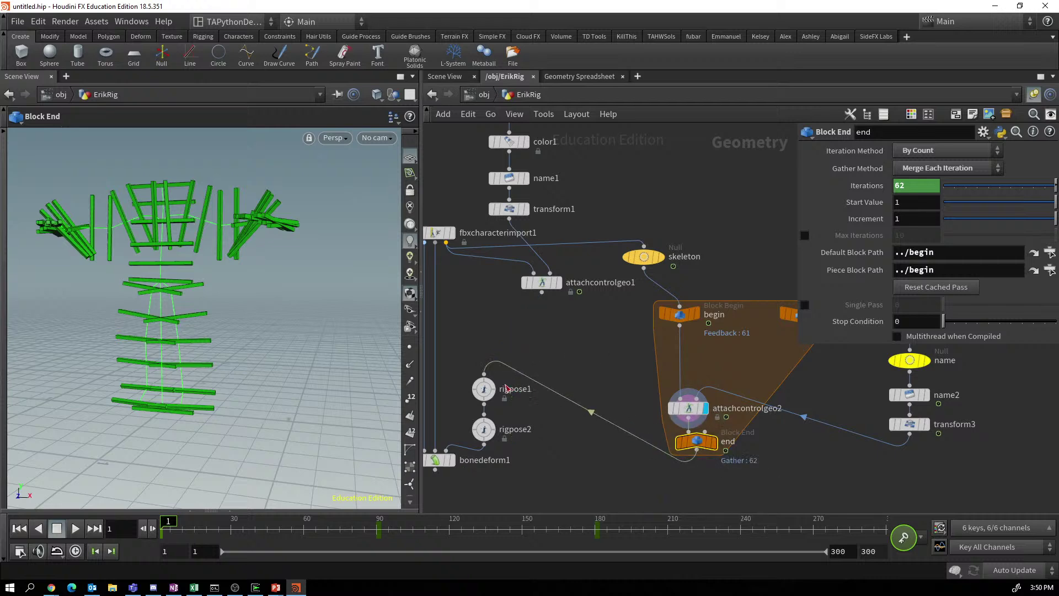
# Display bonedeform1's geometry and select rigpose1 to show its pose controls on the character.
pyautogui.moveTo(566, 478); pyautogui.dragTo(607, 461, button='middle')
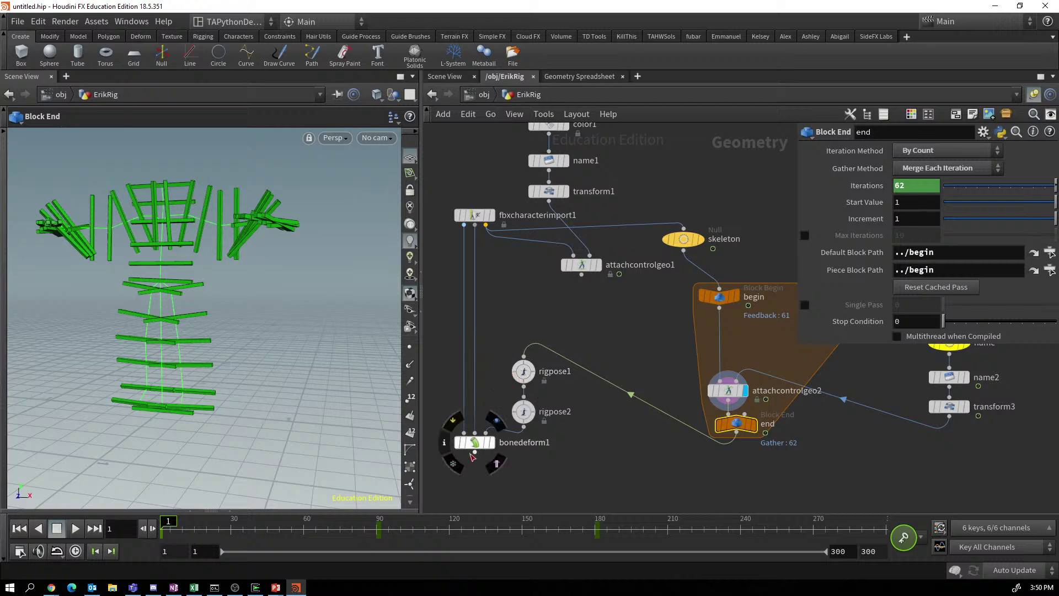
pyautogui.click(493, 442)
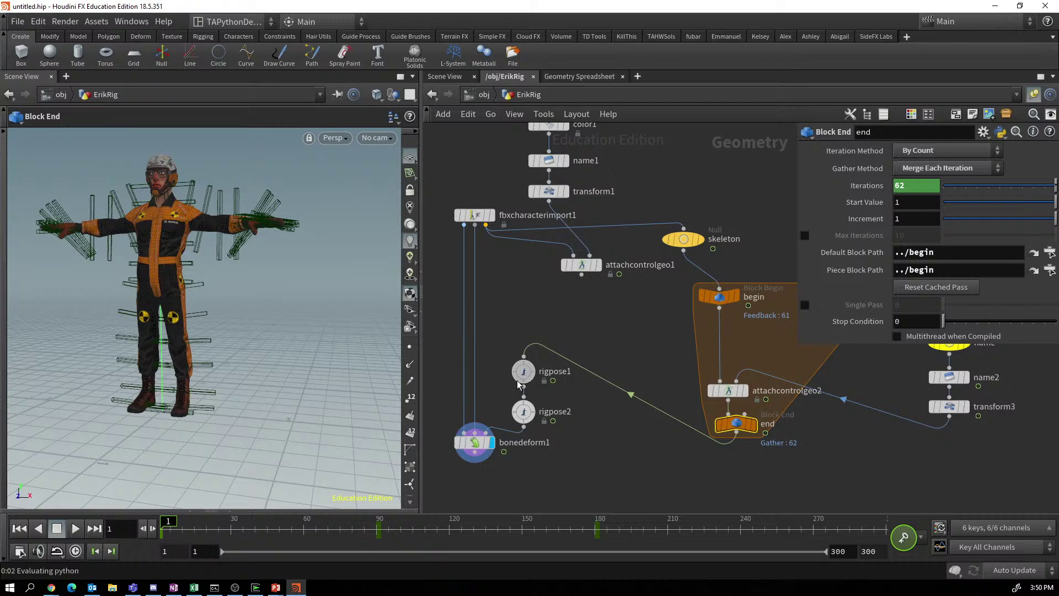
pyautogui.click(519, 382)
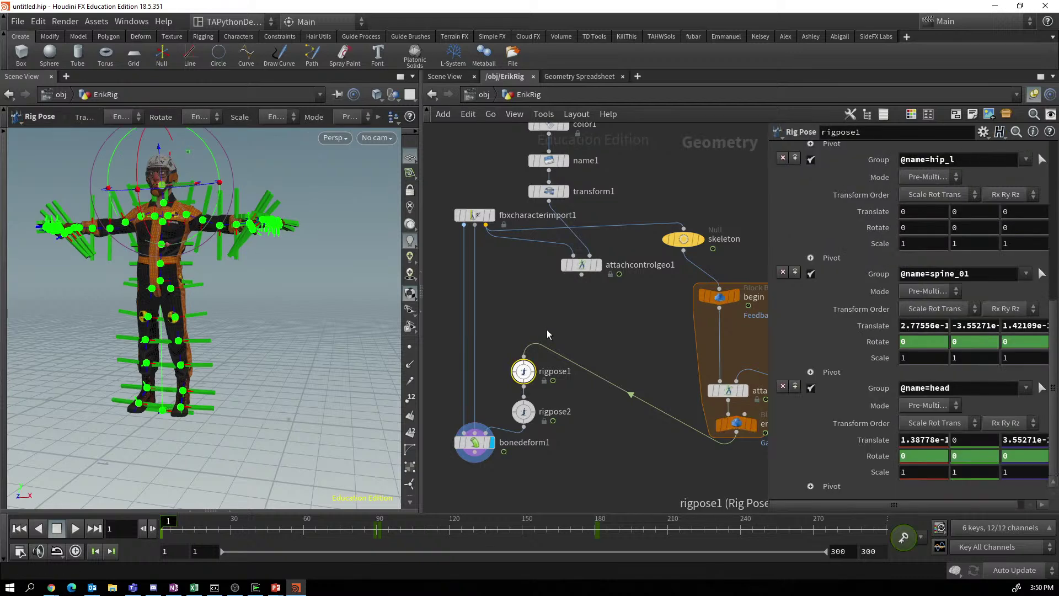
pyautogui.press('Escape')
pyautogui.moveTo(301, 374)
pyautogui.mouseDown()
pyautogui.moveTo(339, 364)
pyautogui.moveTo(306, 380)
pyautogui.mouseUp()
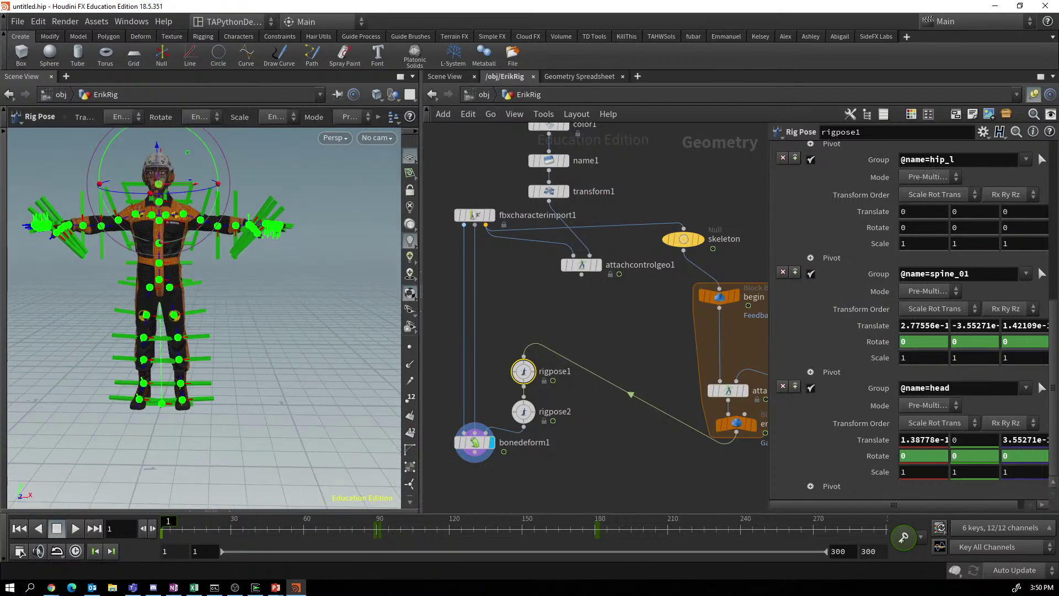
pyautogui.hotkey('alt', 'Tab')
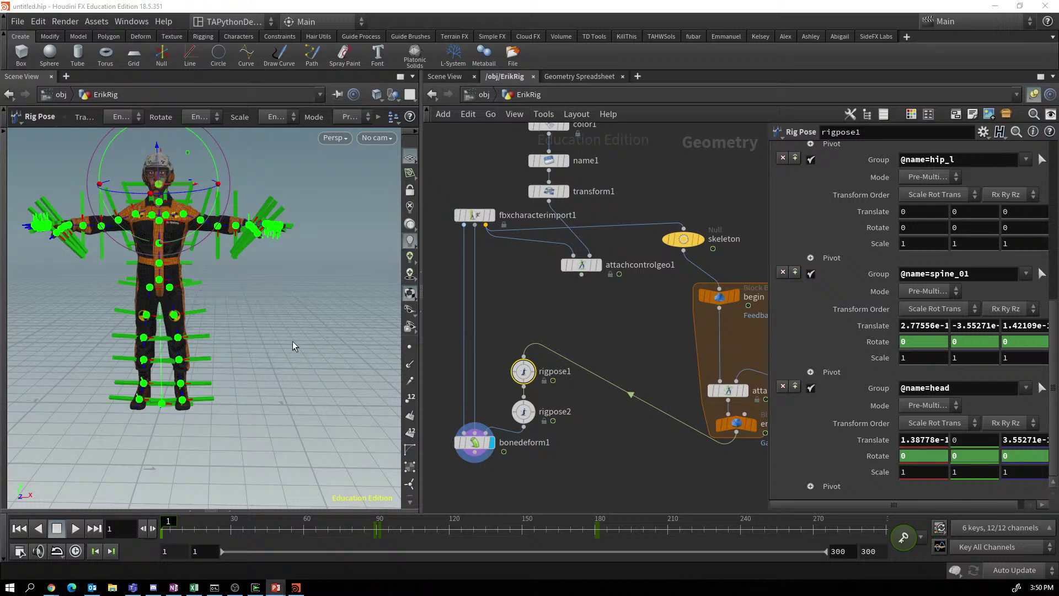
# Move box1 up and insert a Color node between box1 and the name null.
pyautogui.scroll(-3, 652, 472)
pyautogui.scroll(3, 653, 460)
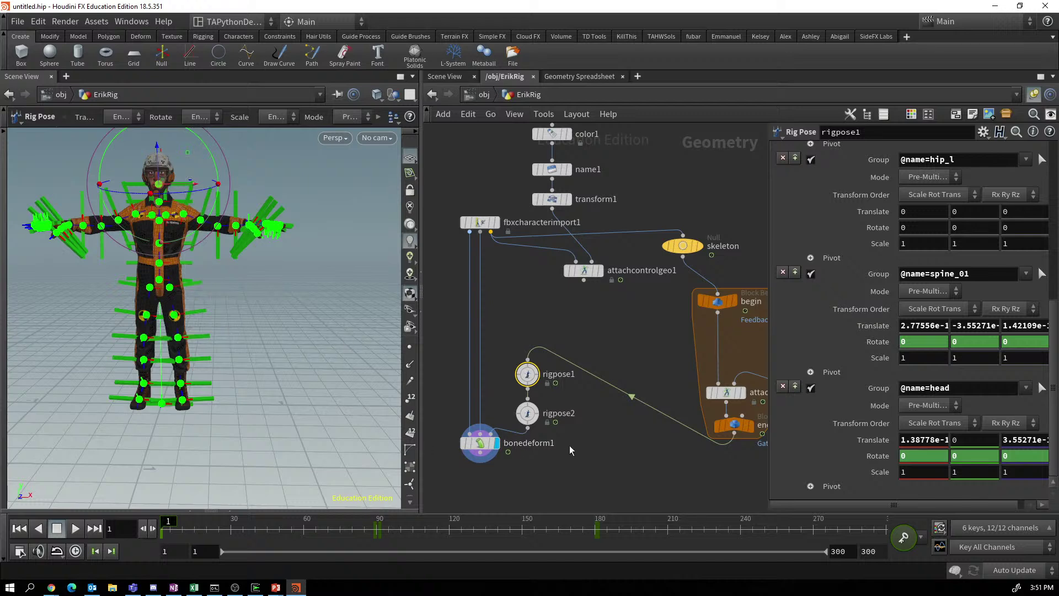
pyautogui.moveTo(708, 484); pyautogui.dragTo(473, 471, button='middle')
pyautogui.moveTo(708, 268); pyautogui.dragTo(696, 384)
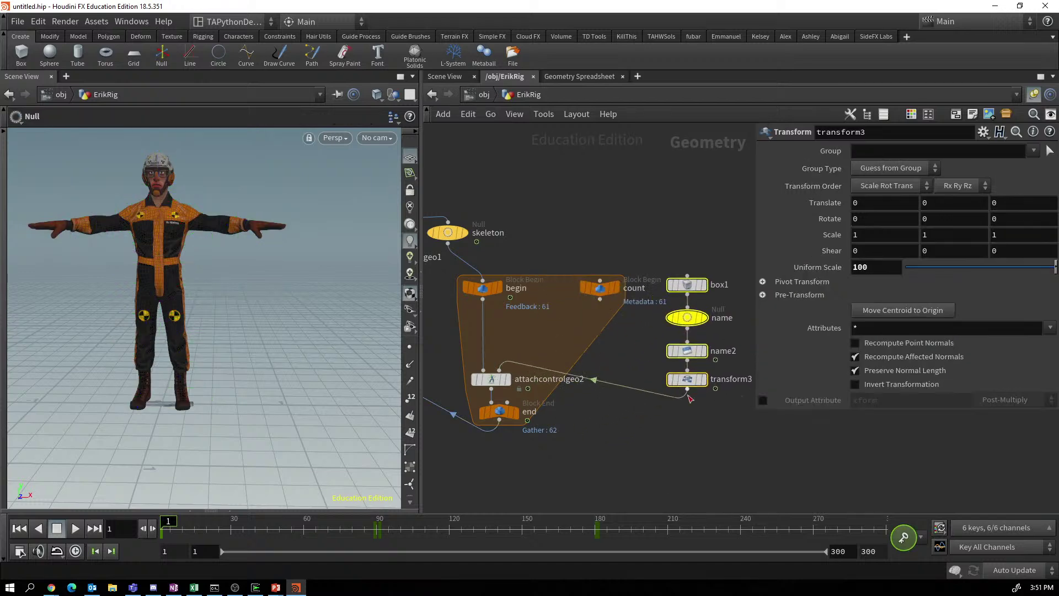
pyautogui.moveTo(646, 448); pyautogui.dragTo(577, 455, button='middle')
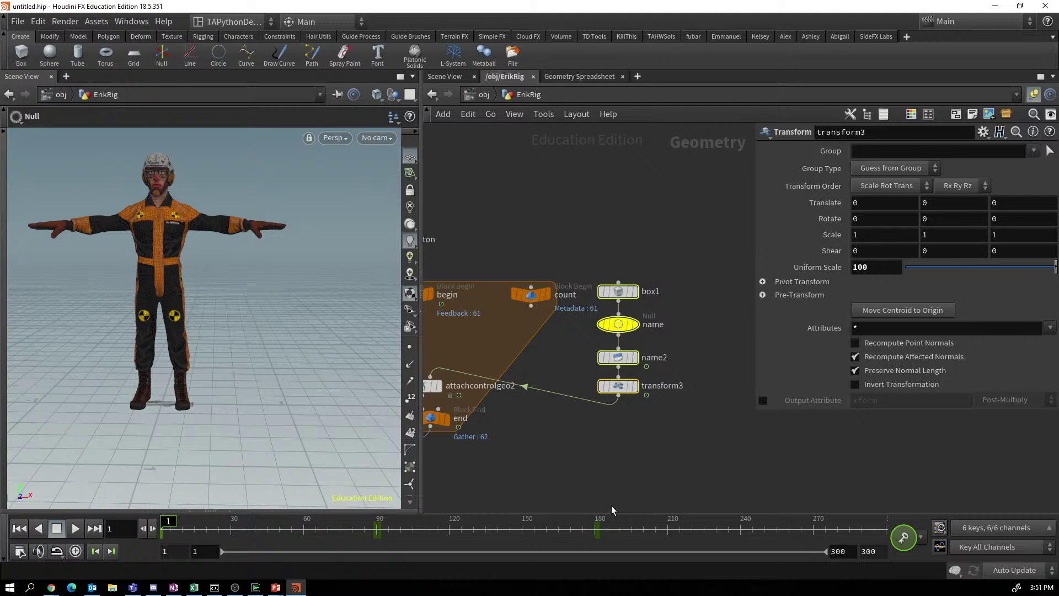
pyautogui.click(639, 247)
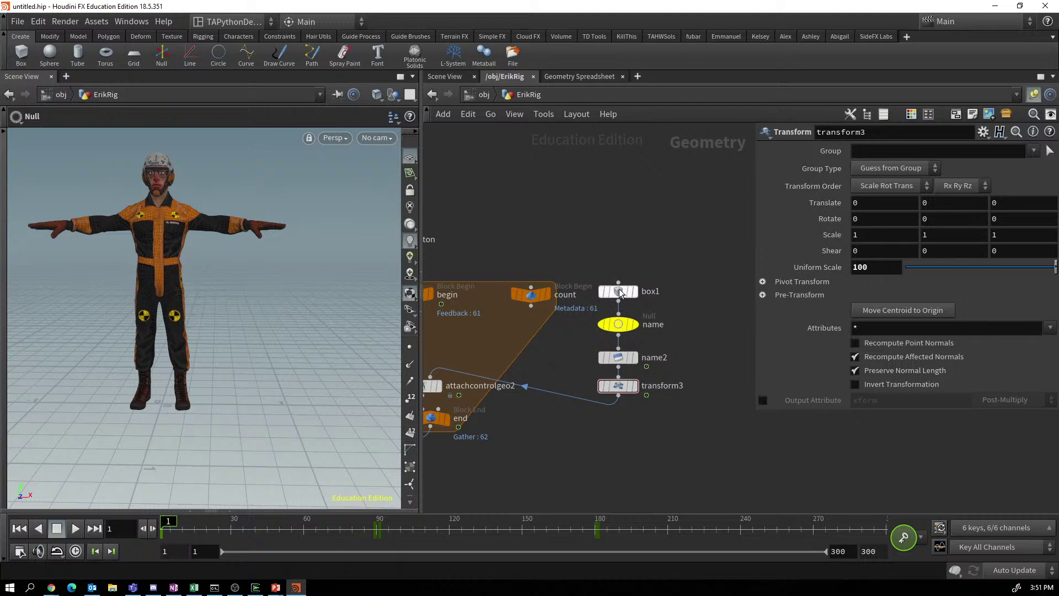
pyautogui.moveTo(619, 290); pyautogui.dragTo(648, 271)
pyautogui.write('color')
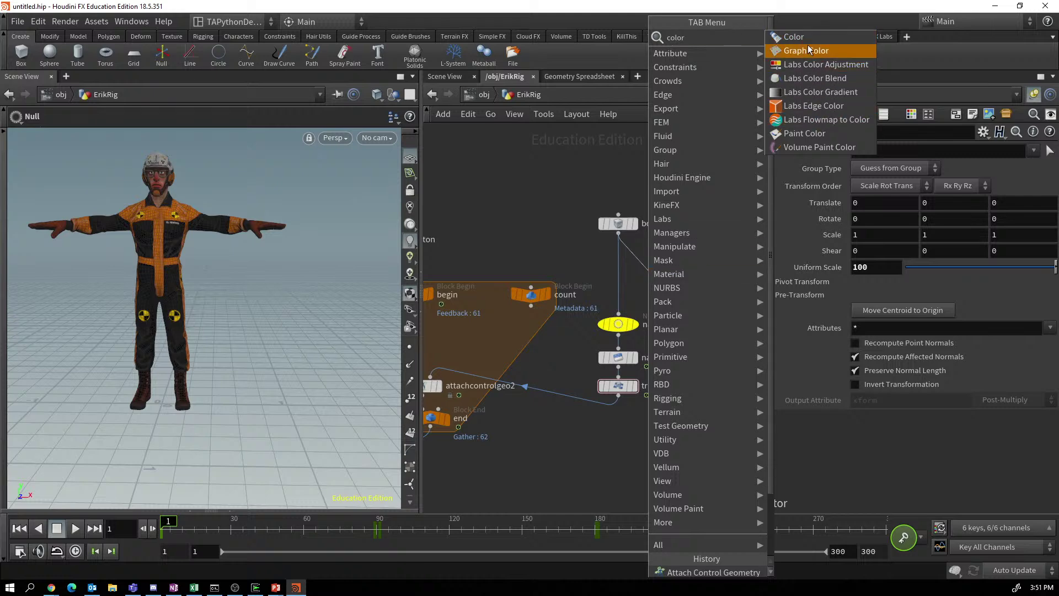
pyautogui.click(793, 38)
pyautogui.moveTo(651, 269); pyautogui.dragTo(620, 266)
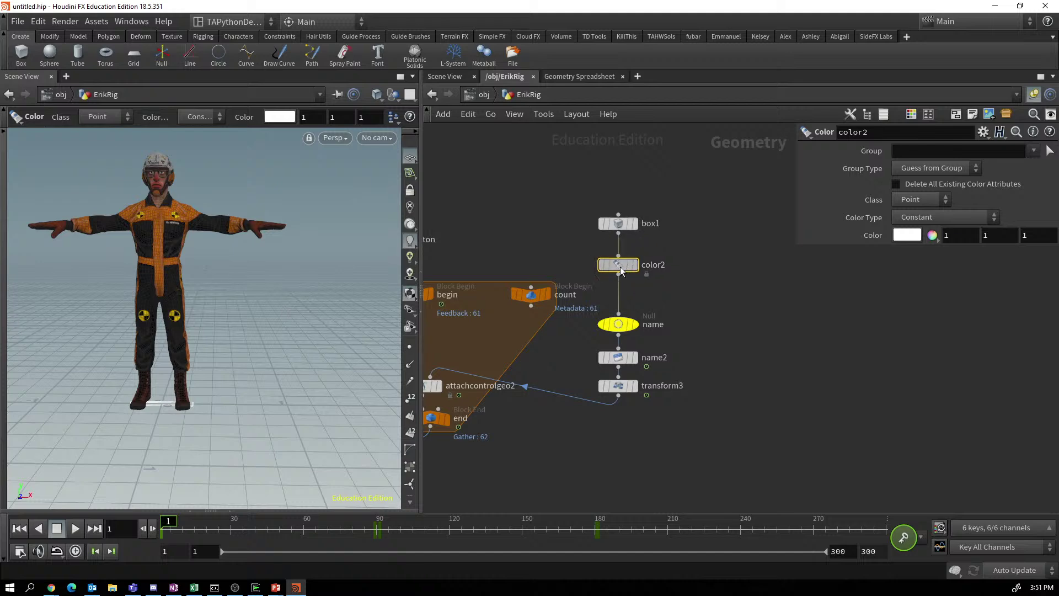
# Switch color2's expression language to Python and set its Class to Primitive.
pyautogui.click(998, 138)
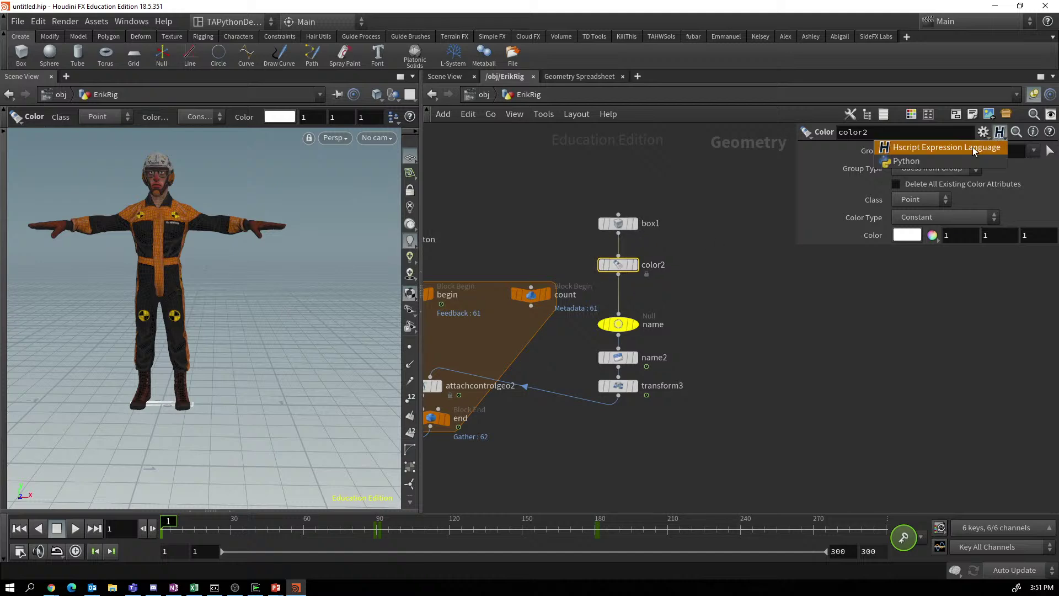
pyautogui.click(905, 160)
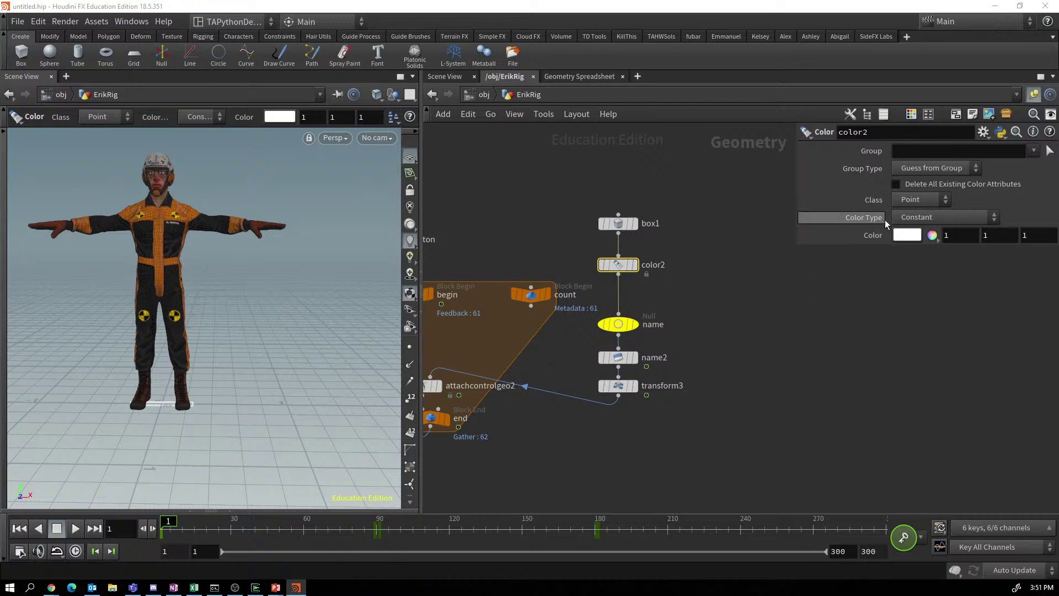
pyautogui.click(945, 203)
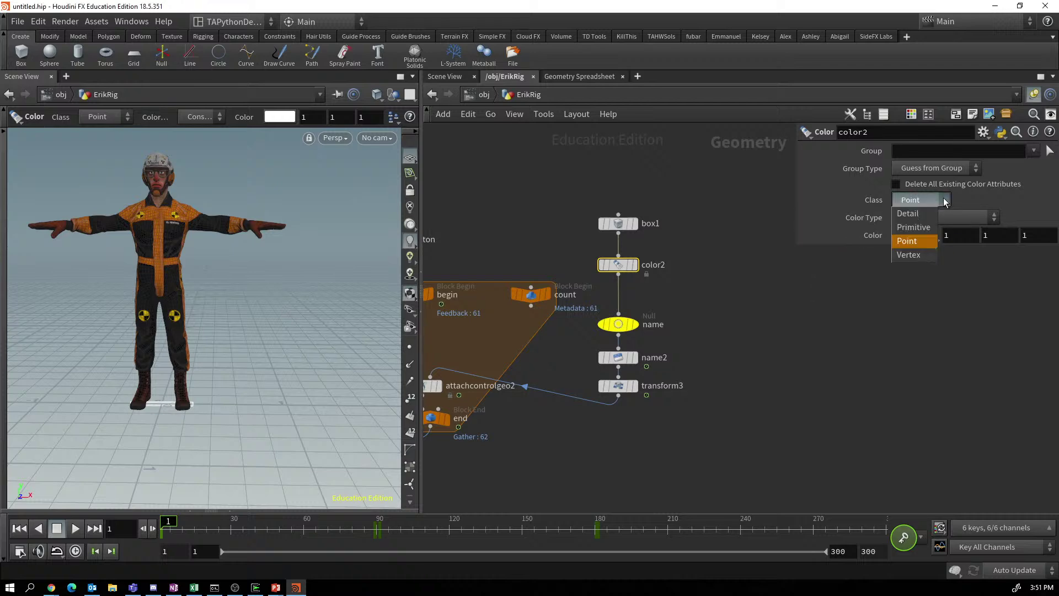
pyautogui.click(918, 227)
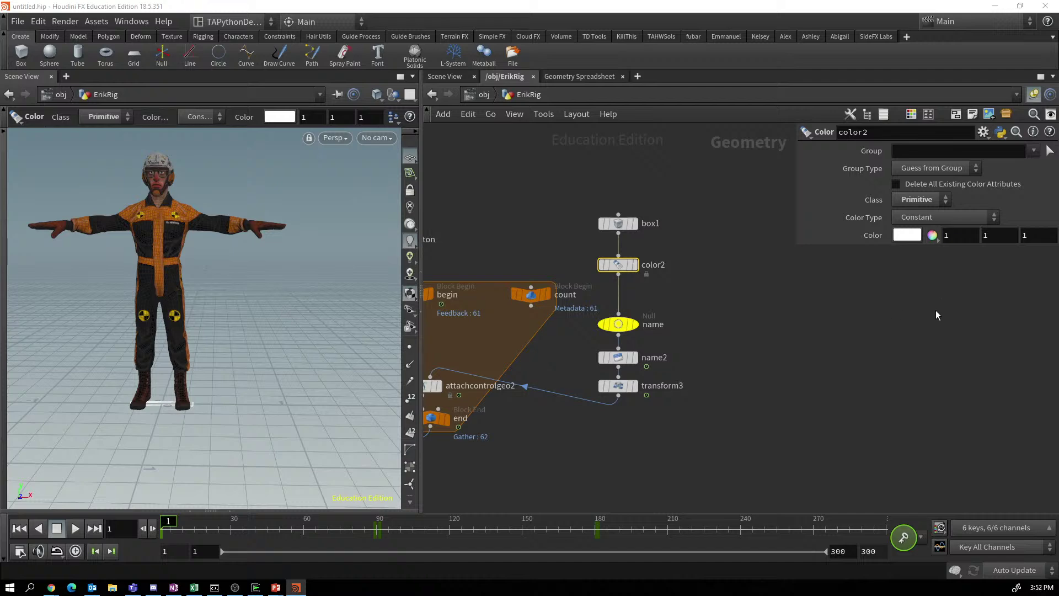
# Open color2's red channel expression and replace its content with color = hou.Color().
pyautogui.rightClick(955, 235)
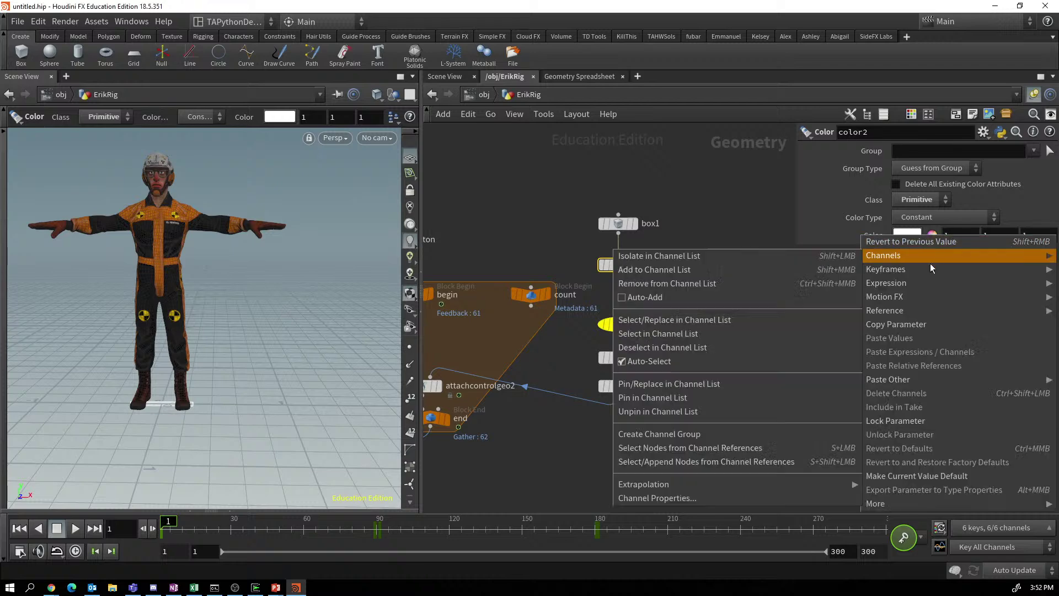
pyautogui.moveTo(910, 287)
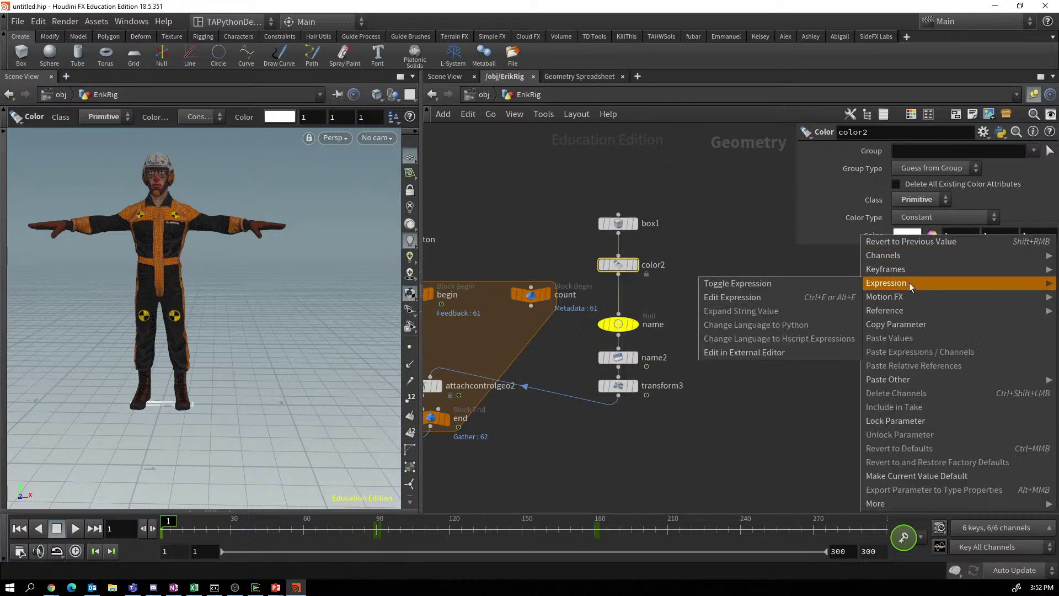
pyautogui.click(743, 299)
pyautogui.click(333, 192)
pyautogui.hotkey('ctrl', 'a')
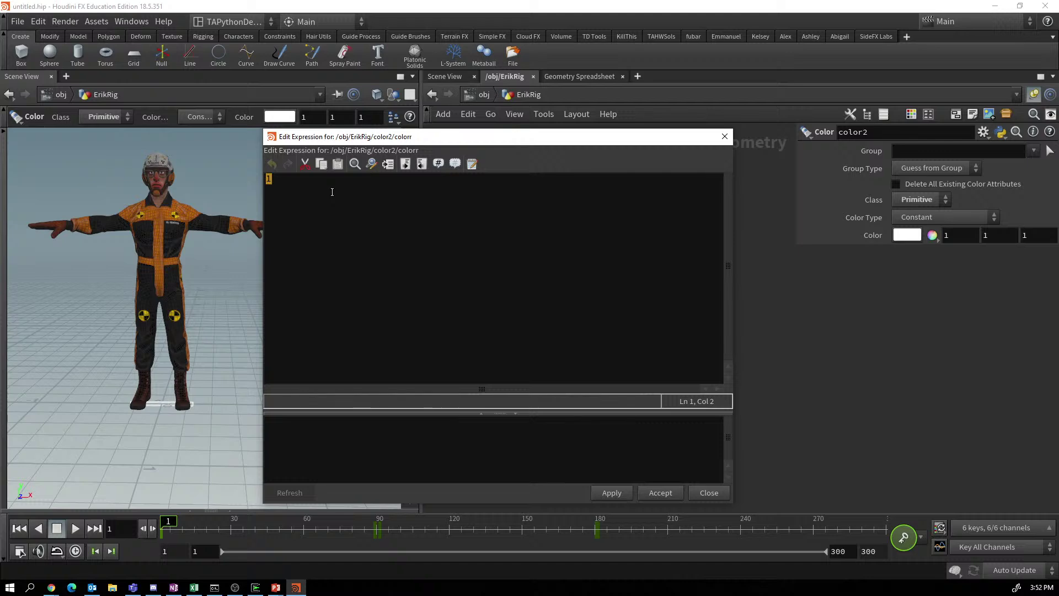
pyautogui.press('BackSpace')
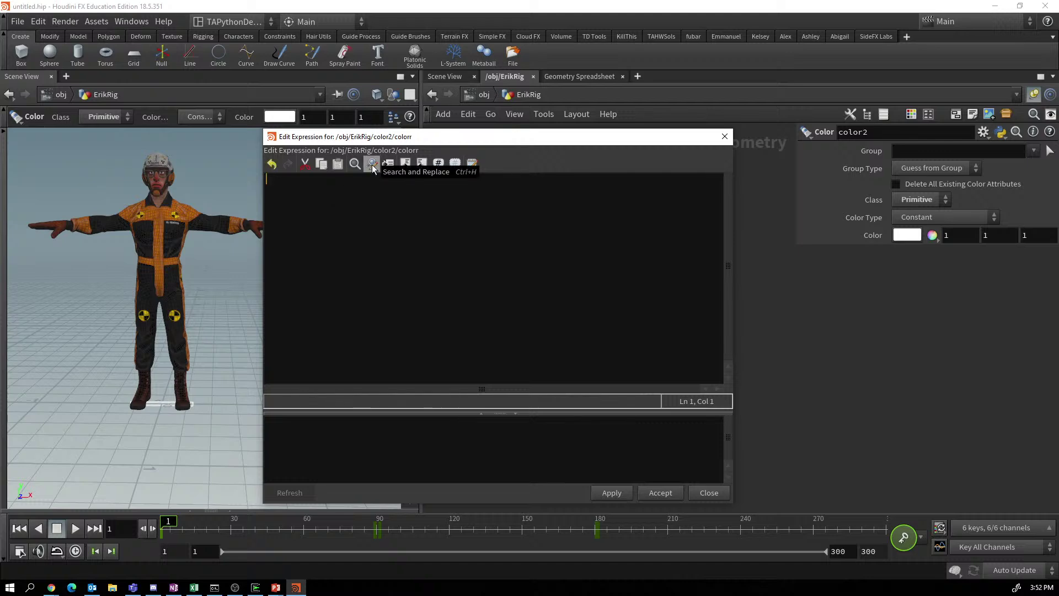
pyautogui.write('color = hou.C')
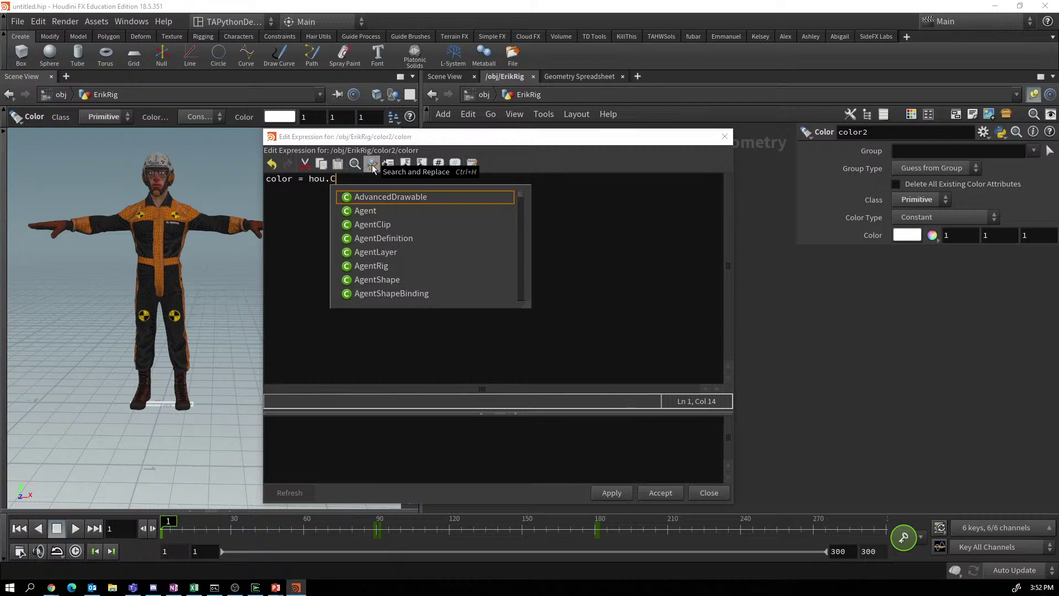
pyautogui.write('Olor()')
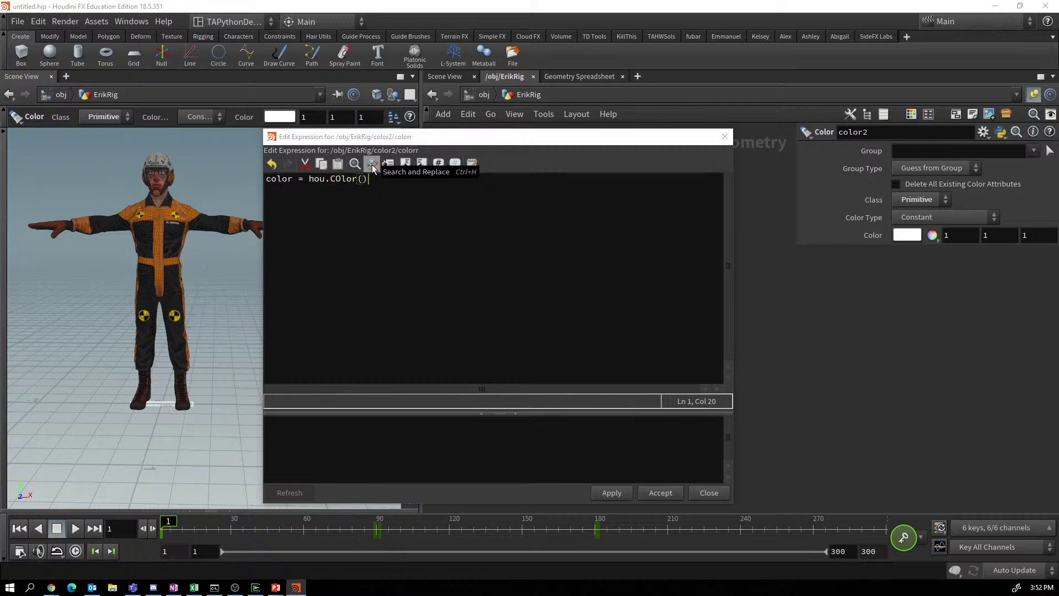
pyautogui.click(341, 178)
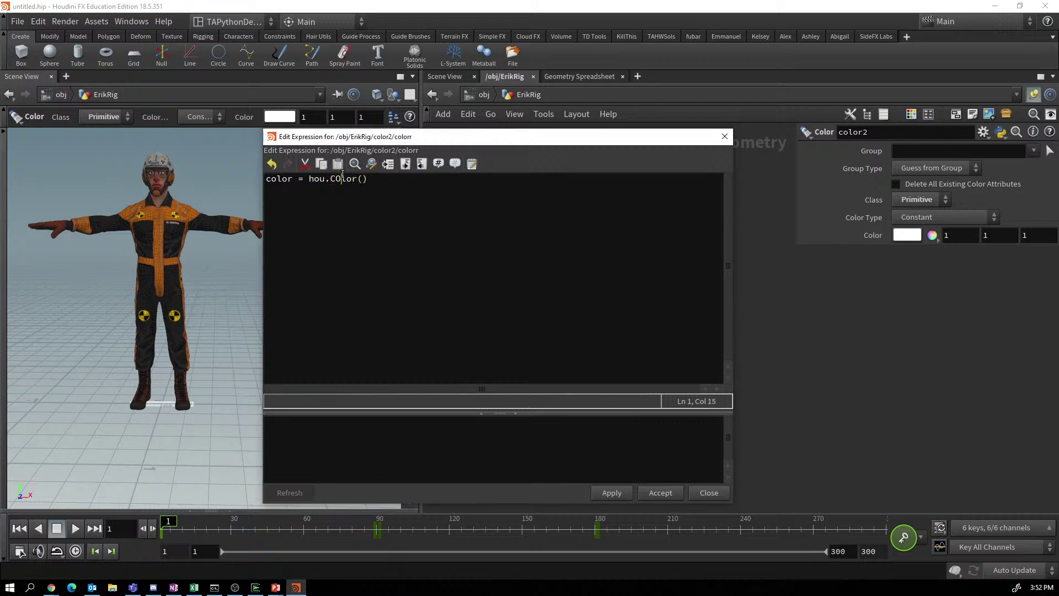
pyautogui.press('BackSpace')
pyautogui.write('o')
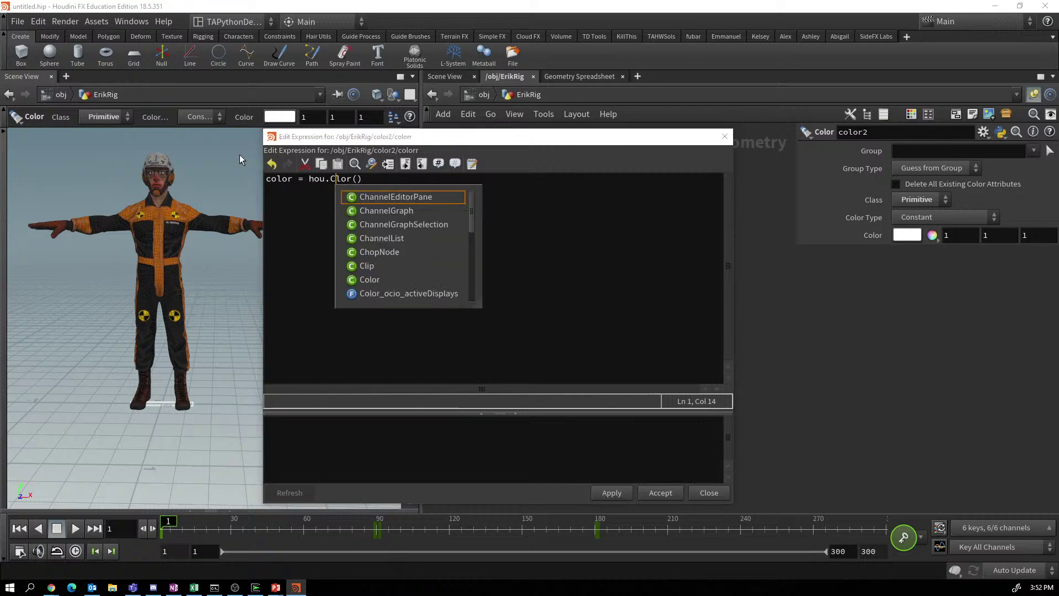
pyautogui.click(289, 212)
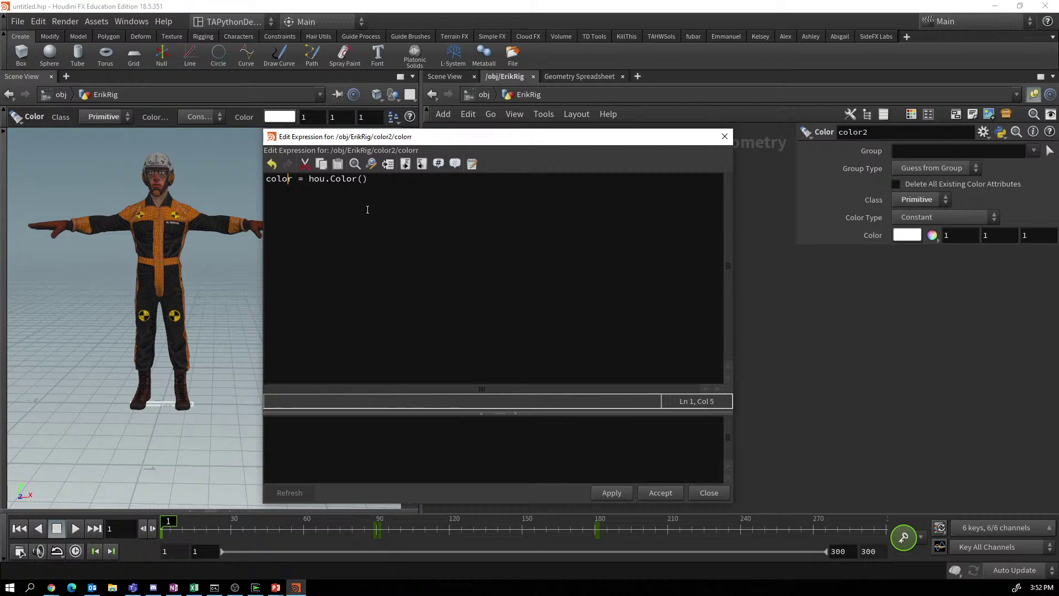
# Add the lines color.setHSV((1.0, 1.0, 1.0)) and return color.rgb()[0] to the red channel expression, and accept it.
pyautogui.click(376, 181)
pyautogui.press('Return')
pyautogui.write('color.setHSV')
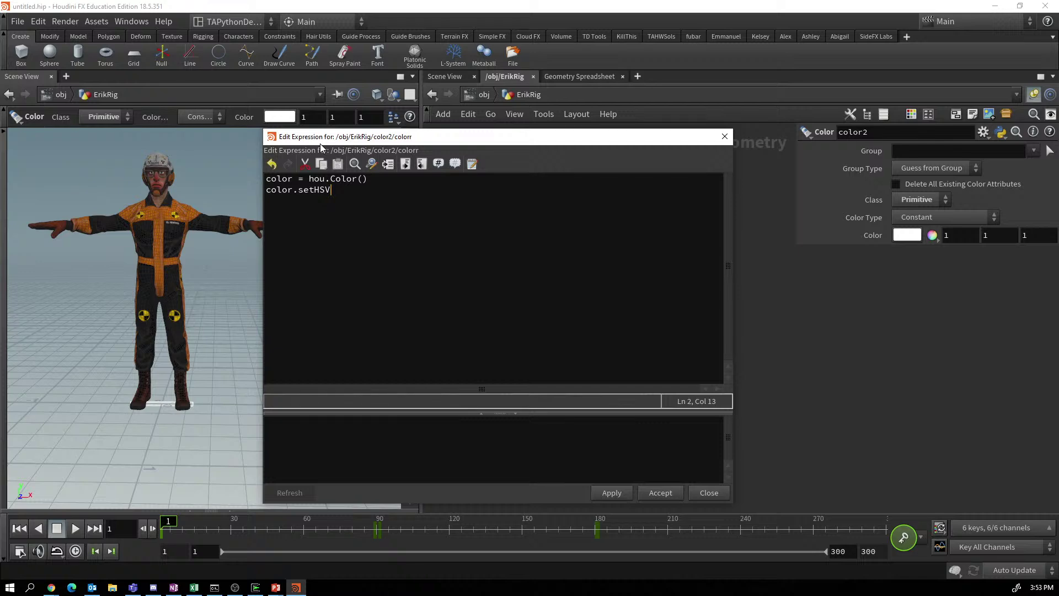
pyautogui.write('((1.0, 1.0, 1.0))')
pyautogui.press('Return')
pyautogui.write('return color.')
pyautogui.write('rgb()[0]')
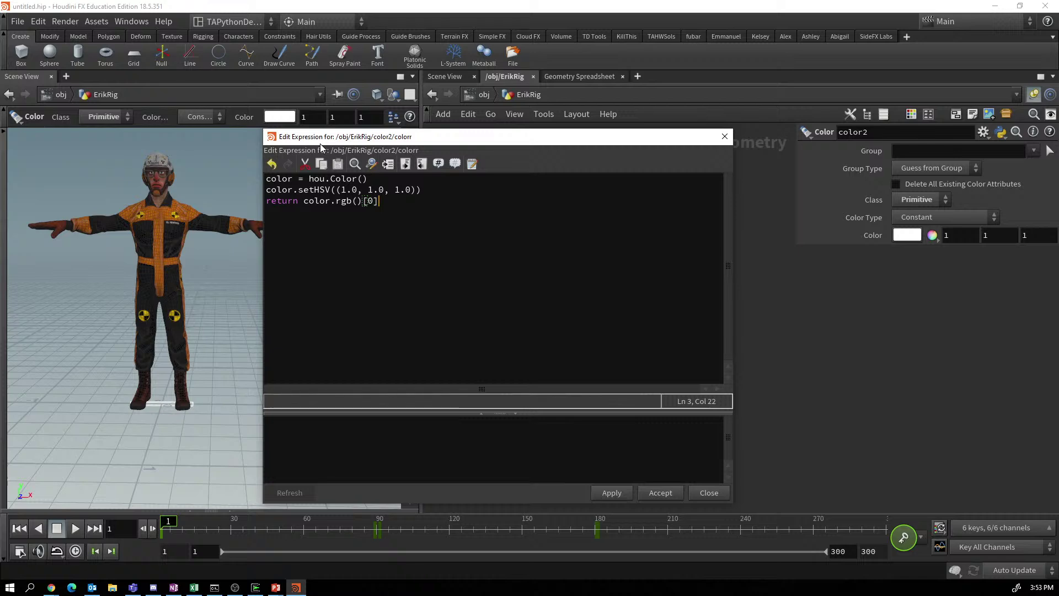
pyautogui.click(614, 493)
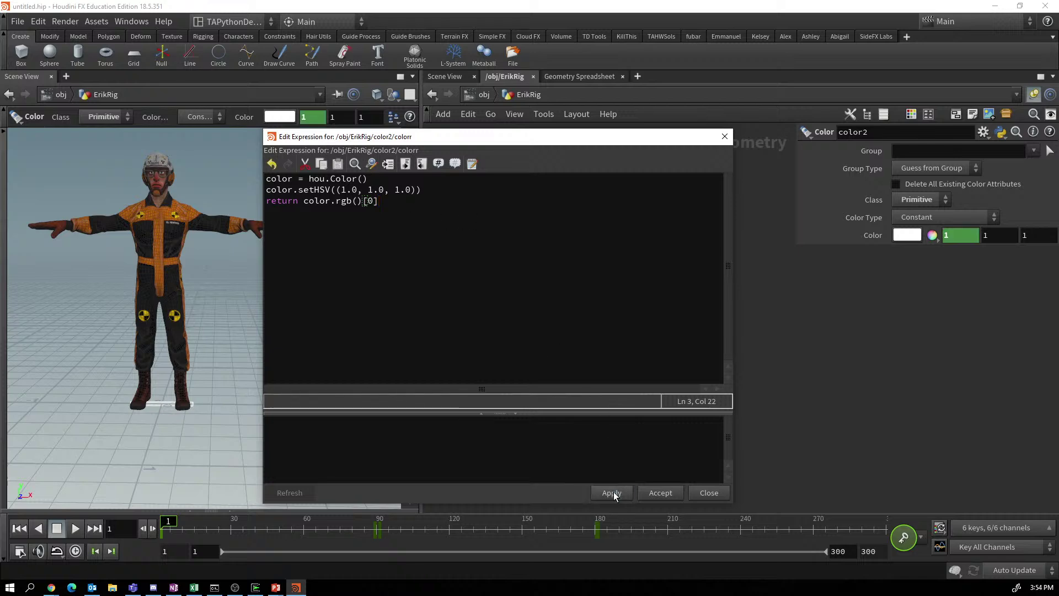
pyautogui.click(667, 495)
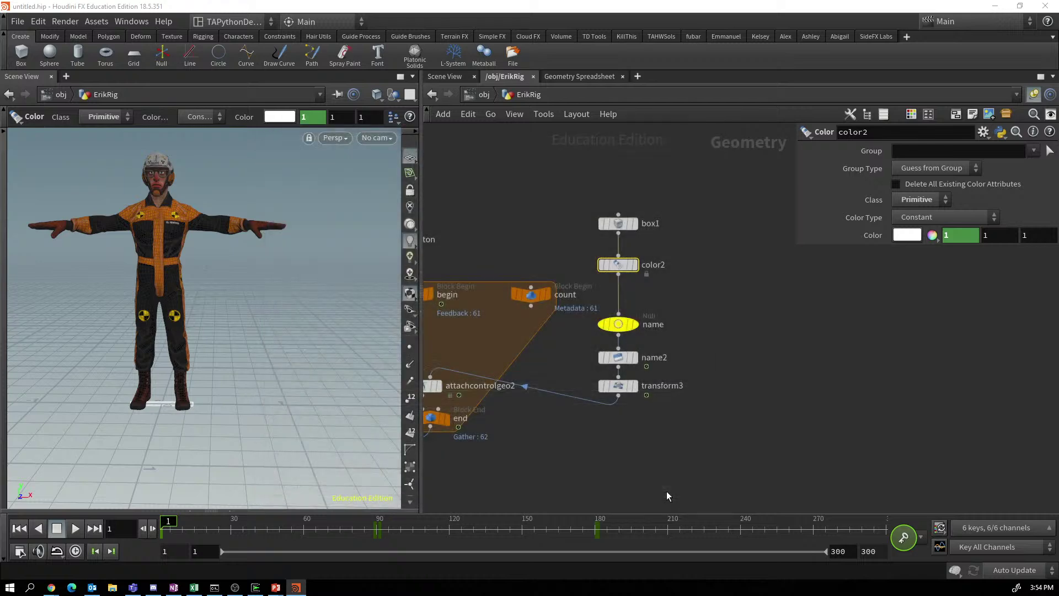
# Examine rigpose2's pose controls on the character and the expression behind its hip_l X rotation.
pyautogui.moveTo(555, 451); pyautogui.dragTo(822, 438, button='middle')
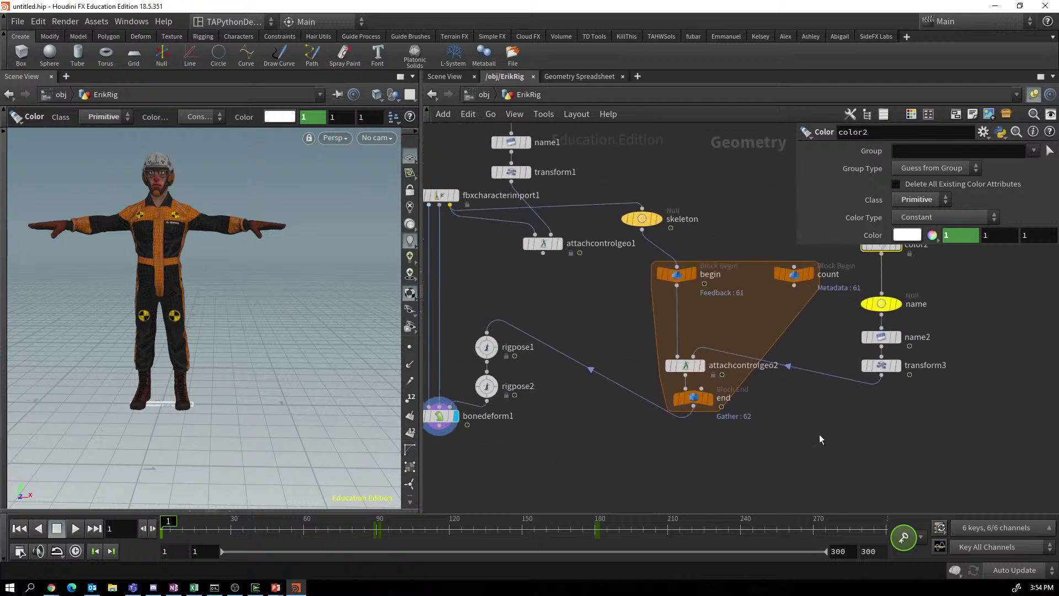
pyautogui.click(487, 387)
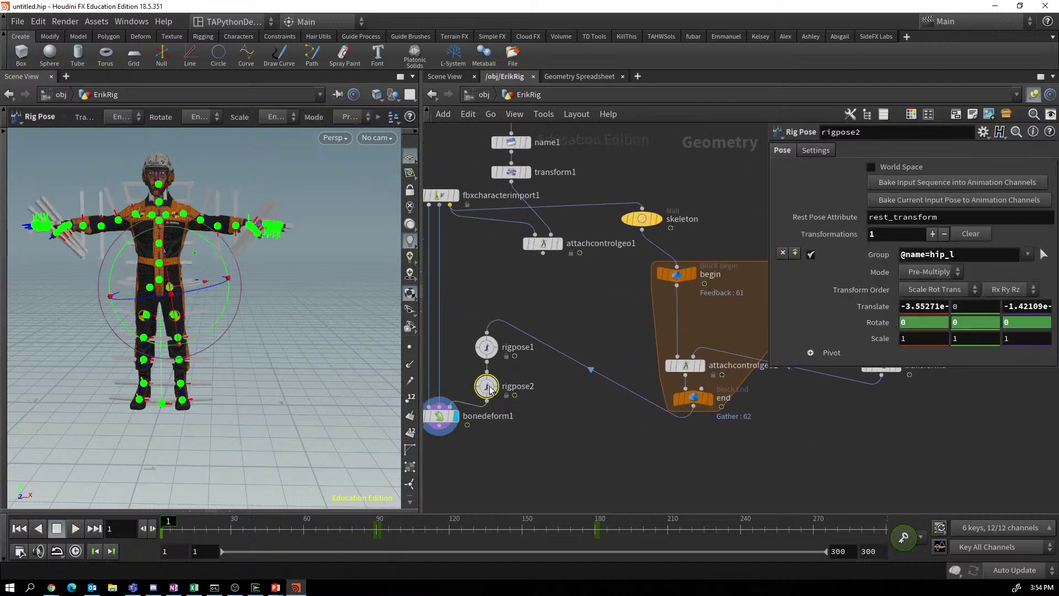
pyautogui.press('Escape')
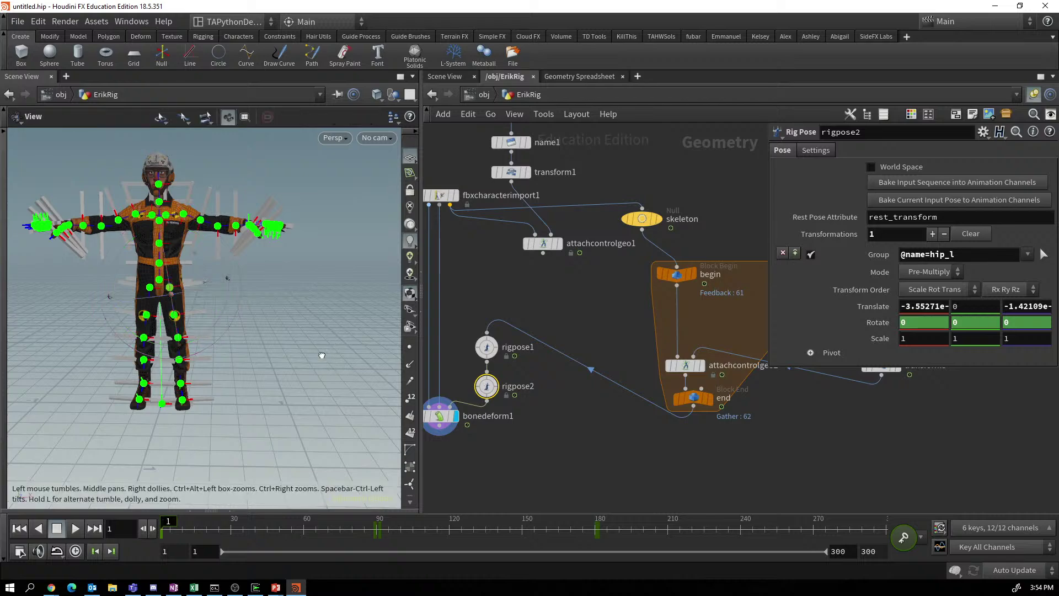
pyautogui.moveTo(322, 355)
pyautogui.mouseDown()
pyautogui.moveTo(246, 366)
pyautogui.moveTo(232, 352)
pyautogui.moveTo(309, 349)
pyautogui.mouseUp()
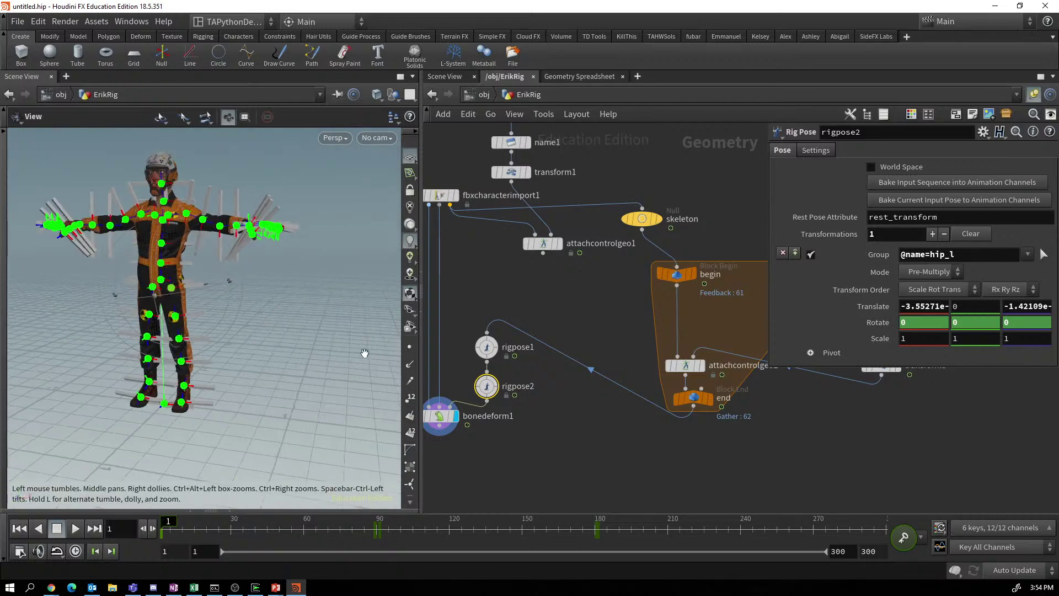
pyautogui.press('Return')
pyautogui.moveTo(882, 454); pyautogui.dragTo(742, 446, button='middle')
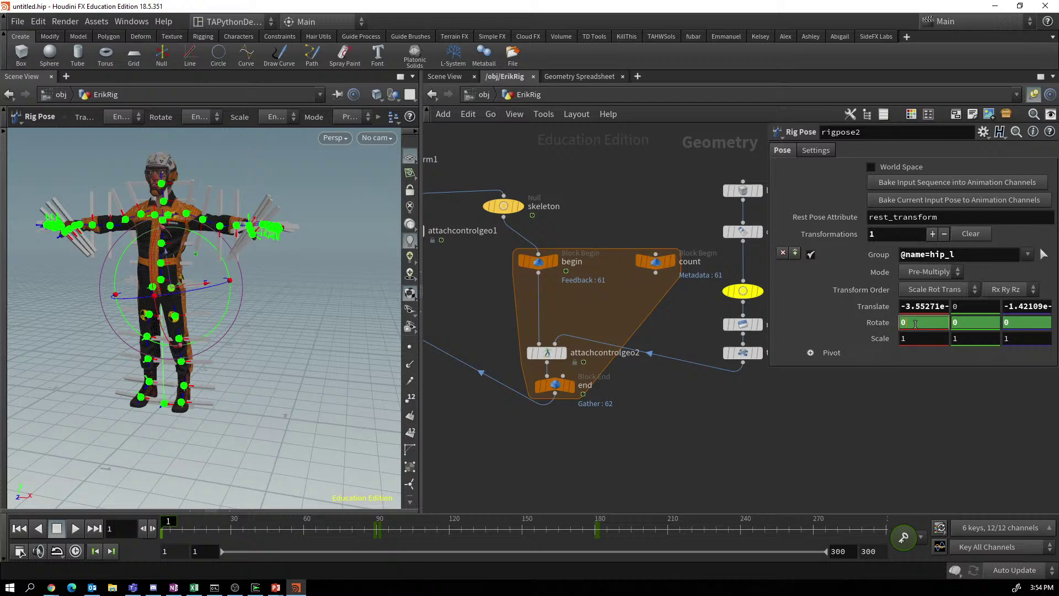
pyautogui.hotkey('alt', 'e')
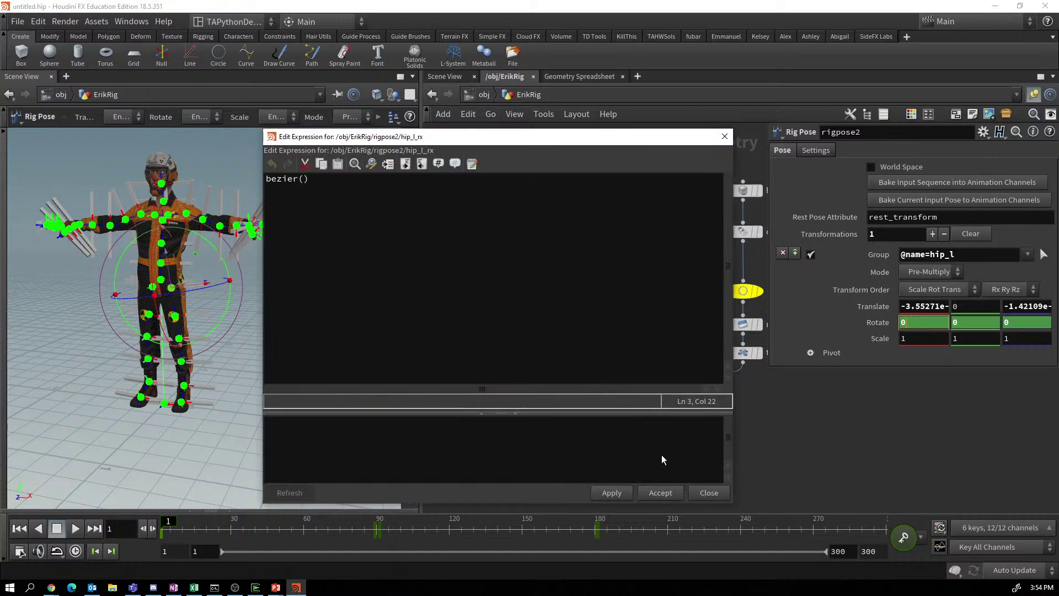
pyautogui.click(703, 494)
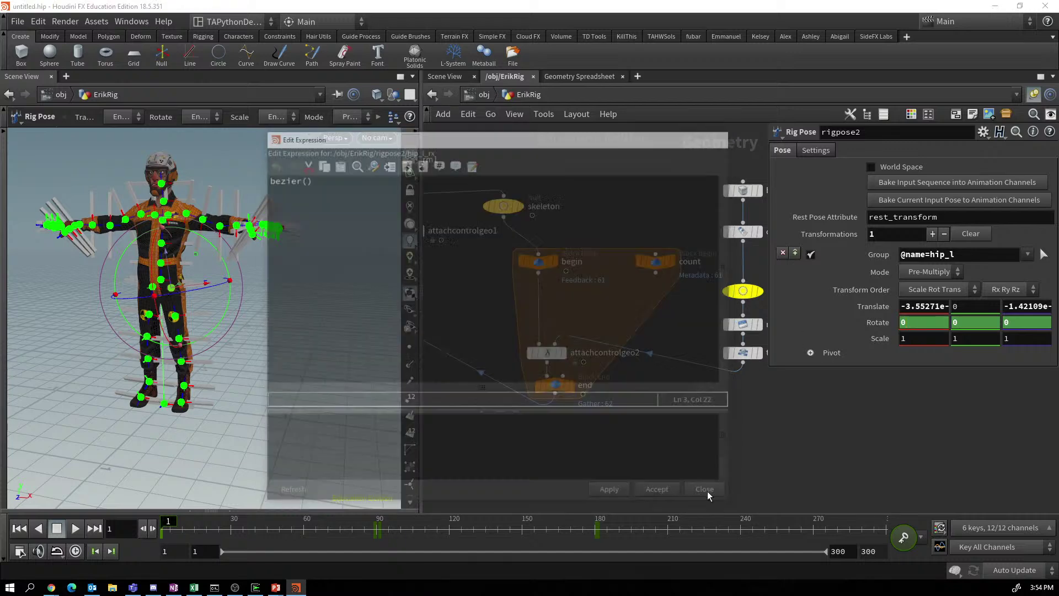
# In color2's red channel expression, add a second line beginning red = (360*ch('../count/iter').
pyautogui.moveTo(659, 230); pyautogui.dragTo(587, 241, button='middle')
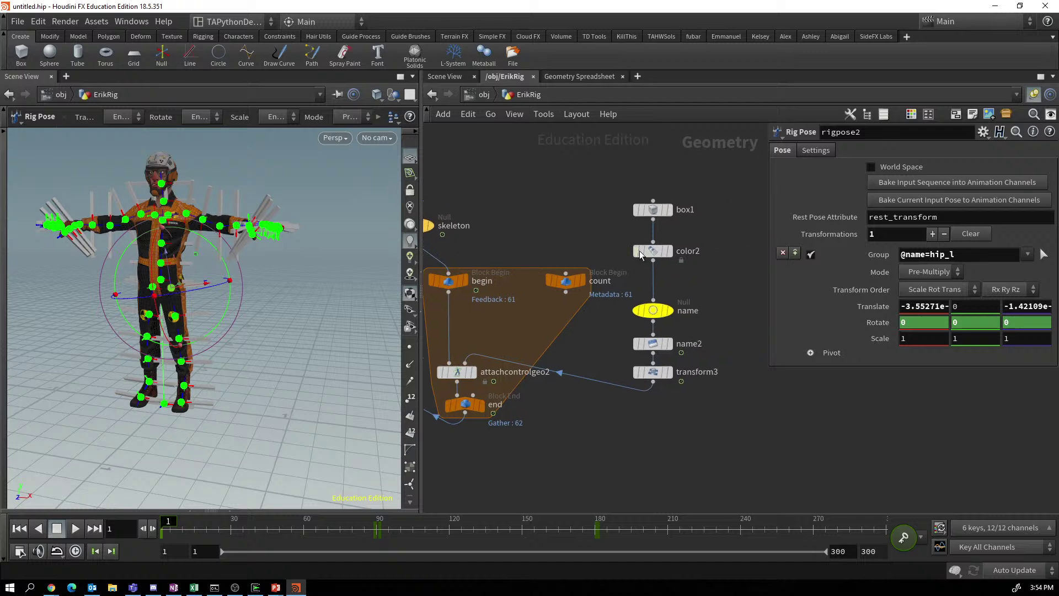
pyautogui.click(654, 251)
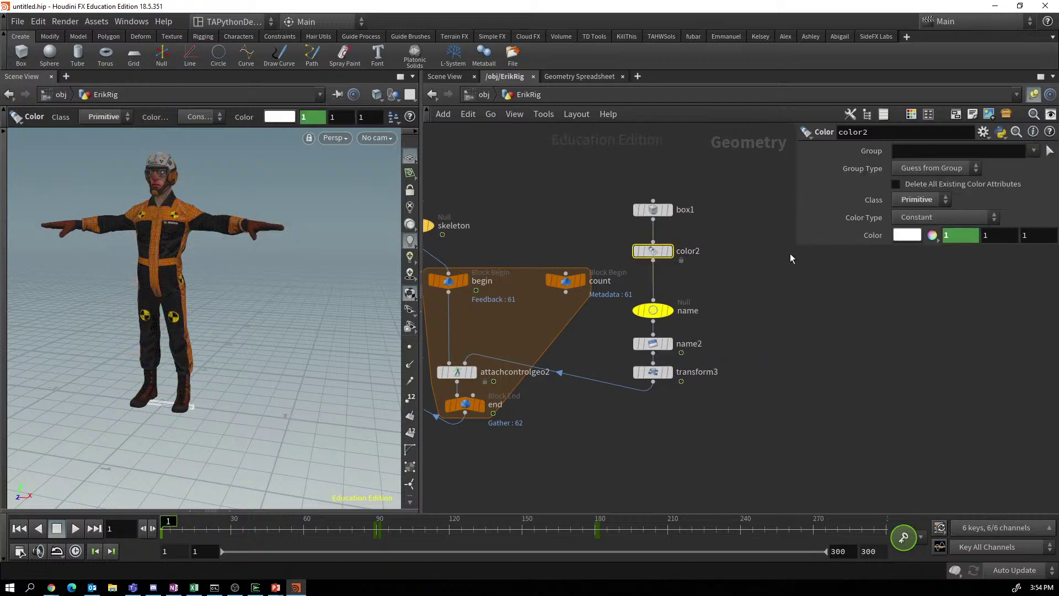
pyautogui.click(963, 239)
pyautogui.hotkey('alt', 'e')
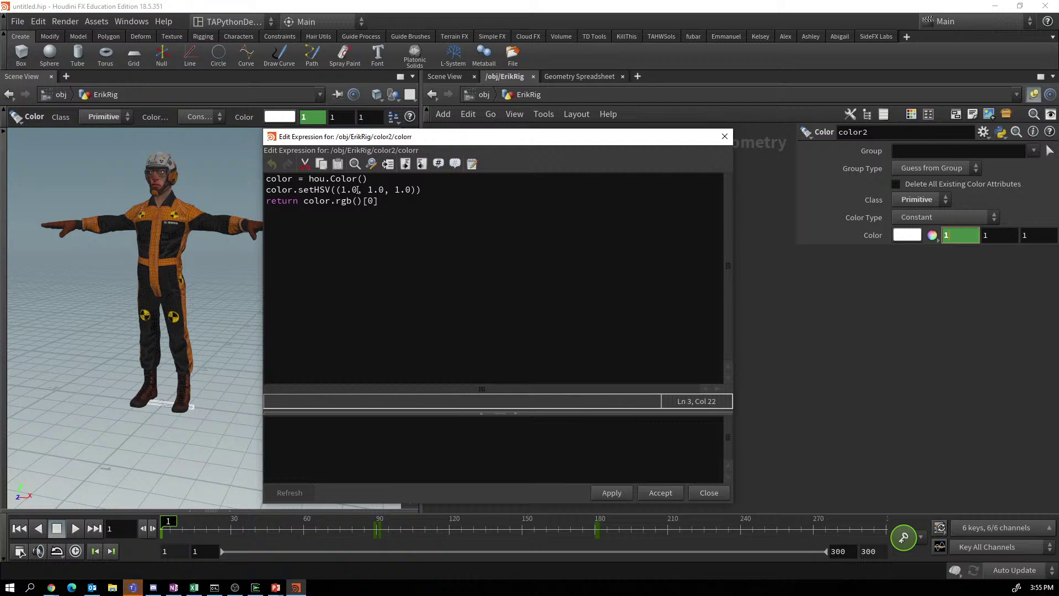
pyautogui.click(390, 179)
pyautogui.press('Return')
pyautogui.write('red')
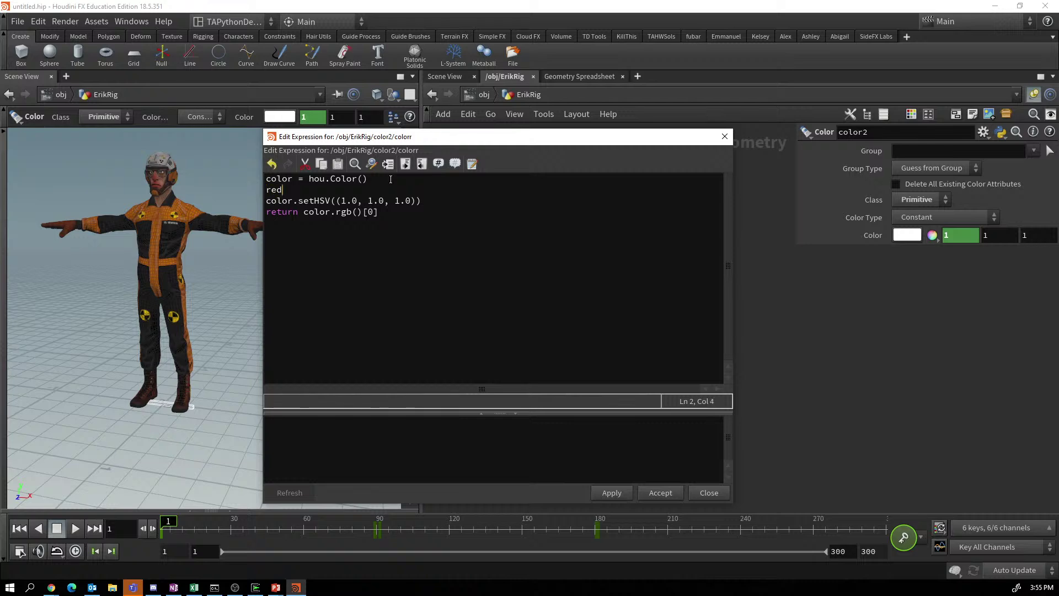
pyautogui.write(' =')
pyautogui.write('(360')
pyautogui.write("*ch('")
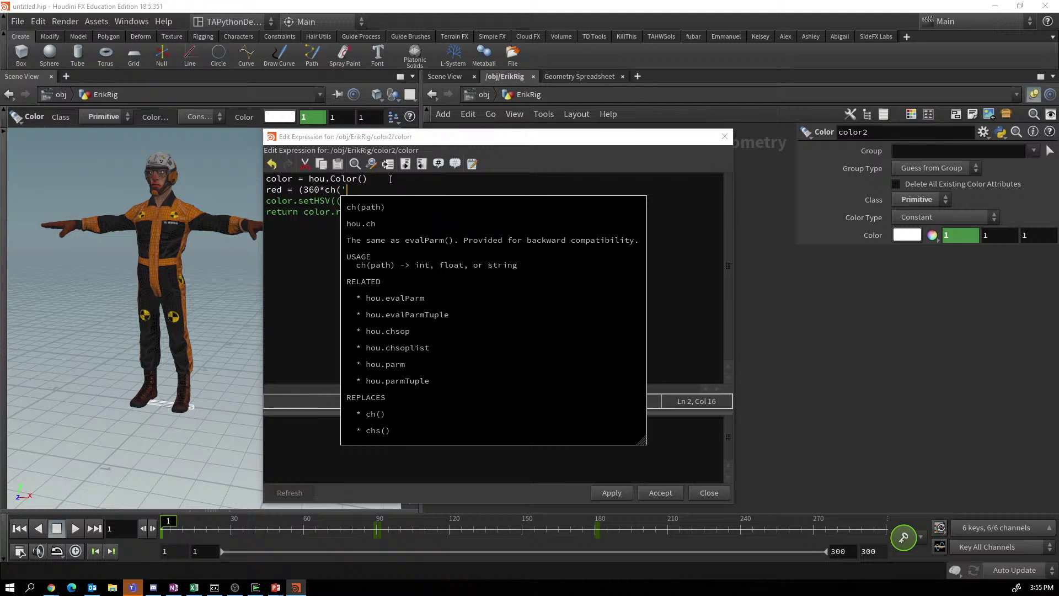
pyautogui.write('.')
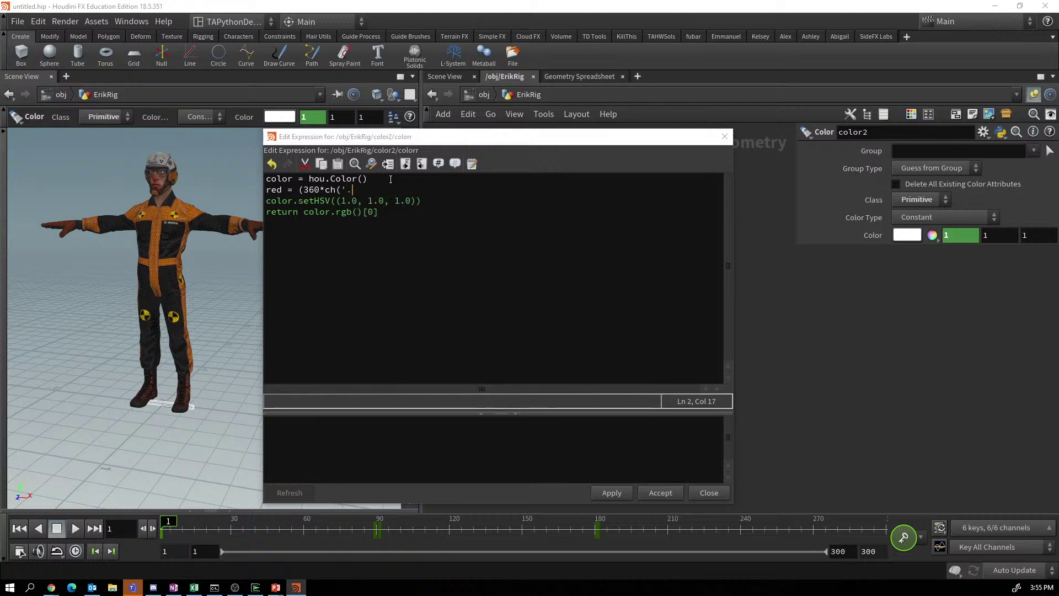
pyautogui.write('./count')
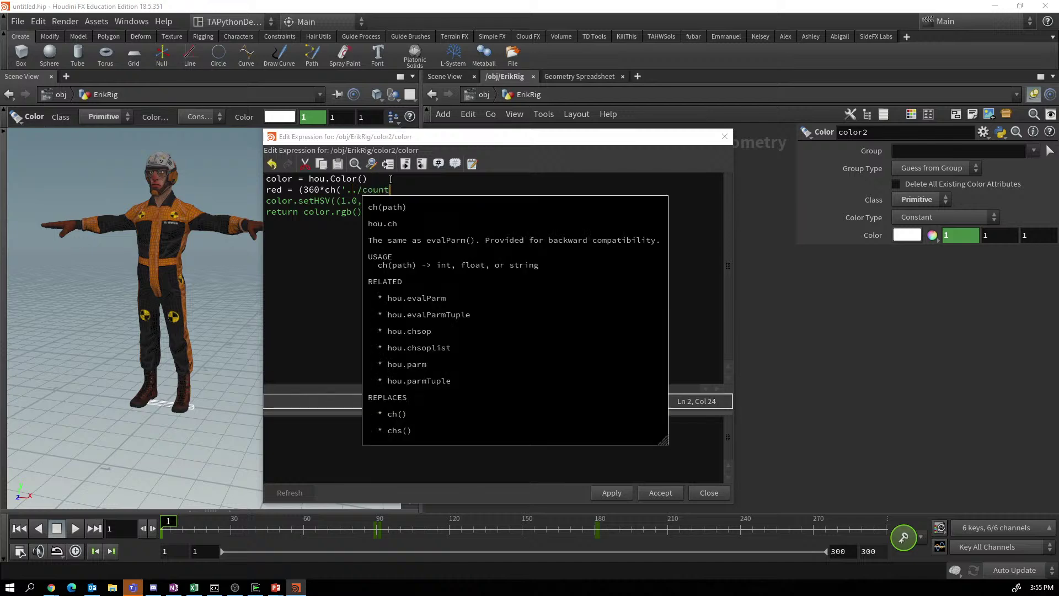
pyautogui.write("/iter')")
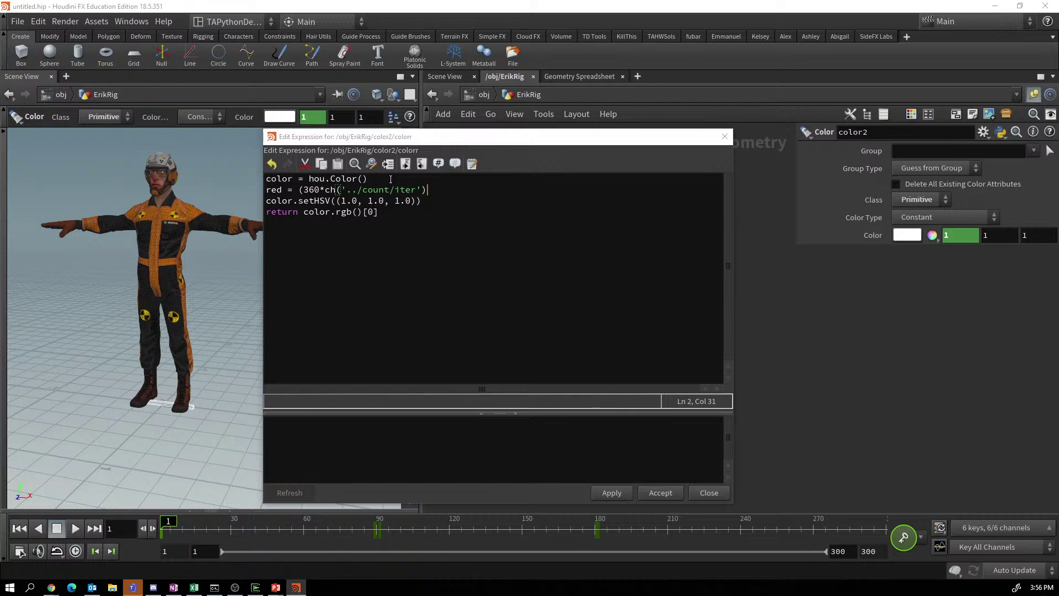
# Complete the new line by dividing the iteration term by ch('../end/iterations').
pyautogui.write('/')
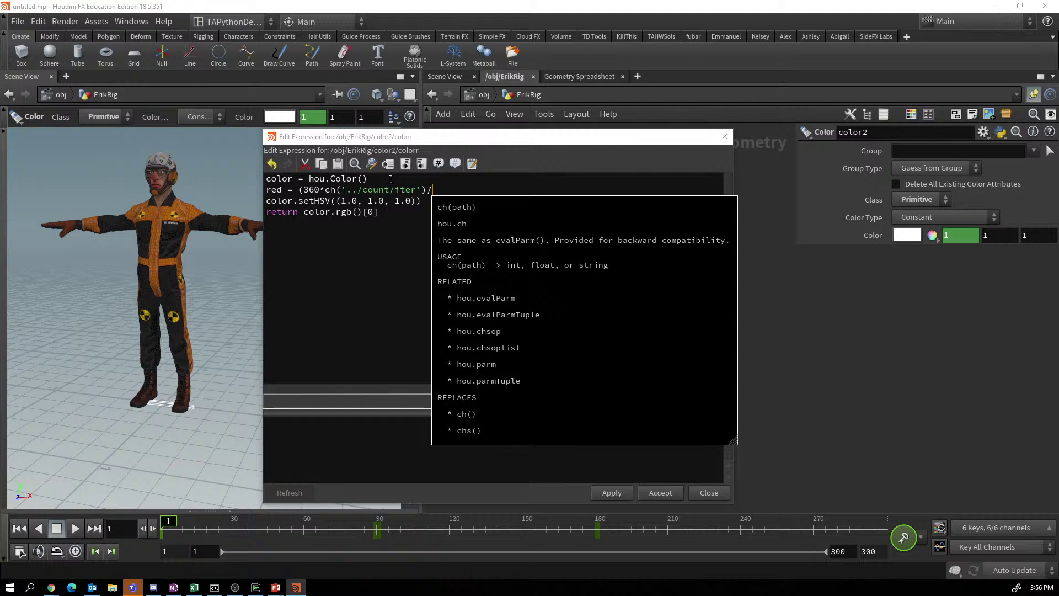
pyautogui.write('ch(')
pyautogui.write("'")
pyautogui.write('../e')
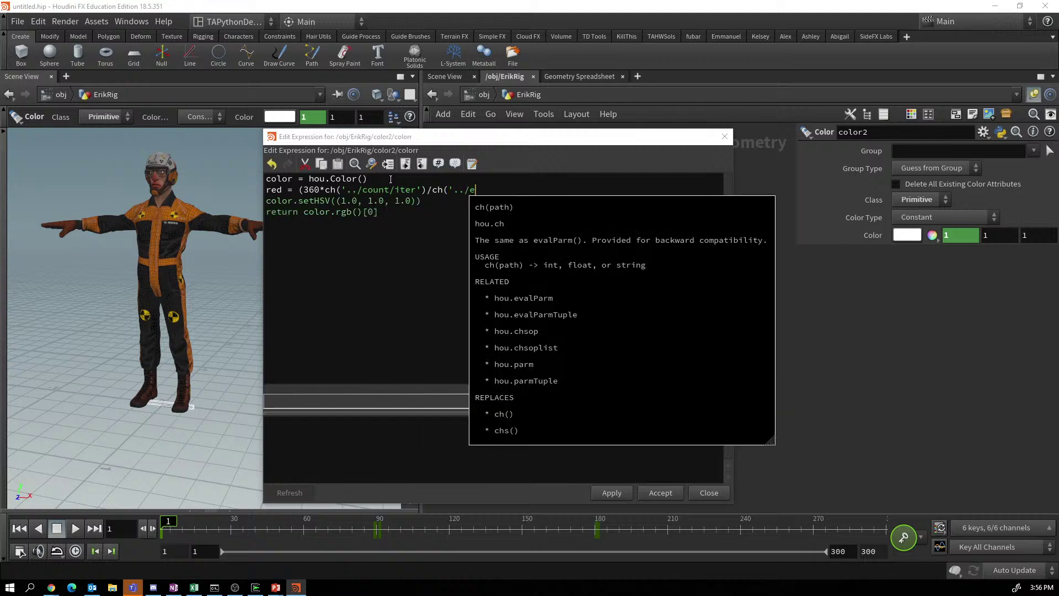
pyautogui.write("nd/iterations'")
pyautogui.write(')')
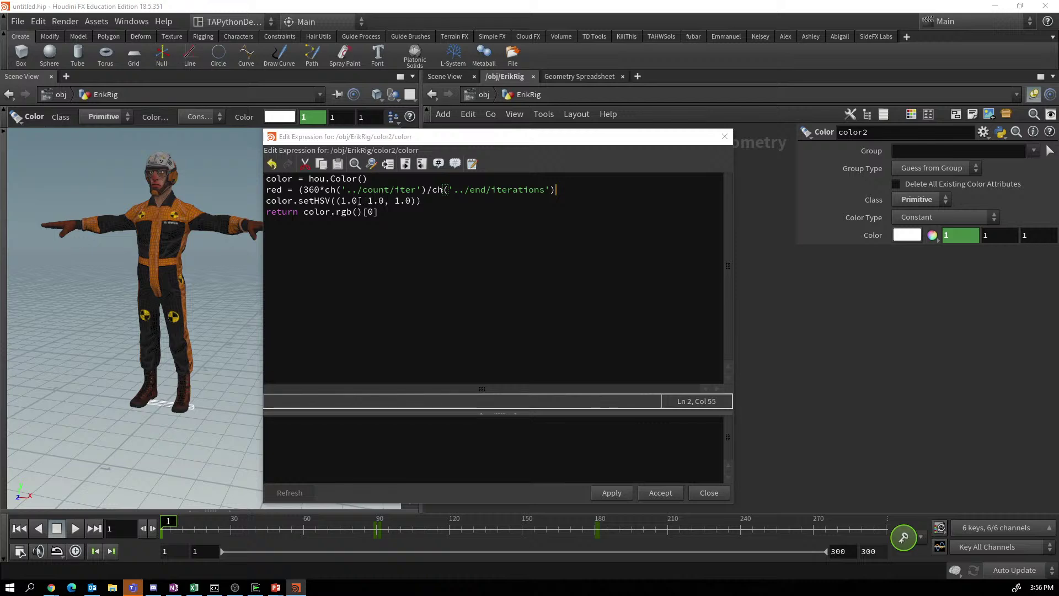
# Rename the variable to hue, use it as the first setHSV value, and apply the expression.
pyautogui.click(356, 200)
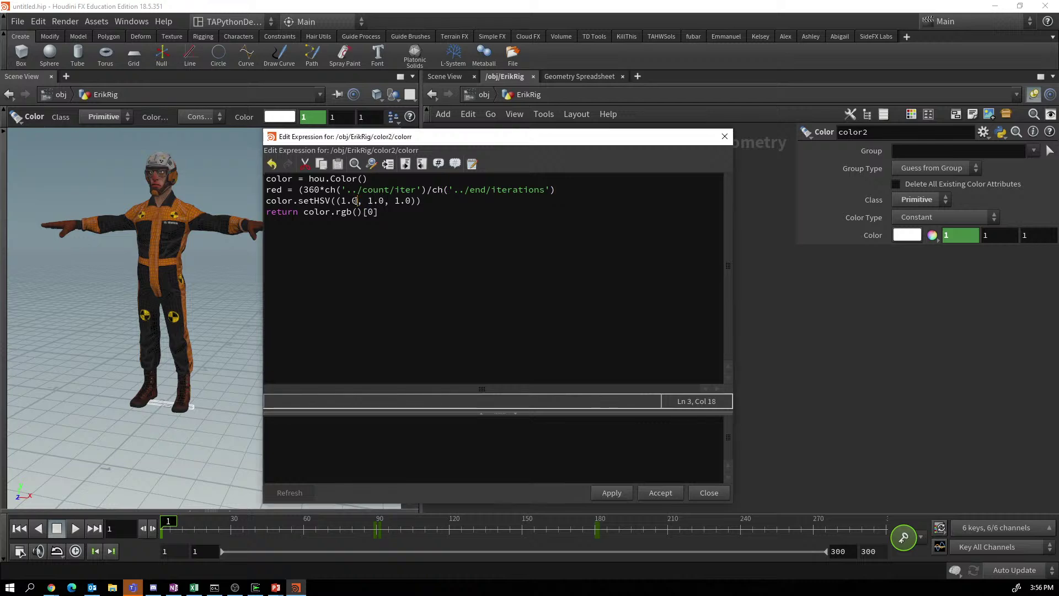
pyautogui.moveTo(355, 201); pyautogui.dragTo(342, 201)
pyautogui.write('red')
pyautogui.moveTo(282, 190); pyautogui.dragTo(268, 190)
pyautogui.write('hue')
pyautogui.click(355, 201)
pyautogui.press('BackSpace')
pyautogui.press('BackSpace')
pyautogui.press('BackSpace')
pyautogui.write('hue')
pyautogui.click(610, 494)
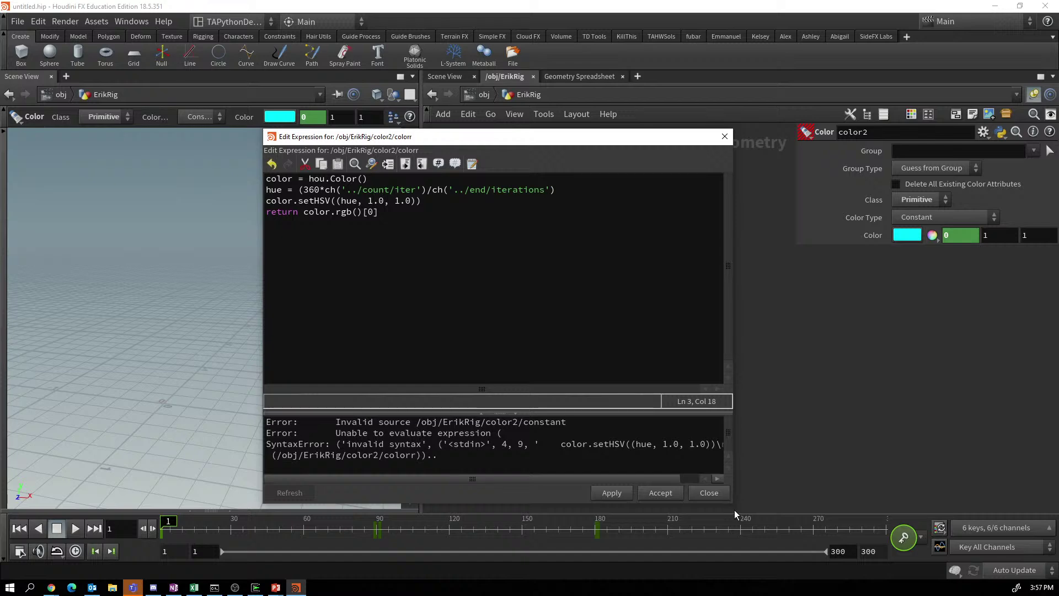
# Widen the expression editor, add the missing closing parenthesis after ch('../count/iter'), and reapply the expression.
pyautogui.moveTo(732, 503); pyautogui.dragTo(896, 513)
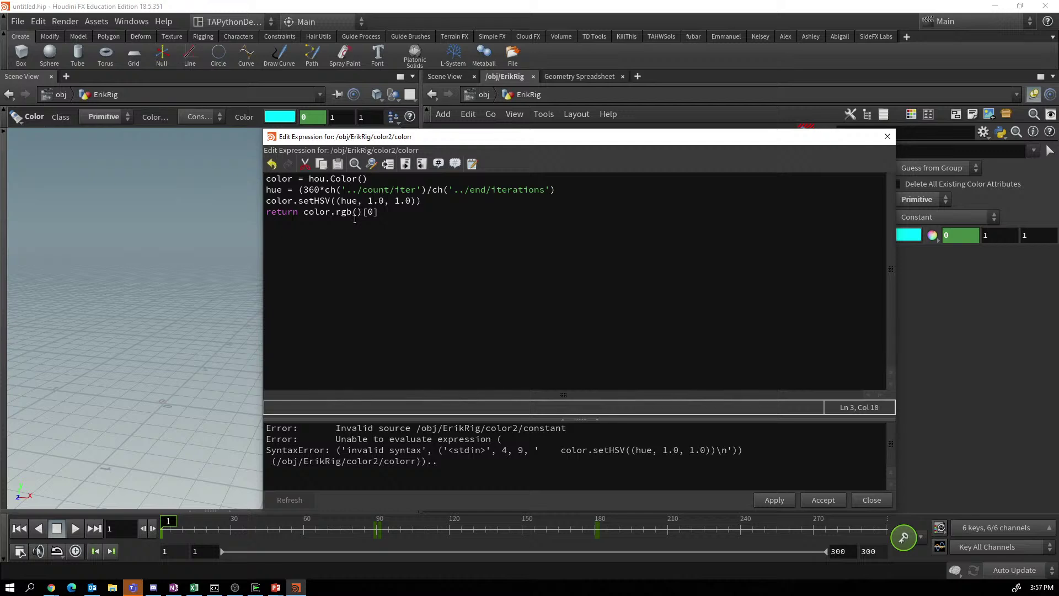
pyautogui.click(426, 190)
pyautogui.write(')')
pyautogui.click(774, 500)
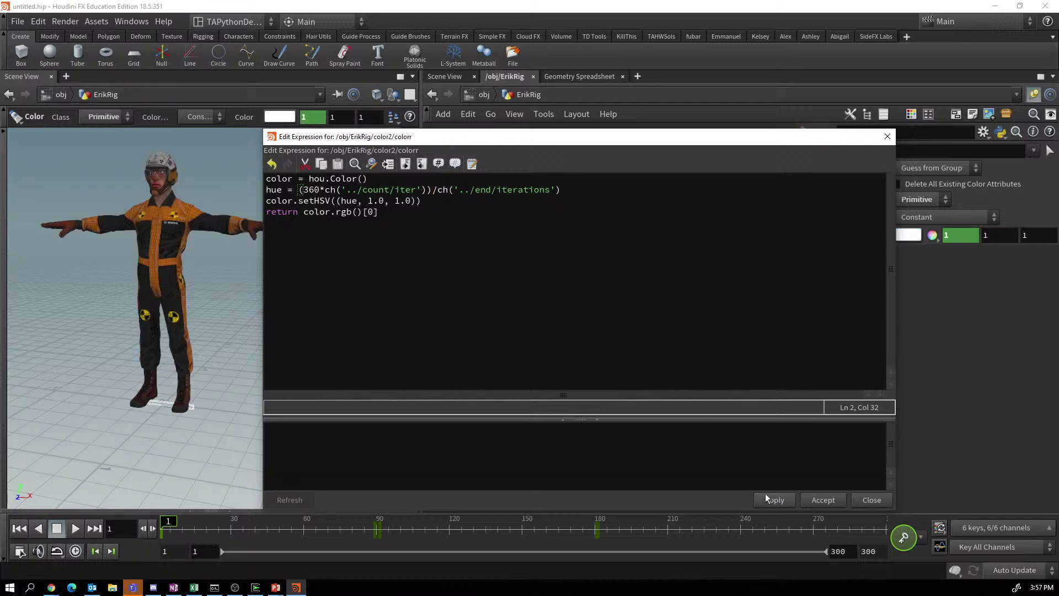
# Accept the red expression and copy all of it into color2's green channel, changing the returned index to color.rgb()[1].
pyautogui.moveTo(770, 141); pyautogui.dragTo(595, 133)
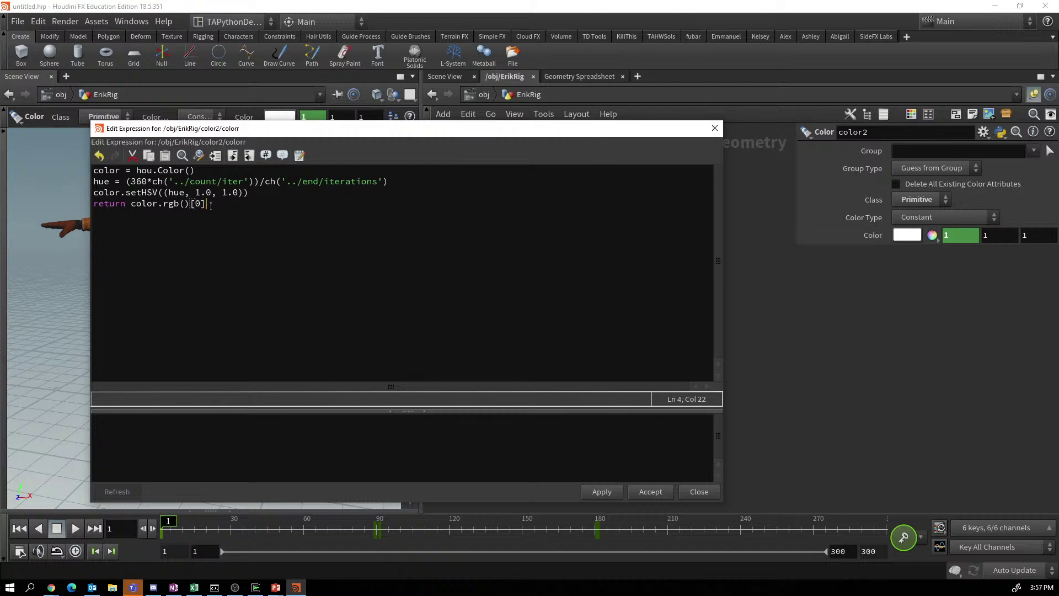
pyautogui.moveTo(213, 206); pyautogui.dragTo(72, 173)
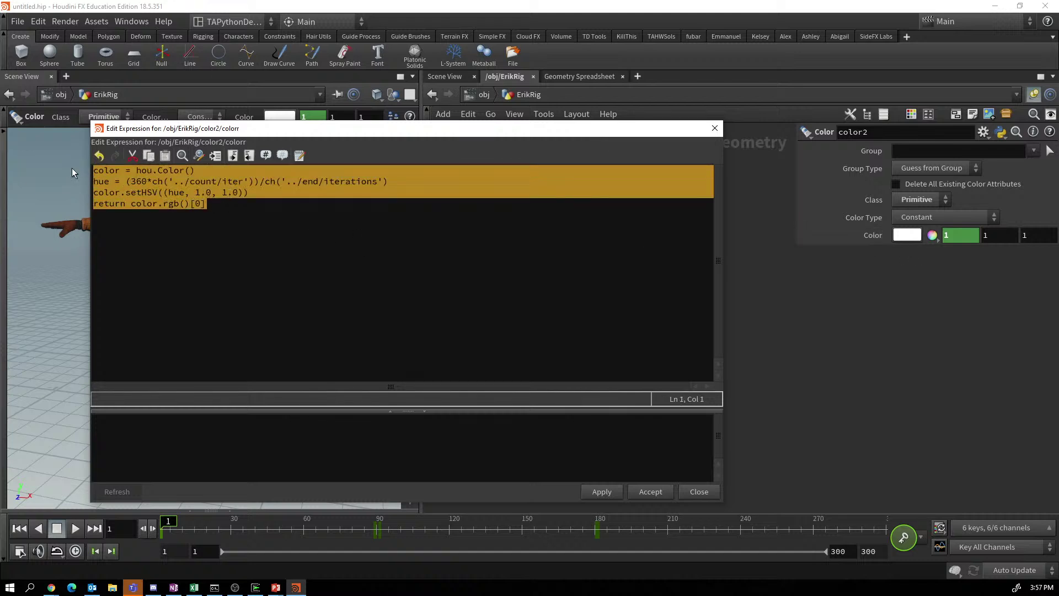
pyautogui.click(651, 491)
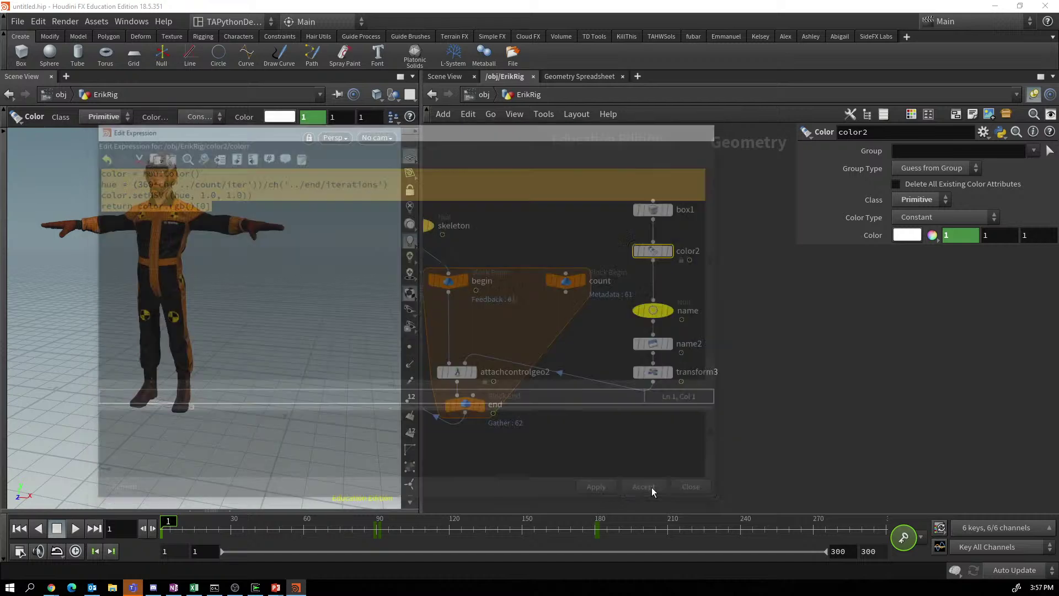
pyautogui.click(993, 237)
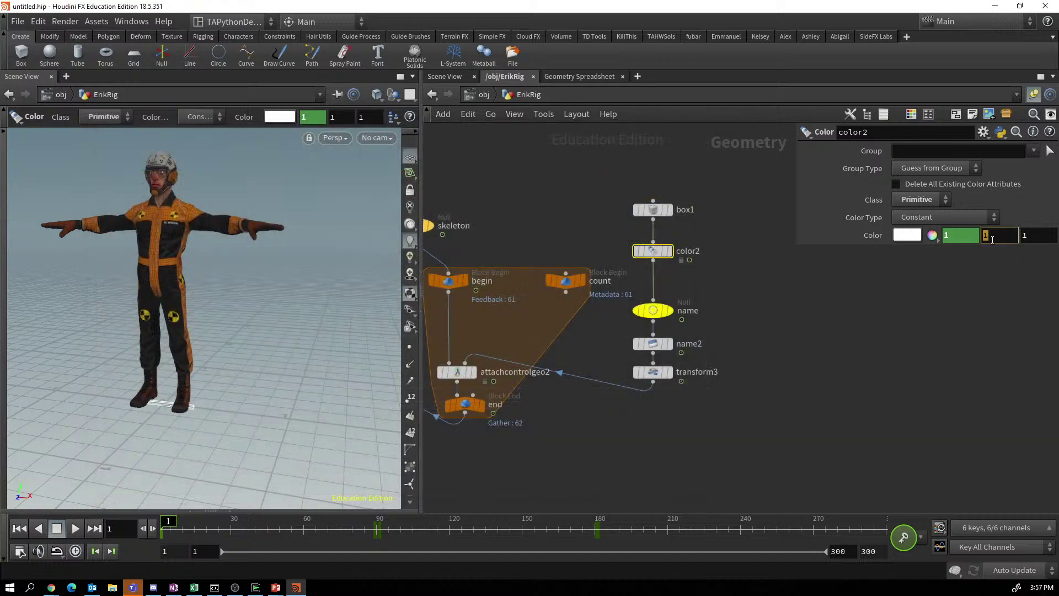
pyautogui.hotkey('ctrl', 'v')
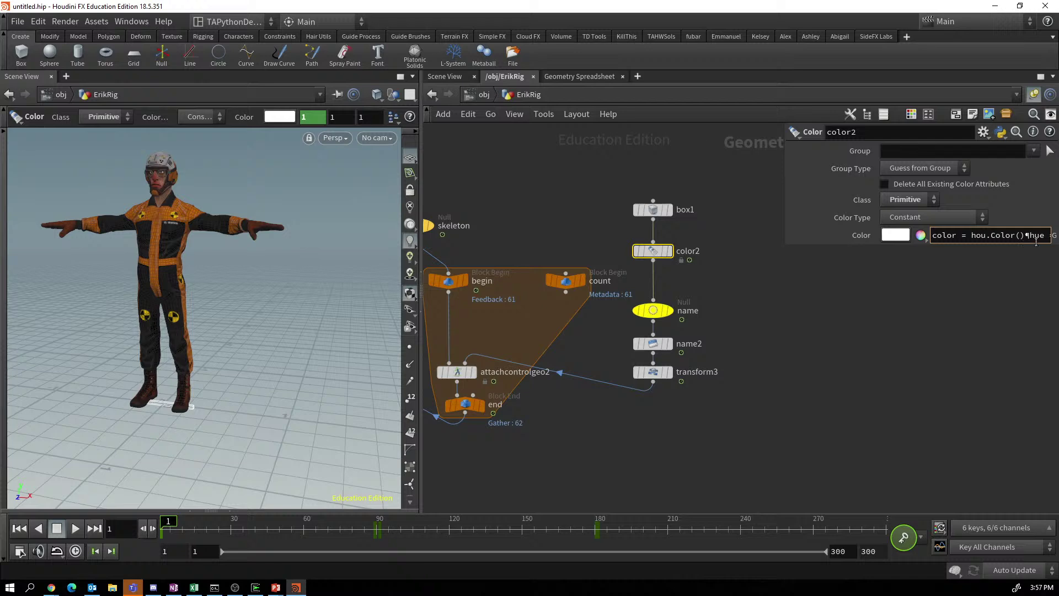
pyautogui.moveTo(1020, 236); pyautogui.dragTo(1058, 237)
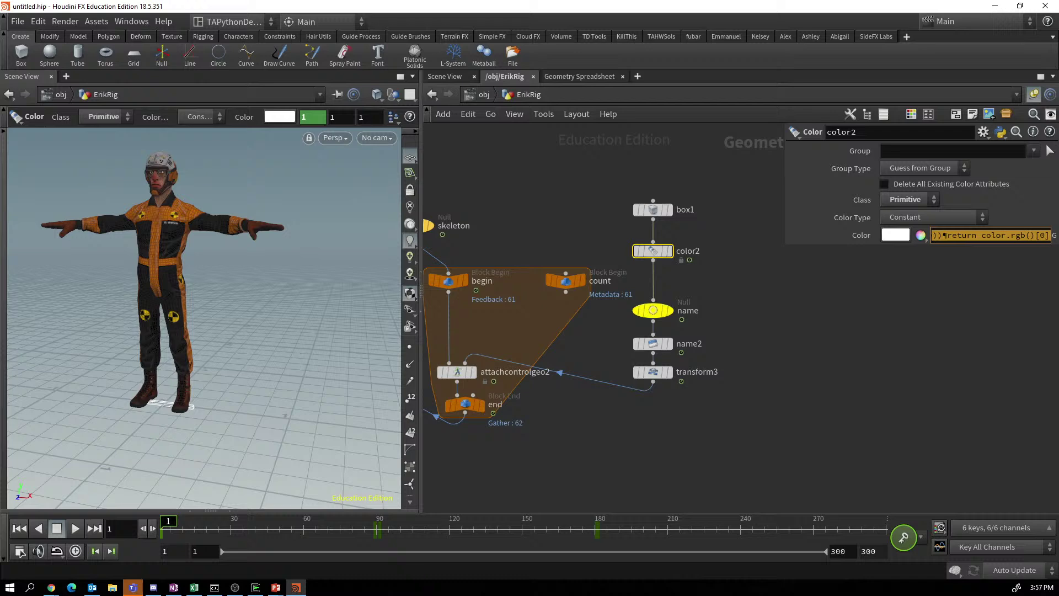
pyautogui.click(1046, 235)
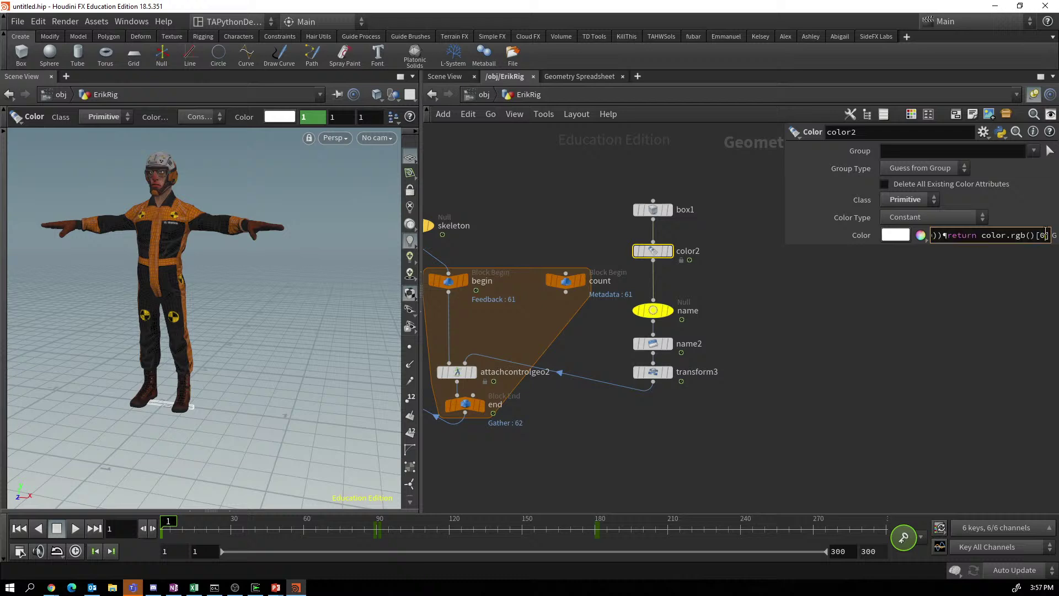
pyautogui.press('BackSpace')
pyautogui.write('1')
pyautogui.press('Tab')
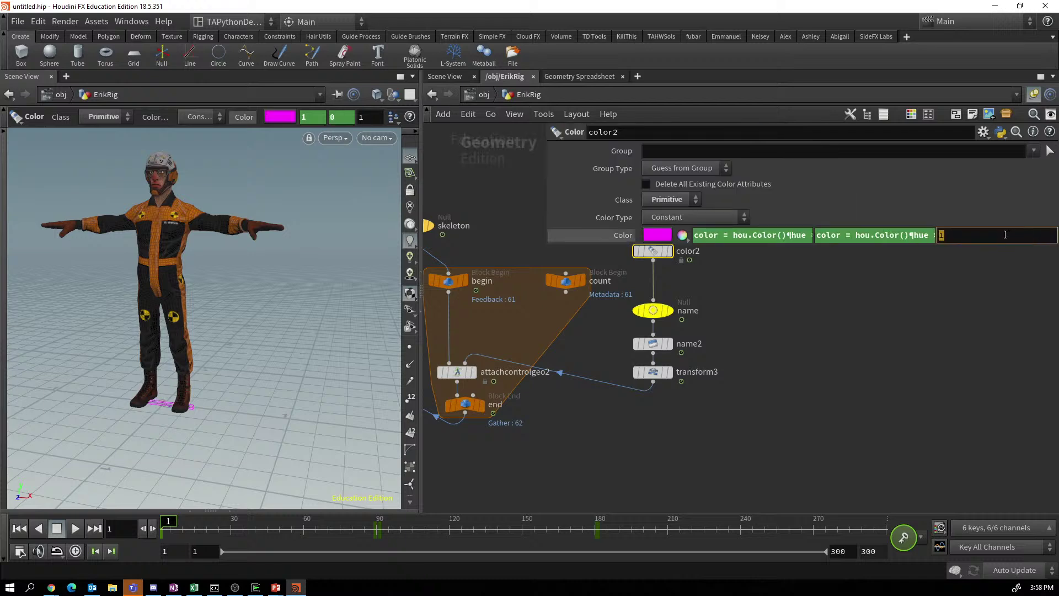
# Paste the same expression into color2's blue channel and change its returned index to color.rgb()[2].
pyautogui.hotkey('ctrl', 'v')
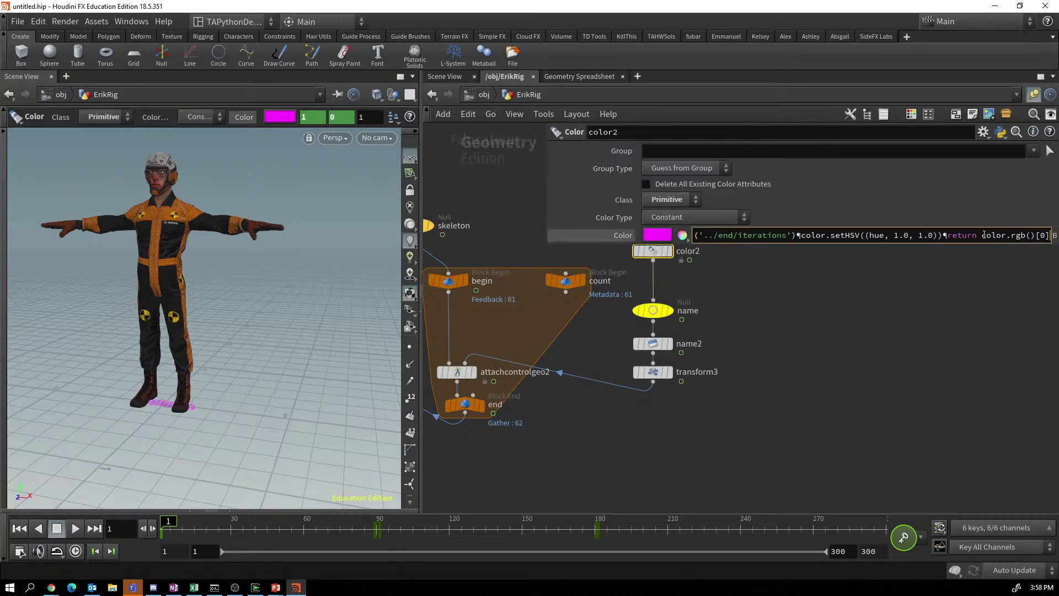
pyautogui.click(1047, 235)
pyautogui.press('BackSpace')
pyautogui.write('2')
pyautogui.press('Return')
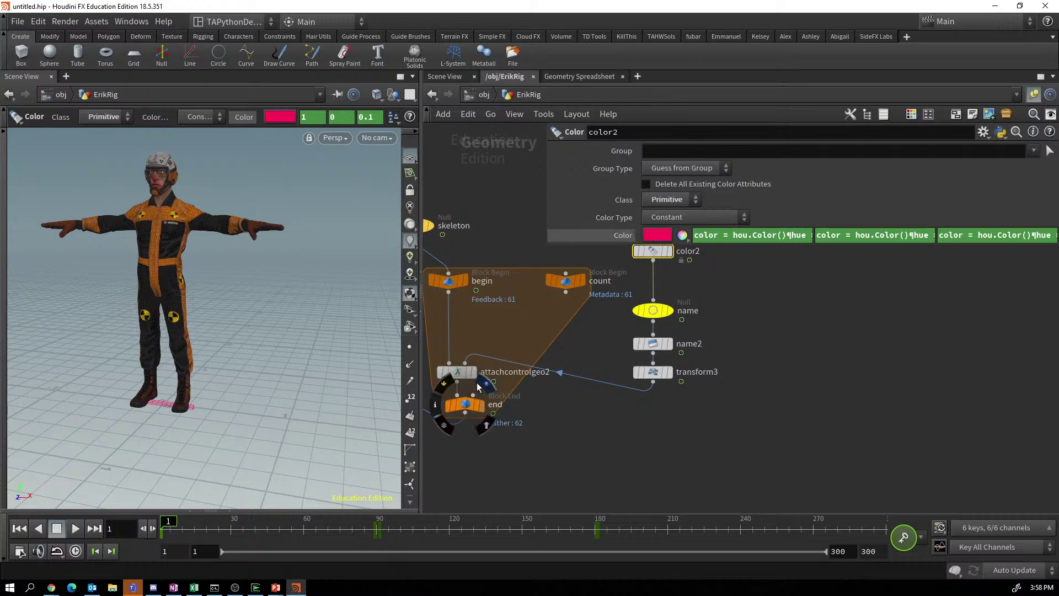
# Inspect the coloured box controls on the character through attachcontrolgeo2, bonedeform1 and rigpose2.
pyautogui.click(474, 374)
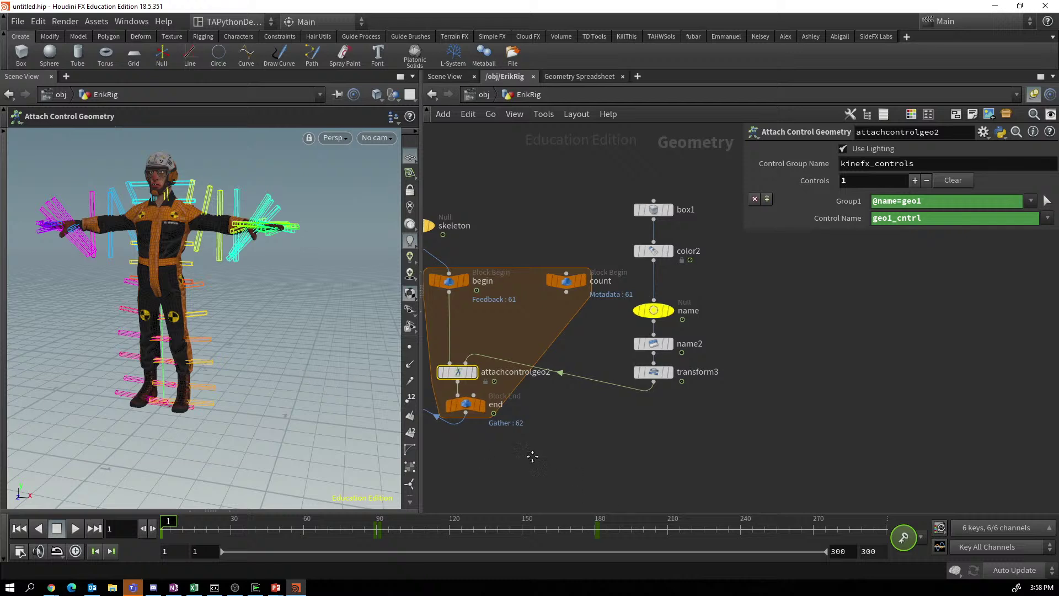
pyautogui.moveTo(532, 456); pyautogui.dragTo(778, 384, button='middle')
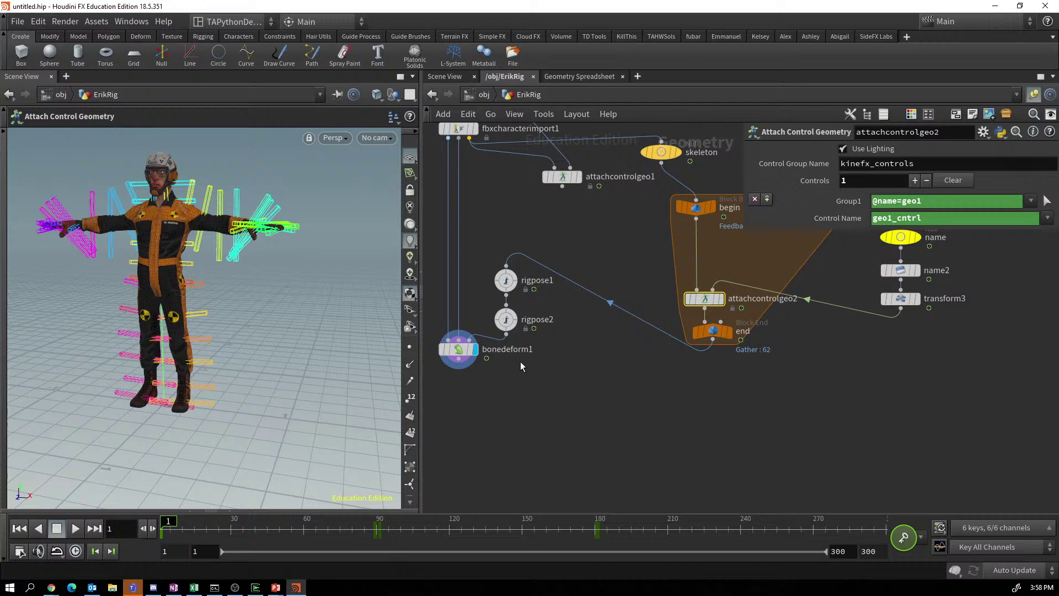
pyautogui.click(458, 350)
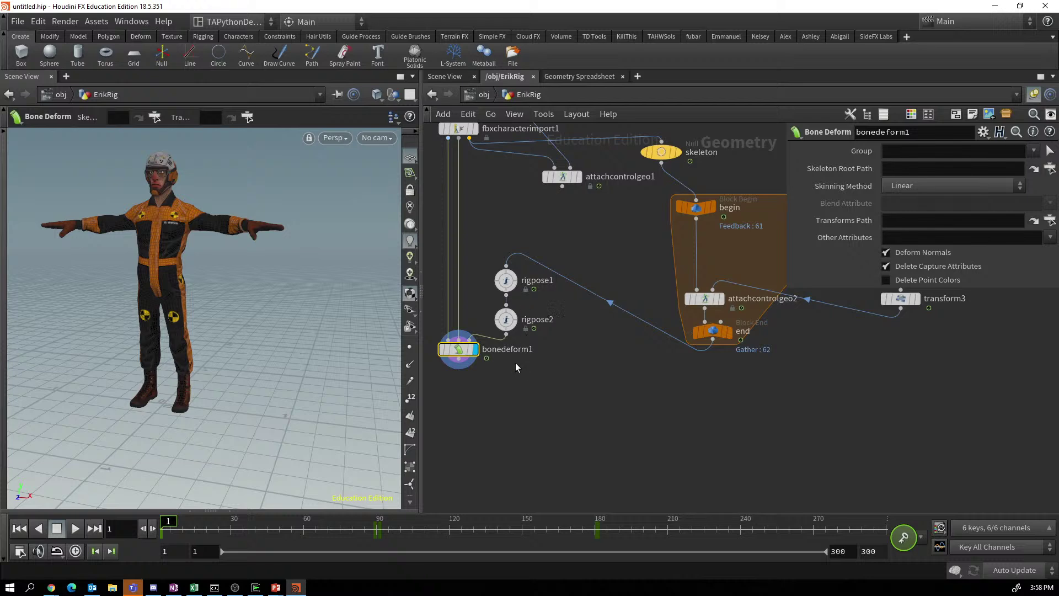
pyautogui.click(506, 320)
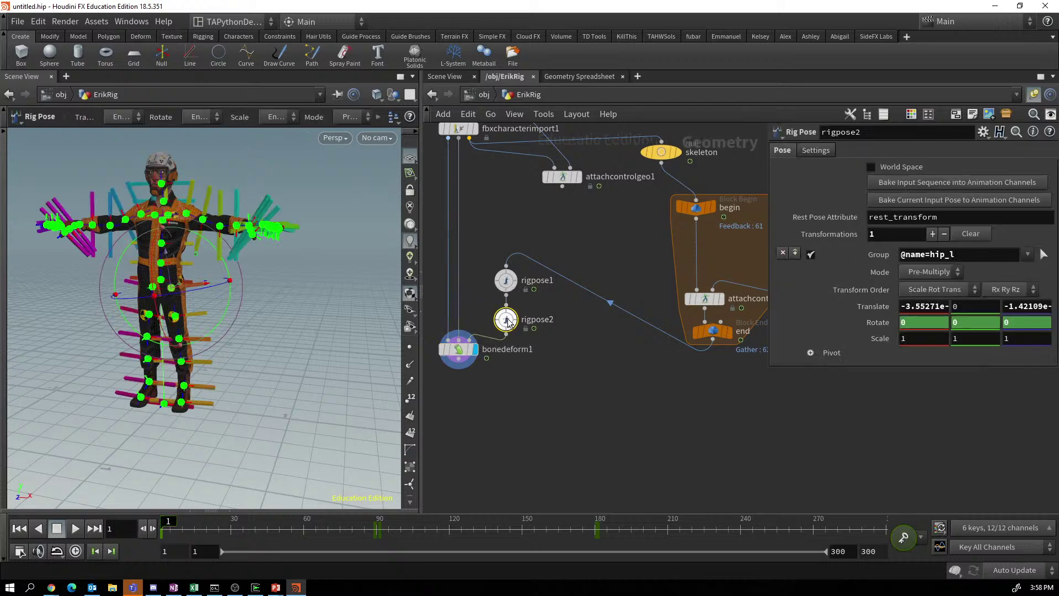
pyautogui.moveTo(278, 356); pyautogui.dragTo(291, 333)
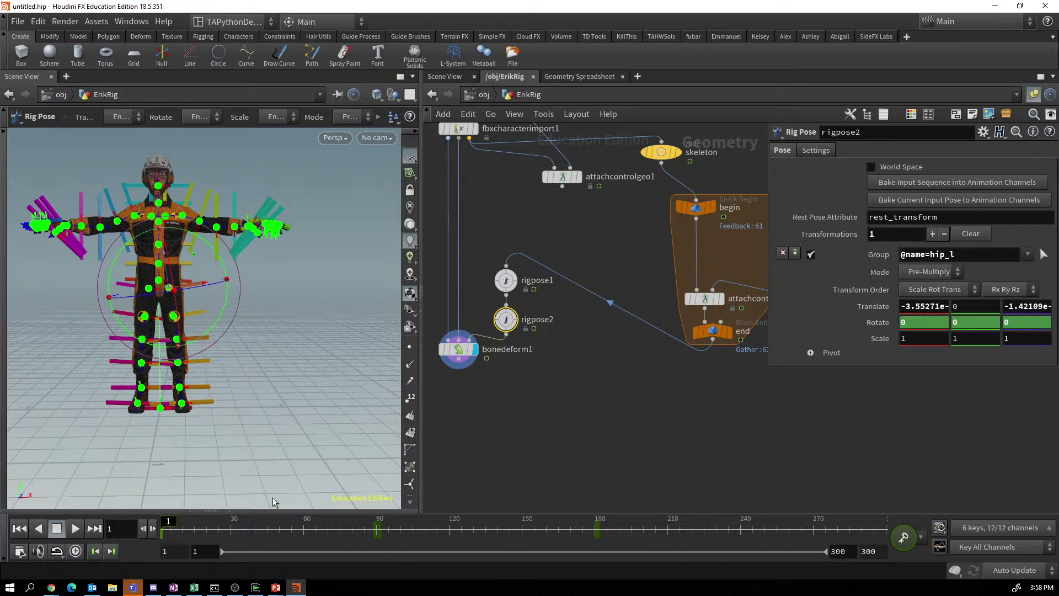
# Play the animation briefly with rigpose2 selected, stop it, and return to frame 1.
pyautogui.click(70, 528)
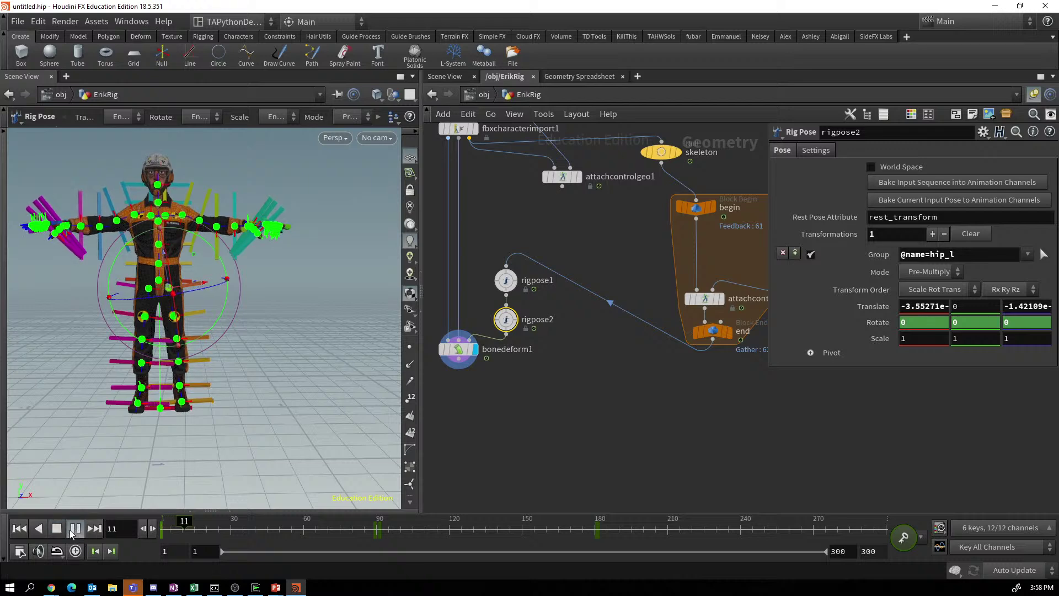
pyautogui.click(73, 528)
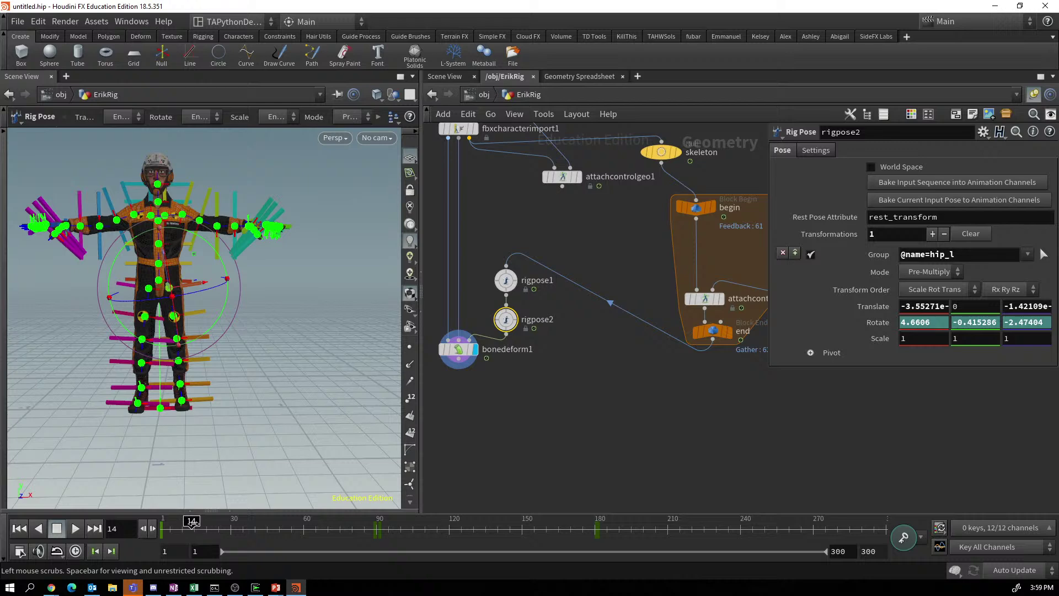
pyautogui.moveTo(192, 522); pyautogui.dragTo(162, 521)
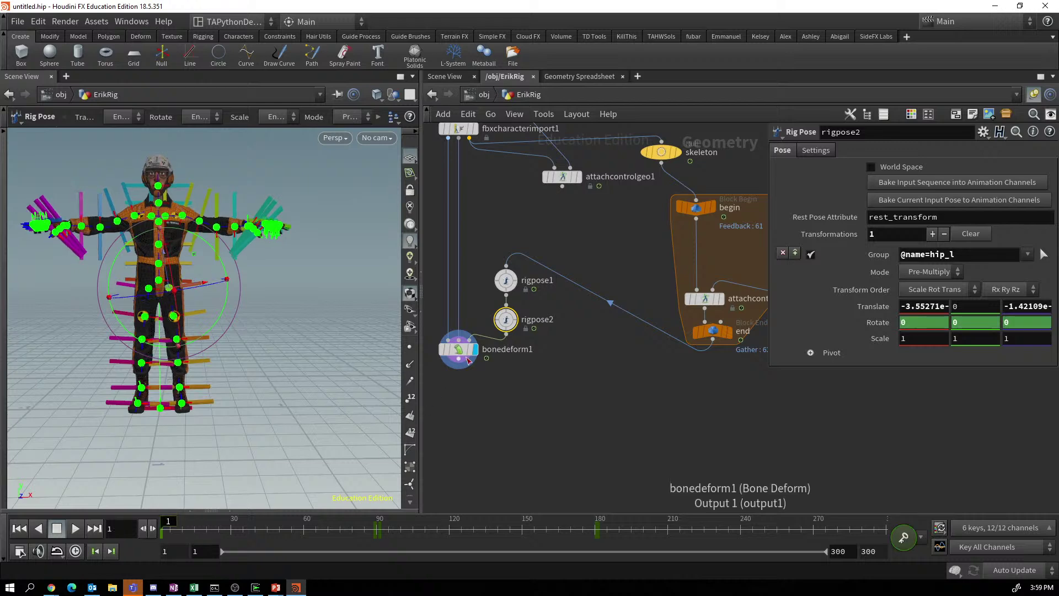
# Select bonedeform1, play the character animation to compare playback, and rewind to the first frame.
pyautogui.moveTo(465, 348)
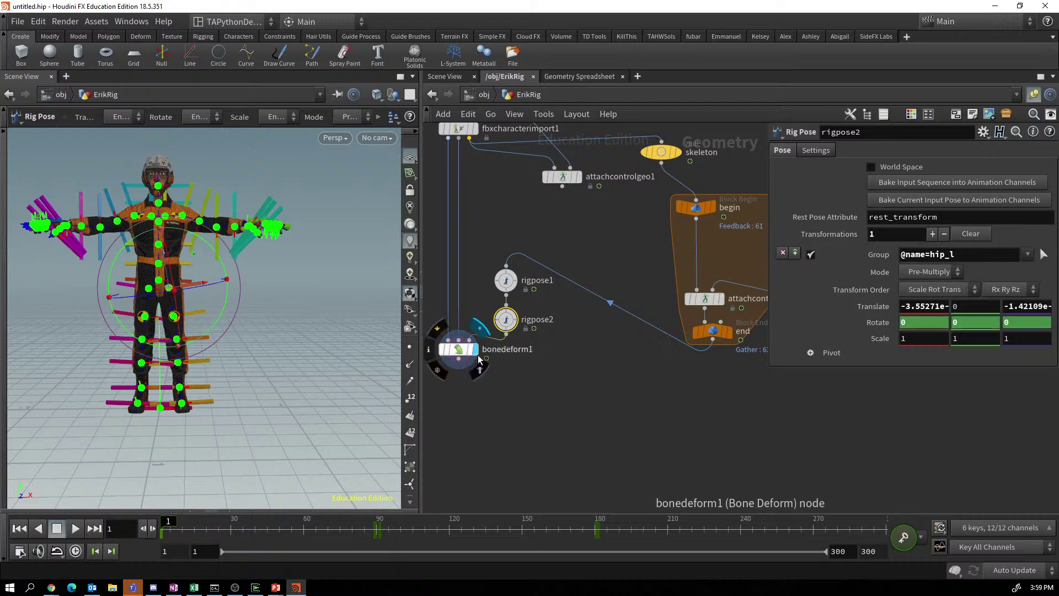
pyautogui.click(461, 348)
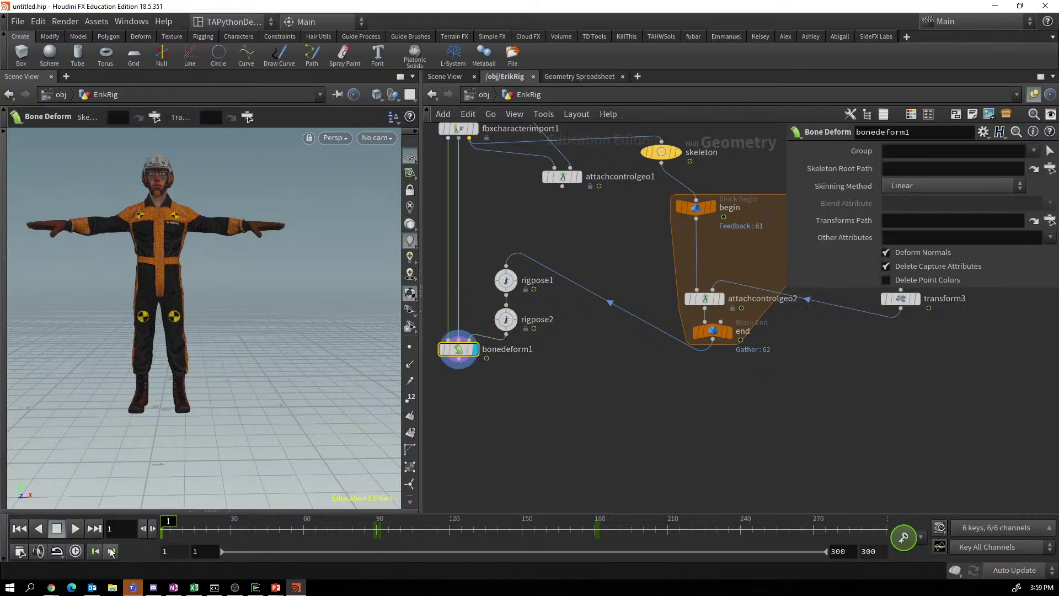
pyautogui.click(76, 528)
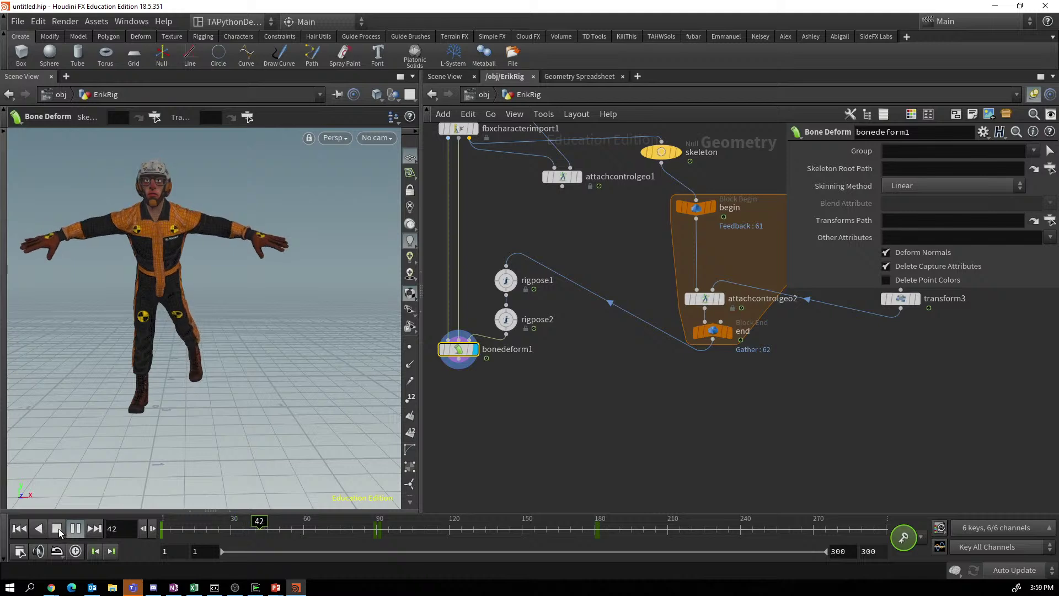
pyautogui.click(57, 528)
pyautogui.click(19, 529)
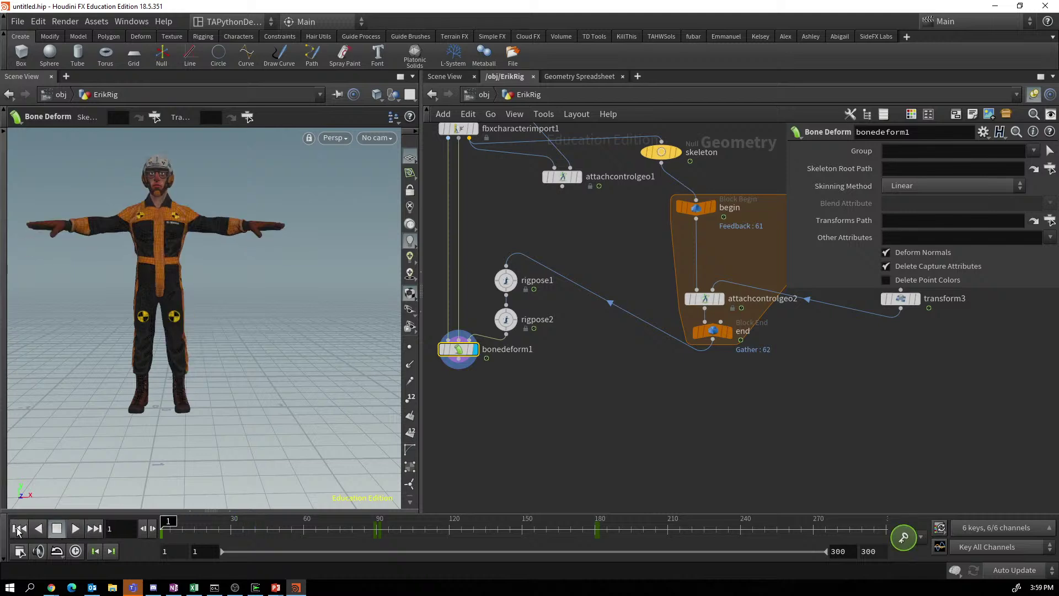
# Reselect rigpose2 to display its pose controls on the character.
pyautogui.moveTo(505, 321)
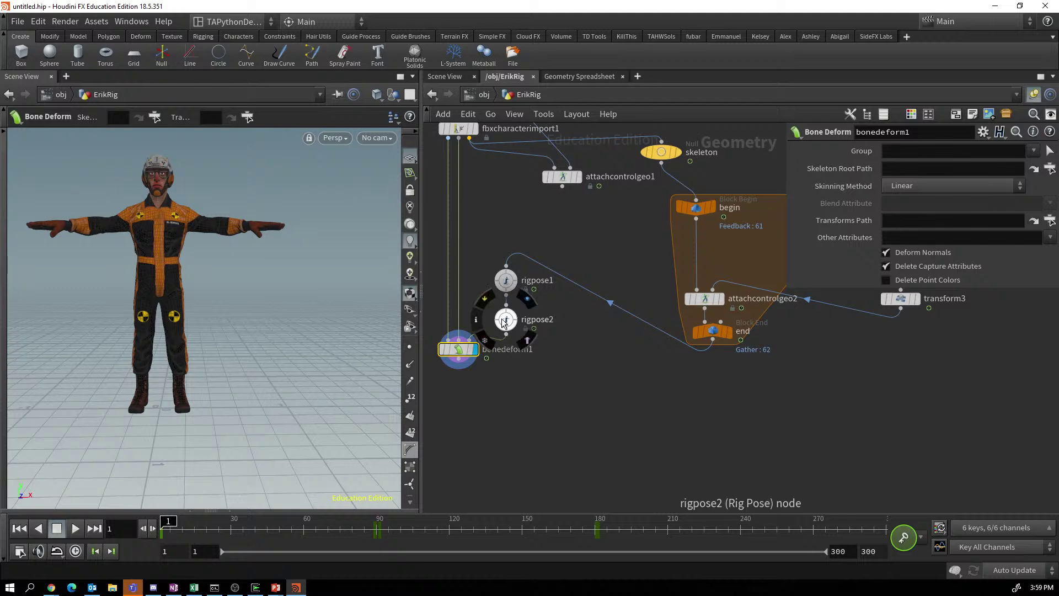
pyautogui.click(505, 321)
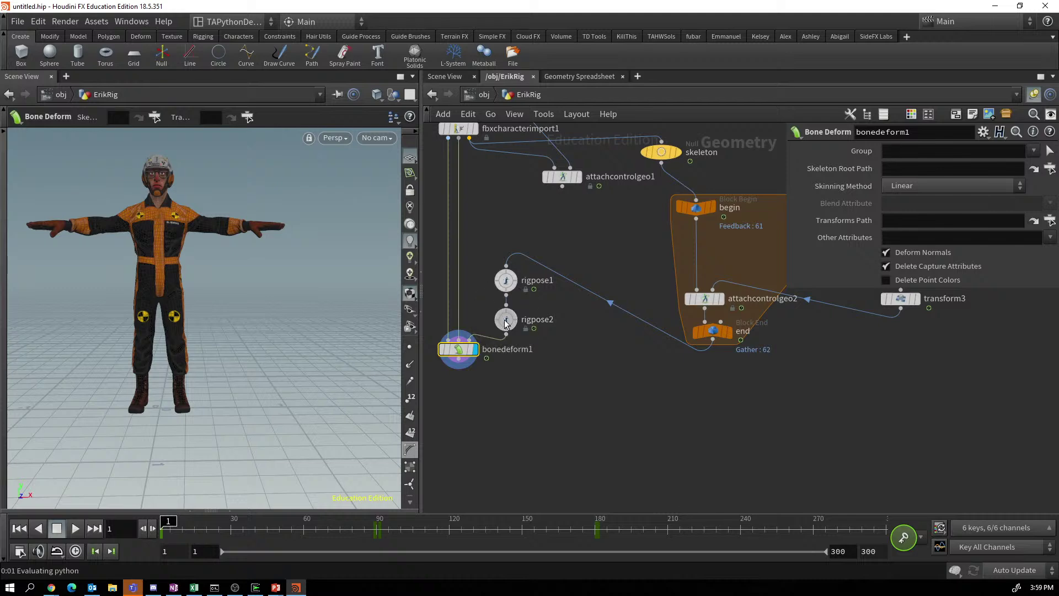